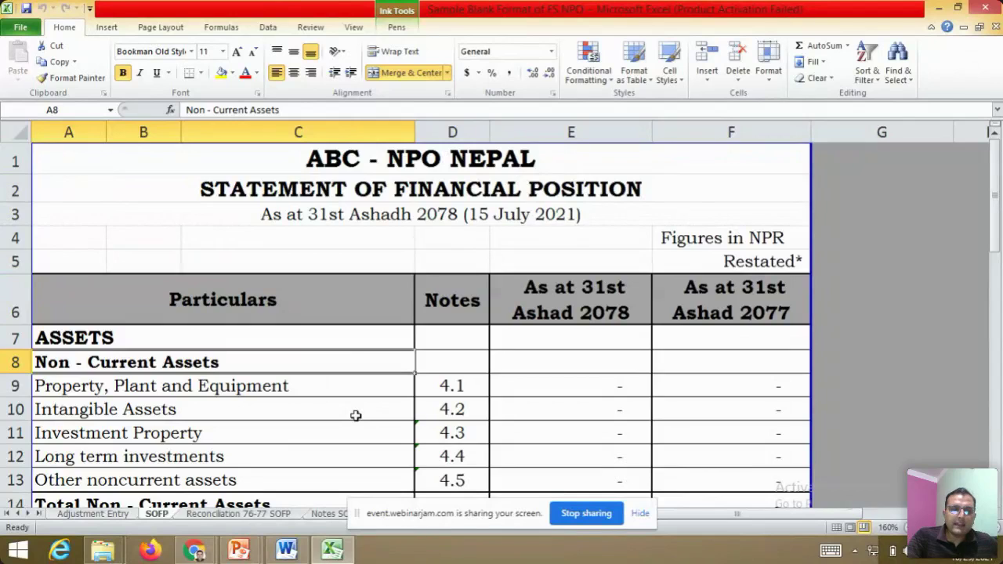
Look through the workbook's sheets from Adjustment Entry past SOFP and the reconciliation notes to the fixed asset schedule
key("ctrl+Page_Up")
key("ctrl+Page_Up")
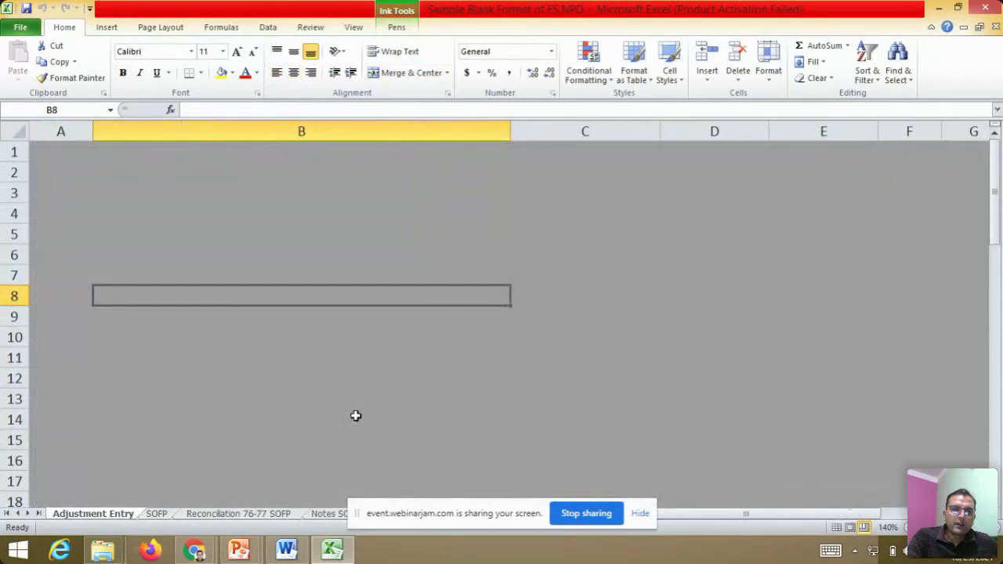
key("ctrl+Page_Down")
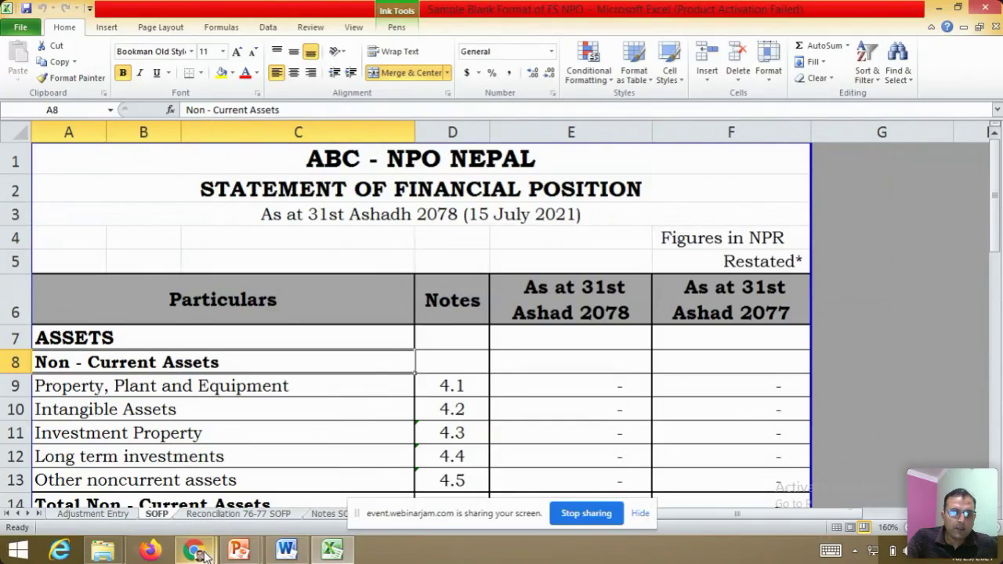
mouse_move(196, 553)
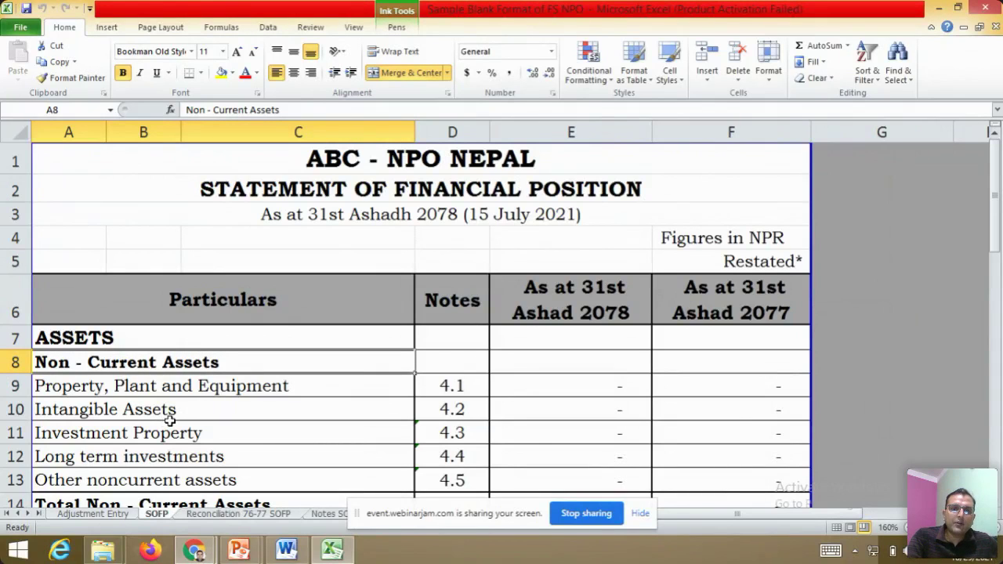
key("ctrl+Page_Down")
key("ctrl+Page_Down")
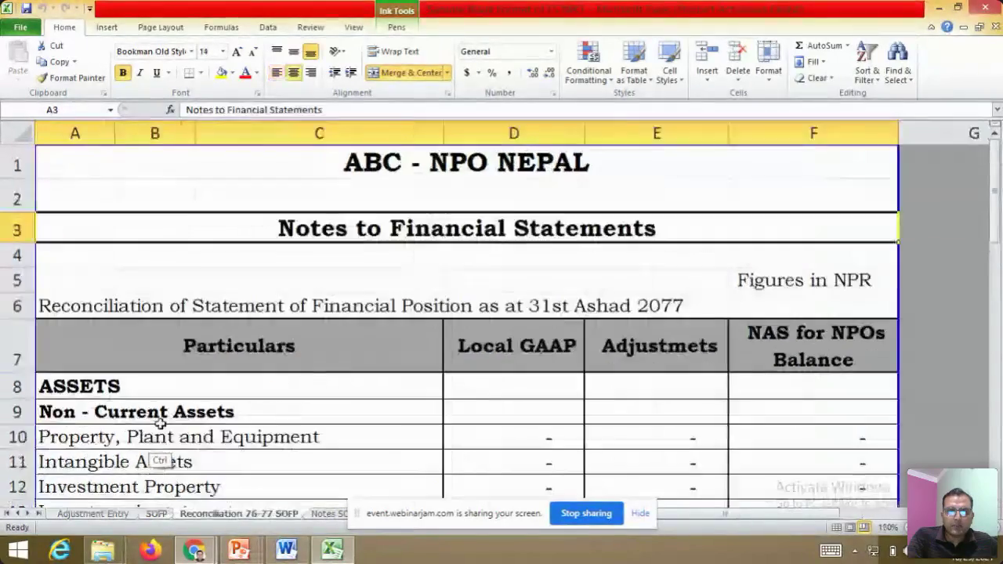
key("ctrl+Page_Down")
key("ctrl+Page_Down")
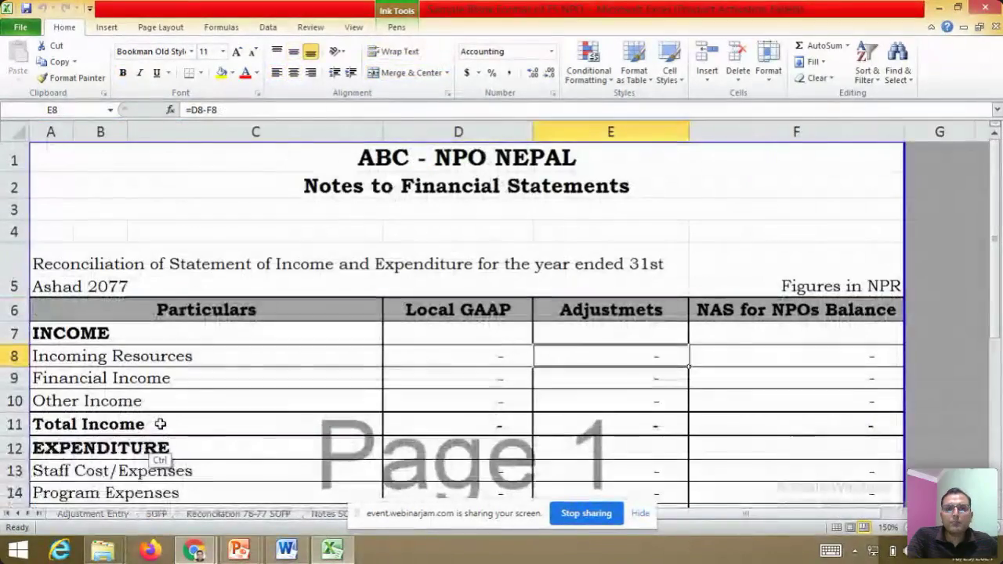
key("ctrl+Page_Down")
key("ctrl+Page_Down")
key("ctrl+Page_Down")
key("ctrl+Page_Down")
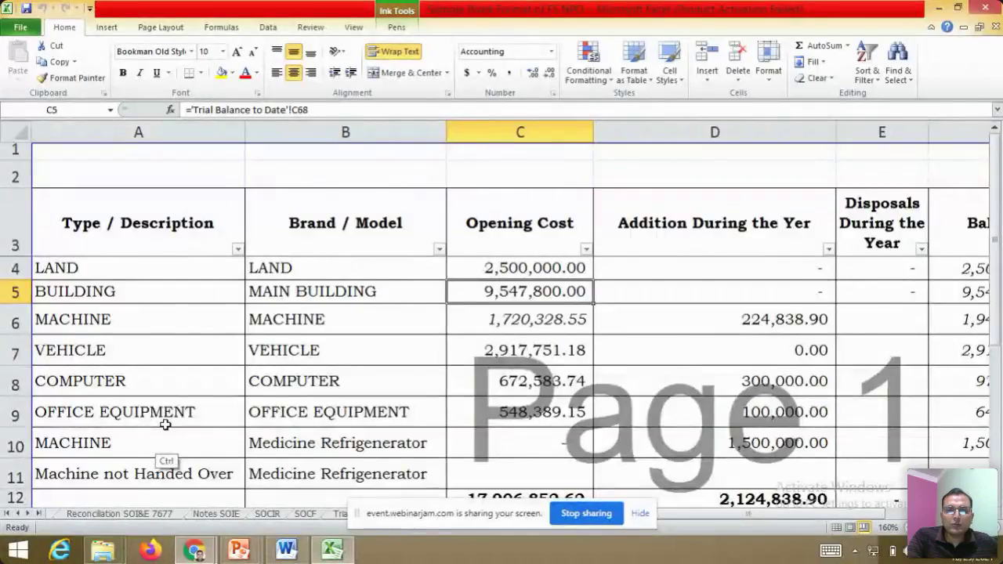
Go back to the trial balance sheet and look over the upper part of its opening debit column
key("ctrl+Page_Up")
key("Down")
key("Down")
key("Down")
key("Down")
key("Down")
key("Down")
key("Down")
key("Down")
key("Down")
key("Down")
key("Down")
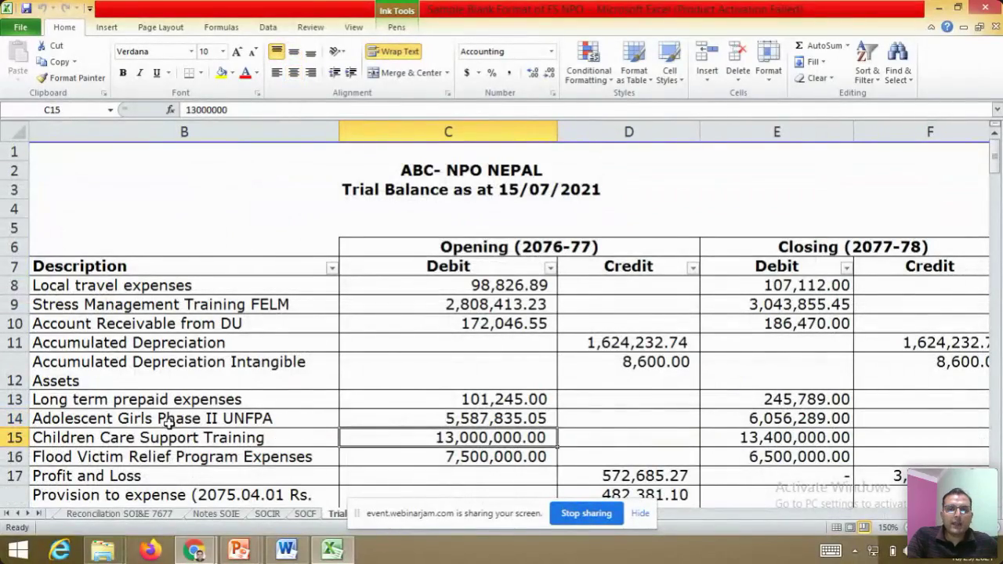
key("Up")
key("Up")
key("Up")
key("Up")
key("Up")
key("Up")
key("Up")
key("Up")
key("Up")
key("Up")
key("Up")
key("Up")
key("Up")
key("Up")
key("Up")
key("Up")
key("Up")
key("Up")
key("Up")
key("Up")
key("Up")
key("Up")
key("Up")
key("Up")
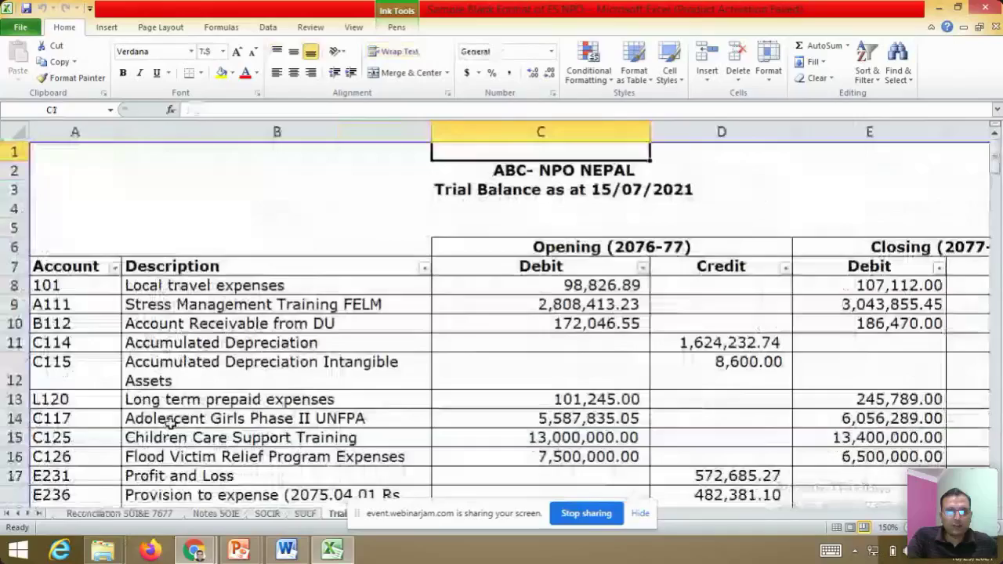
Look through the trial balance's account rows and return to the organisation title above the table
key("Down")
key("Down")
key("Down")
key("Down")
key("Down")
key("Down")
key("Down")
key("Down")
key("Down")
key("Down")
key("Down")
key("Down")
key("Down")
key("Down")
key("Down")
key("Down")
key("Down")
key("Down")
key("Down")
key("Down")
key("Down")
key("Down")
key("Down")
key("Down")
key("Down")
key("Down")
key("Down")
key("Down")
key("Down")
key("Down")
key("Down")
key("Up")
key("Up")
key("Up")
key("Up")
key("Up")
key("Up")
key("Up")
key("Up")
key("Up")
key("Up")
key("Up")
key("Up")
key("Up")
key("Up")
key("Up")
key("Up")
key("Up")
key("Up")
key("Up")
key("Up")
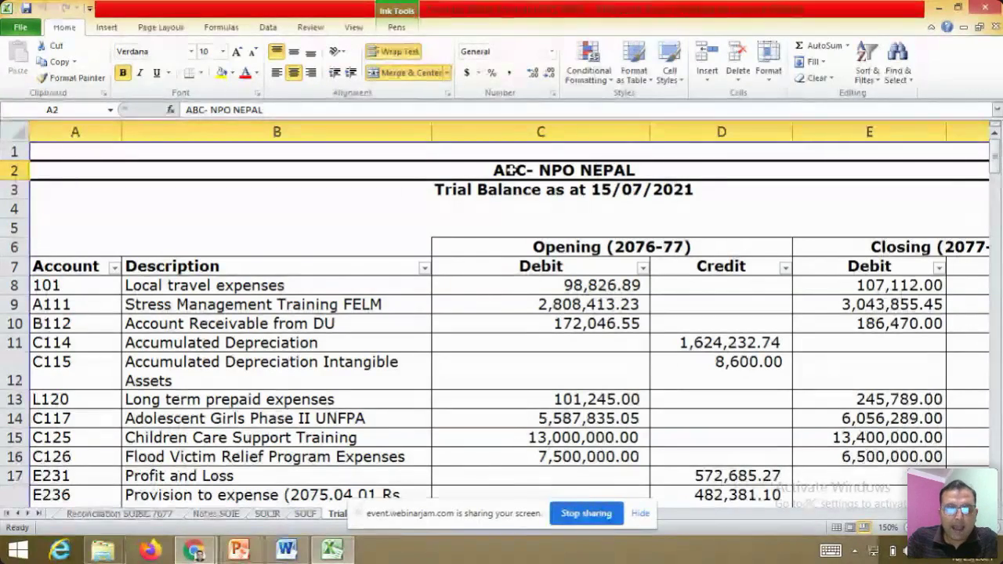
Examine the trial balance's title and date lines down to the Account column heading
key("Down")
key("Up")
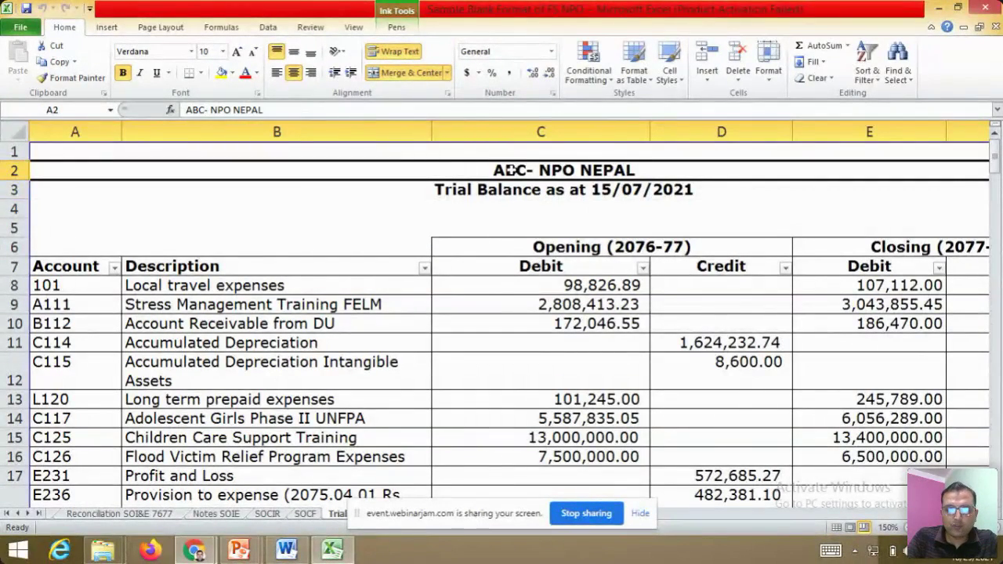
key("ctrl+Page_Down")
key("ctrl+Page_Up")
key("Down")
key("Down")
key("Down")
key("Up")
key("Up")
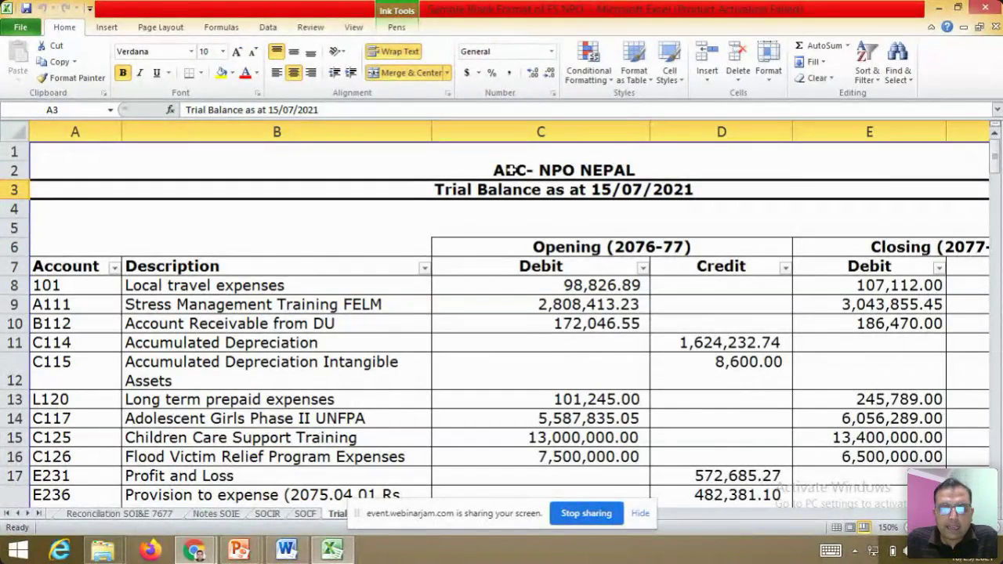
key("Down")
key("Down")
key("Down")
key("Down")
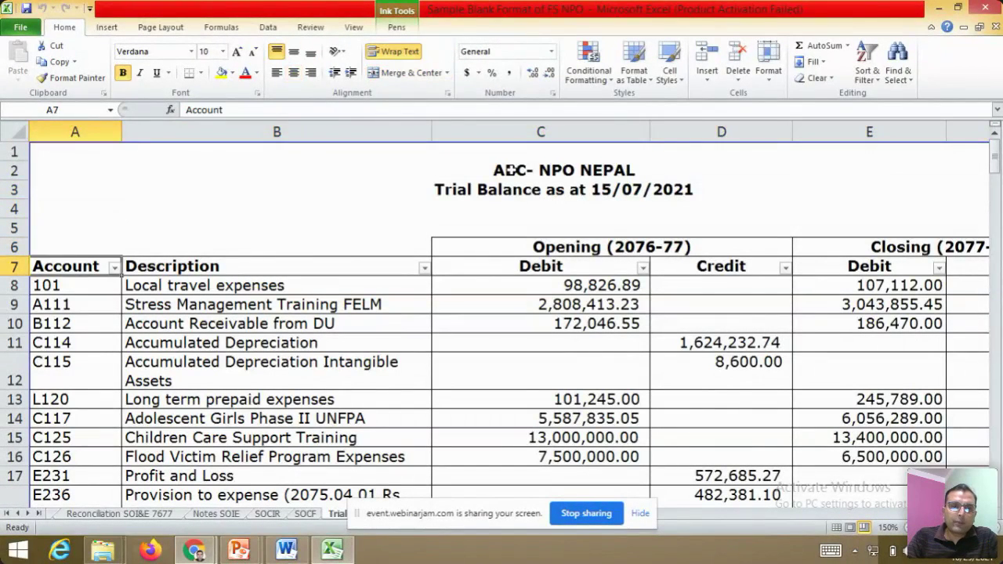
Compare the Opening (2076-77) and Closing (2077-78) column groups of the trial balance
key("Right")
key("Right")
key("Up")
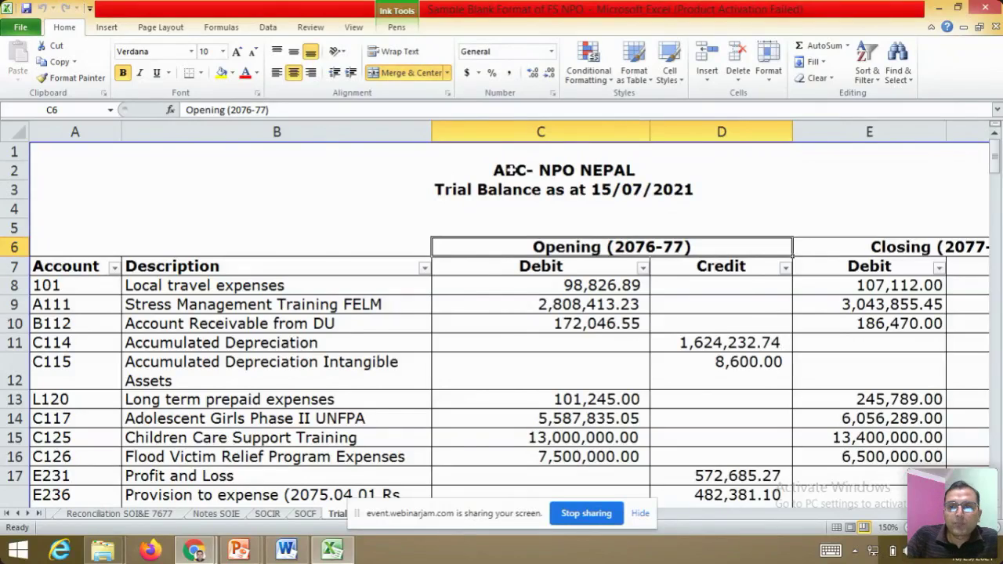
key("Right")
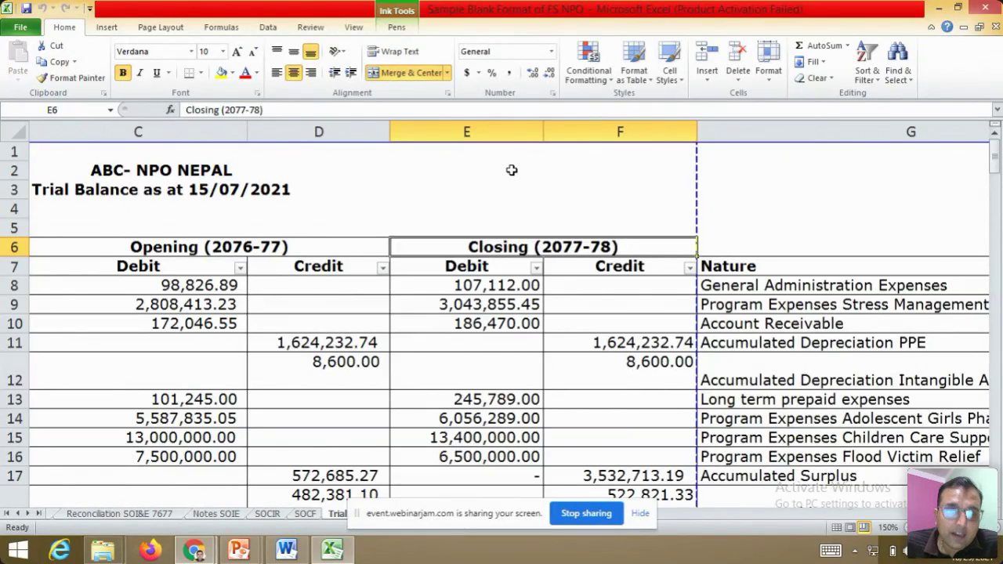
key("Left")
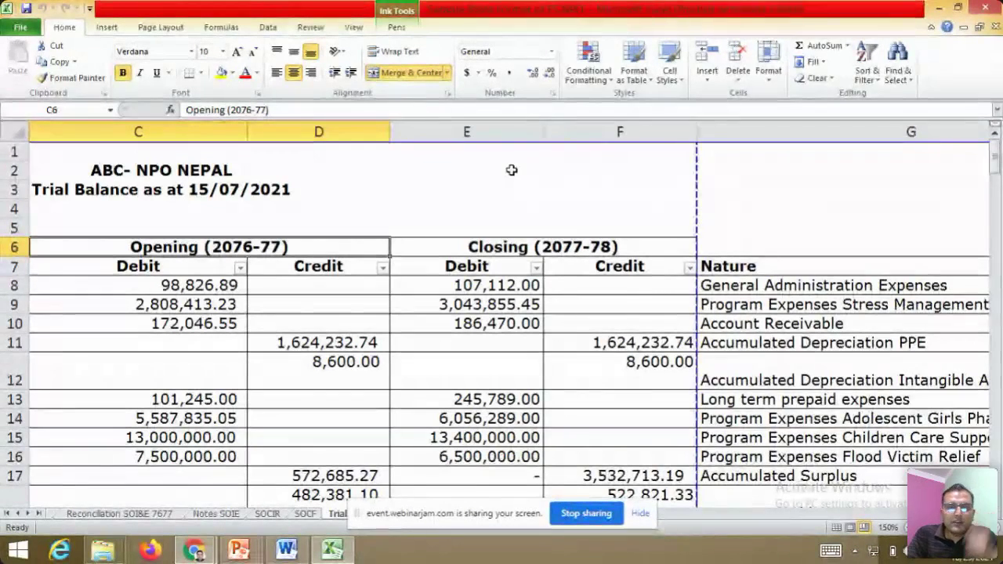
key("Left")
scroll(511, 170, "left", 1)
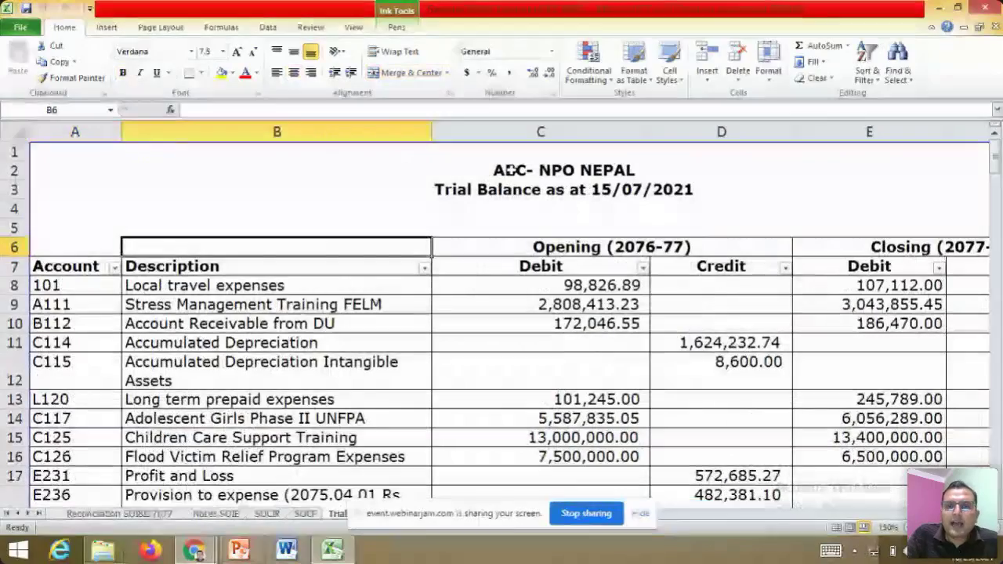
key("Right")
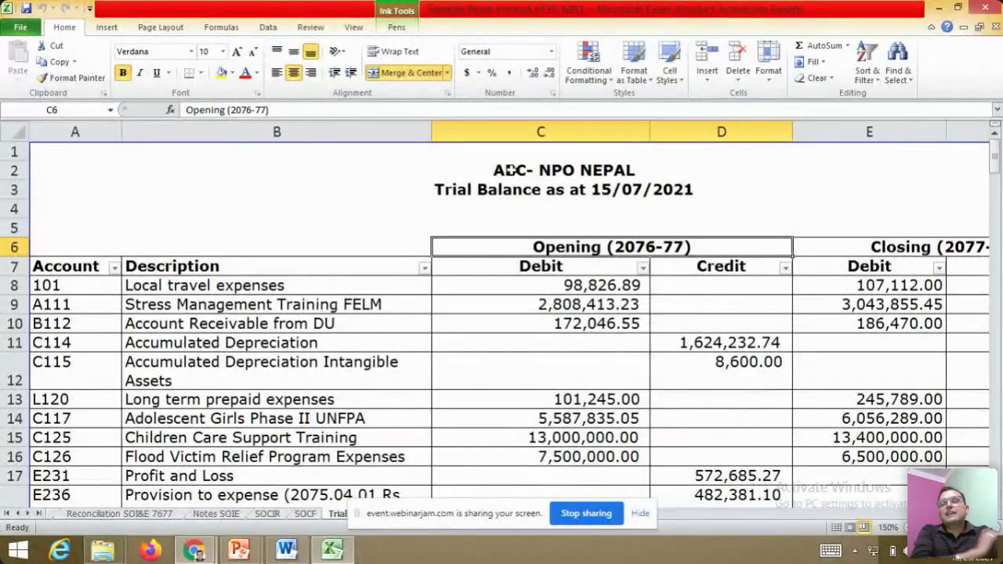
Look through the trial balance's account codes from the first account row down to just below the Total row
key("Down")
key("Down")
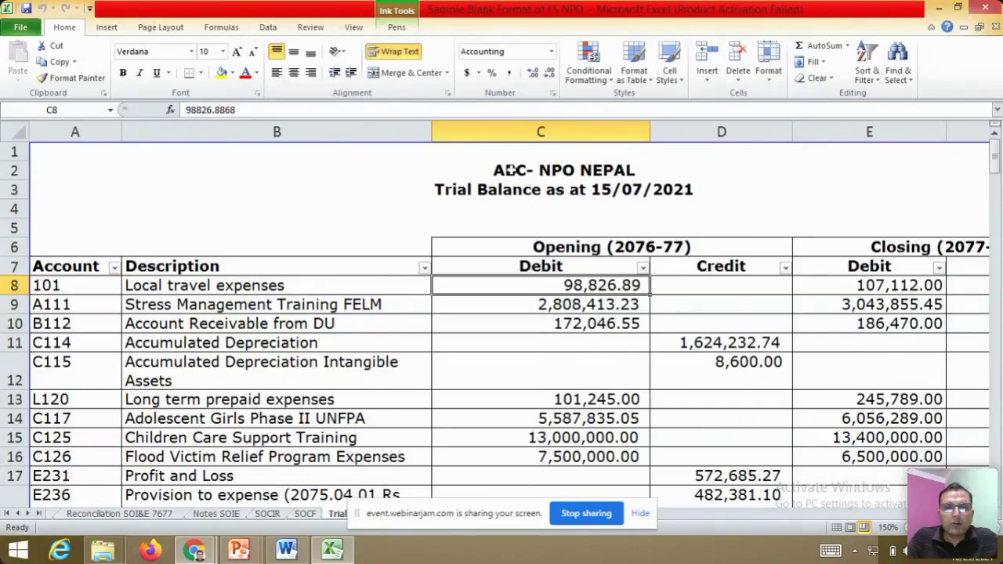
key("Down")
key("Down")
key("Down")
key("Left")
key("Left")
key("Down")
key("Down")
key("Down")
key("Down")
key("Down")
key("Down")
key("Down")
key("Down")
key("Down")
key("Down")
key("Down")
key("Down")
key("Down")
key("Down")
key("Down")
key("Down")
key("Down")
key("Down")
key("Down")
key("Down")
key("Down")
key("Down")
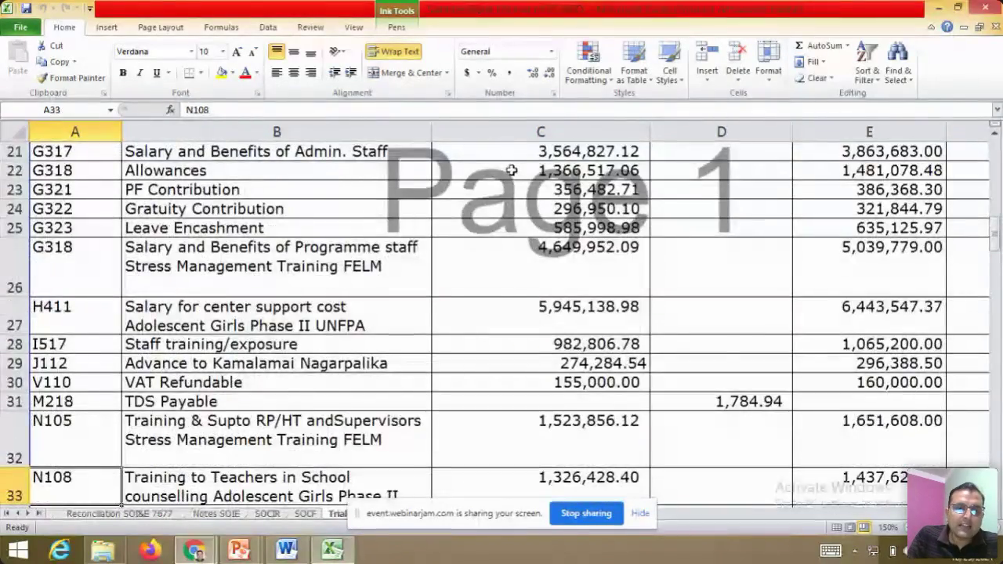
key("Down")
key("Down")
key("Down")
key("Down")
key("Down")
key("Down")
key("Down")
key("Down")
key("Down")
key("Down")
key("Down")
key("Down")
key("Down")
key("Down")
key("Down")
key("Down")
key("Down")
key("Down")
key("Down")
key("Down")
key("Down")
key("Down")
key("Down")
key("Down")
key("Down")
key("Down")
key("Down")
key("Down")
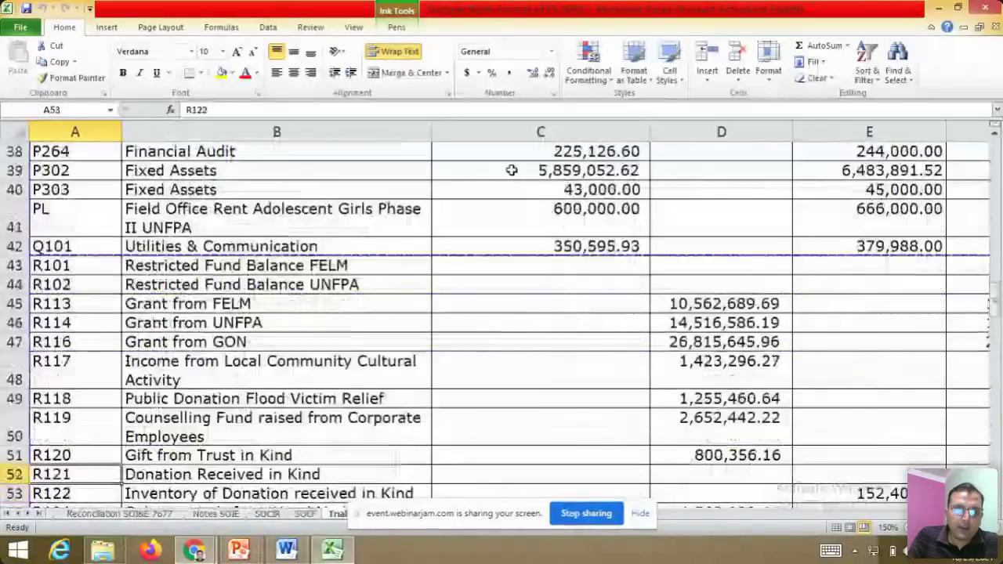
key("Down")
key("Down")
key("Down")
key("Down")
key("Down")
key("Down")
key("Down")
key("Down")
key("Down")
key("Down")
key("Down")
key("Down")
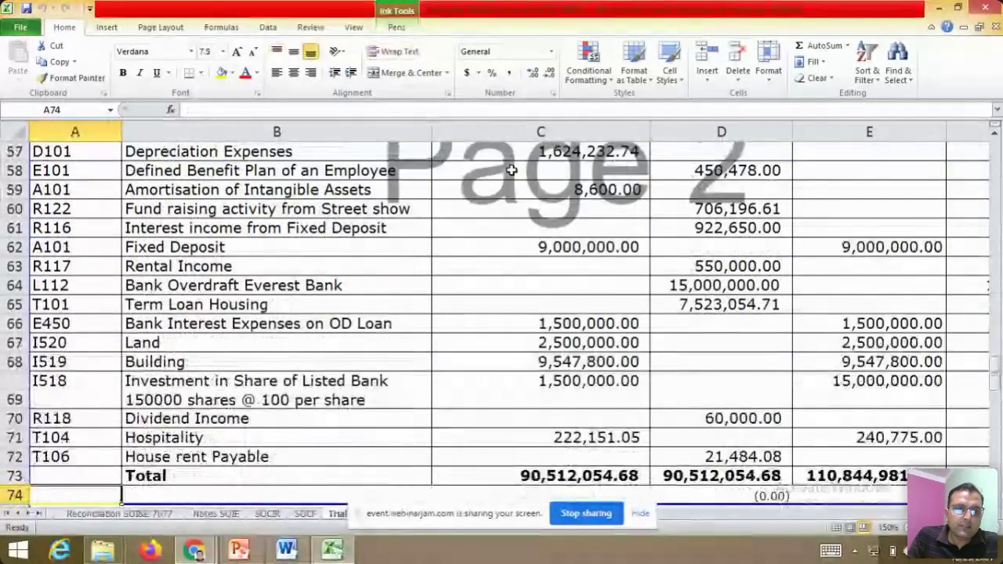
Go back up the Account column to the first account row, Local travel expenses
key("Up")
key("Up")
key("Up")
key("Up")
key("Up")
key("Up")
key("Up")
key("Up")
key("Up")
key("Up")
key("Up")
key("Up")
key("Up")
key("Up")
key("Up")
key("Up")
key("Up")
key("Up")
key("Up")
key("Up")
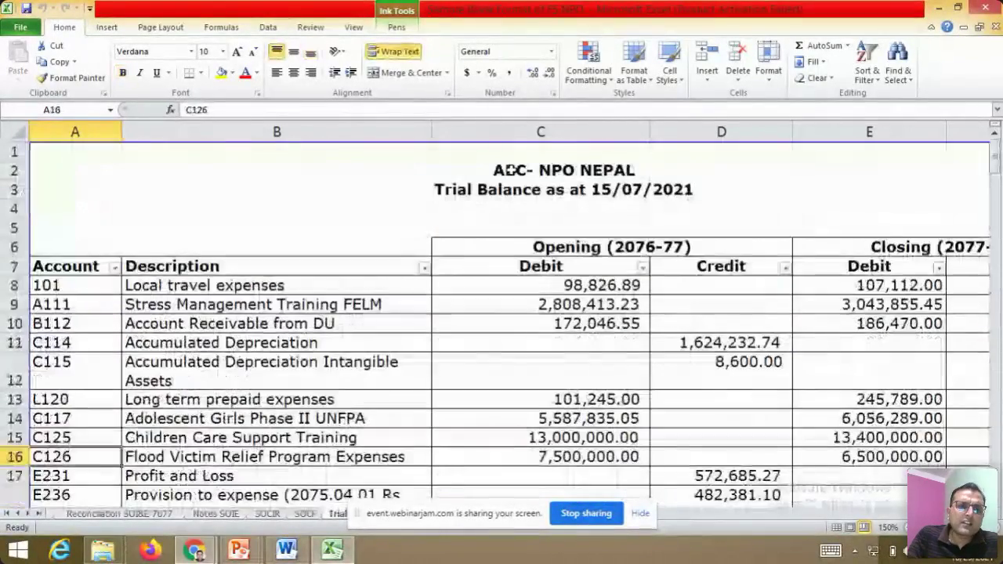
key("Up")
key("Up")
key("Up")
key("Up")
key("Up")
key("Up")
key("Up")
key("Up")
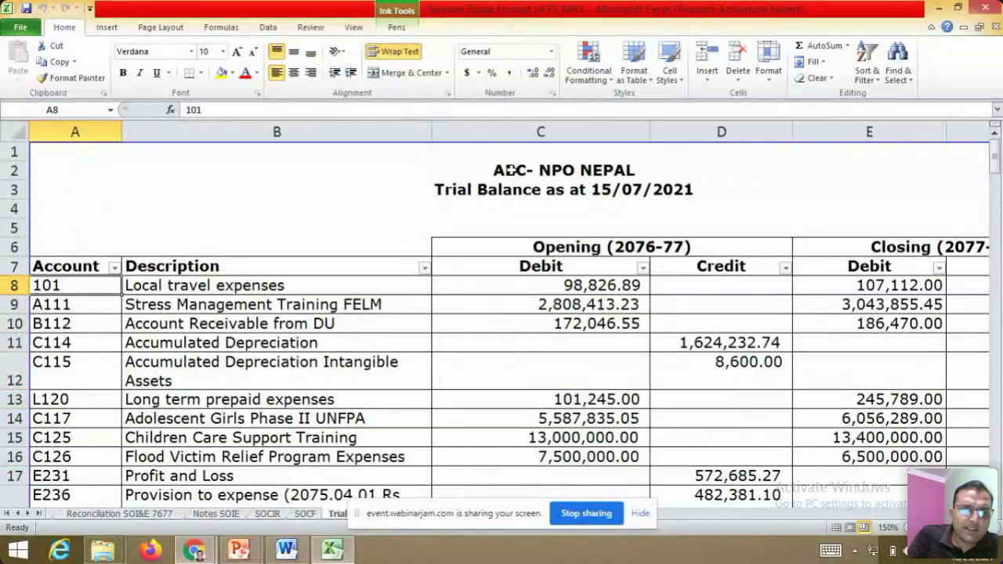
Read the account descriptions one by one from Stress Management Training FELM down to Provision to expense
key("Right")
key("Down")
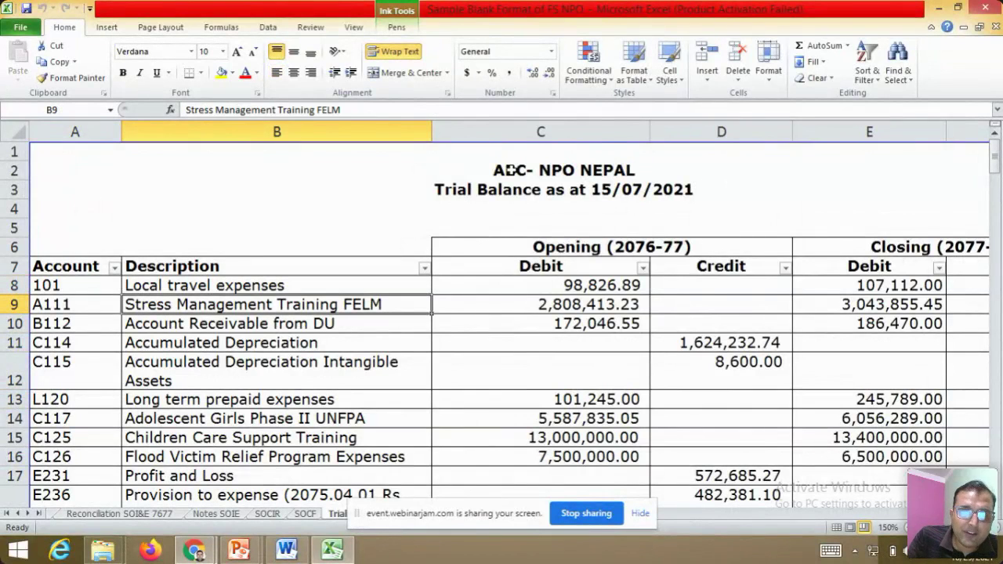
key("Down")
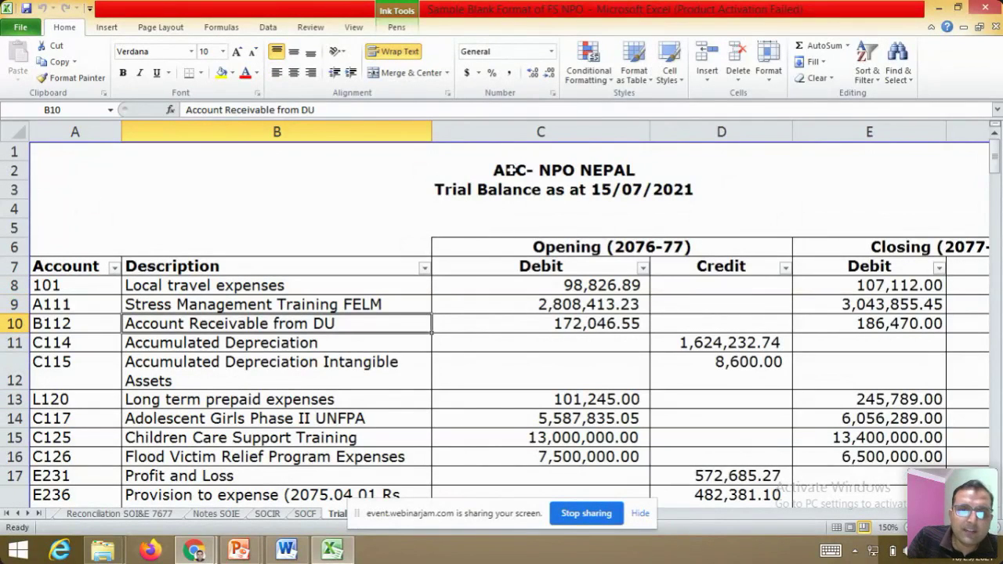
key("Down")
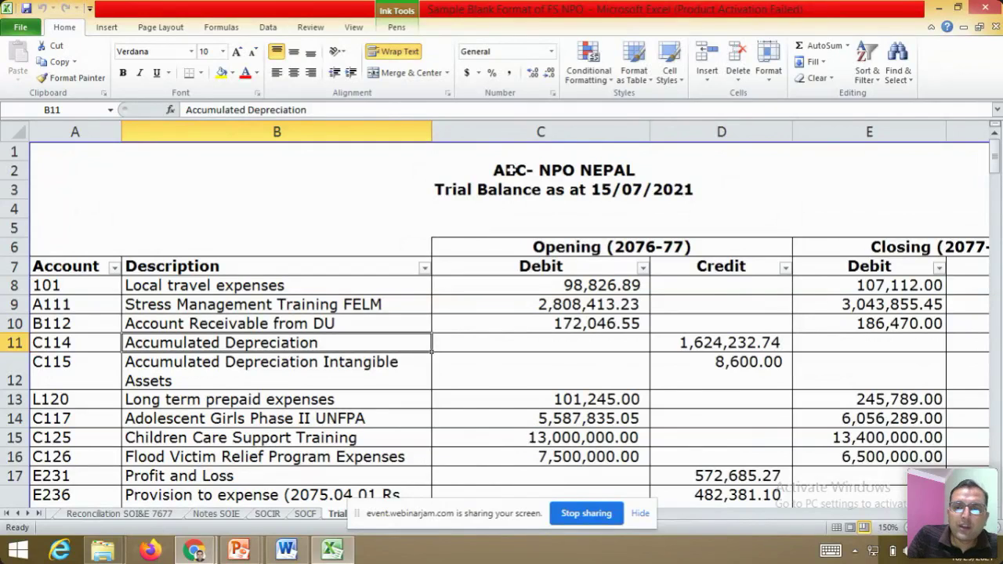
key("Down")
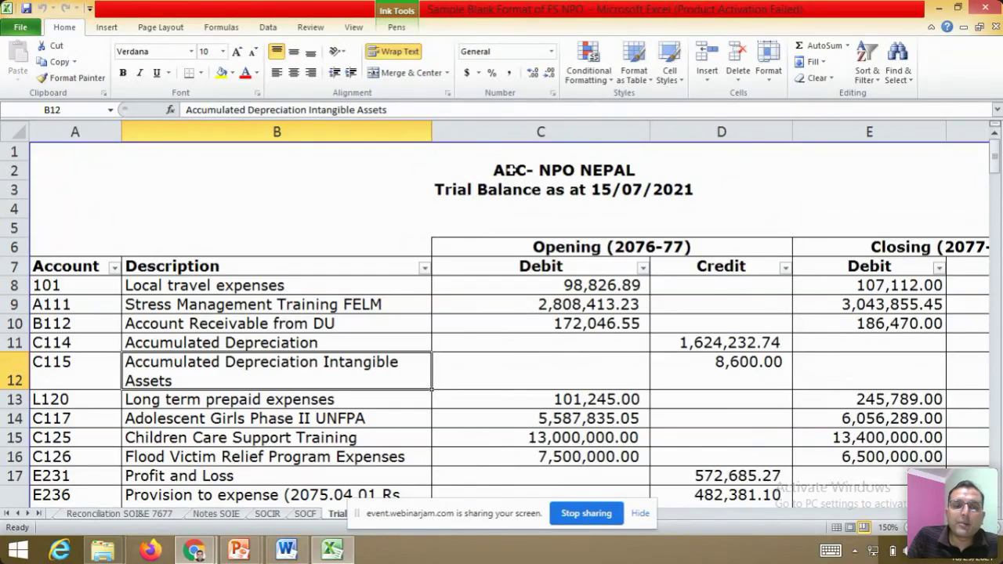
key("Down")
key("Down")
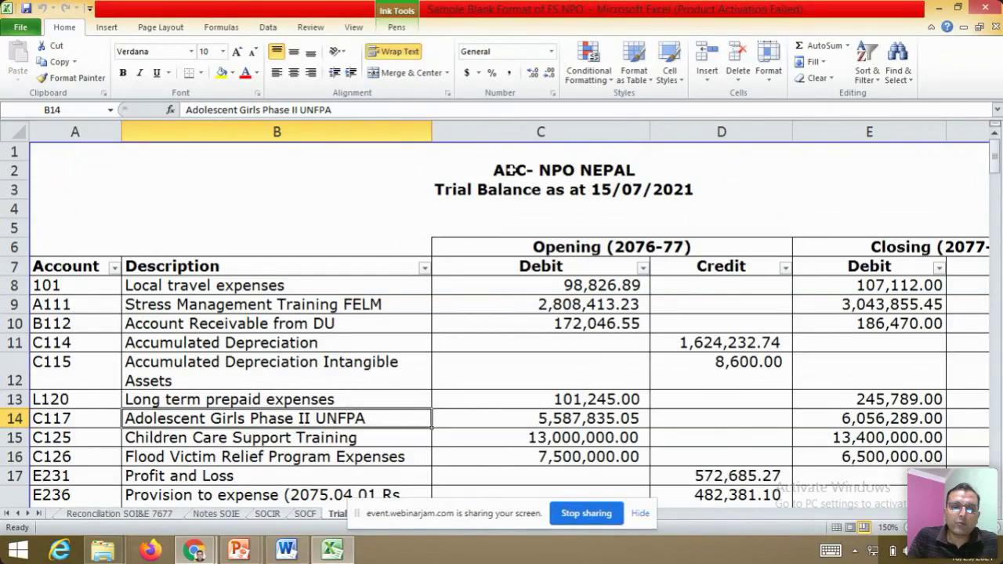
key("Down")
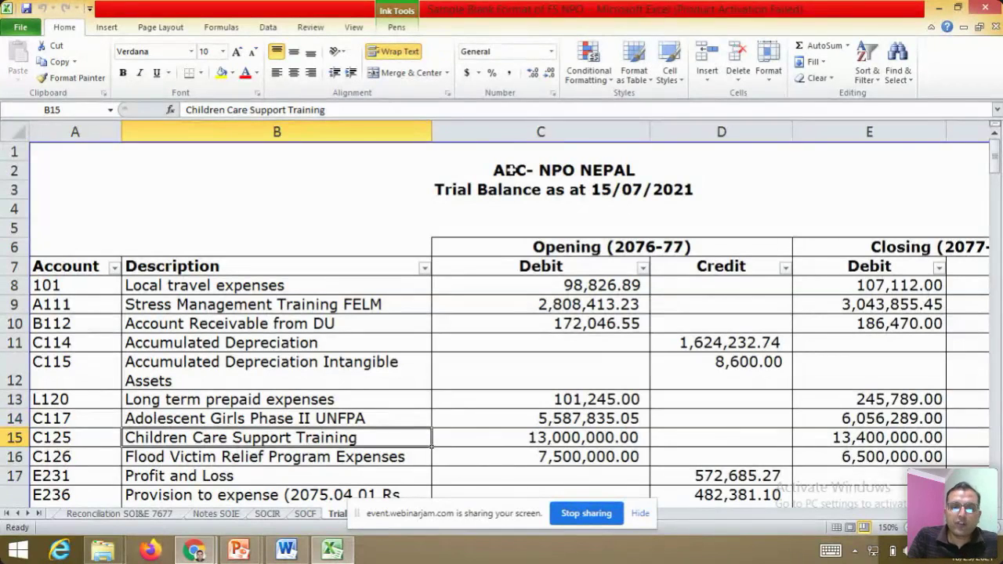
key("Down")
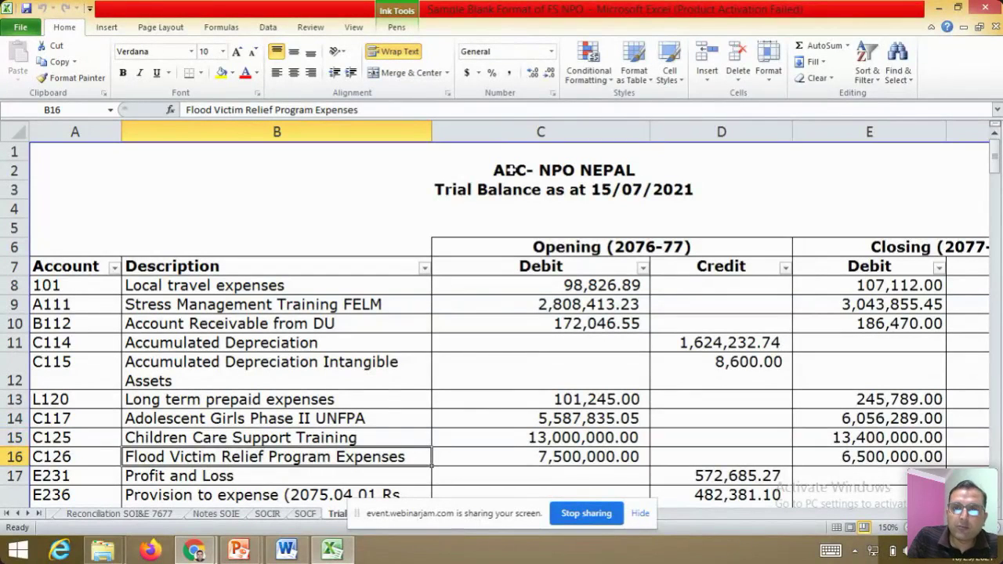
key("Down")
key("Down")
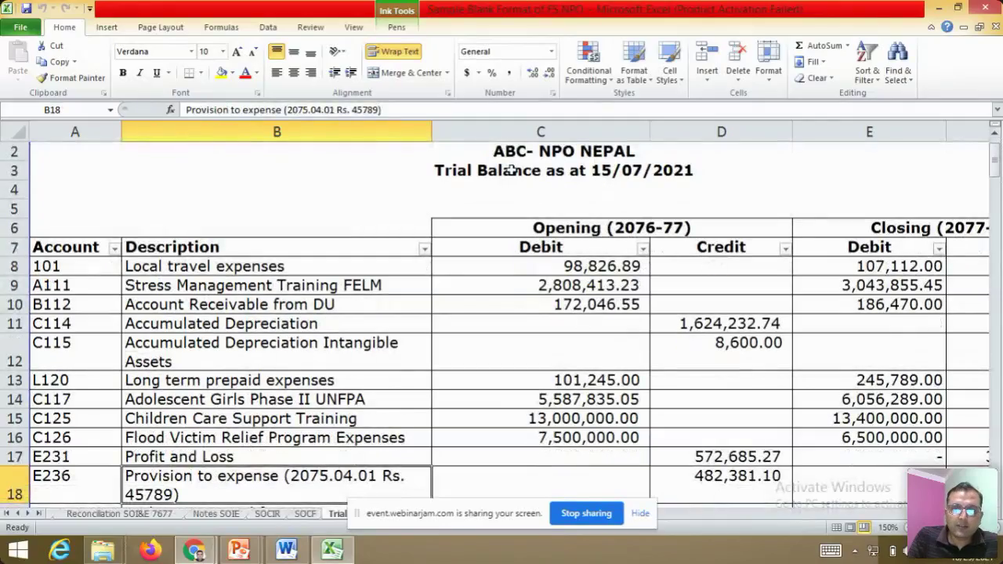
Examine the opening credit amount of the Profit and Loss account
key("Up")
key("Right")
key("Up")
key("Down")
key("Right")
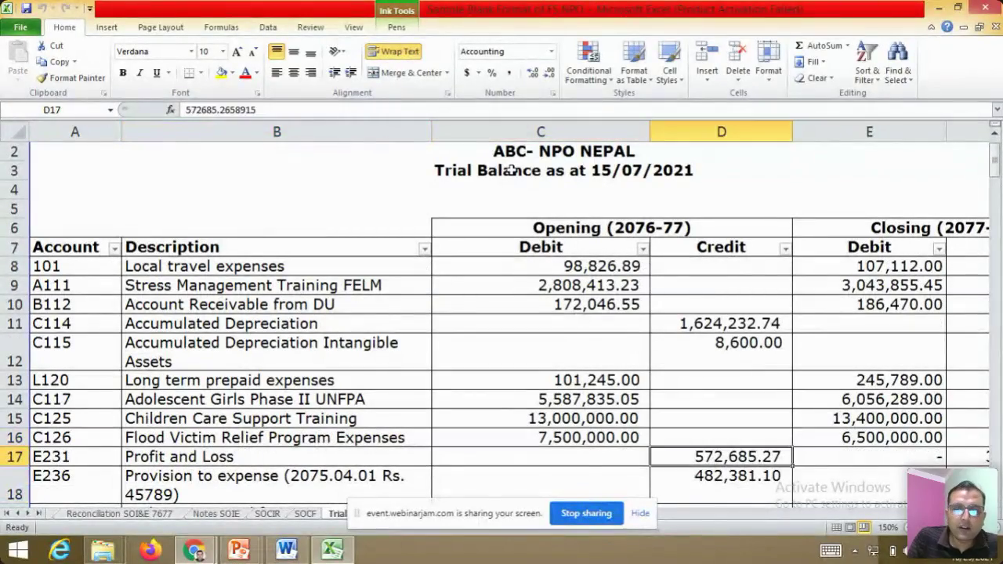
Look down the opening Credit column from Provision to expense to the Salary for center support cost row
key("Down")
key("Down")
key("Down")
key("Down")
key("Down")
key("Down")
key("Down")
key("Down")
key("Down")
key("Down")
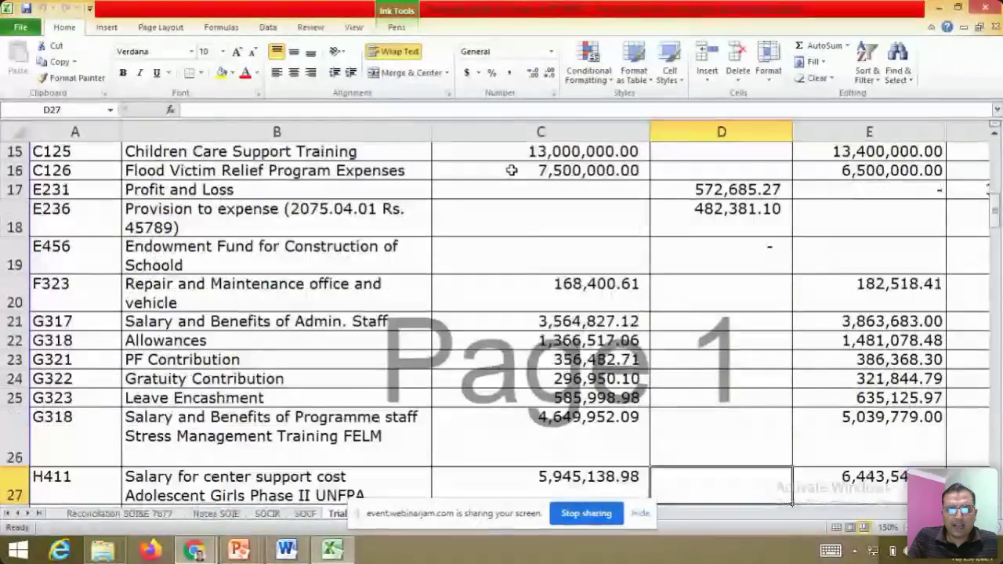
Look down the Description column from Salary for center support cost to Public Donation Flood Victim Relief
key("Left")
key("Left")
key("Down")
key("Down")
key("Down")
key("Down")
key("Down")
key("Down")
key("Down")
key("Down")
key("Down")
key("Down")
key("Down")
key("Down")
key("Down")
key("Down")
key("Down")
key("Down")
key("Down")
key("Down")
key("Down")
key("Down")
key("Down")
key("Down")
key("Down")
key("Down")
key("Down")
key("Down")
key("Down")
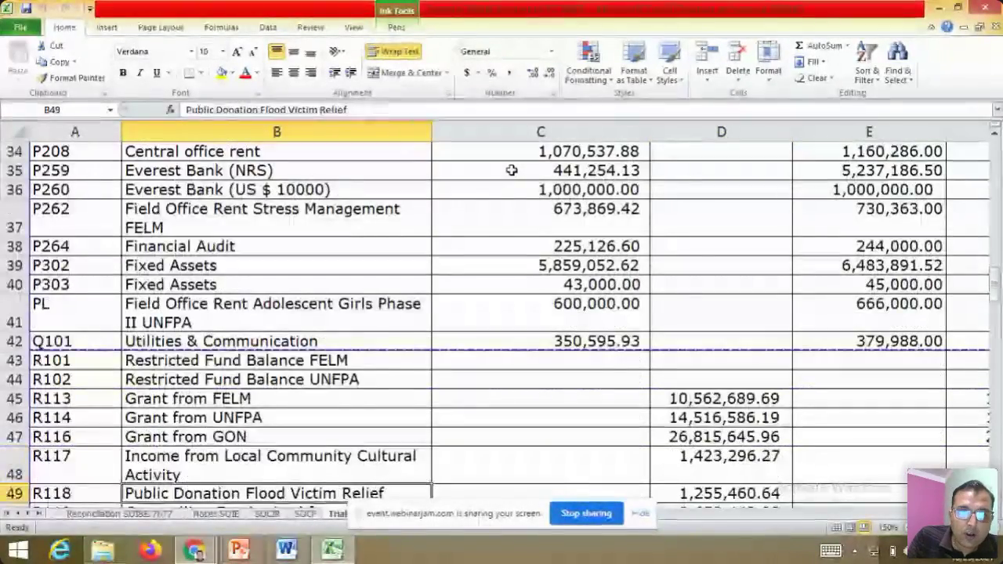
Look through the remaining trial balance accounts below Public Donation Flood Victim Relief and on into the Additional Information notes
key("Down")
key("Down")
key("Down")
key("Down")
key("Down")
key("Down")
key("Down")
key("Down")
key("Down")
key("Down")
key("Down")
key("Down")
key("Down")
key("Down")
key("Down")
key("Down")
key("Down")
key("Down")
key("Down")
key("Down")
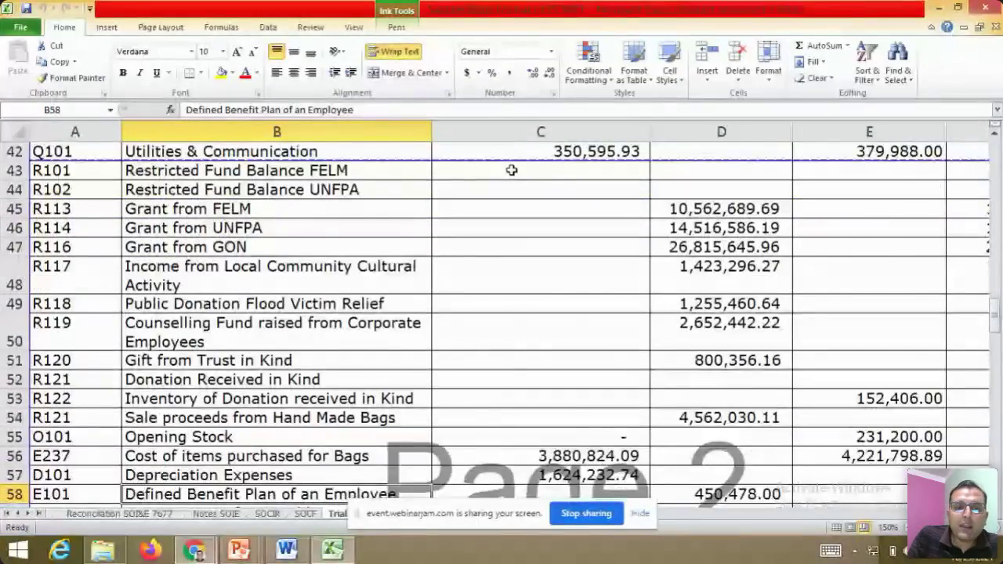
key("Down")
key("Down")
key("Down")
key("Down")
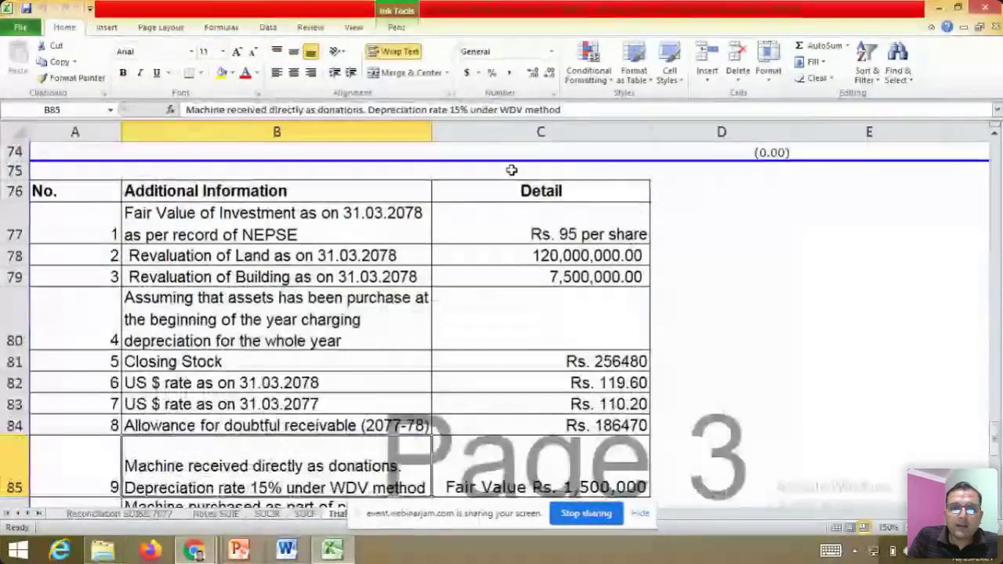
Go back up the notes past the Additional Information heading to the trial balance's Total row
key("Up")
key("Up")
key("Up")
key("Up")
key("Up")
key("Up")
key("Up")
key("Up")
key("Up")
key("Up")
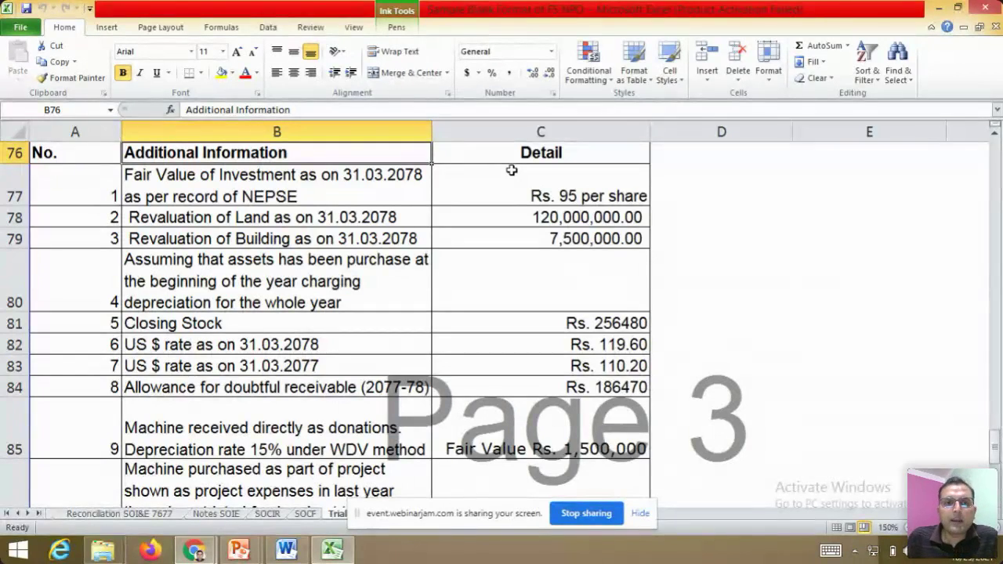
key("Up")
key("Up")
key("Up")
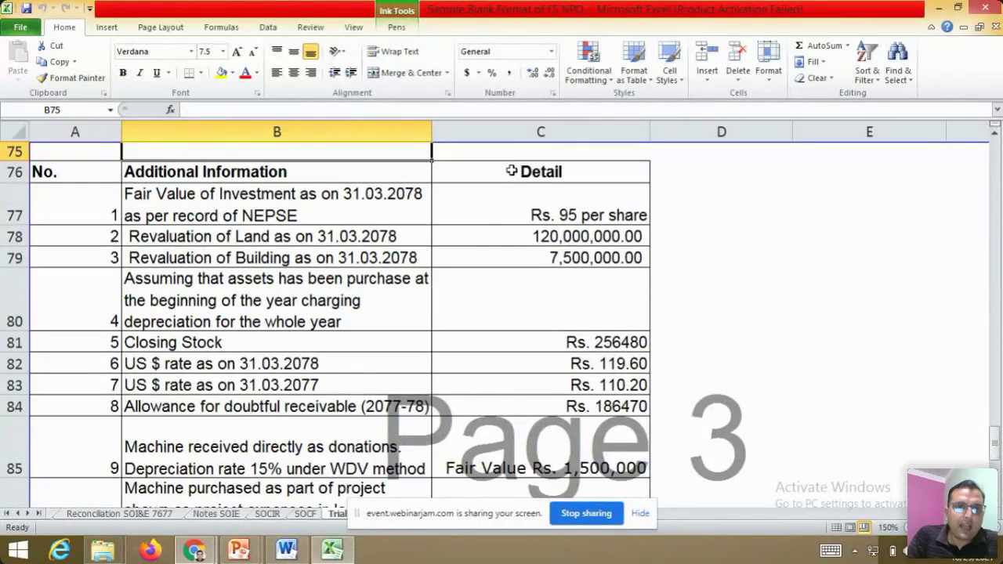
Go to the first note under Additional Information, Fair Value of Investment as on 31.03.2078
key("Down")
key("Down")
key("Down")
key("Down")
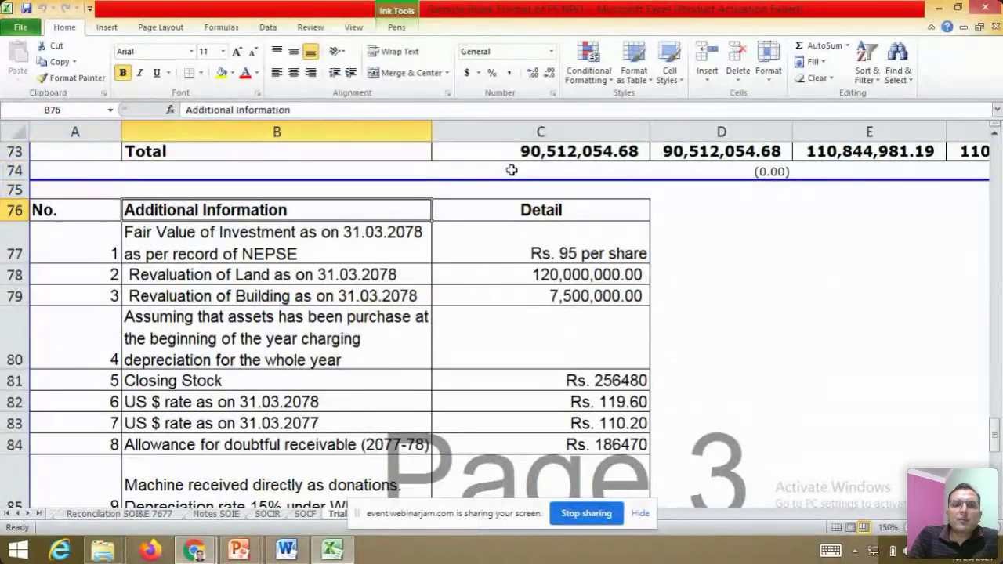
key("Left")
key("Right")
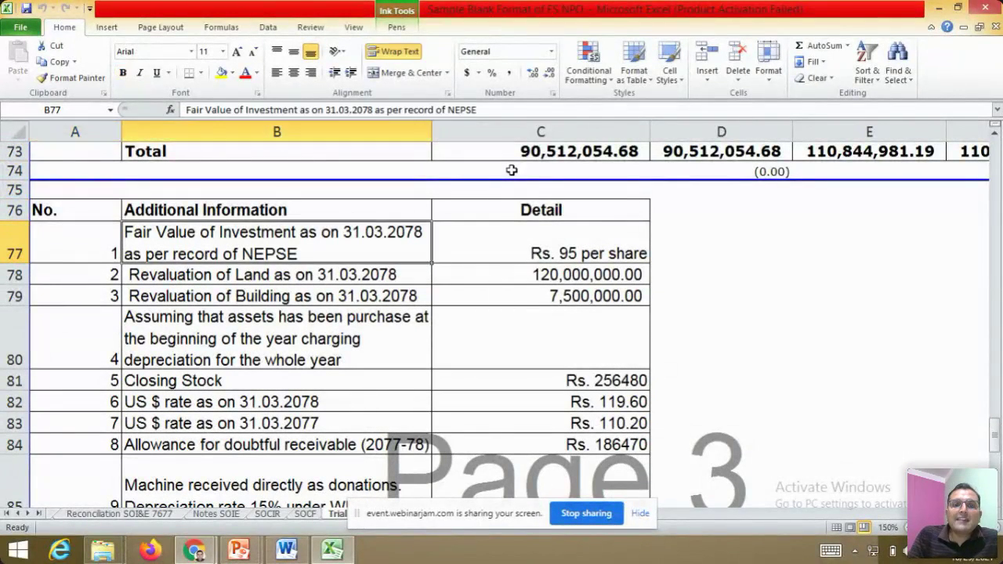
key("Right")
key("Left")
Scan all the Additional Information notes down to the Defined Employment Benefit Plan figures at the end of the sheet
key("Down")
key("Down")
key("Down")
key("Down")
key("Down")
key("Down")
key("Down")
key("Down")
key("Down")
key("Down")
key("Down")
key("Down")
key("Down")
key("Down")
key("Down")
key("Down")
key("Down")
key("Down")
key("Down")
key("Down")
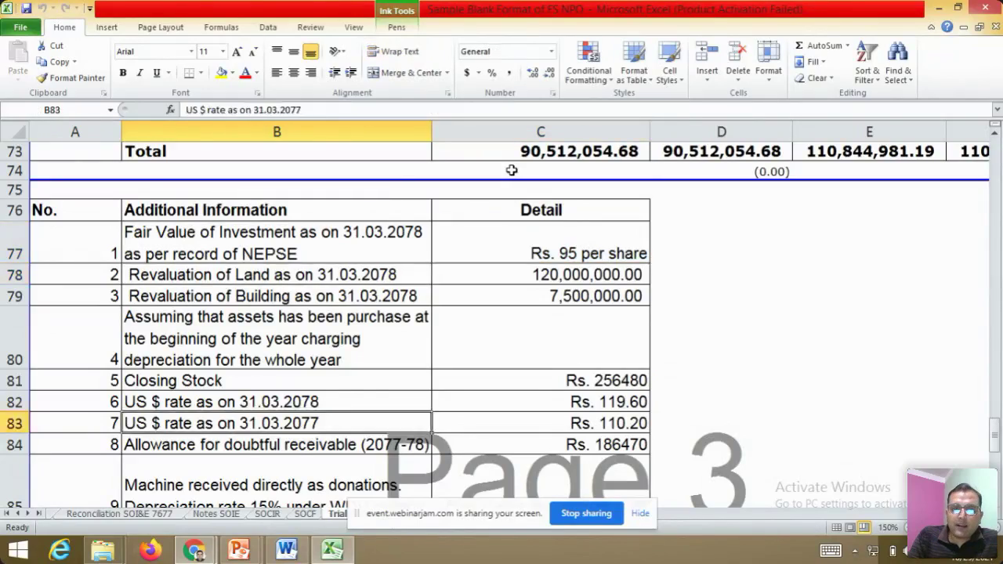
Return from the last notes up to the Additional Information heading
key("Up")
key("Up")
key("Up")
key("Up")
key("Up")
key("Up")
key("Up")
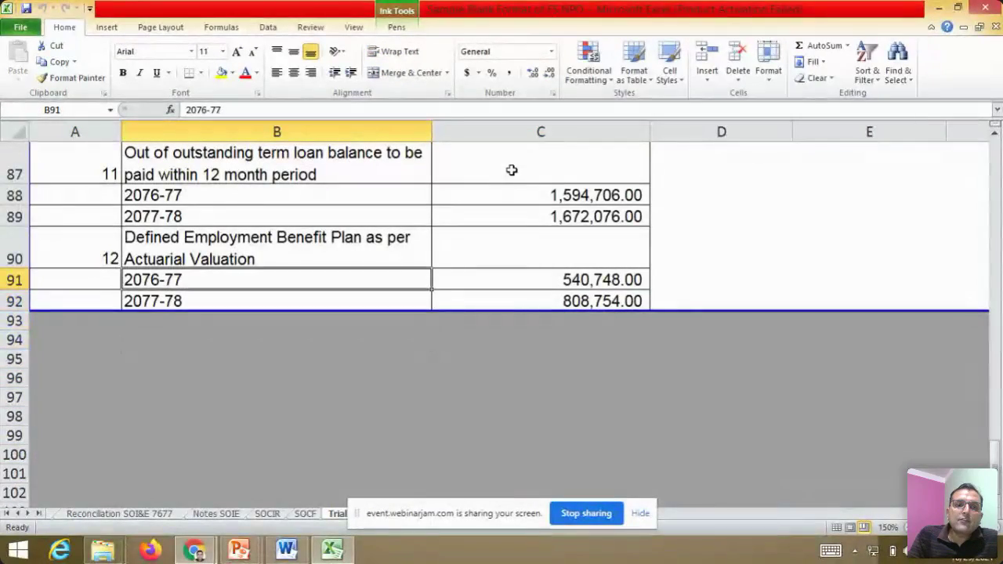
key("Up")
key("Up")
key("Up")
key("Up")
key("Up")
key("Up")
key("Up")
key("Up")
key("Up")
key("Up")
key("Up")
key("Up")
key("Up")
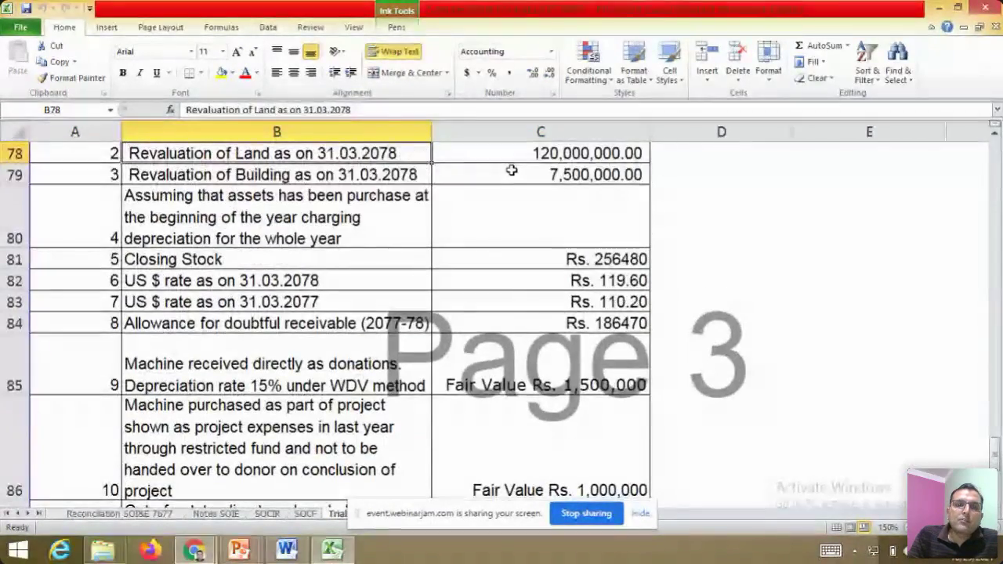
key("Up")
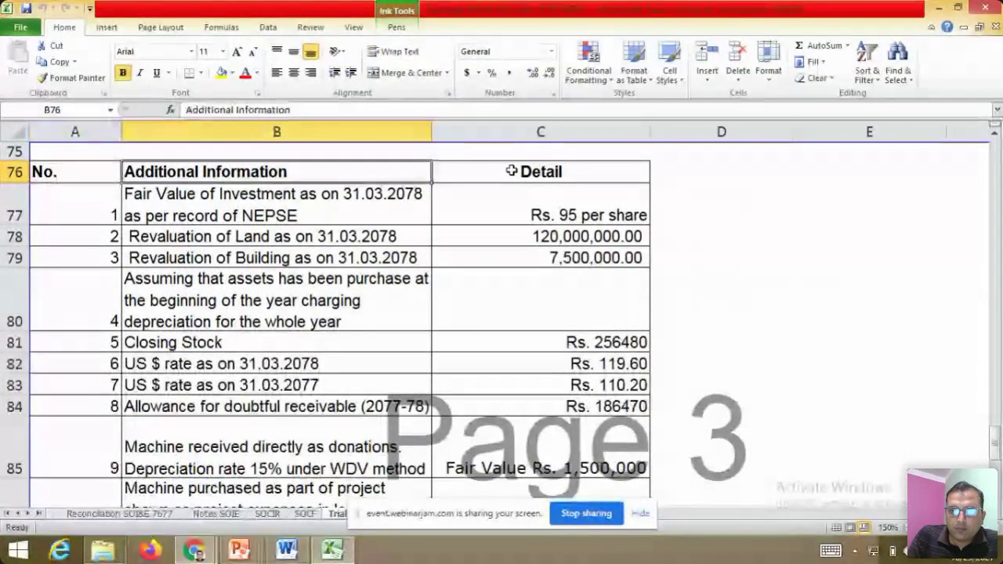
Examine the Fair Value of Investment note and its per-share detail
key("Down")
key("Left")
key("Right")
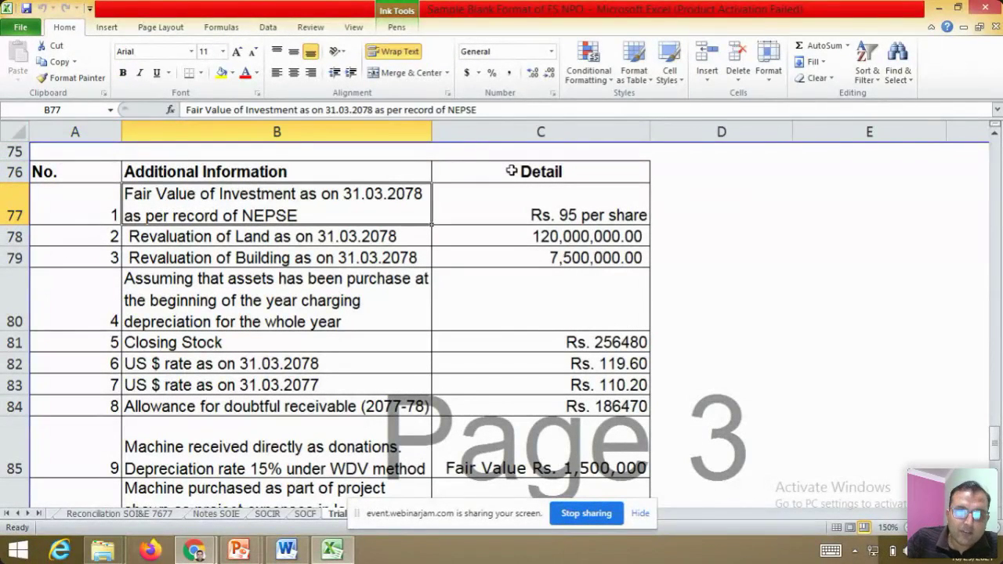
key("Right")
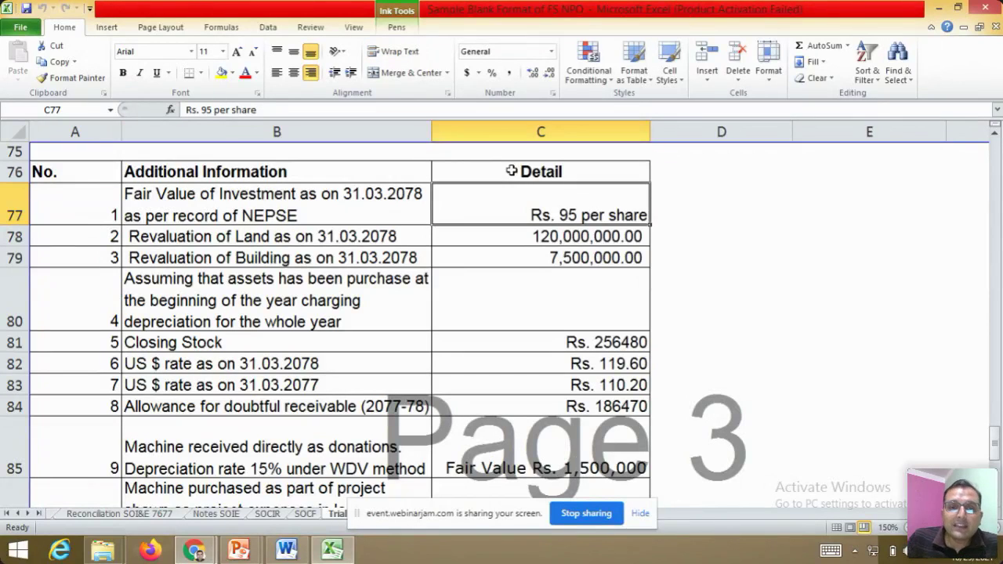
Examine the revaluation amounts of land and of building as on 31.03.2078
key("Down")
key("Left")
key("Right")
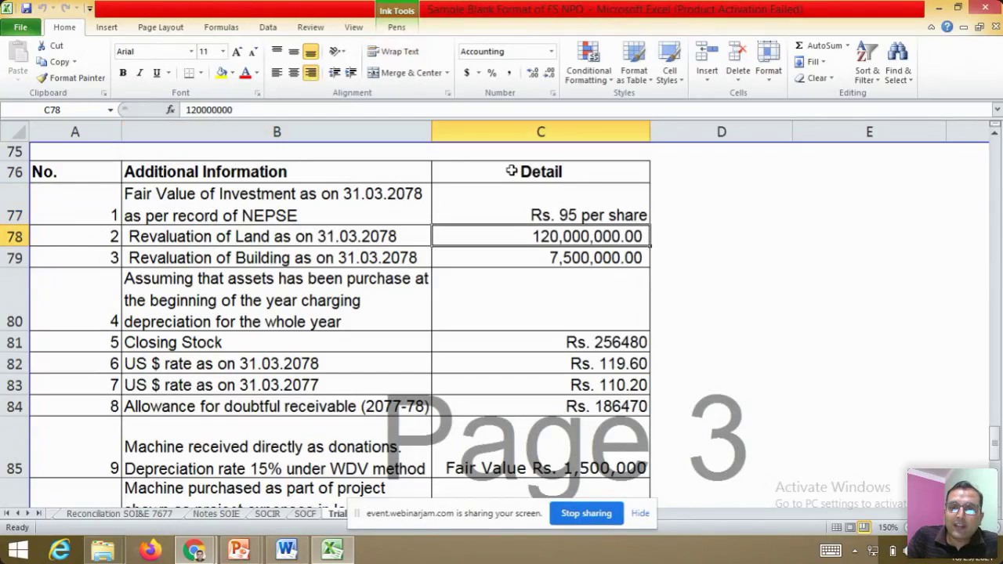
key("Down")
key("Left")
key("Right")
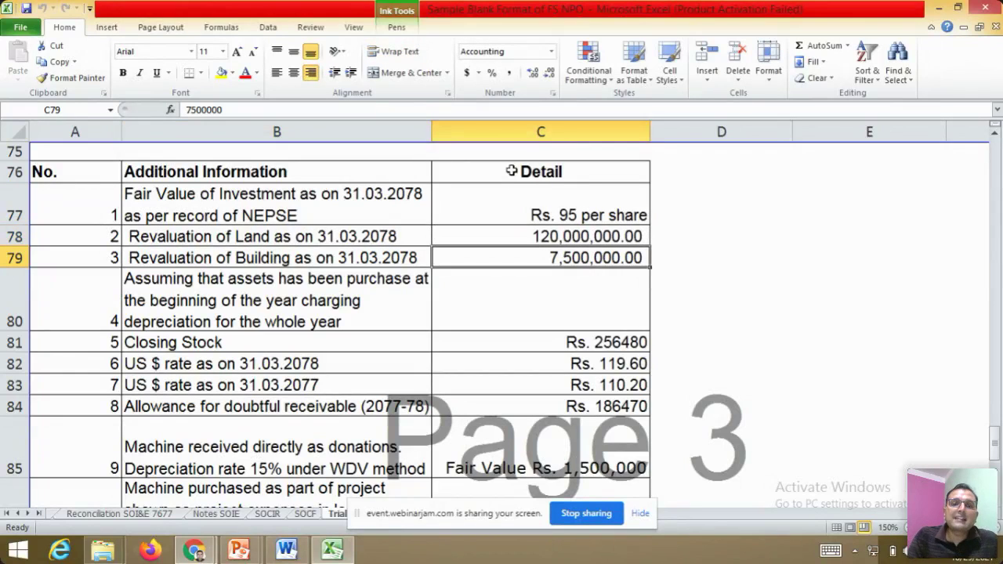
Read the notes one by one from the whole-year depreciation assumption down to the machine received directly as donations
key("Left")
key("Down")
key("Down")
key("Down")
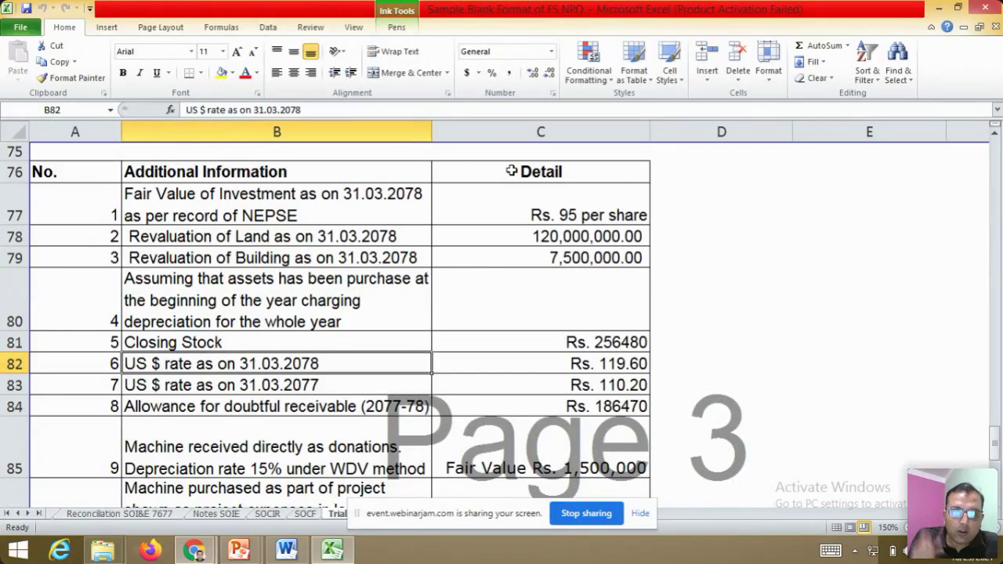
key("Down")
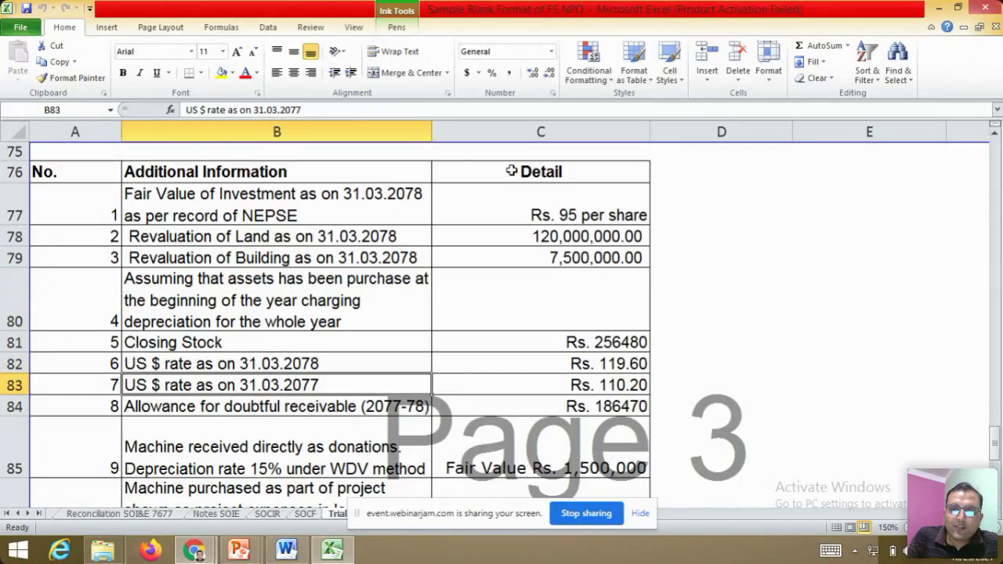
key("Down")
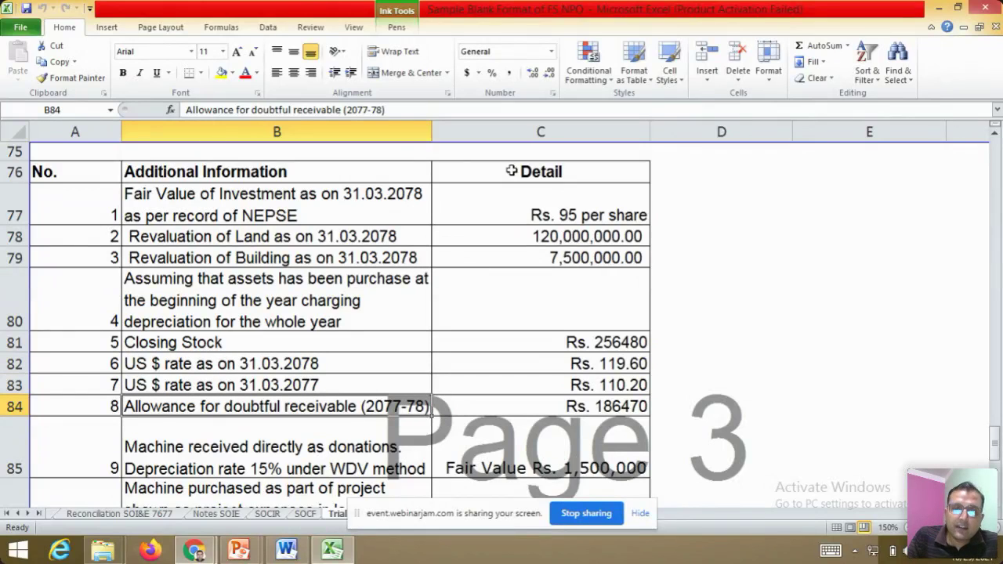
key("Down")
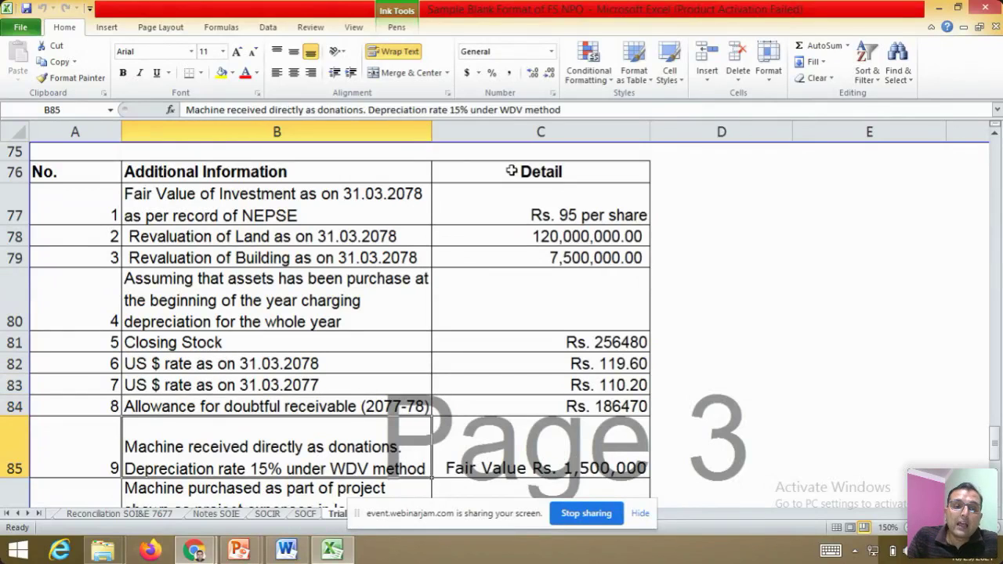
Read the notes on the project-purchased machine, the term loan due within 12 months and the Defined Employment Benefit Plan
key("Down")
key("Down")
key("Down")
key("Down")
key("Down")
key("Down")
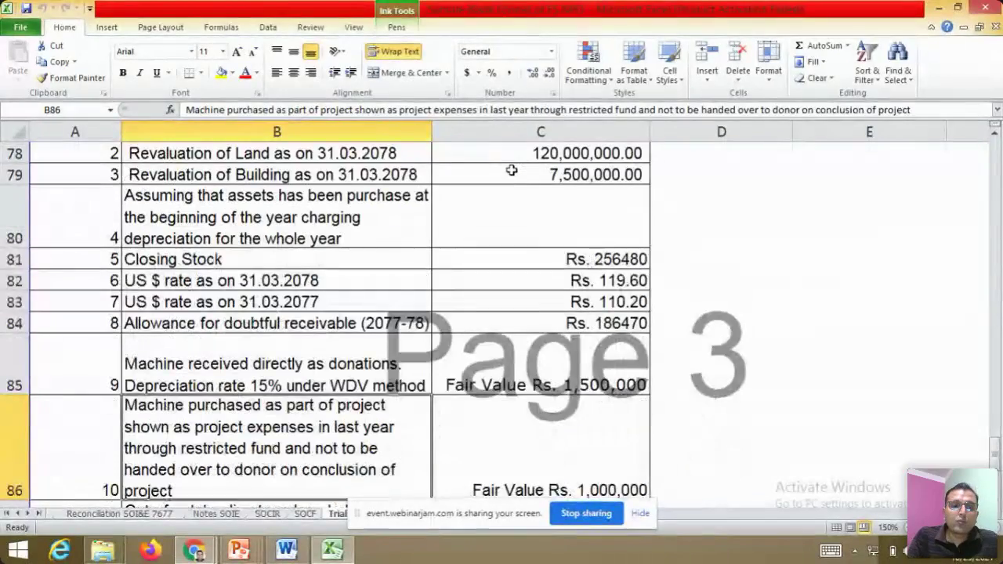
key("Down")
key("Down")
key("Down")
Go back up to the 2076-77 row of the outstanding term loan note
key("Up")
key("Up")
key("Up")
key("Up")
key("Up")
key("Up")
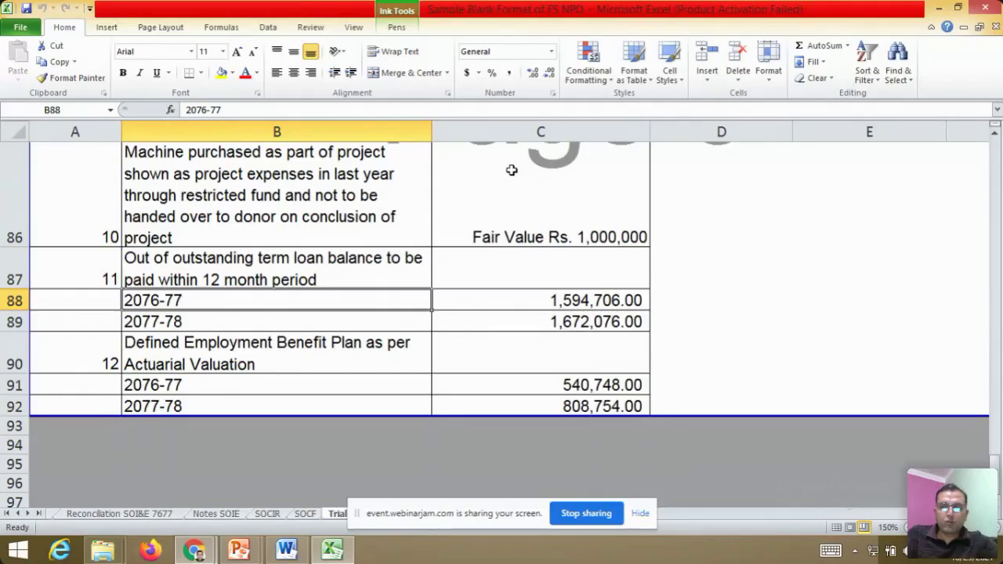
Return to the top of the trial balance and go to the Accumulated Depreciation account description
key("Page_Up")
key("Page_Up")
key("Page_Up")
key("Page_Up")
key("Page_Up")
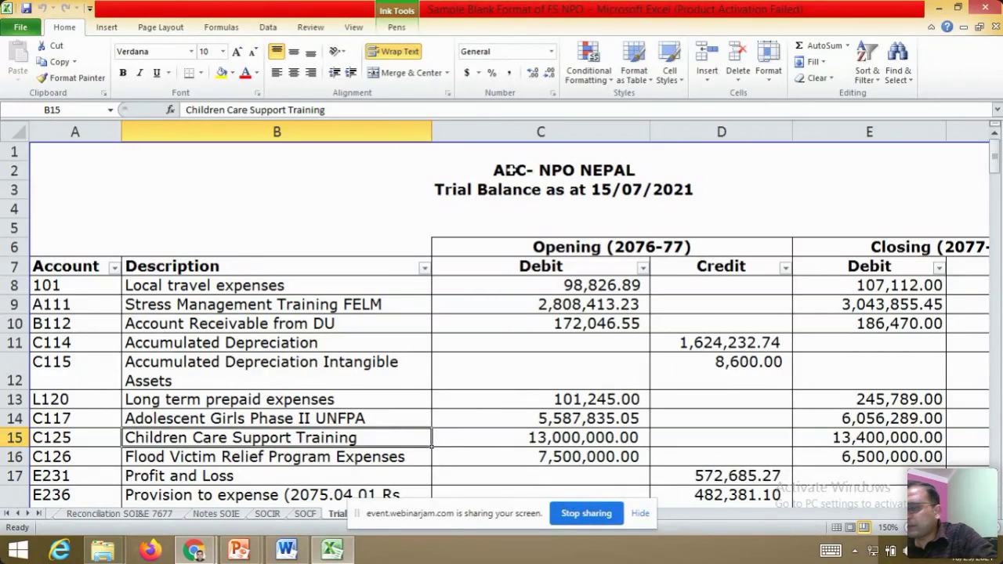
key("Up")
key("Up")
key("Up")
key("Up")
key("Up")
key("Up")
key("Up")
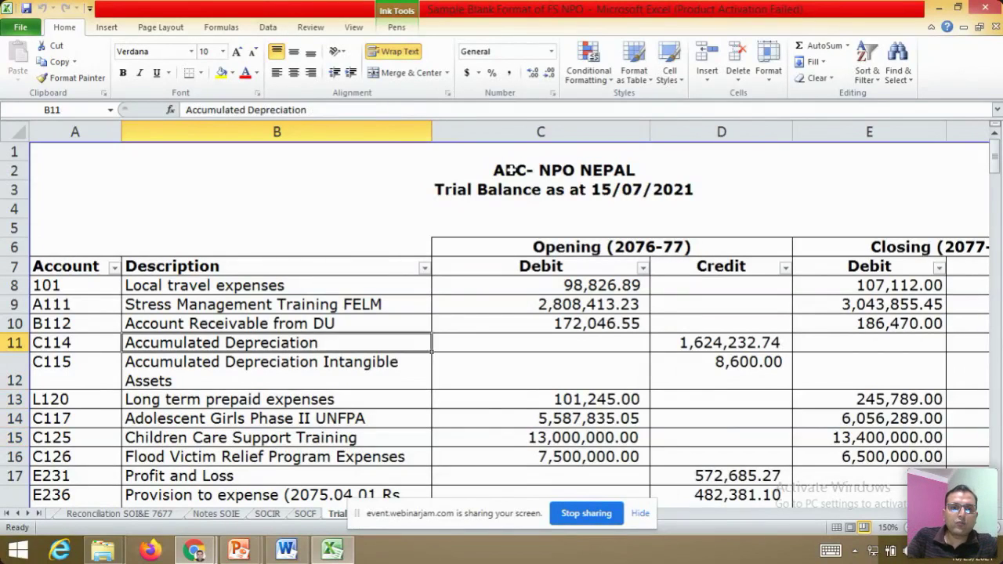
Look through the values offered by the Nature column's filter in the trial balance without filtering
key("Left")
key("Right")
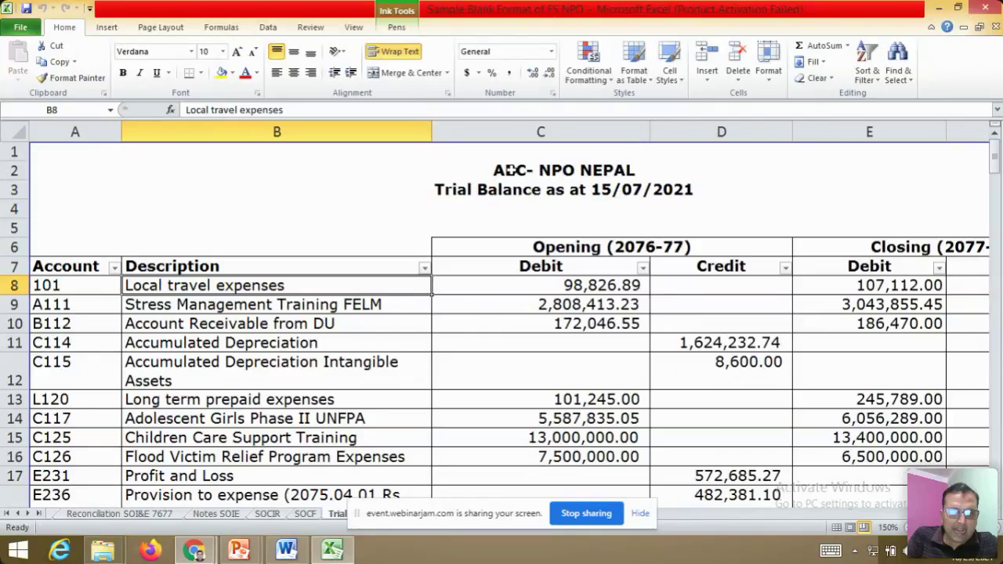
key("Up")
key("Right")
key("Right")
key("Right")
key("Right")
key("Right")
key("Right")
key("Left")
key("alt+Down")
key("Down")
key("Down")
key("Down")
key("Down")
key("Down")
key("Down")
key("Down")
key("Up")
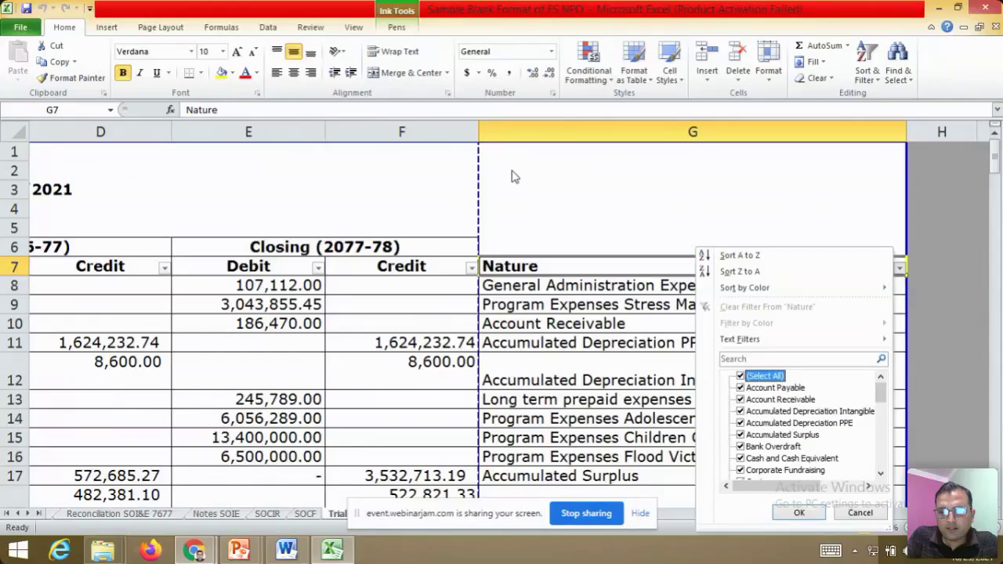
key("Escape")
key("Down")
key("Up")
key("Left")
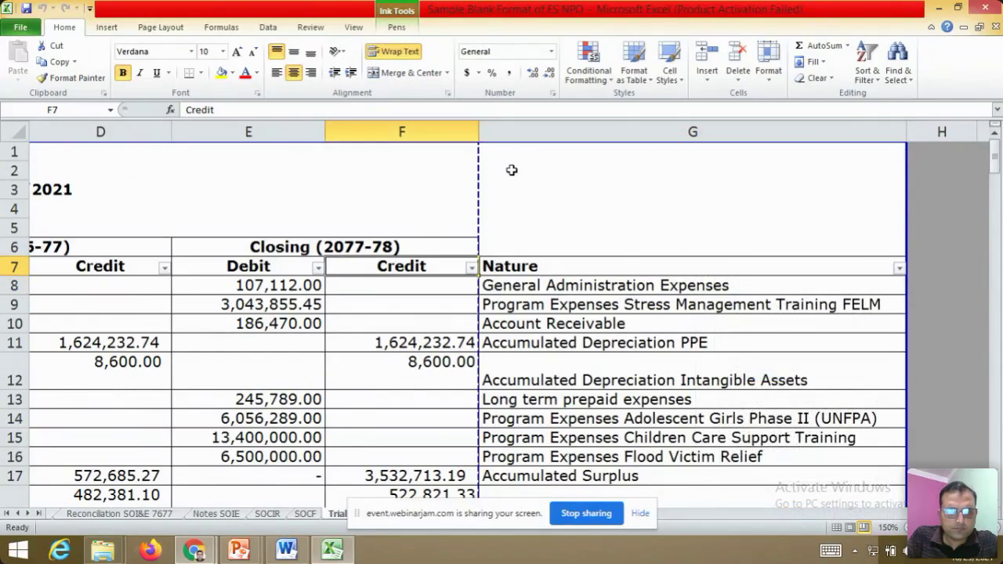
Go back to the first account row and review the trial balance headings across to Nature
key("Home")
key("Down")
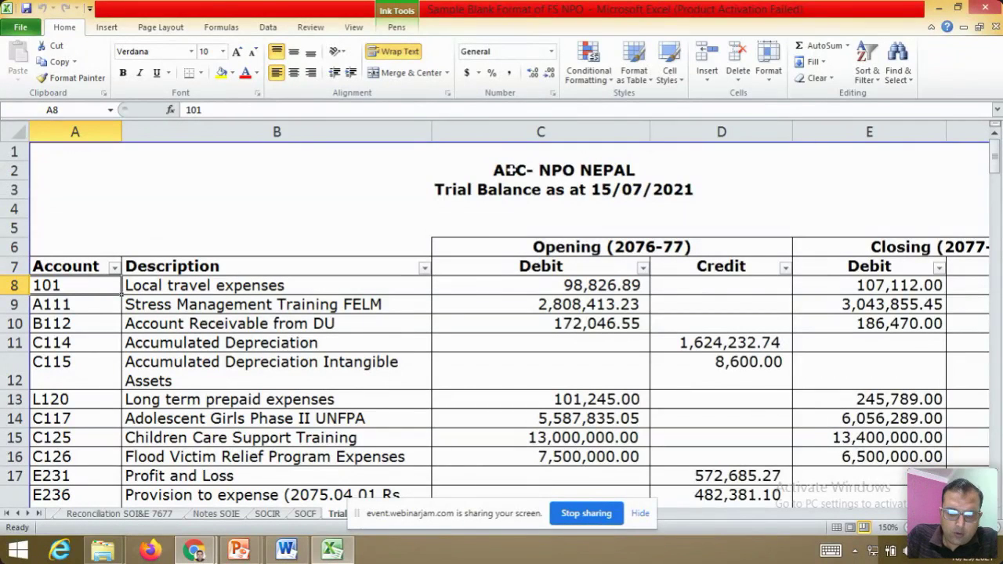
key("Up")
key("Right")
key("Right")
key("Right")
key("Right")
key("Right")
key("Right")
key("Right")
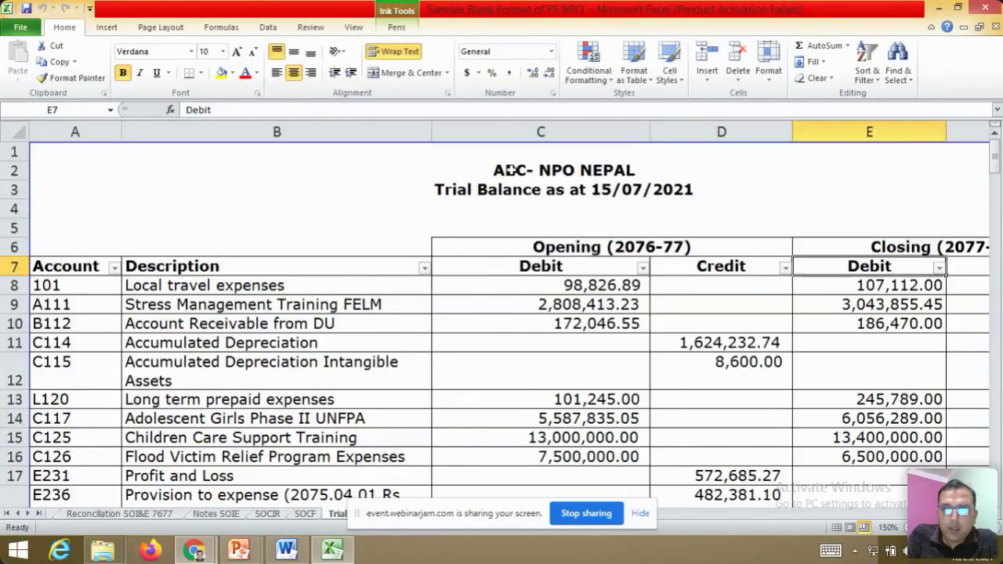
key("Left")
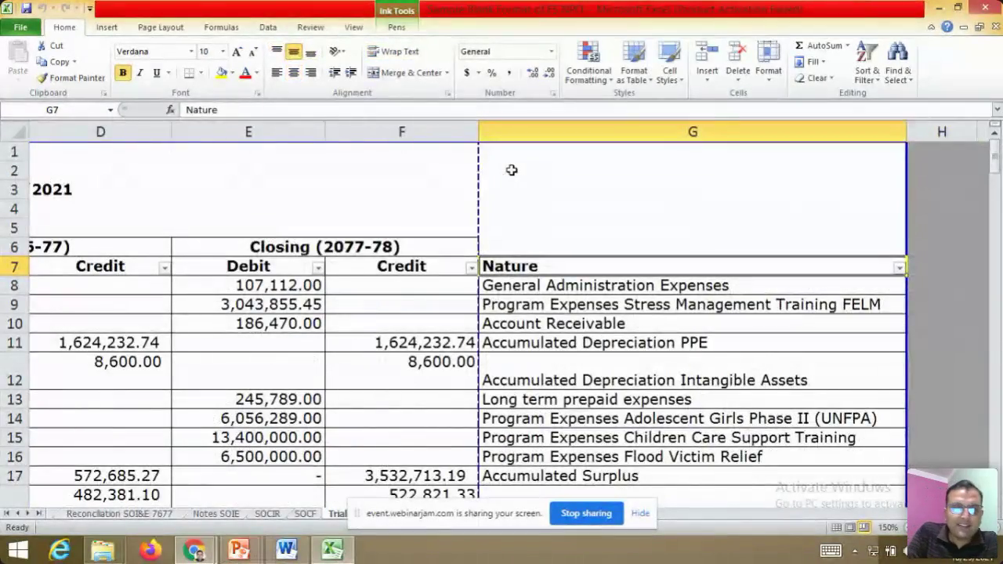
Go to the SOFP sheet and view the non-current assets down to Long term investments
key("ctrl+Page_Up")
key("ctrl+Page_Up")
key("ctrl+Page_Up")
key("ctrl+Page_Up")
key("ctrl+Page_Up")
key("ctrl+Page_Up")
key("ctrl+Page_Up")
key("ctrl+Page_Up")
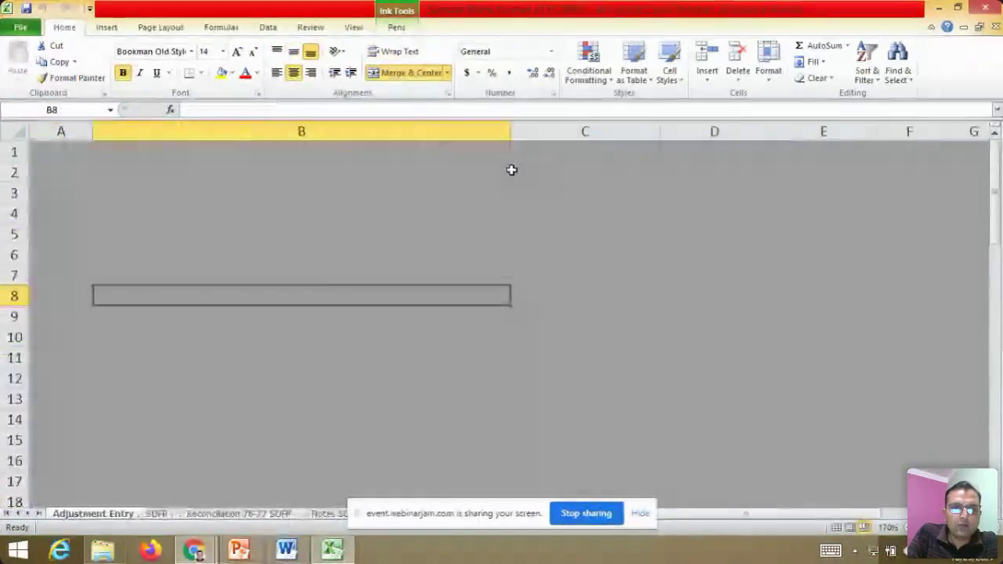
key("ctrl+Page_Down")
key("Down")
key("Down")
key("Down")
key("Down")
key("Down")
key("Up")
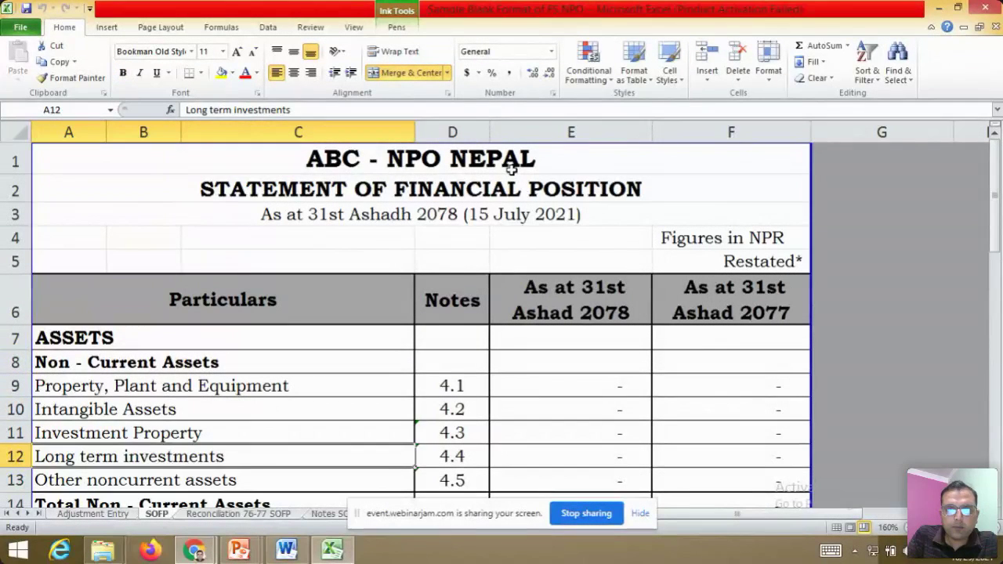
Read the statement of financial position from its heading down to Account receivable and return to the title
key("ctrl+Home")
key("Down")
key("Down")
key("Down")
key("Down")
key("Down")
key("Down")
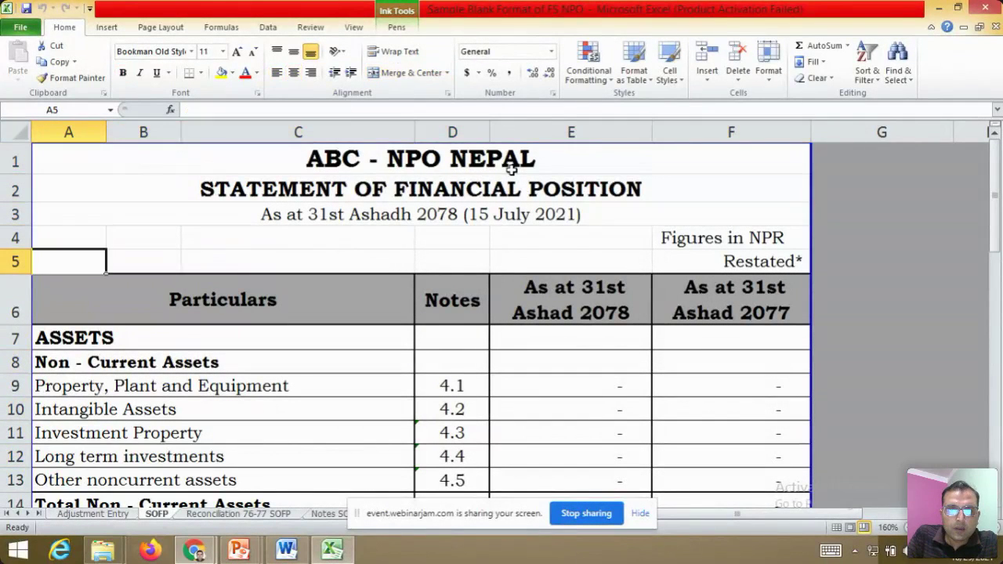
key("Down")
key("Down")
key("Down")
key("Down")
key("Down")
key("Down")
key("Down")
key("Down")
key("Down")
key("Down")
key("Down")
key("Up")
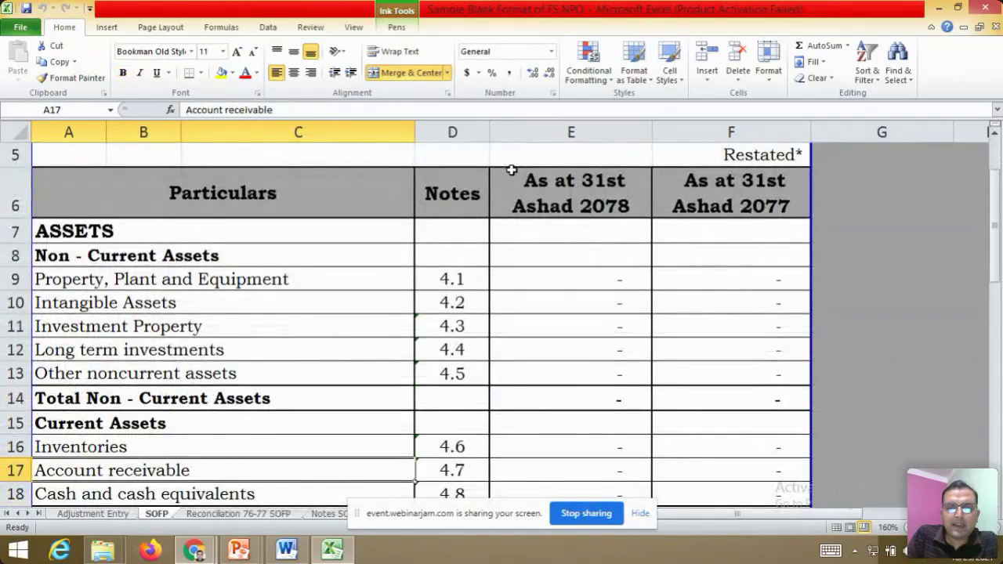
key("Page_Up")
key("Up")
key("Up")
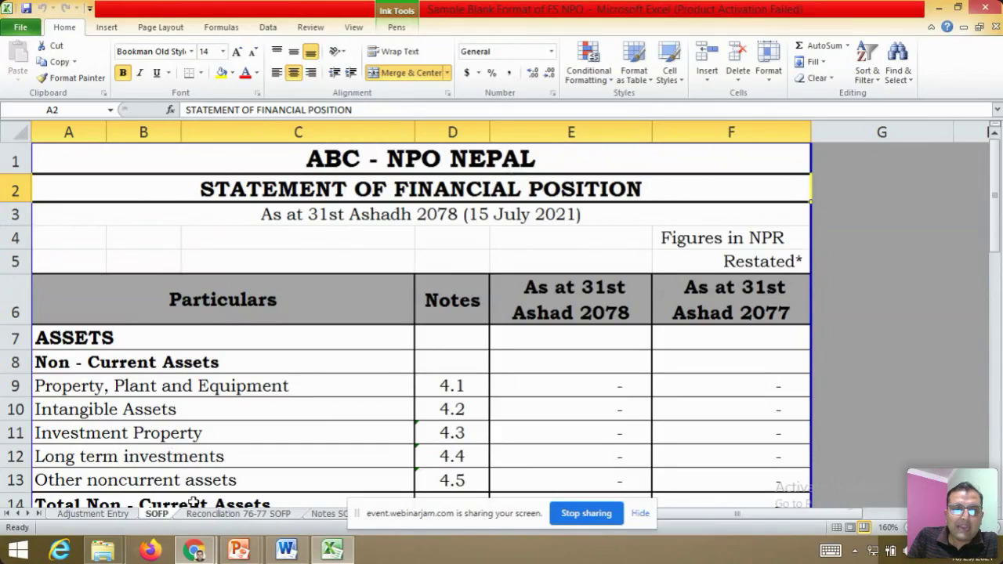
Switch to the WebinarJam broadcast in Chrome, show its shared files section and clear the file name entry
mouse_move(201, 554)
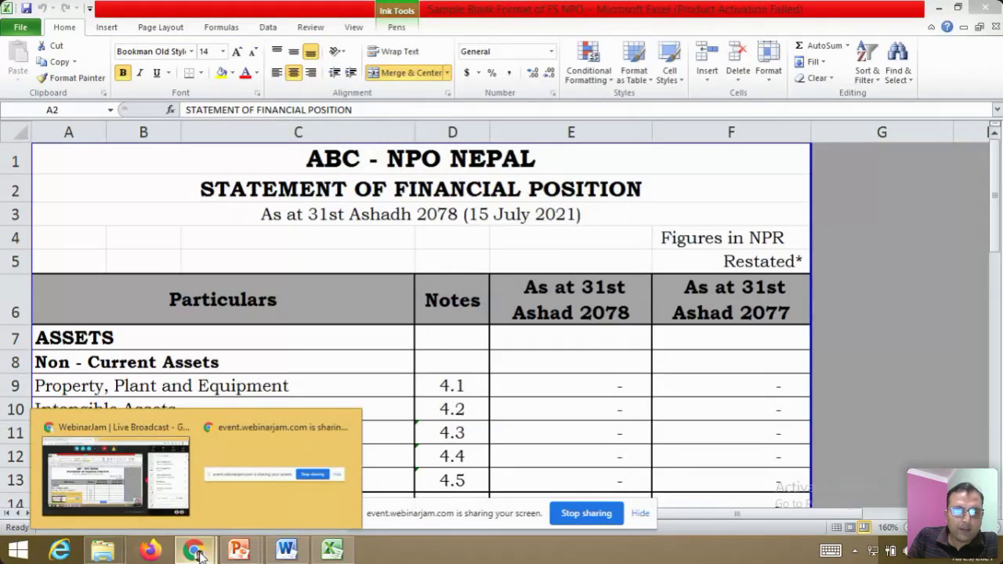
left_click(129, 486)
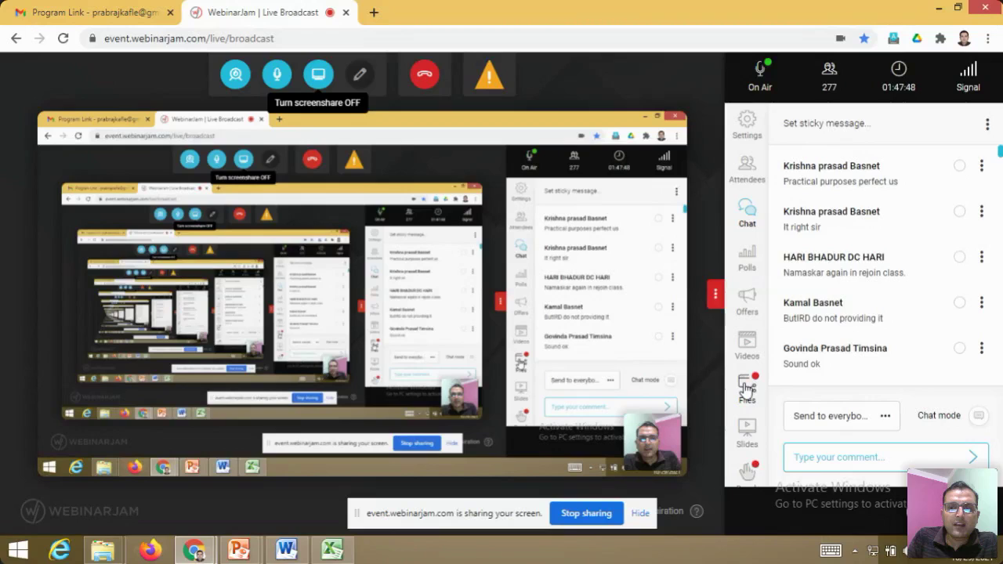
left_click(747, 386)
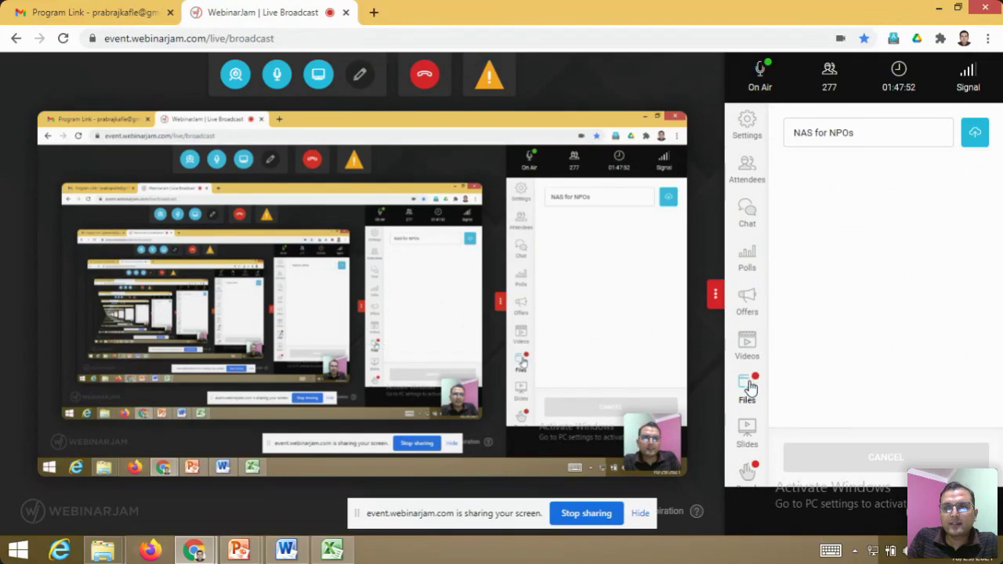
left_click(865, 138)
key("BackSpace")
key("BackSpace")
key("BackSpace")
key("BackSpace")
key("BackSpace")
key("BackSpace")
key("BackSpace")
key("BackSpace")
key("BackSpace")
key("BackSpace")
key("BackSpace")
key("BackSpace")
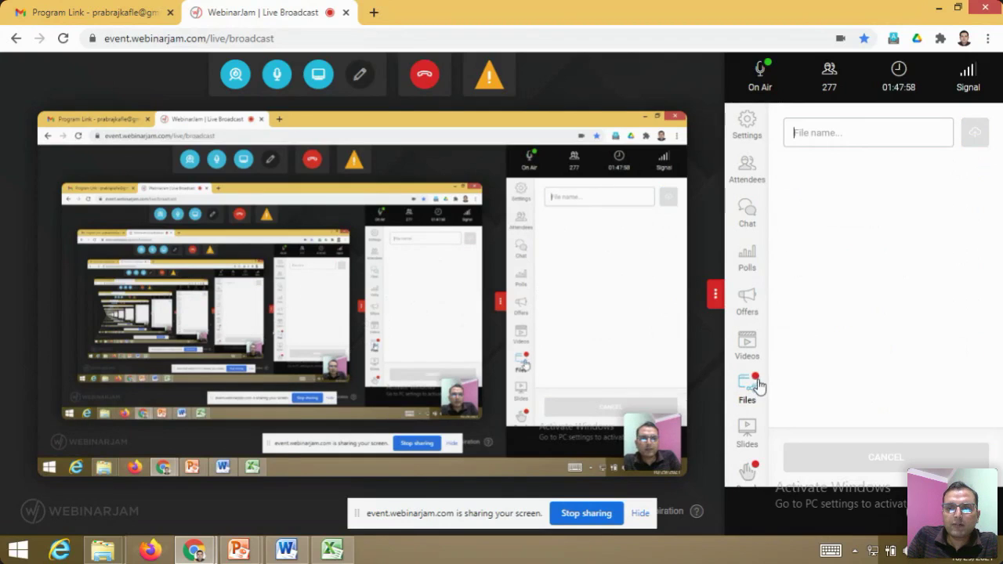
left_click(748, 386)
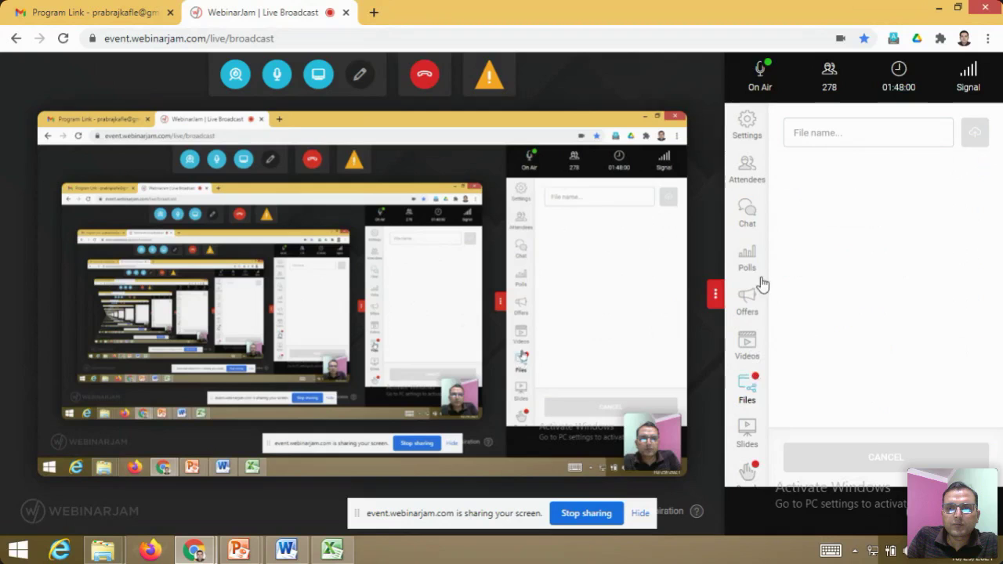
Show the broadcast's chat again and switch back to the statement of financial position in Excel
left_click(747, 210)
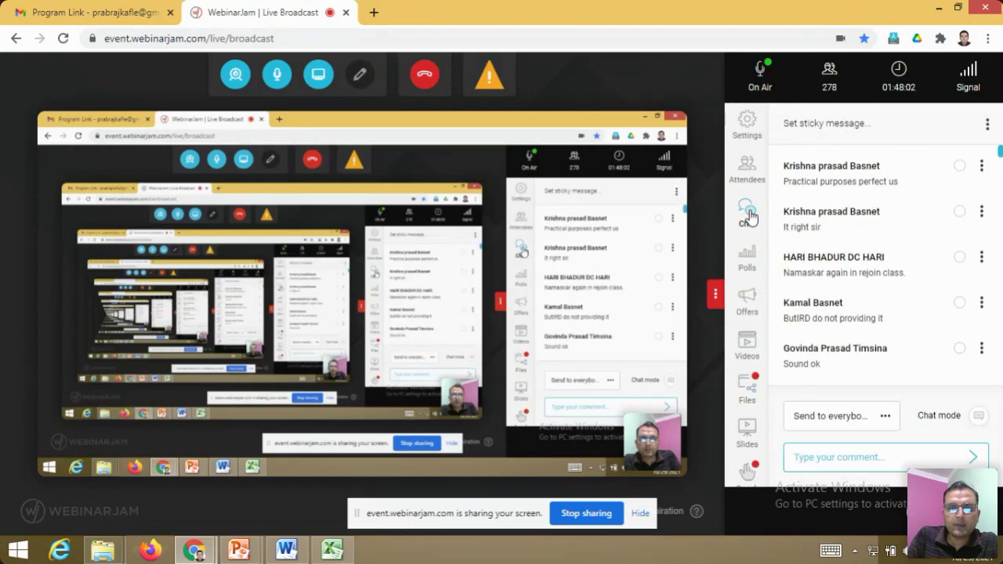
left_click(333, 550)
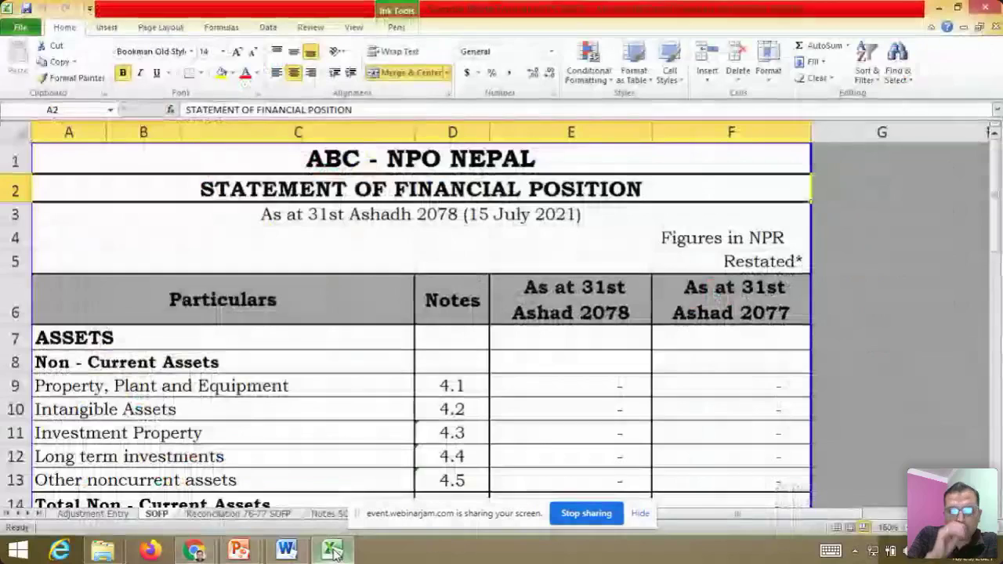
key("Up")
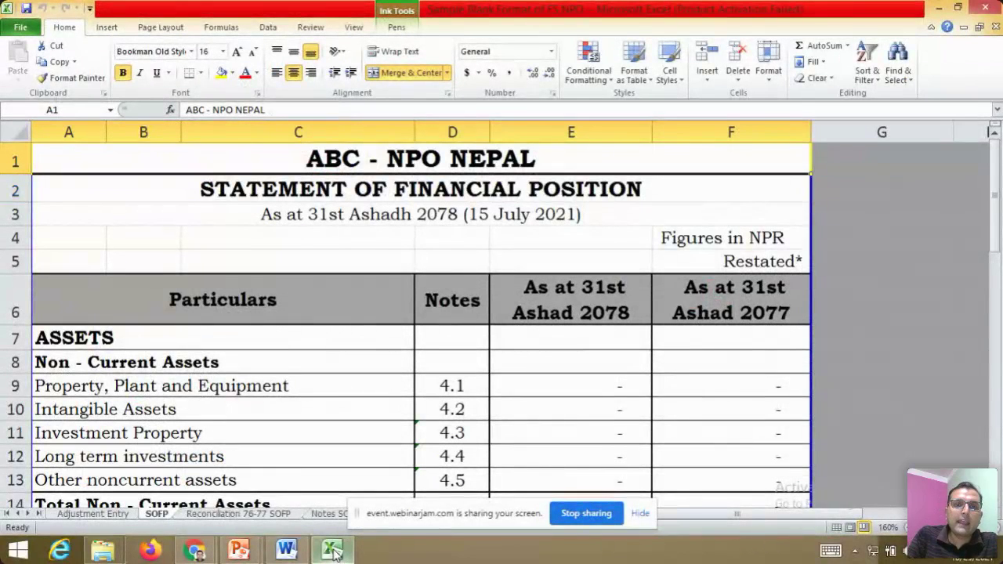
Read the statement of financial position line by line from the title down to Inventories
key("Down")
key("Down")
key("Down")
key("Down")
key("Down")
key("Down")
key("Down")
key("Down")
key("Down")
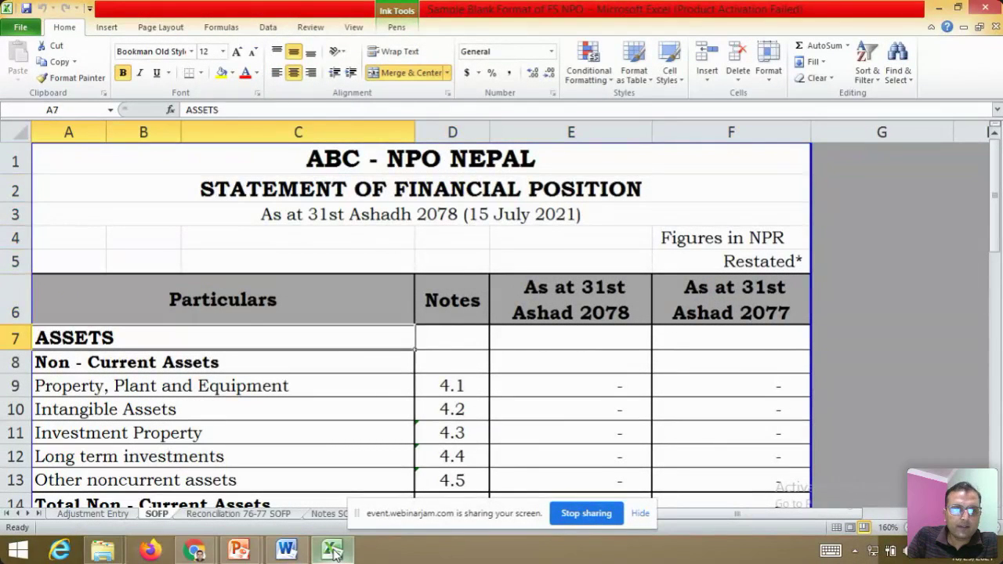
key("Down")
key("Down")
key("Down")
key("Down")
key("Down")
key("Down")
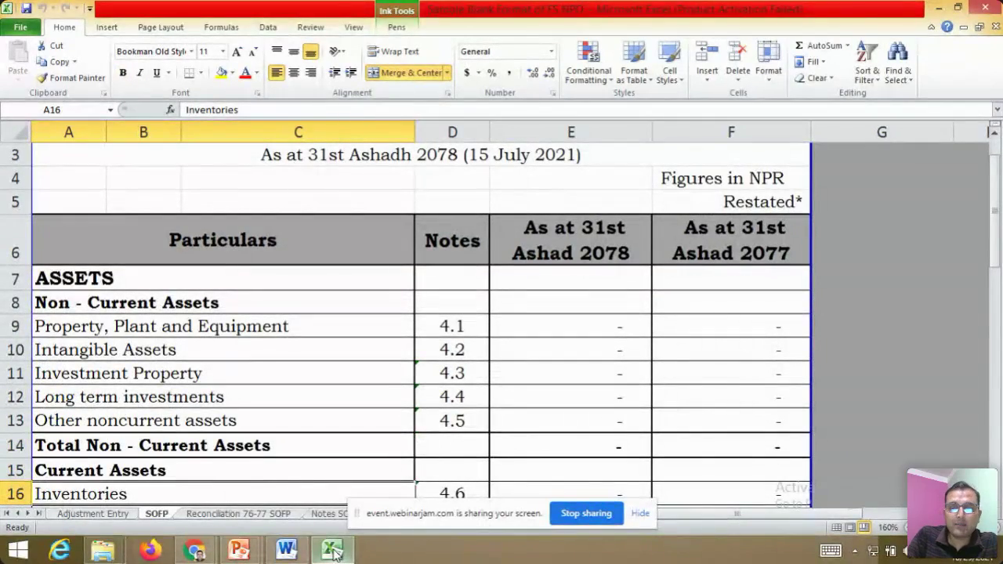
Glance at the sheets on either side of SOFP and go back up to the Property, Plant and Equipment row
key("ctrl+Page_Up")
key("ctrl+Page_Down")
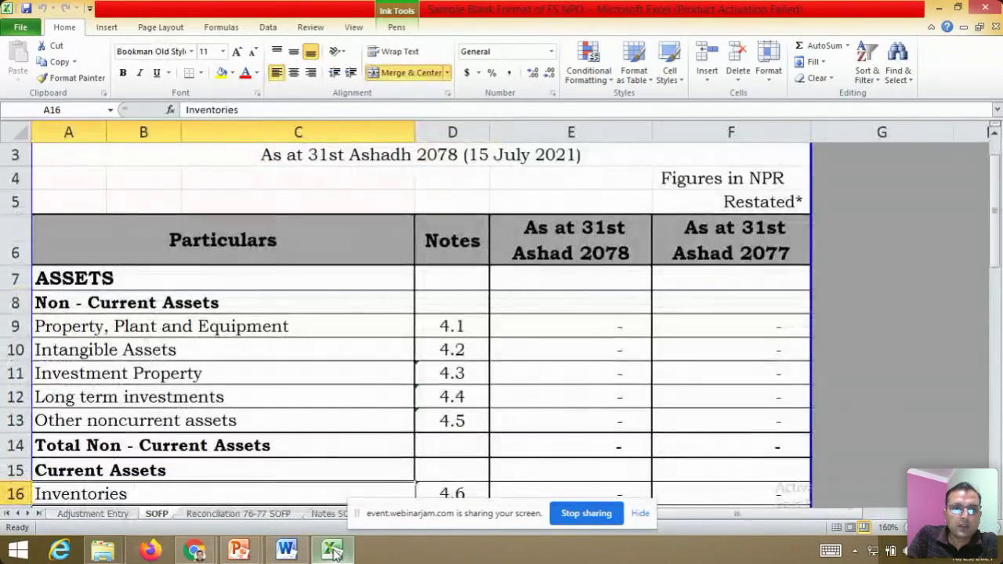
key("ctrl+Page_Down")
key("ctrl+Page_Up")
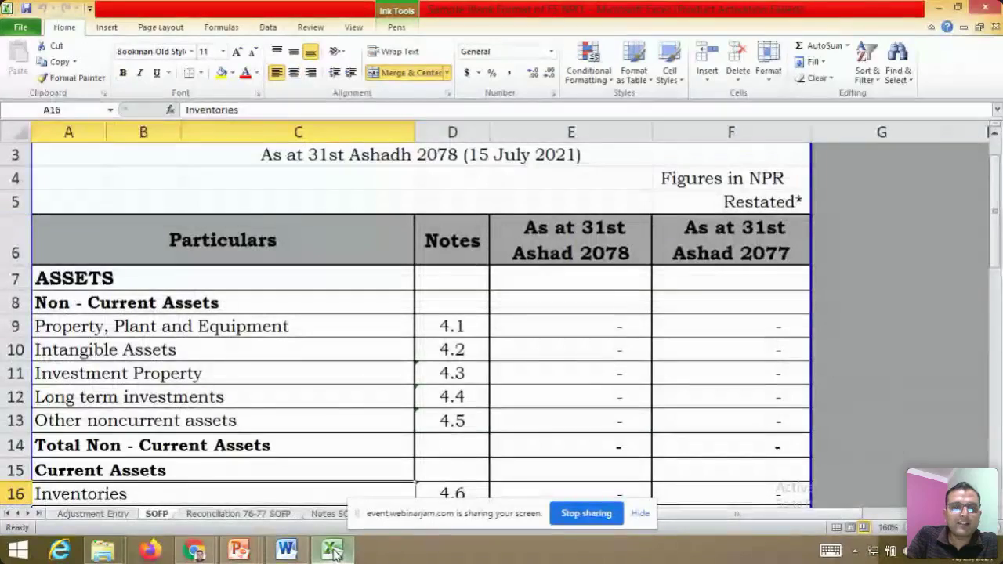
key("Up")
key("Up")
key("Up")
key("Up")
key("Up")
key("Up")
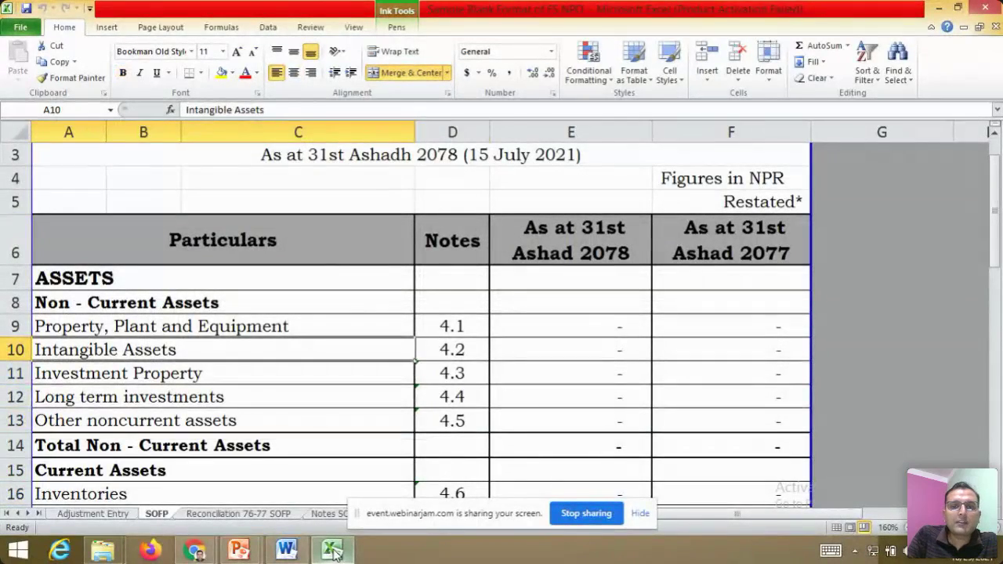
key("Up")
key("Right")
key("Right")
Go to the fixed asset schedule and check the opening cost formulas for the building and the land
key("ctrl+Page_Down")
key("ctrl+Page_Down")
key("ctrl+Page_Down")
key("ctrl+Page_Down")
key("ctrl+Page_Down")
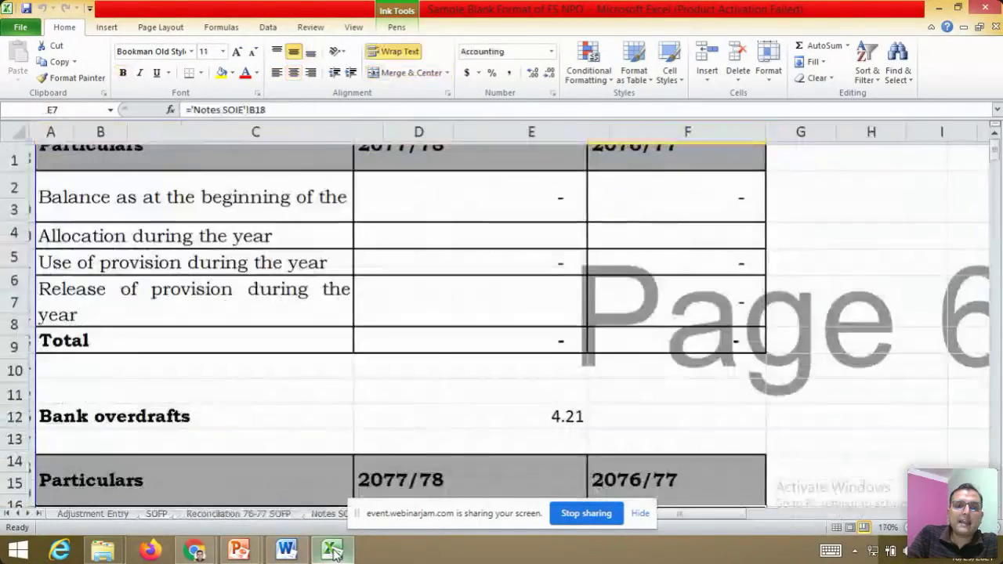
key("ctrl+Page_Down")
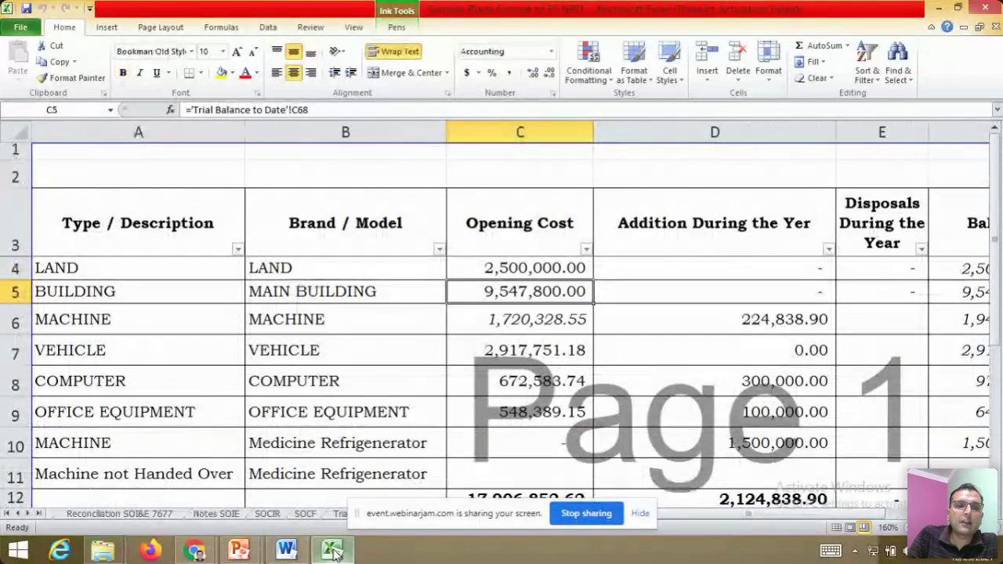
key("Left")
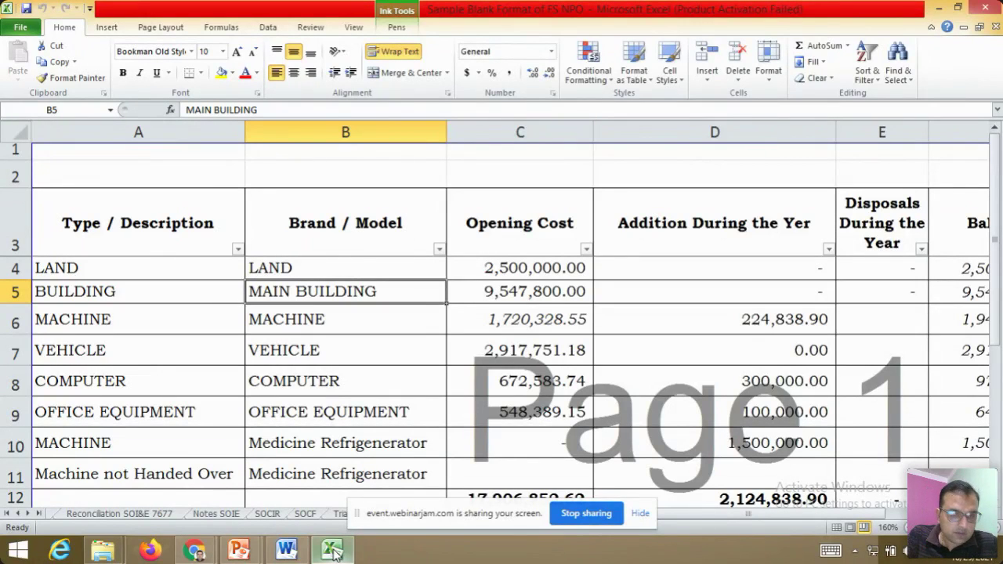
key("Right")
key("Up")
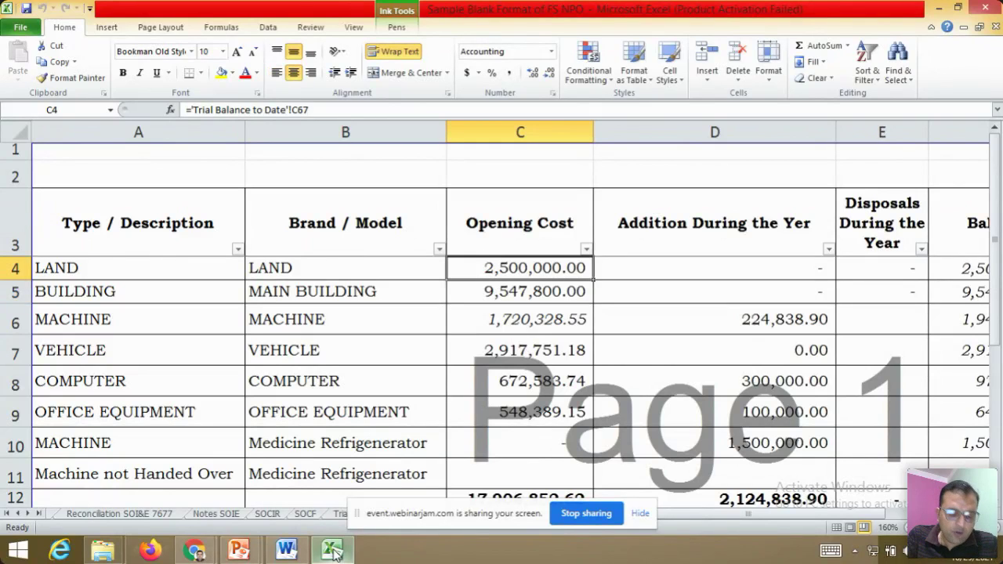
Review the fixed asset schedule's headings from Opening Cost across to Depreciation Rate
key("Right")
key("Left")
key("Up")
key("Up")
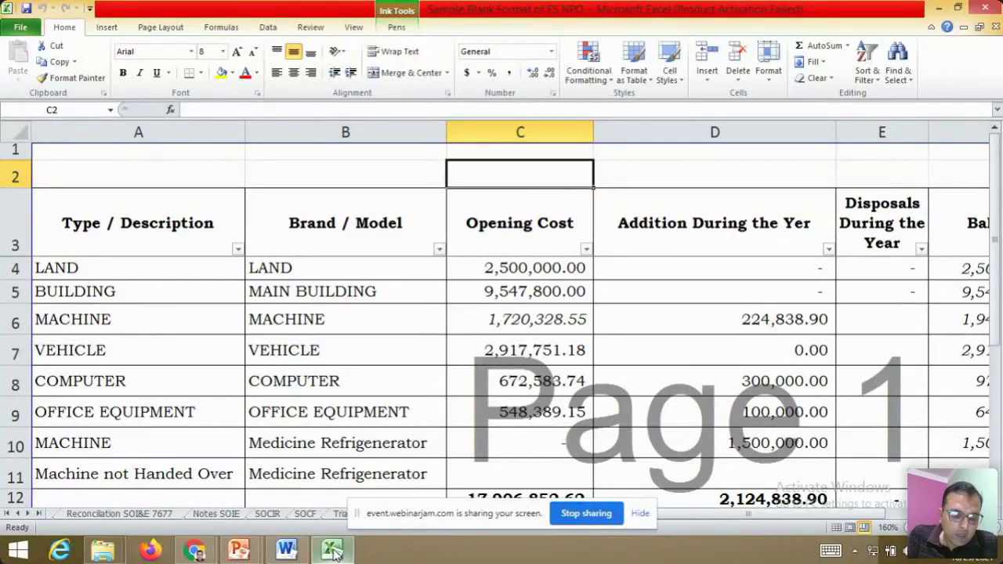
key("Down")
key("Right")
key("Right")
key("Right")
key("Right")
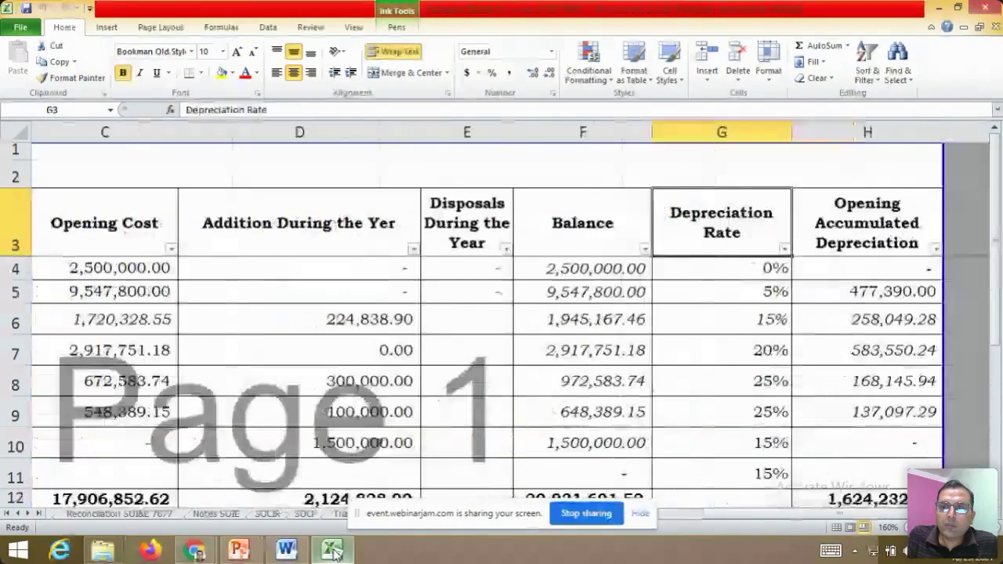
Examine the depreciation rates and the totals for opening accumulated depreciation, balance and disposals in the asset schedule
key("Down")
key("Down")
key("Down")
key("Down")
key("Down")
key("Down")
key("Down")
key("Right")
key("Down")
key("Down")
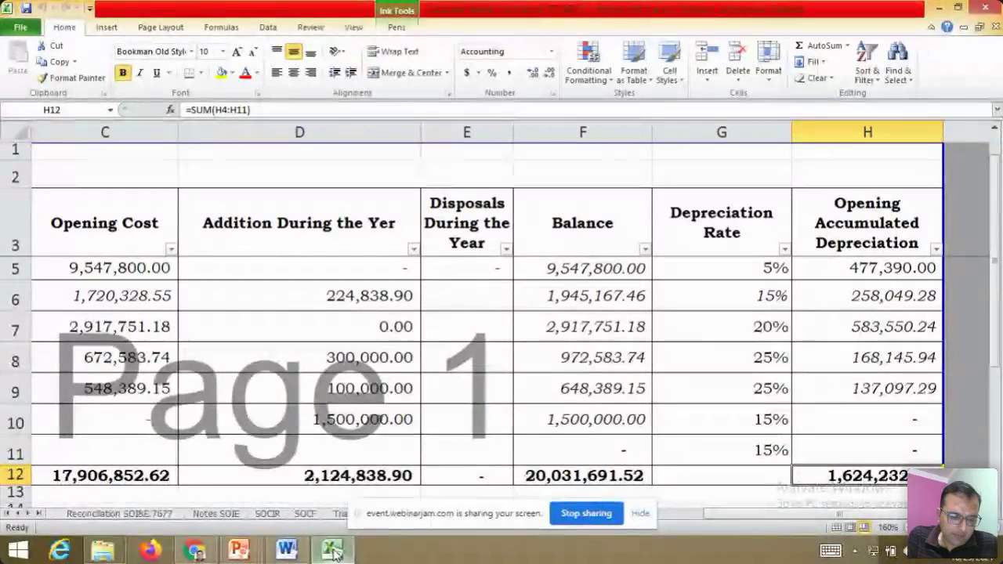
key("Left")
key("Left")
key("Left")
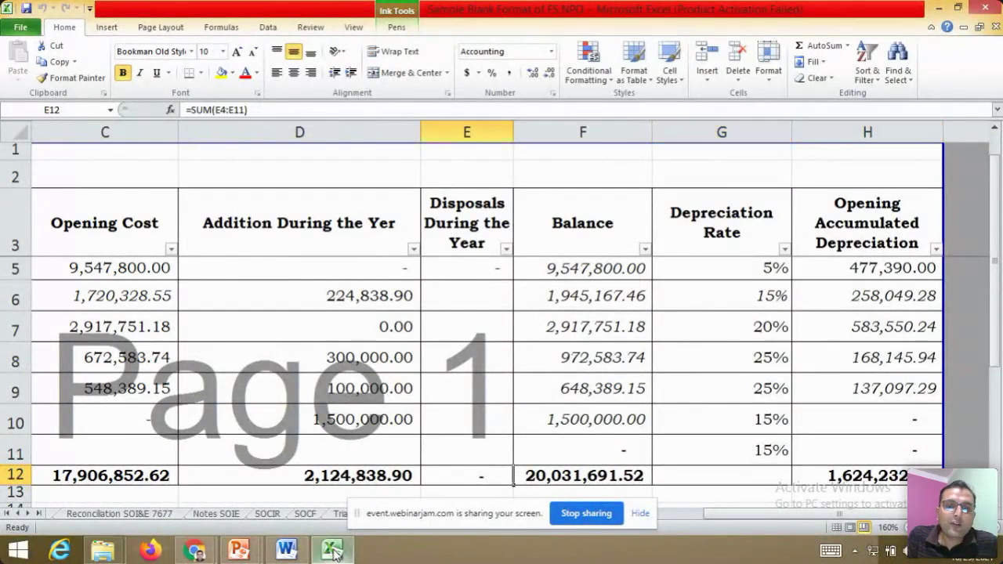
Examine the Intangible Assets table below the schedule, following the Accounting Software row from Brand / Model across to Depreciation Years
key("Home")
key("Down")
key("Down")
key("Down")
key("Down")
key("Down")
key("Down")
key("Down")
key("Down")
key("Down")
key("Down")
key("Up")
key("Up")
key("Up")
key("Right")
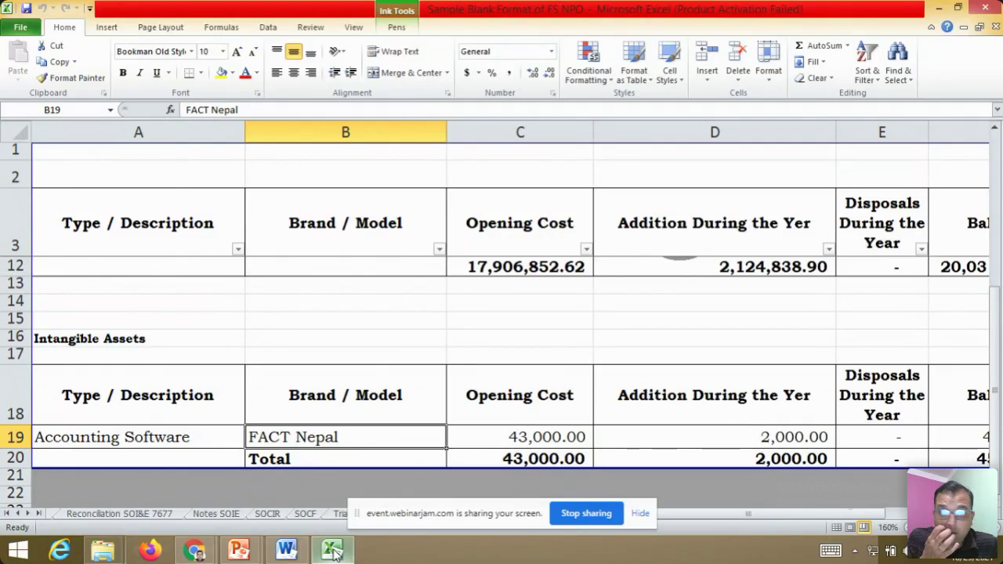
key("Right")
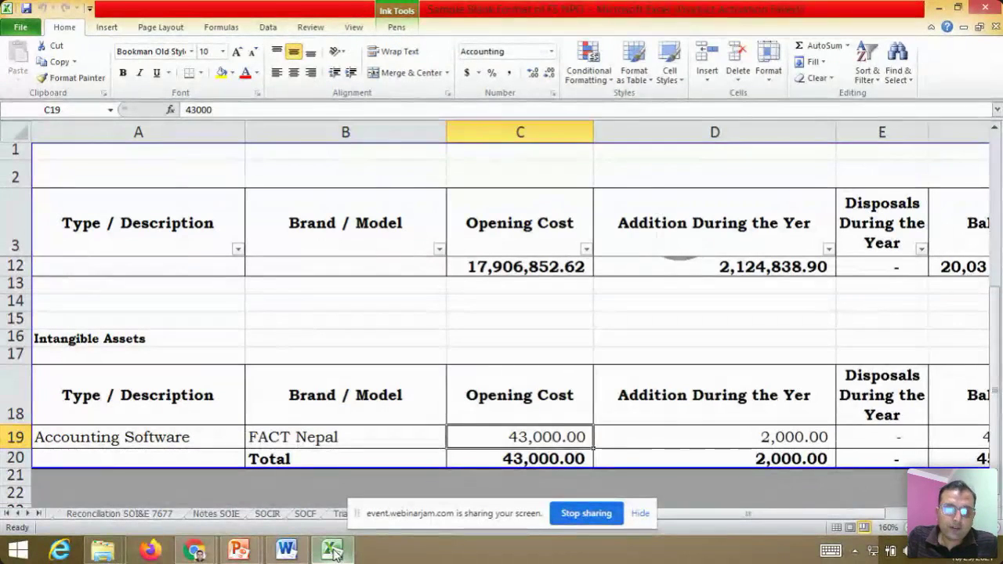
key("Right")
key("Right")
key("Right")
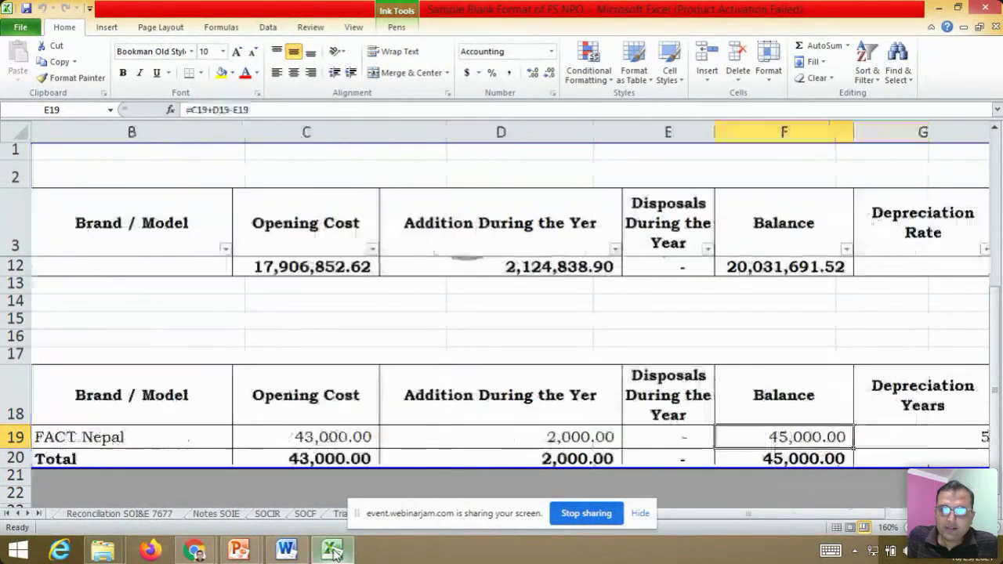
key("Right")
key("Right")
Return to the upper table of the asset schedule and go to the land's disposals cell
key("Up")
key("Up")
key("Up")
key("Up")
key("Up")
key("Up")
key("Up")
key("Up")
key("Up")
key("Up")
key("Up")
key("Up")
key("Up")
key("Up")
key("Up")
key("Up")
key("Up")
key("Up")
key("Left")
key("Left")
key("Down")
key("Down")
key("Down")
key("Left")
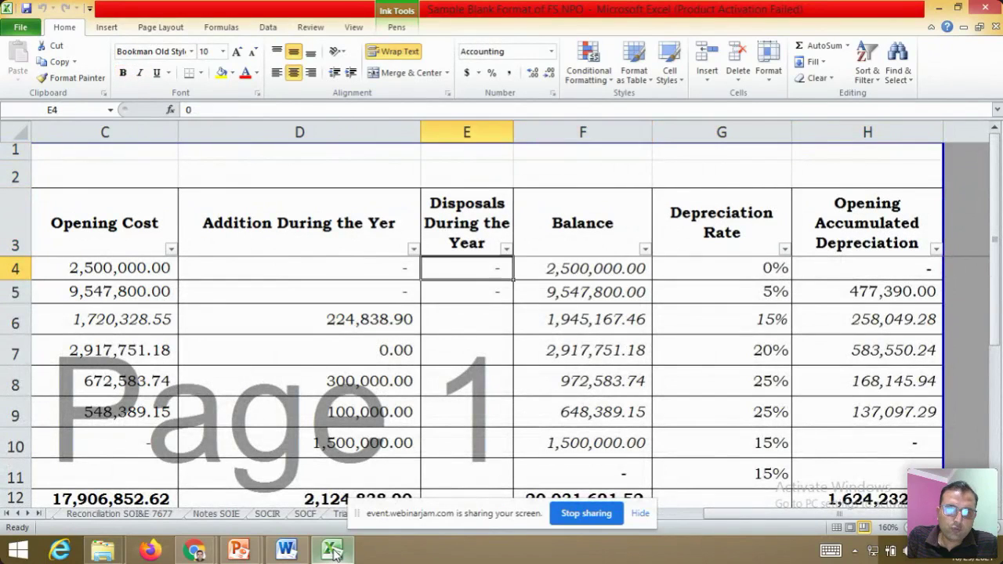
Highlight the Type / Description entries from LAND down to Machine not Handed Over
key("Home")
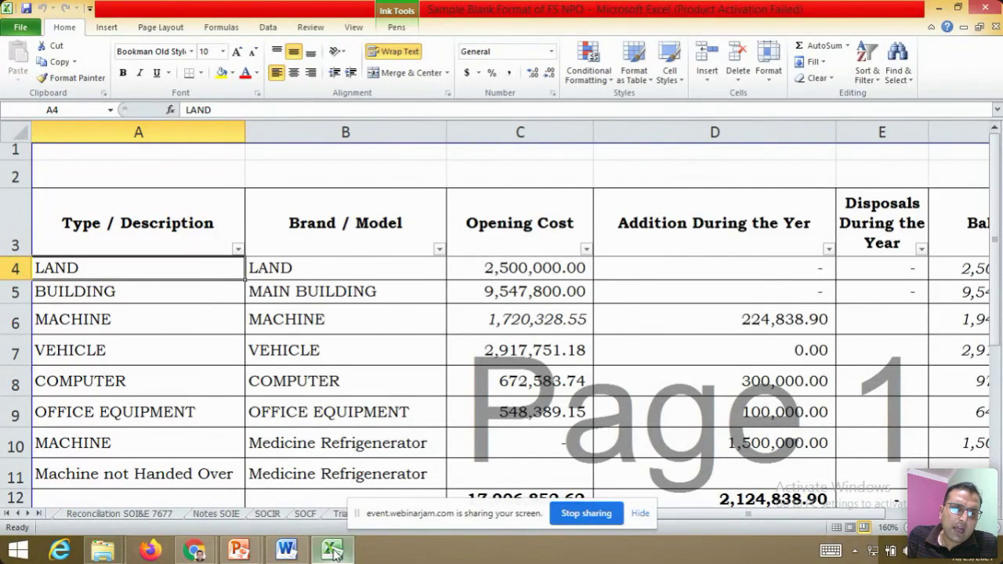
key("shift+Down")
key("shift+Down")
key("shift+Down")
key("shift+Down")
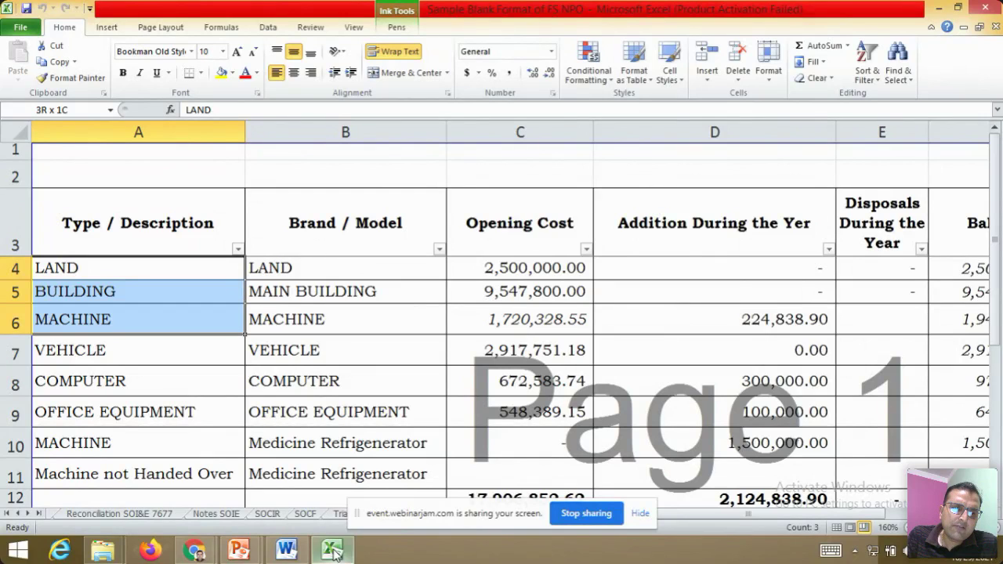
key("shift+Down")
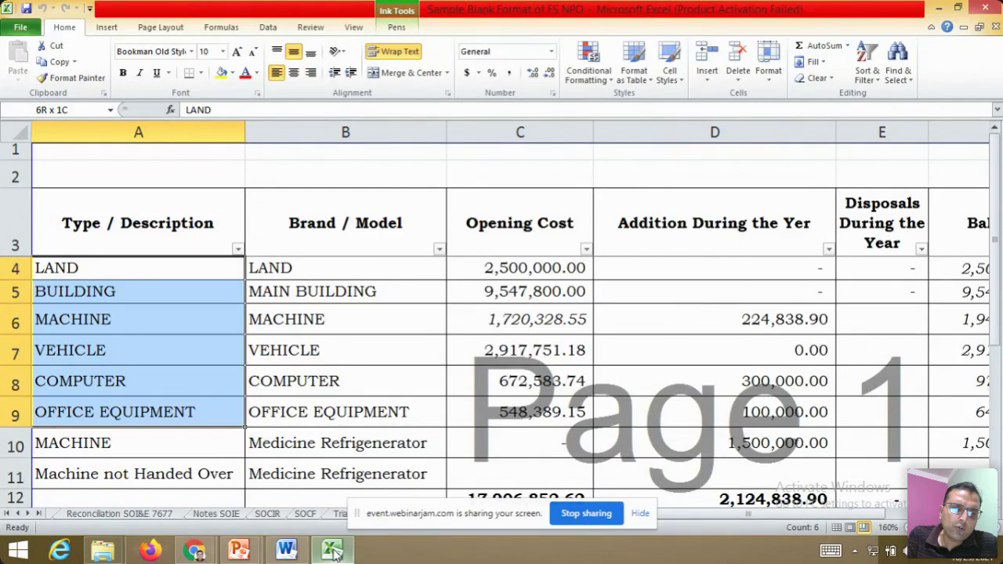
key("shift+Down")
key("shift+Down")
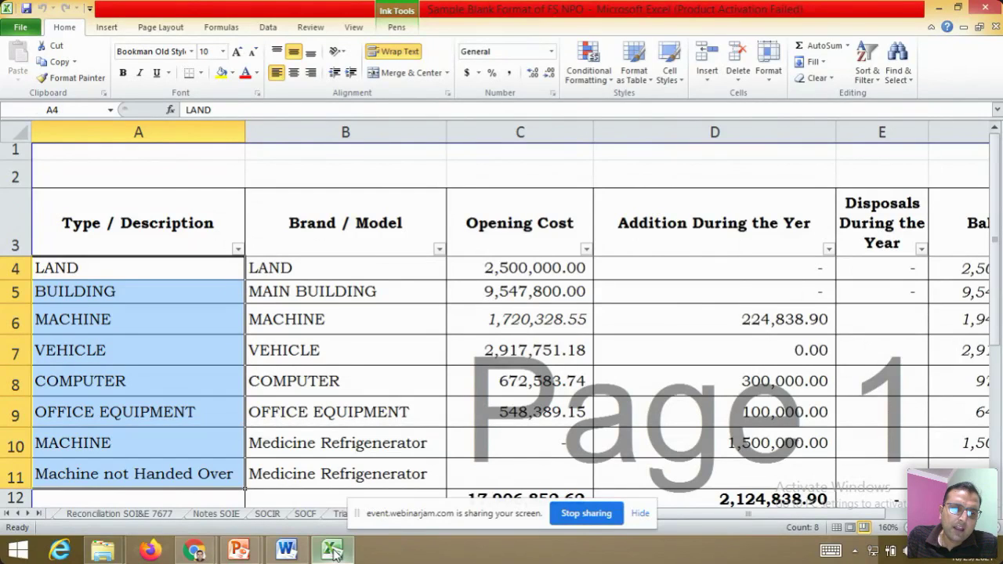
Go down the asset types and check the additions cell in the Machine not Handed Over row
key("Down")
key("Down")
key("Down")
key("Down")
key("Down")
key("Down")
key("Down")
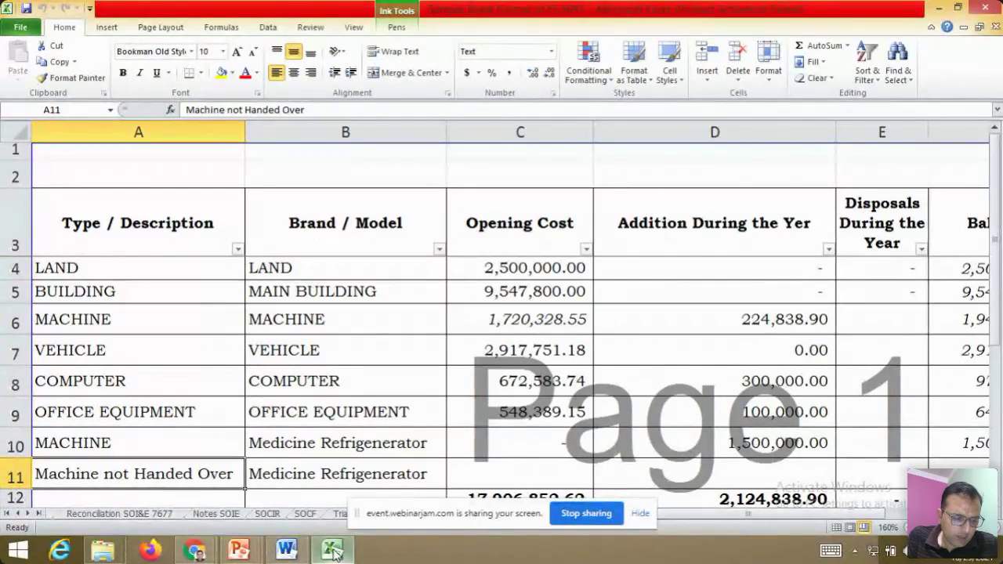
key("Down")
key("Right")
key("Right")
key("Right")
key("Up")
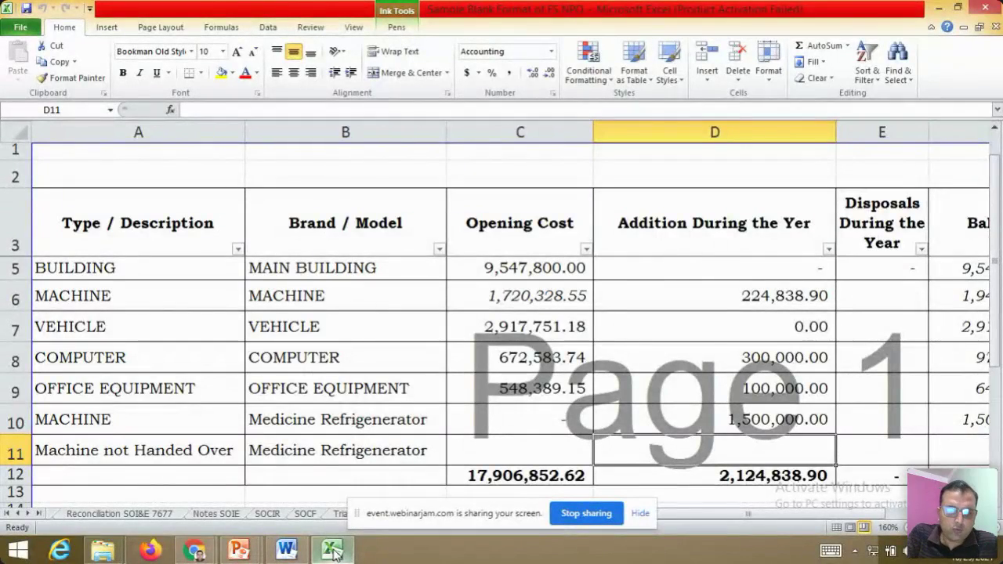
Filter the trial balance's Nature column to show only Property, Plant and Equipment
key("ctrl+Page_Up")
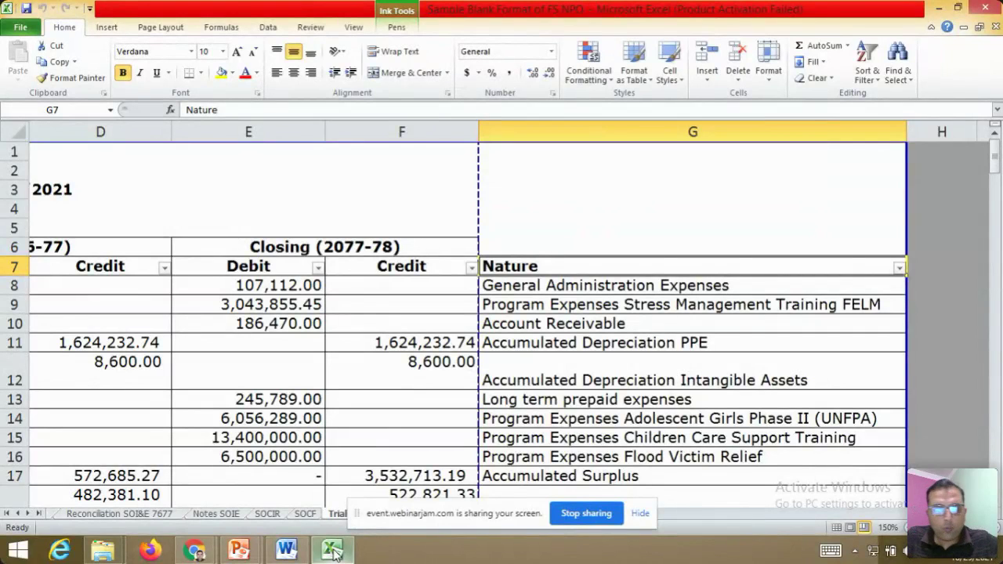
key("alt+Down")
key("Down")
key("Down")
key("Down")
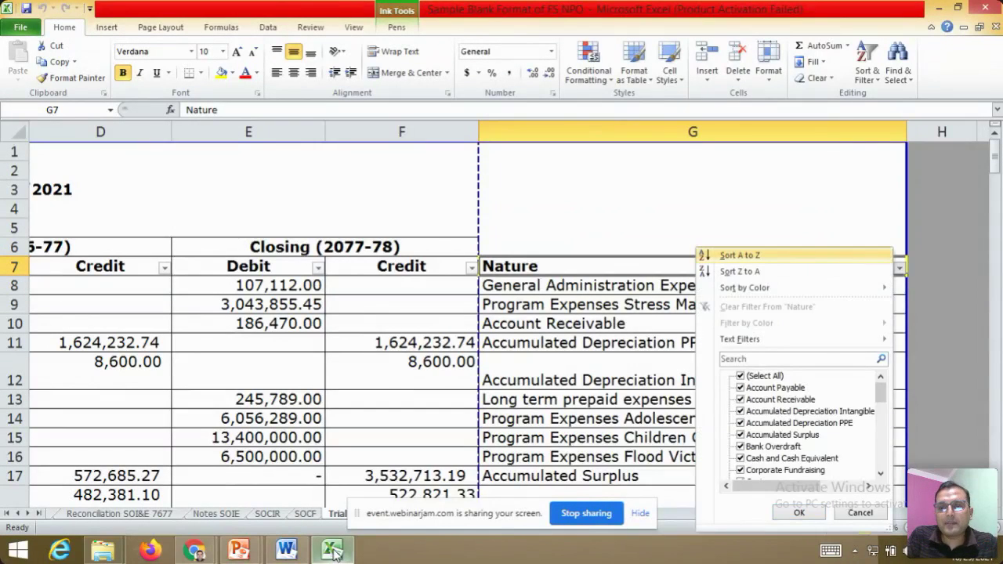
key("Up")
key("space")
key("Down")
key("Down")
key("Down")
key("Down")
key("Down")
key("Down")
key("Down")
key("Down")
key("Down")
key("Down")
key("Down")
key("Down")
key("Down")
key("Down")
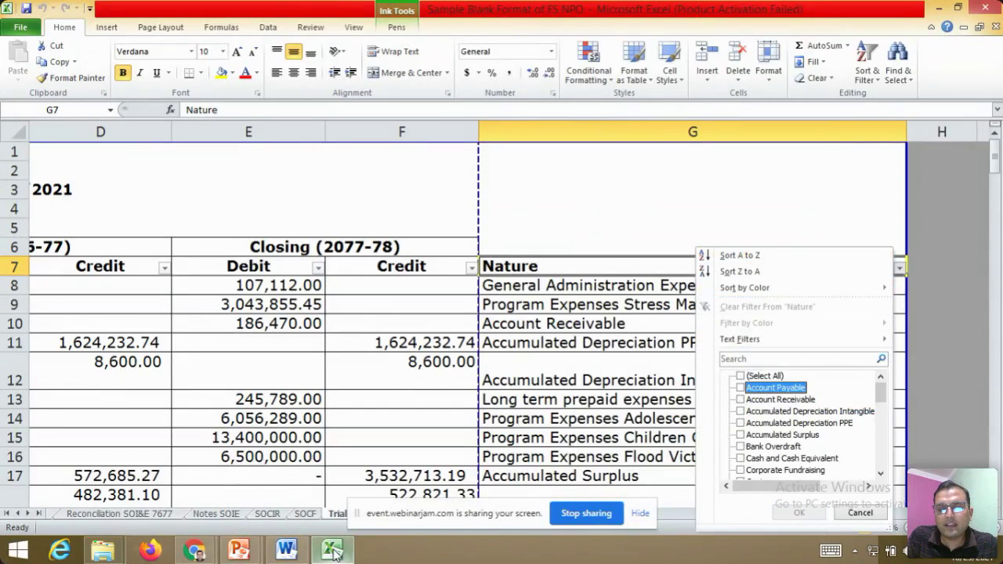
key("Down")
key("Down")
key("Down")
key("Down")
key("Down")
key("Down")
key("Down")
key("Down")
key("Down")
key("Down")
key("Down")
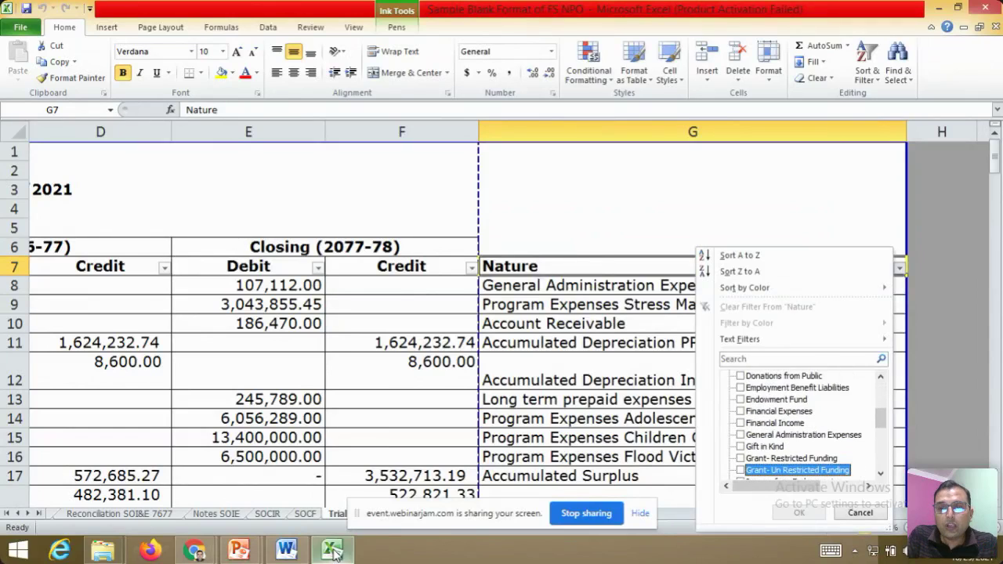
key("Down")
key("Down")
key("Down")
key("Down")
key("Down")
key("Down")
key("Down")
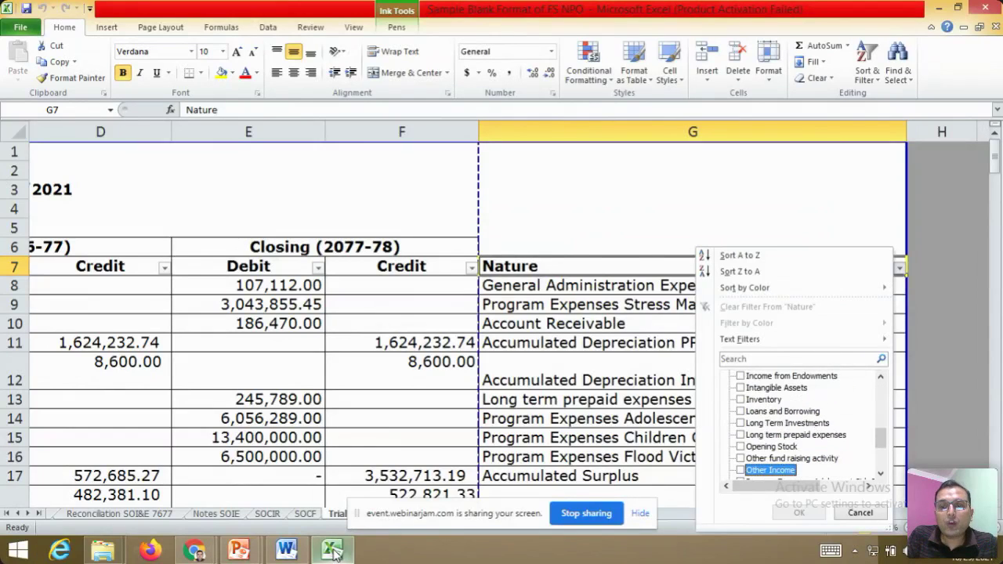
key("Down")
key("Down")
key("space")
key("Return")
Review the descriptions of the filtered trial balance accounts, highlighting Fixed Assets, Land and Building
key("Down")
key("Up")
key("Down")
key("Left")
key("Left")
key("Left")
key("Left")
key("Left")
key("Left")
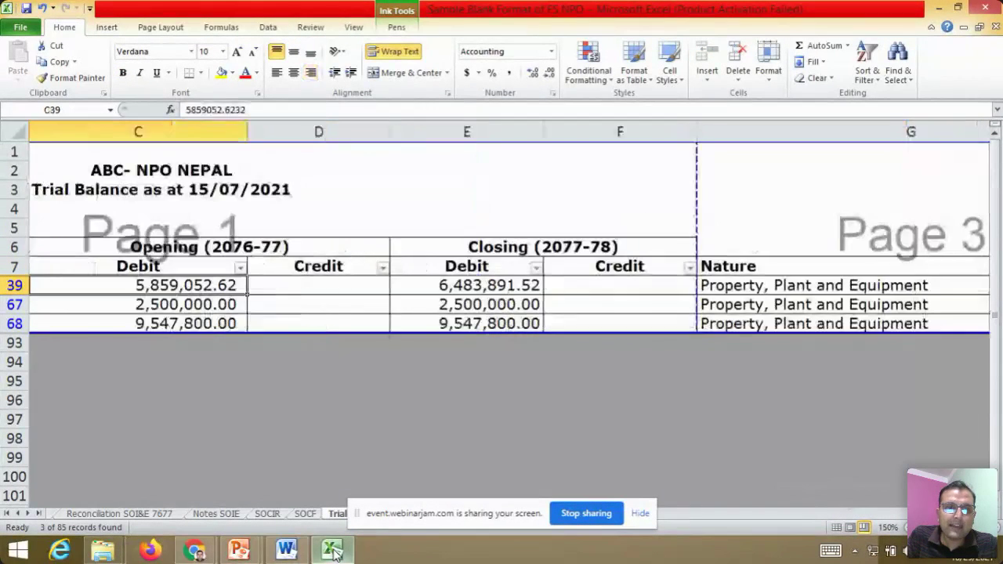
key("Right")
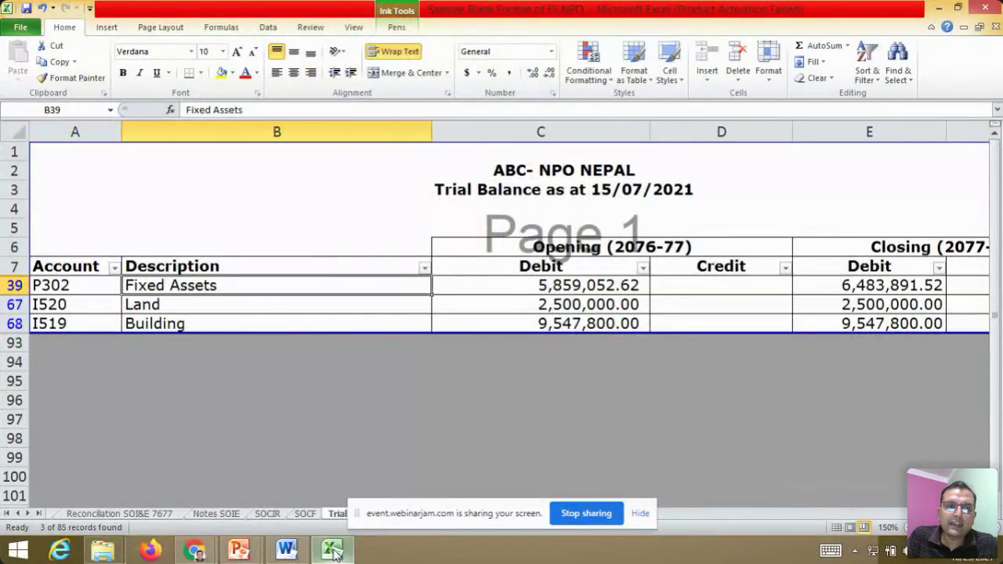
key("shift+Down")
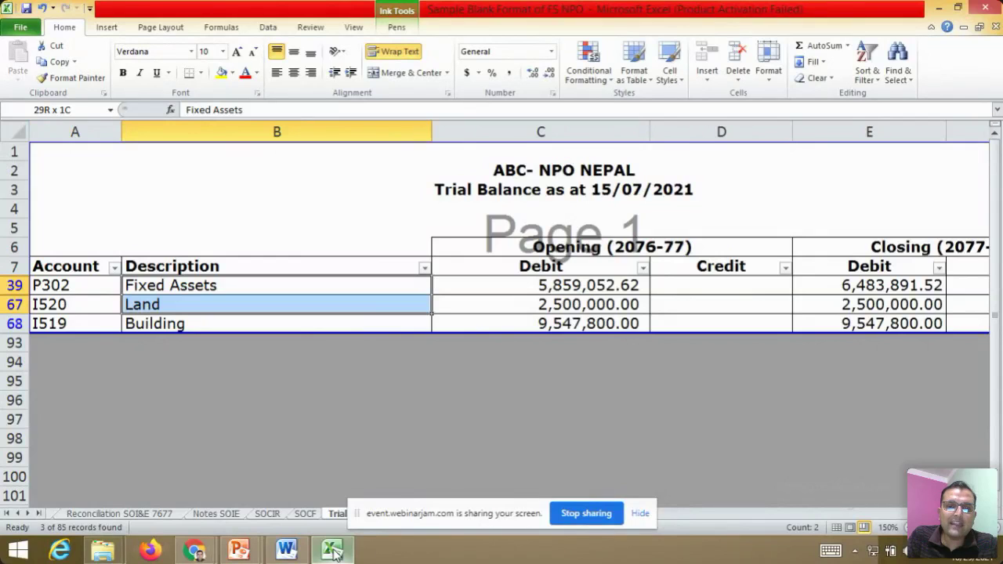
key("shift+Down")
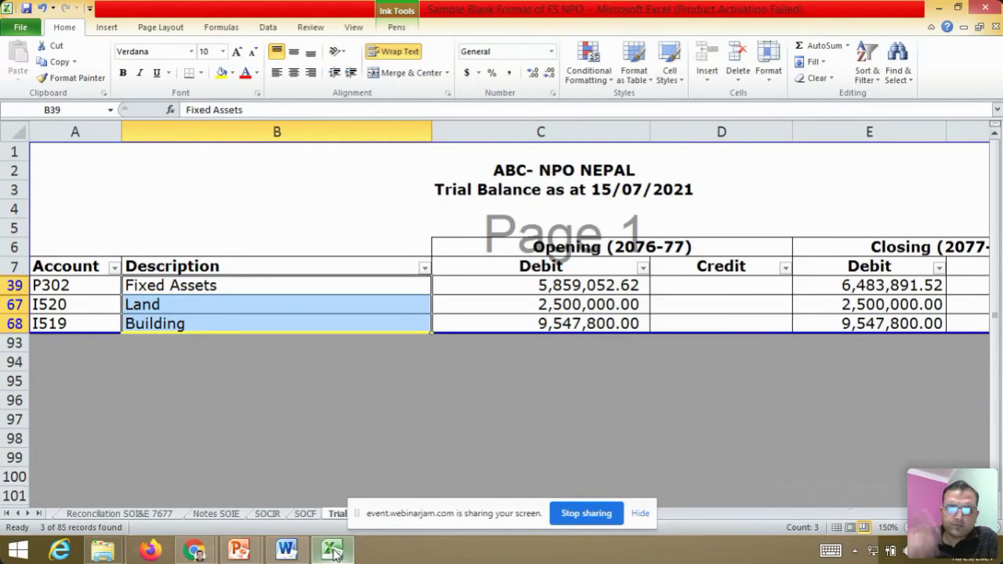
Compare the opening and closing debit columns of the filtered accounts
key("Up")
key("Right")
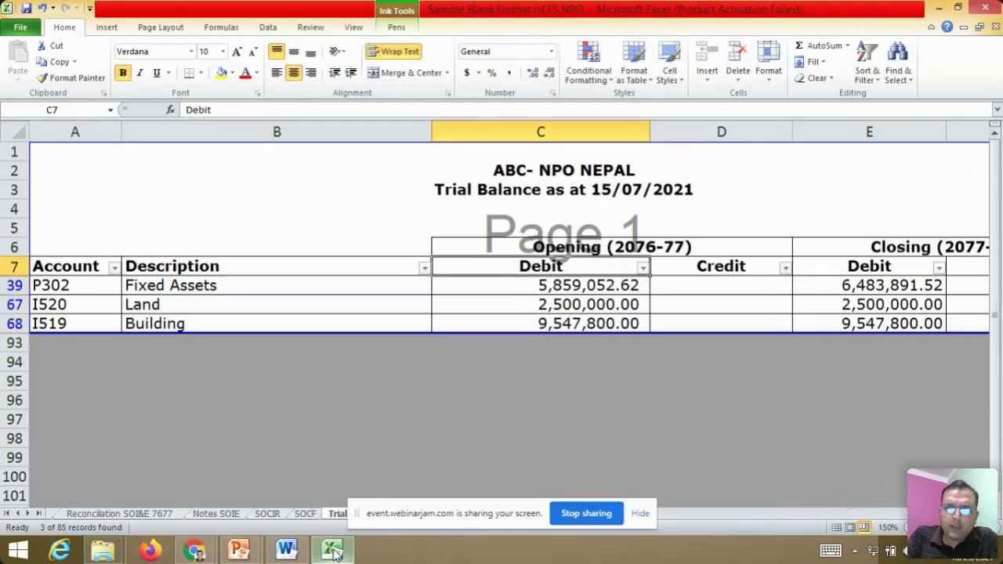
key("Right")
key("Right")
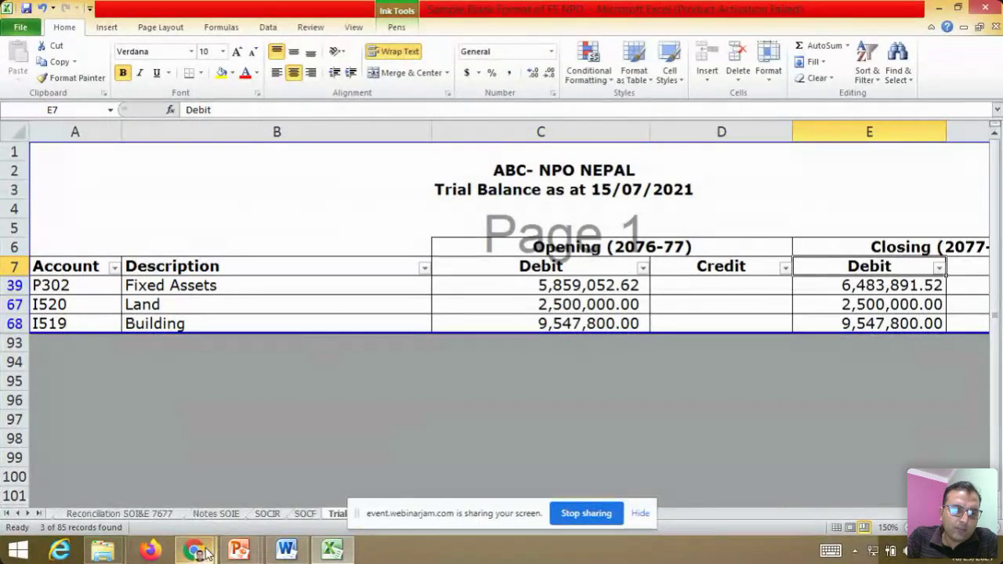
Check the WebinarJam chat in Chrome and switch to the PowerPoint slide show to read the Additional Information slide
mouse_move(199, 552)
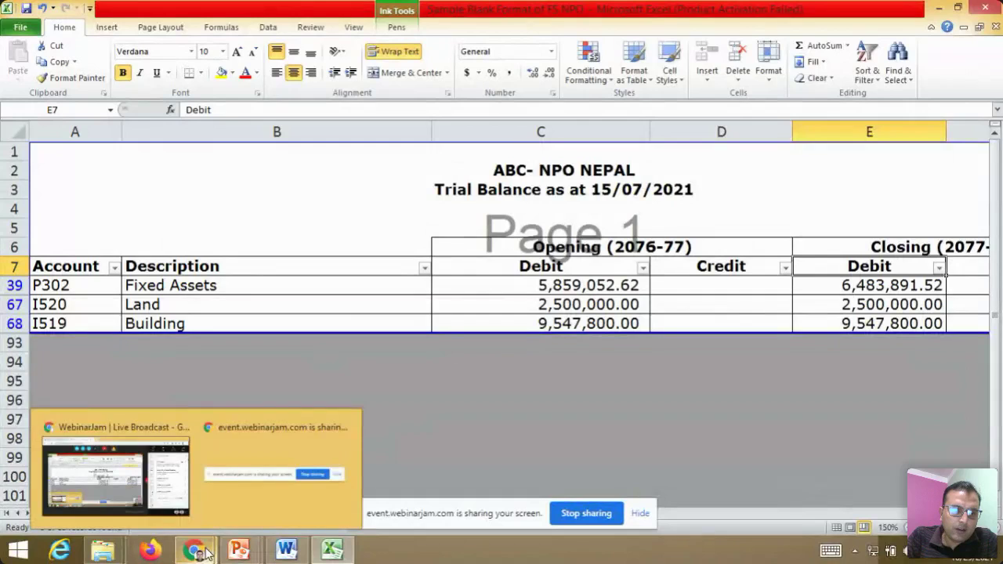
left_click(138, 470)
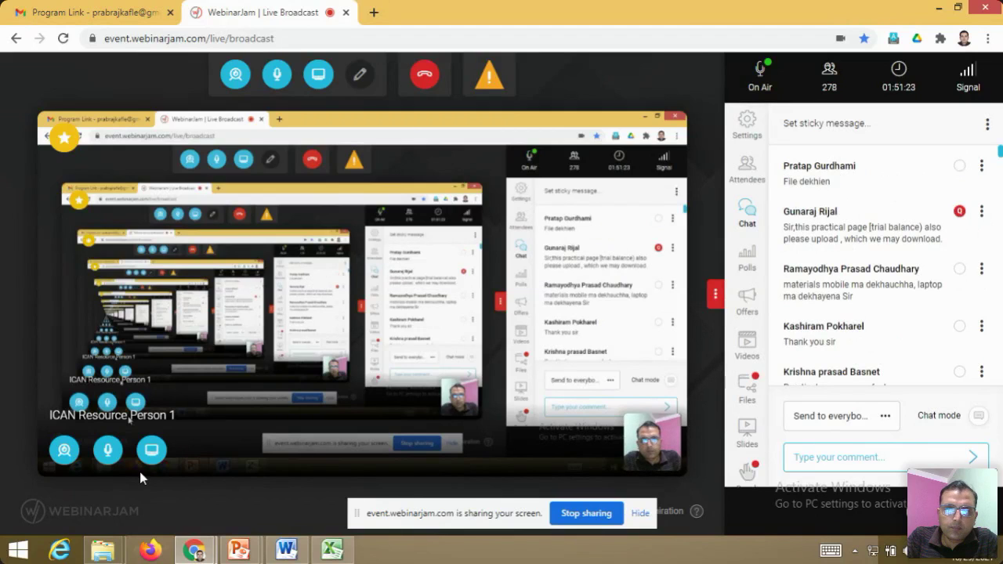
mouse_move(231, 553)
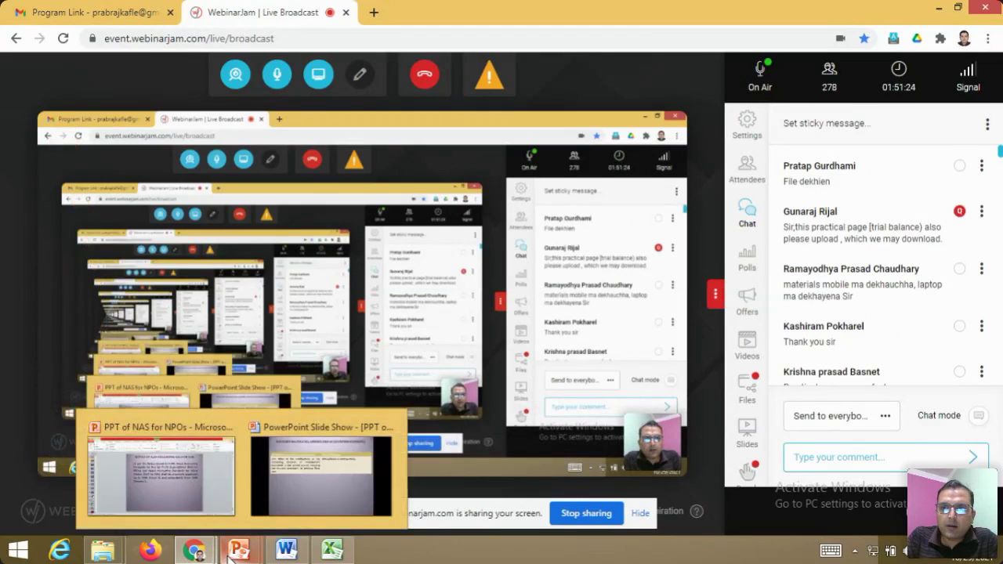
left_click(310, 489)
left_click(311, 489)
left_click(311, 489)
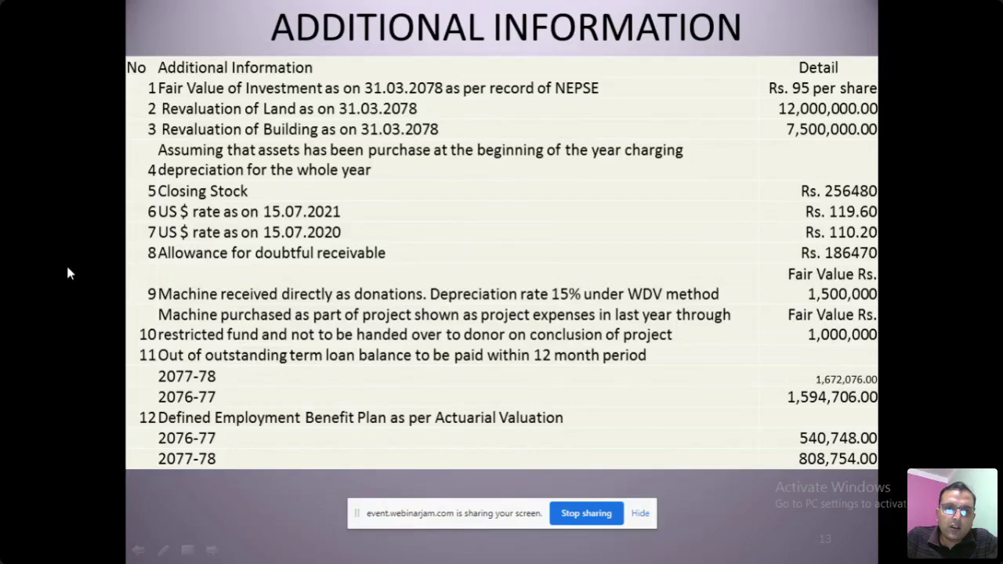
Glance at the Statement of Income and Expenditure slide and return to the trial balance in Excel
key("Right")
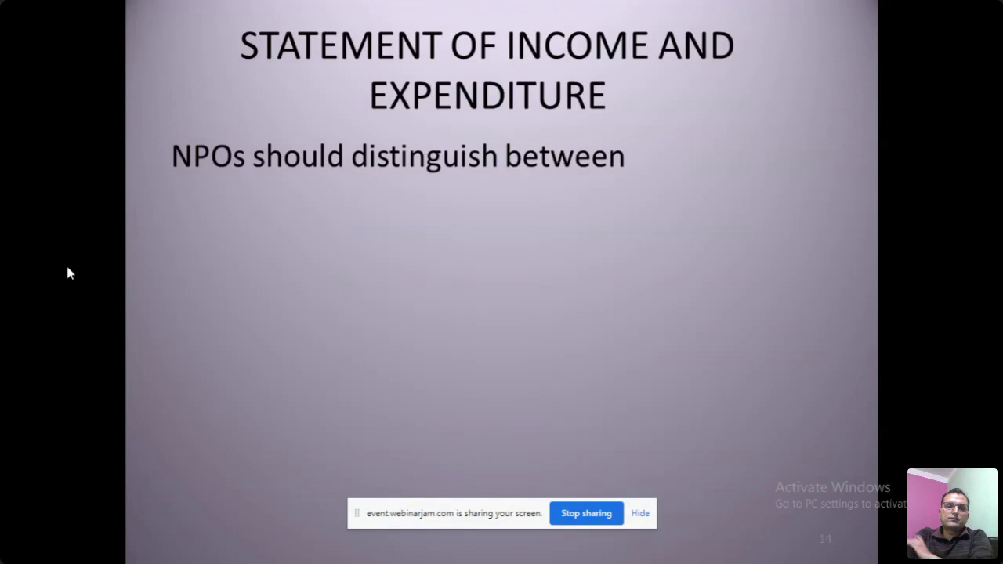
key("Right")
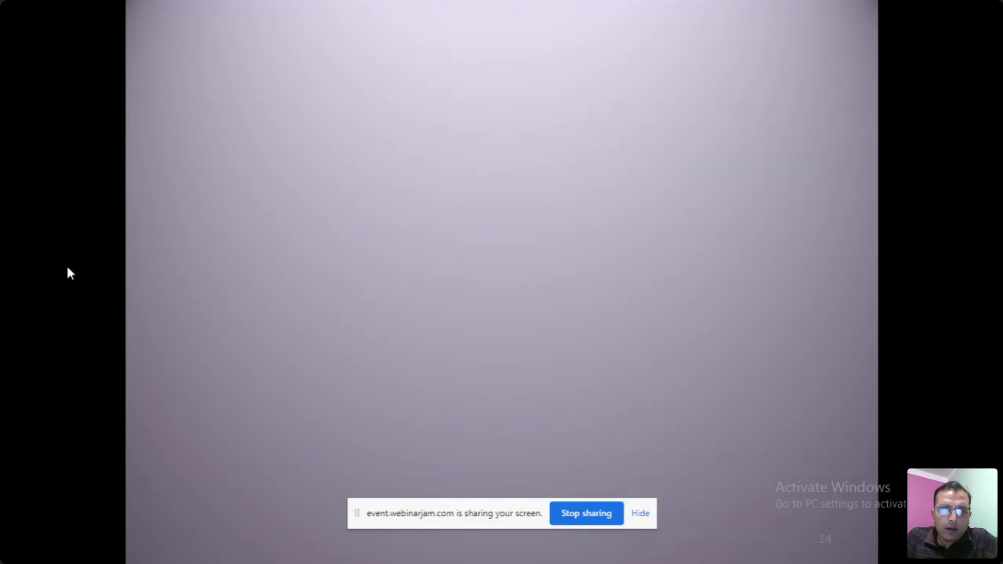
key("Left")
key("alt+Tab")
key("alt+Tab")
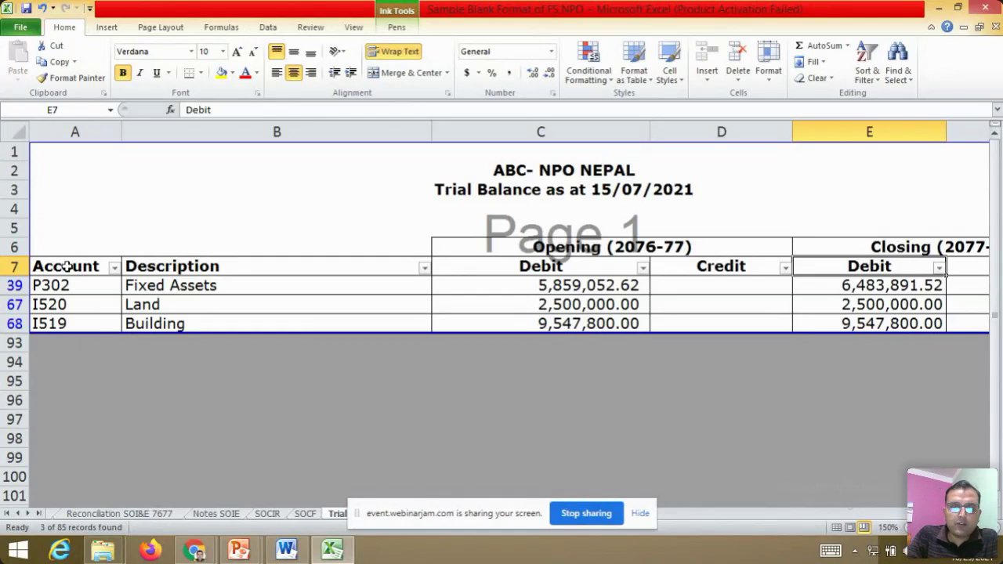
Glance at the fixed asset schedule and go back through the sheets to Notes SOFP
key("ctrl+Page_Down")
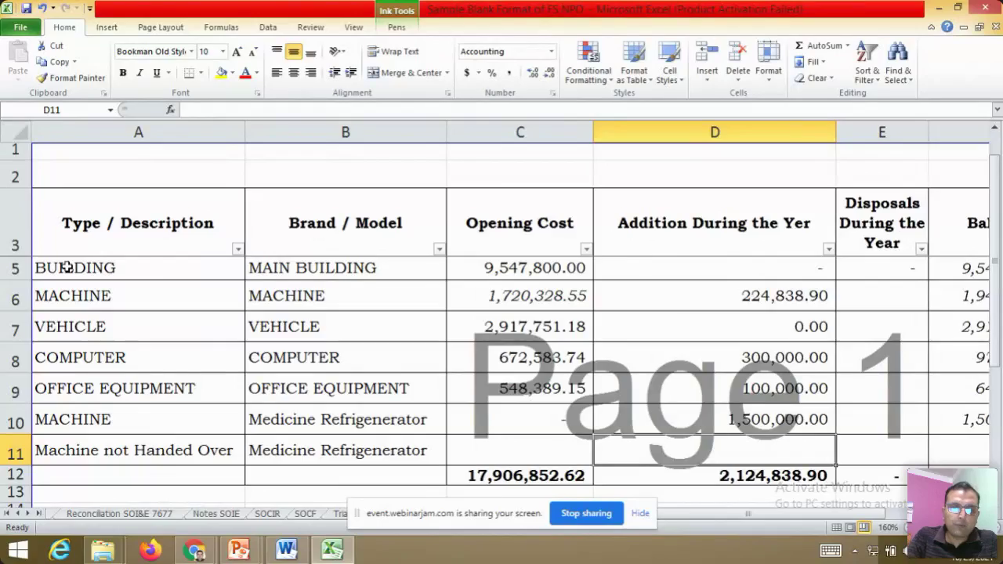
key("ctrl+Page_Up")
key("ctrl+Page_Up")
key("ctrl+Page_Up")
key("ctrl+Page_Up")
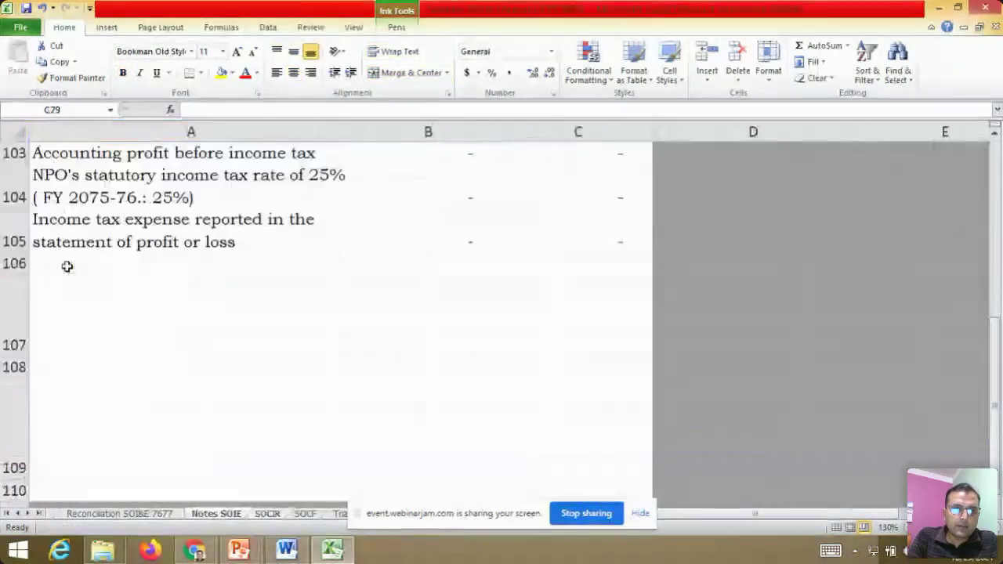
key("ctrl+Page_Up")
key("ctrl+Page_Up")
key("ctrl+Page_Up")
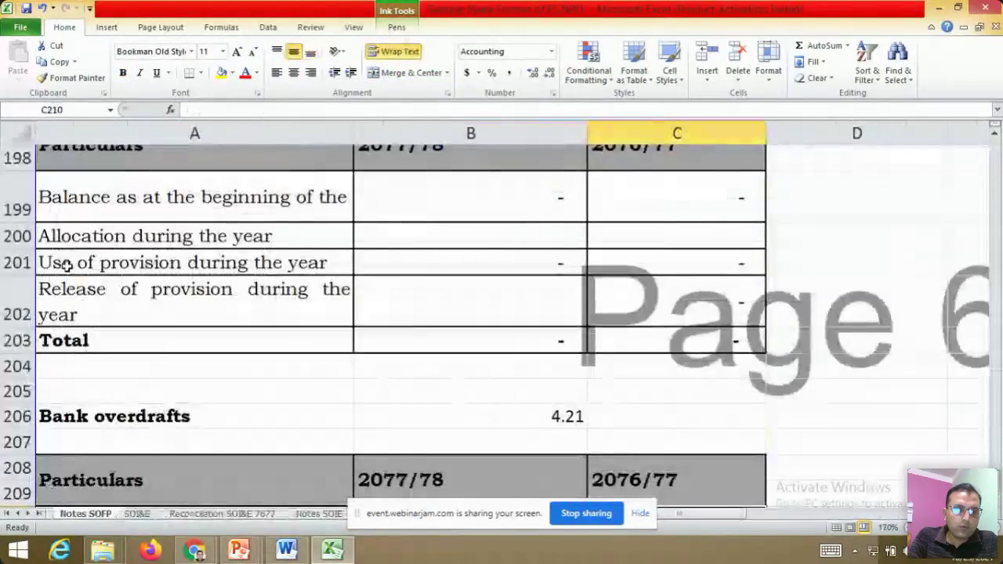
Go up to the Property, Plant and Equipment note and select its Opening balance 01.04.2077 heading
key("Page_Up")
key("Page_Up")
key("Page_Up")
key("Page_Up")
key("Page_Up")
key("Page_Up")
key("Page_Up")
key("Page_Up")
key("Page_Up")
key("Page_Up")
key("Page_Up")
key("Page_Up")
key("Page_Up")
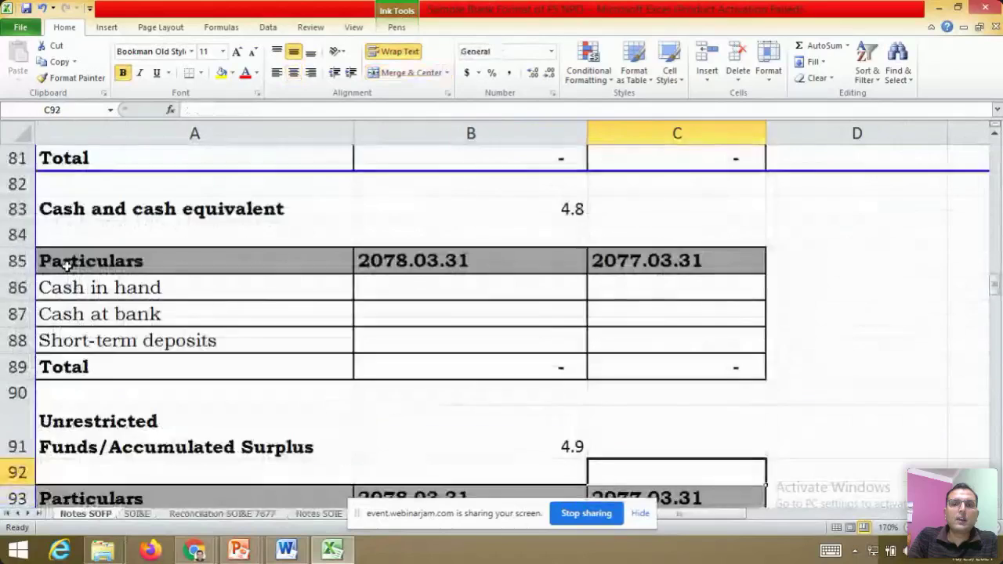
key("Page_Up")
key("Page_Up")
key("Page_Up")
key("Left")
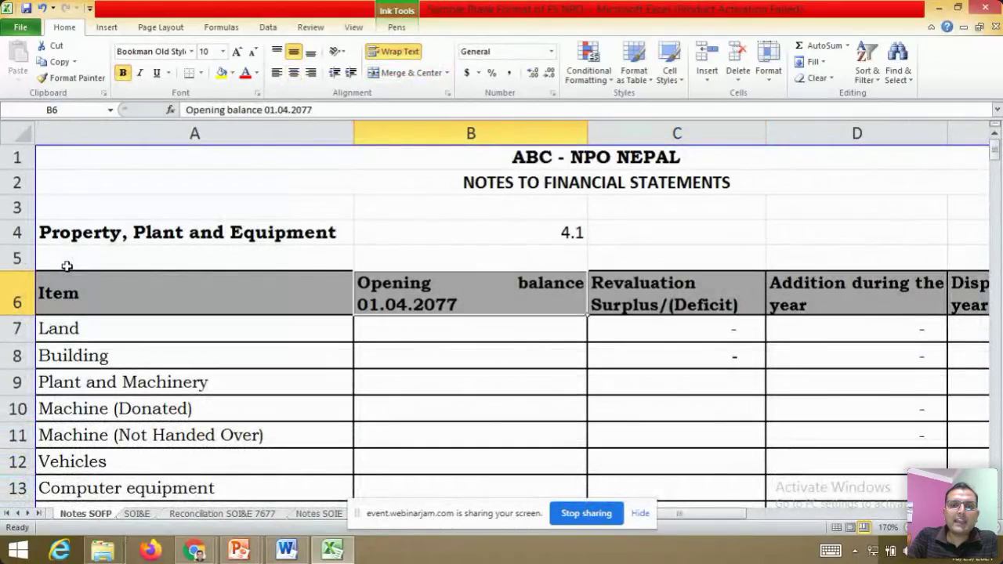
Go over the sheet titles and select the Property, Plant and Equipment heading of note 4.1
key("Up")
key("Up")
key("Up")
key("Up")
key("Up")
key("Down")
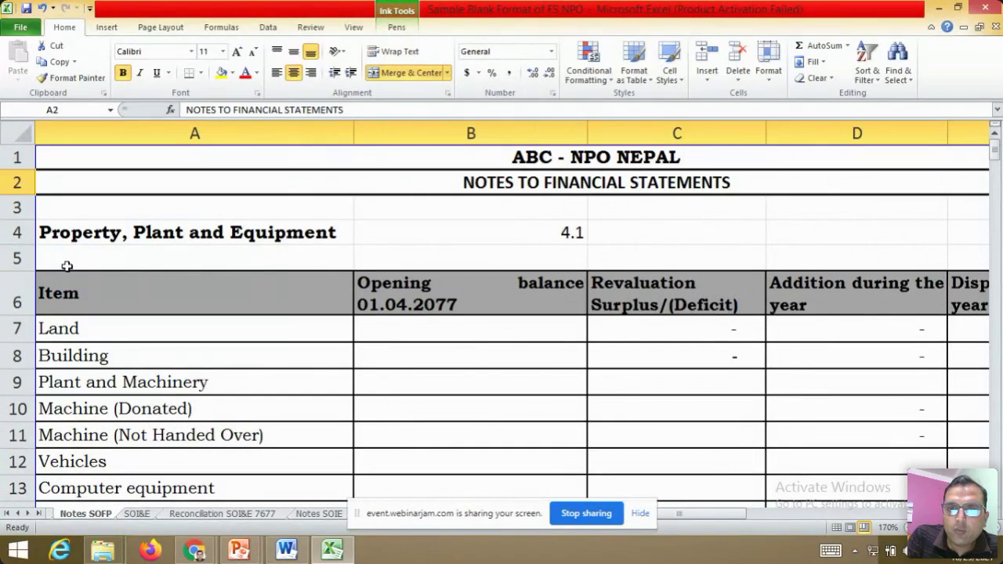
key("Down")
key("Left")
key("Down")
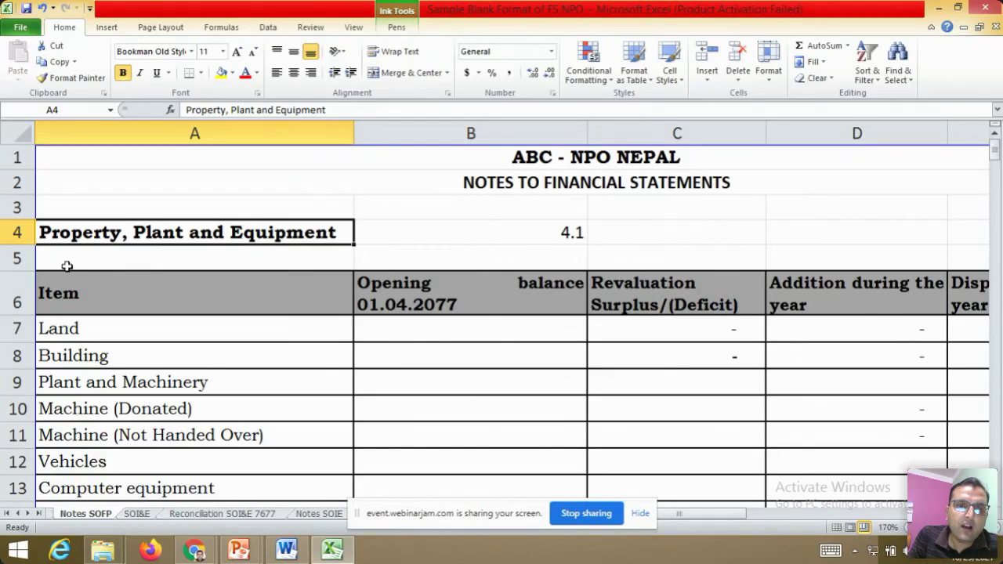
Review the asset items listed under Item in the Property, Plant and Equipment note
key("Down")
key("Down")
key("Down")
key("Down")
key("Down")
key("Down")
key("Down")
key("Down")
key("Down")
key("Down")
key("Down")
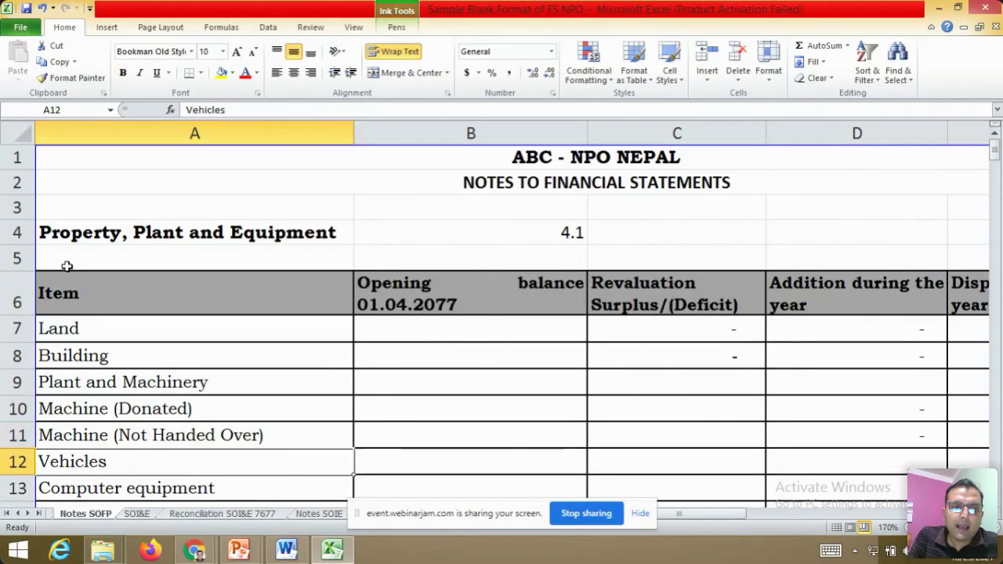
key("Up")
key("Up")
key("Up")
key("Up")
key("Up")
key("Up")
key("Up")
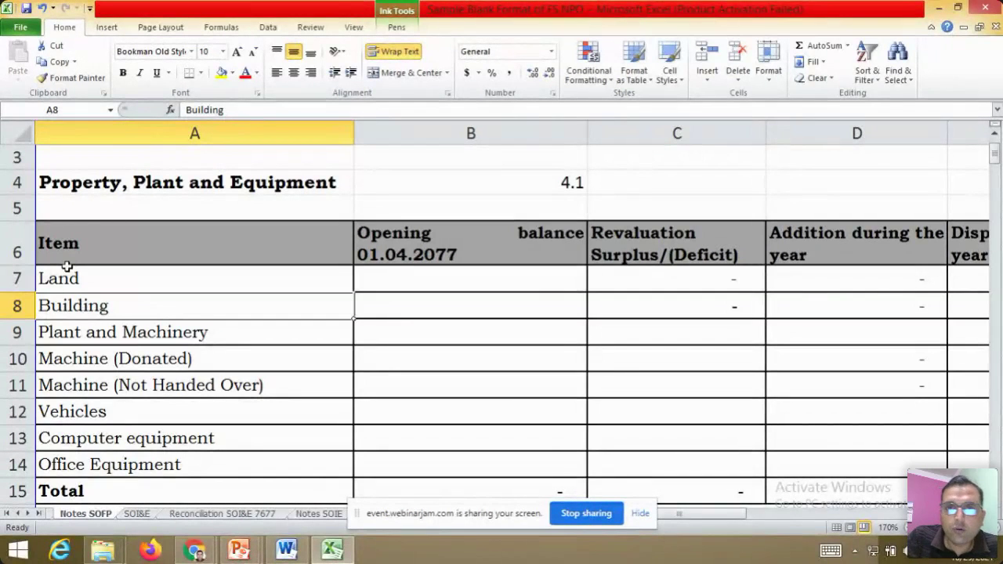
Link Land's opening balance in B7 to its opening cost in the equipment schedule with ='Statement of equipment'!C4
key("Down")
key("Up")
key("Up")
key("Right")
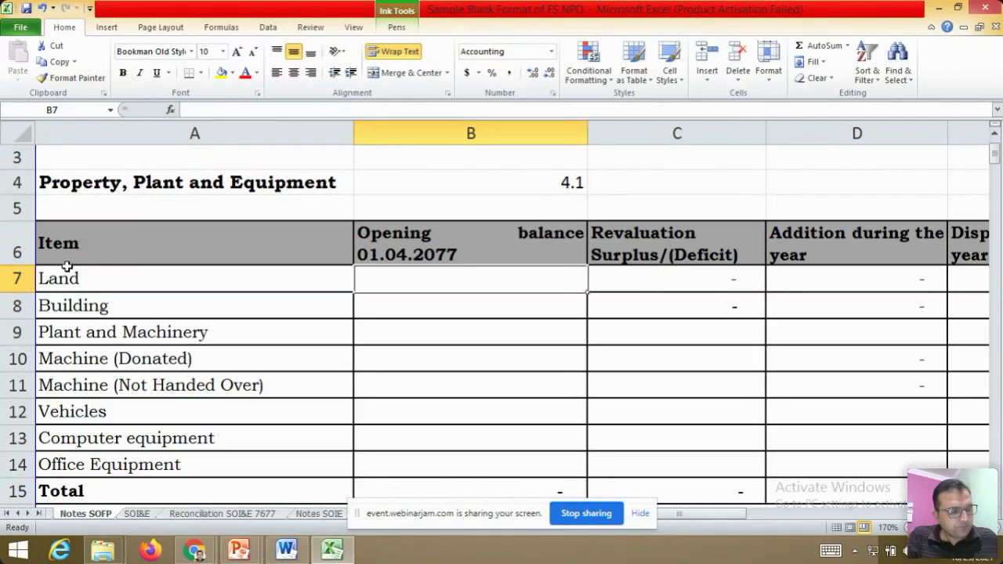
type("=")
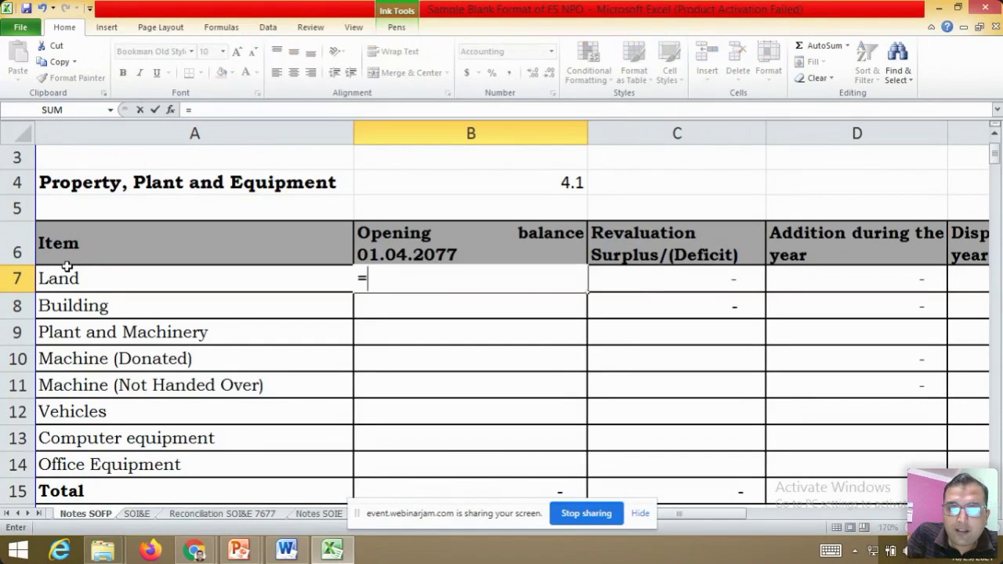
key("ctrl+Page_Down")
key("ctrl+Page_Down")
key("ctrl+Page_Down")
left_click(66, 268)
key("Down")
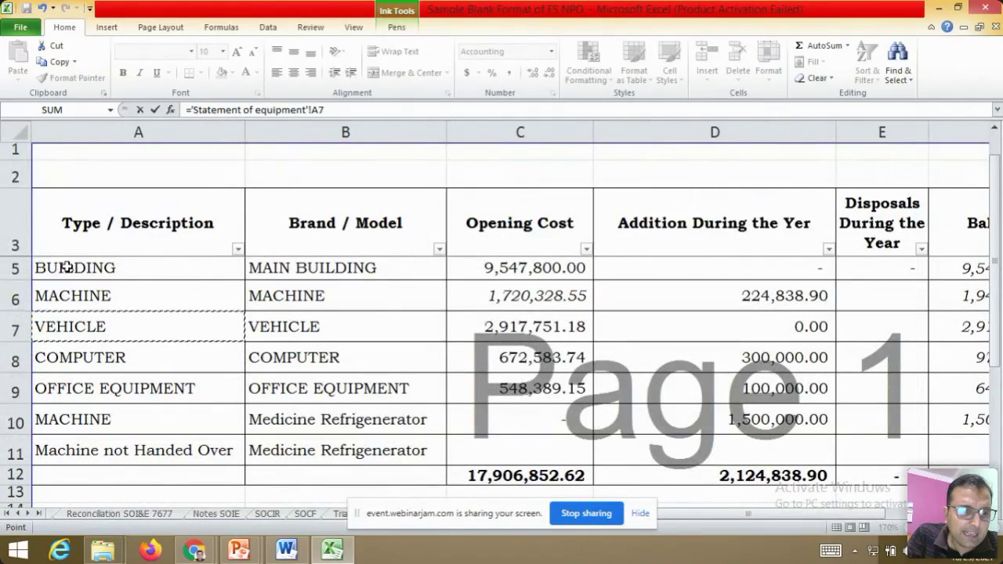
key("Up")
key("Up")
key("Up")
key("Up")
key("Right")
key("Right")
key("Down")
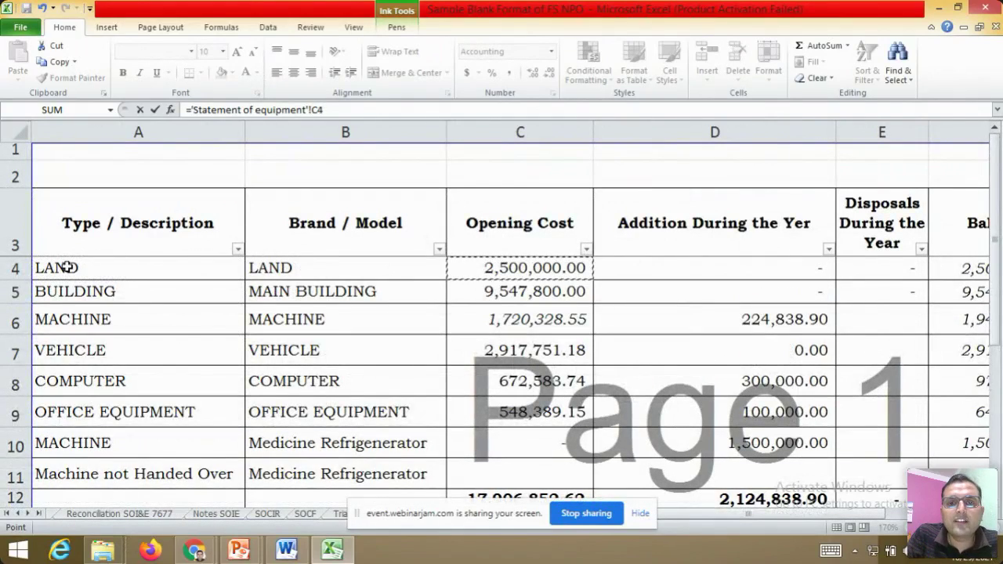
key("Return")
key("Up")
key("Left")
key("Right")
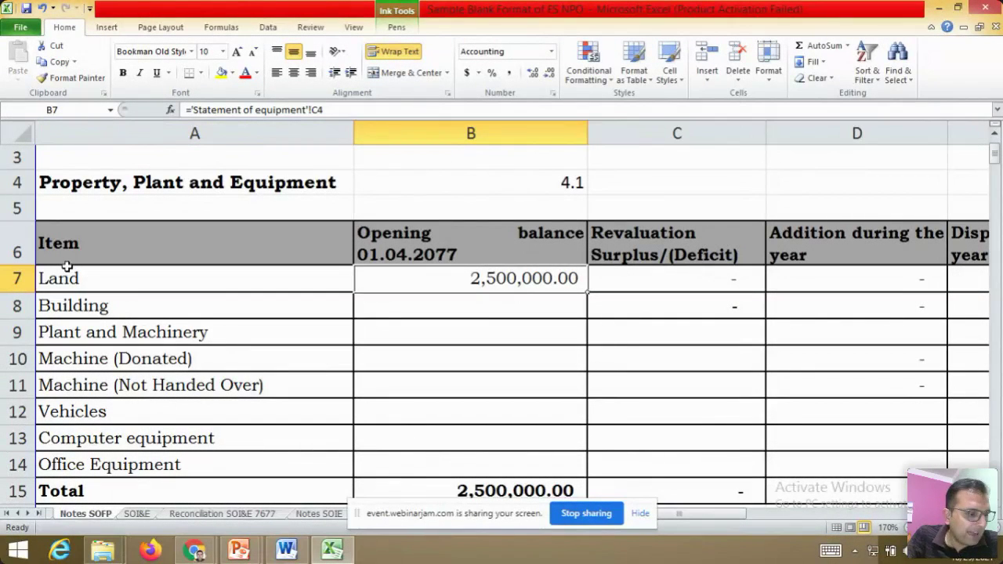
Link Building's opening balance in B8 to its opening cost with ='Statement of equipment'!C5
key("Down")
key("Left")
key("Right")
type("=")
key("ctrl+Page_Down")
key("ctrl+Page_Down")
key("ctrl+Page_Down")
key("ctrl+Page_Down")
key("ctrl+Page_Down")
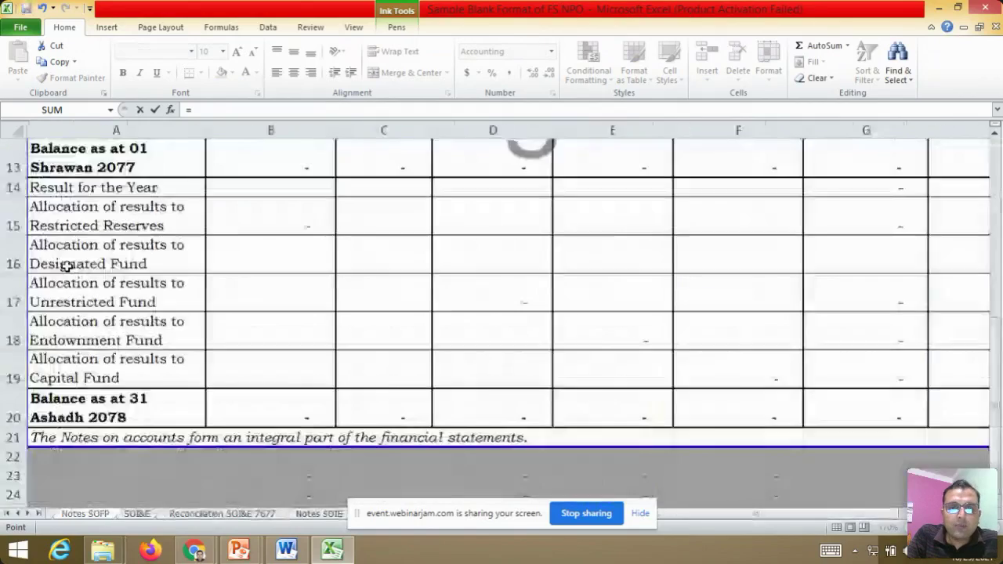
key("Down")
key("Right")
key("Right")
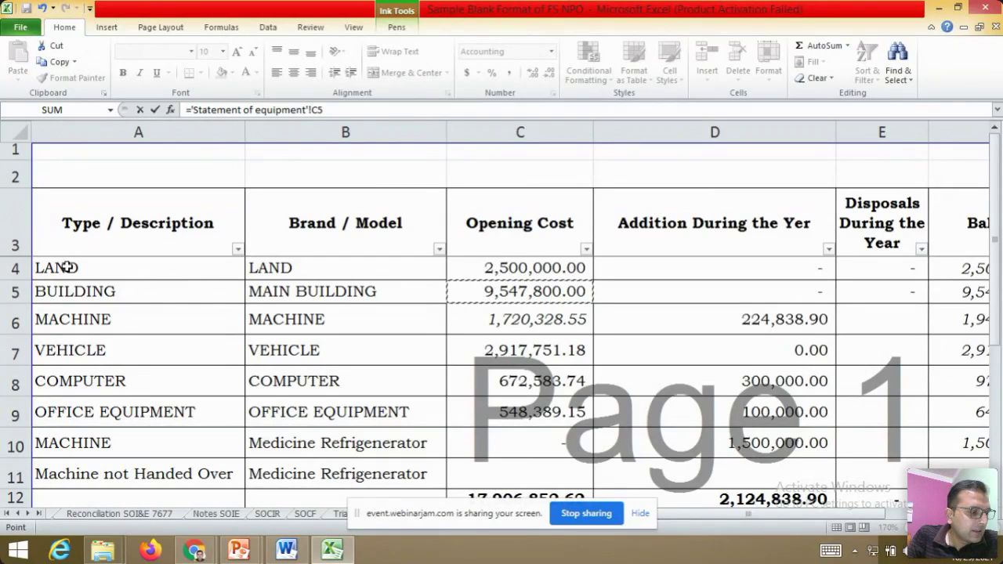
key("Escape")
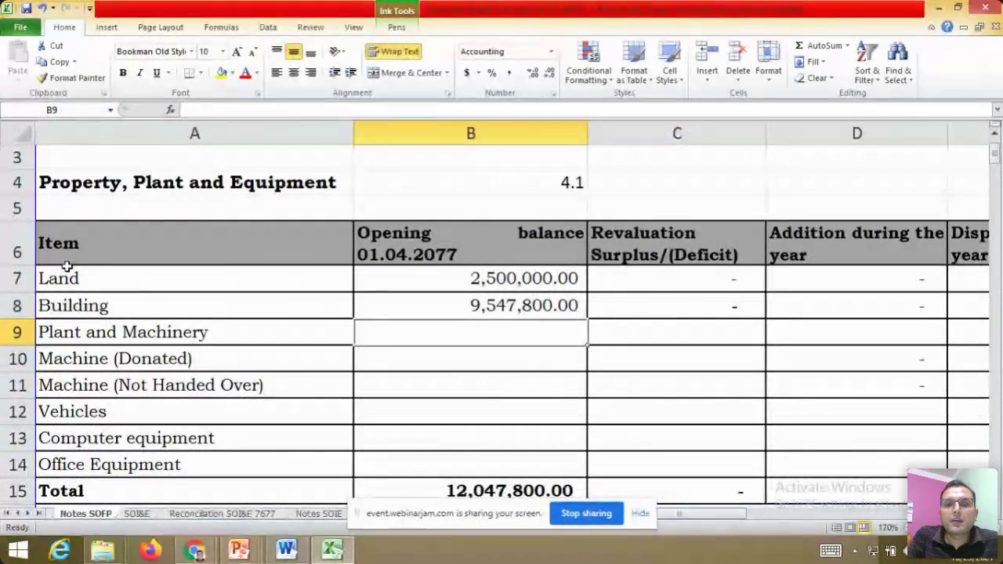
Link the Plant and Machinery opening balance in B9 to the machine opening cost with ='Statement of equipment'!C6
key("Up")
key("Up")
key("Up")
key("Down")
key("Down")
key("Down")
type("=")
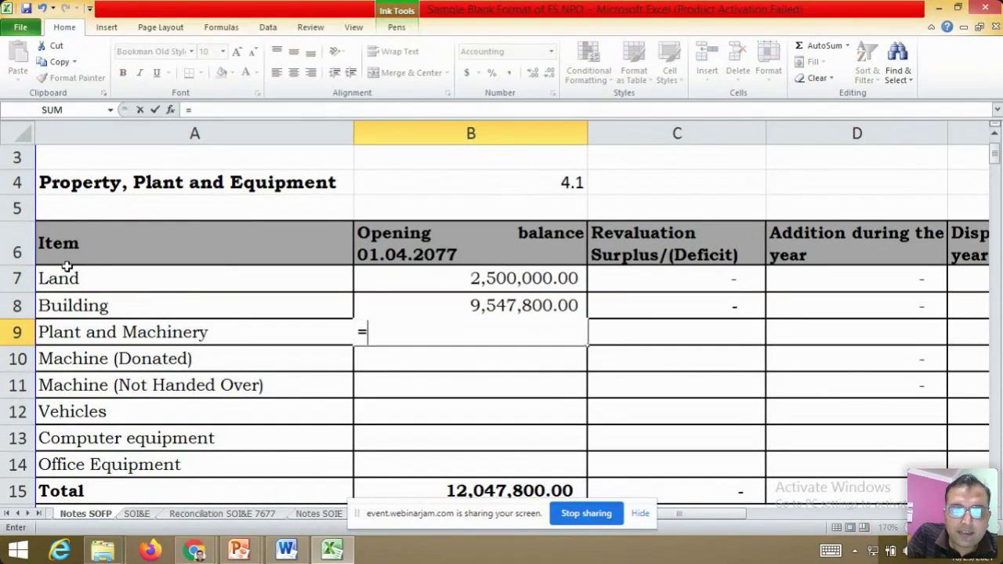
key("ctrl+Page_Down")
key("ctrl+Page_Down")
key("ctrl+Page_Down")
key("ctrl+Page_Down")
key("ctrl+Page_Down")
key("Down")
key("Down")
key("Right")
key("Right")
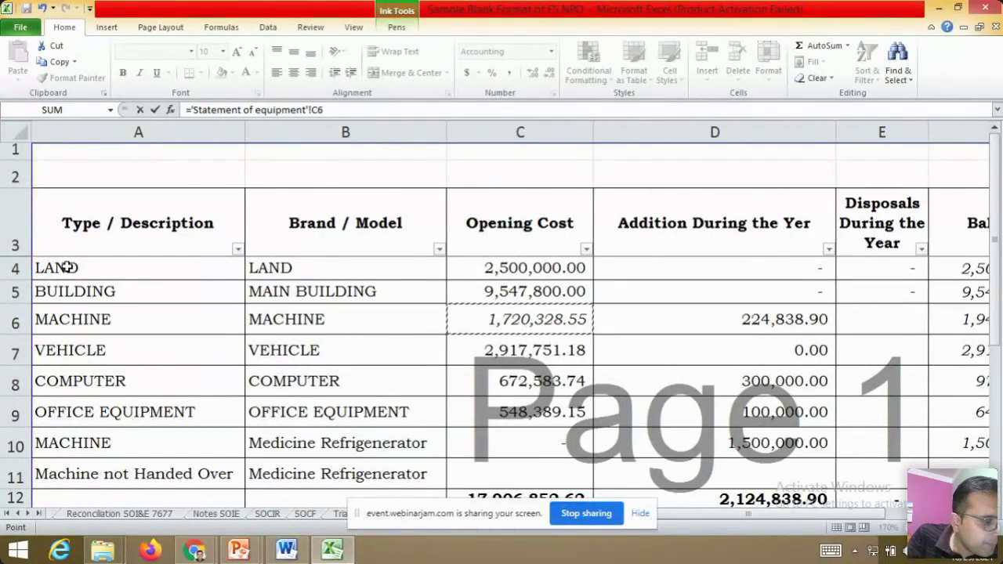
key("Return")
key("Left")
key("Right")
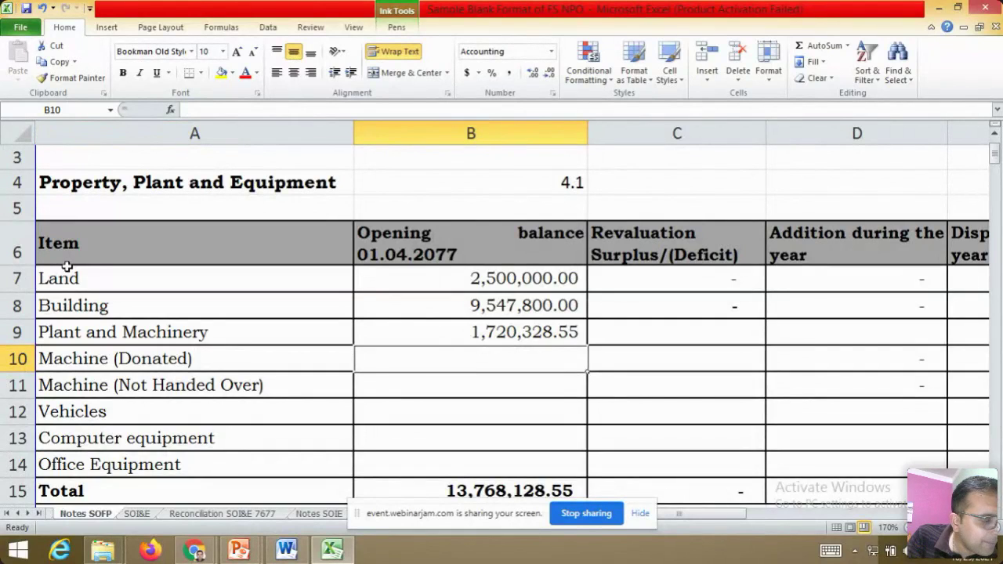
Leave both special machine rows blank and link the Vehicles opening balance in B12 with ='Statement of equipment'!C7
key("Down")
key("Left")
key("Right")
key("Left")
key("Up")
key("Down")
key("Up")
key("Down")
key("Down")
key("Right")
type("=")
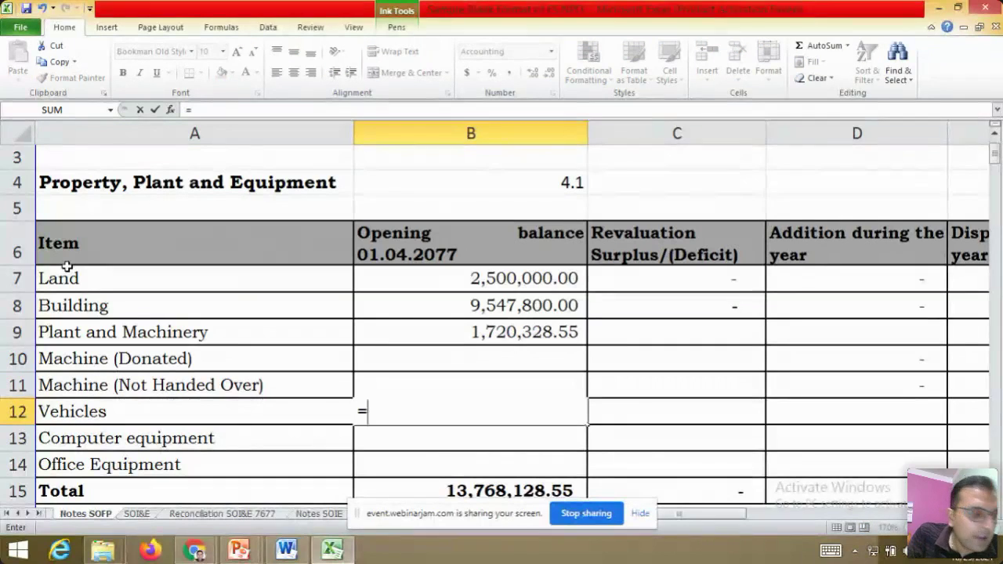
key("ctrl+Page_Down")
key("ctrl+Page_Down")
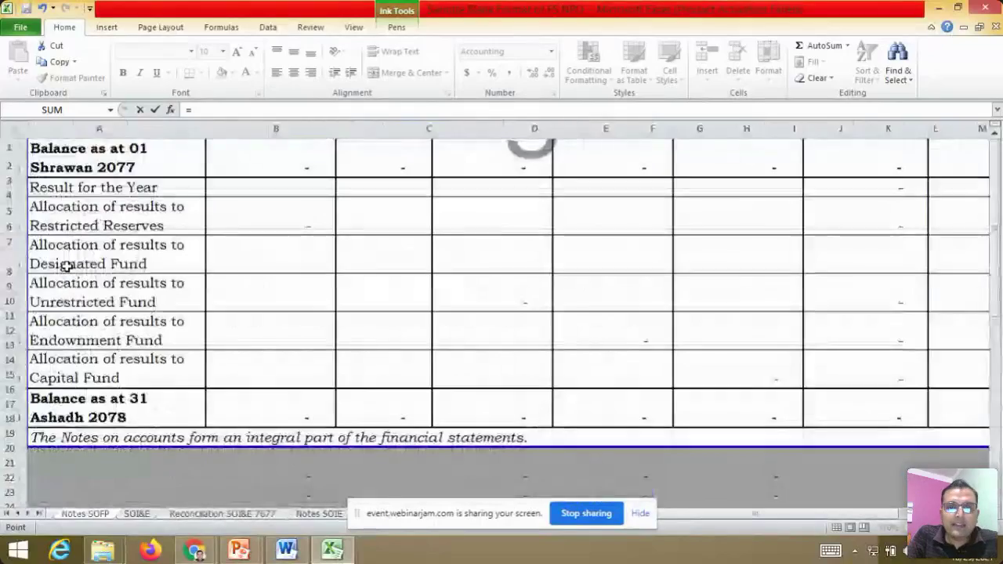
key("ctrl+Page_Down")
key("Down")
key("Down")
key("Down")
key("Right")
key("Right")
key("Return")
key("Up")
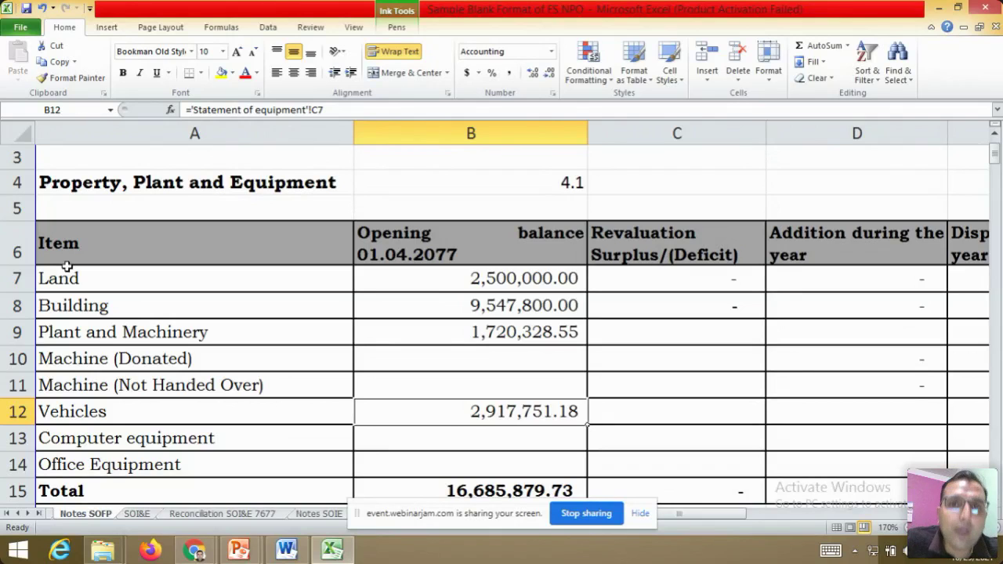
Link the Computer equipment opening balance in B13 to its opening cost with ='Statement of equipment'!C8
key("Down")
type("=")
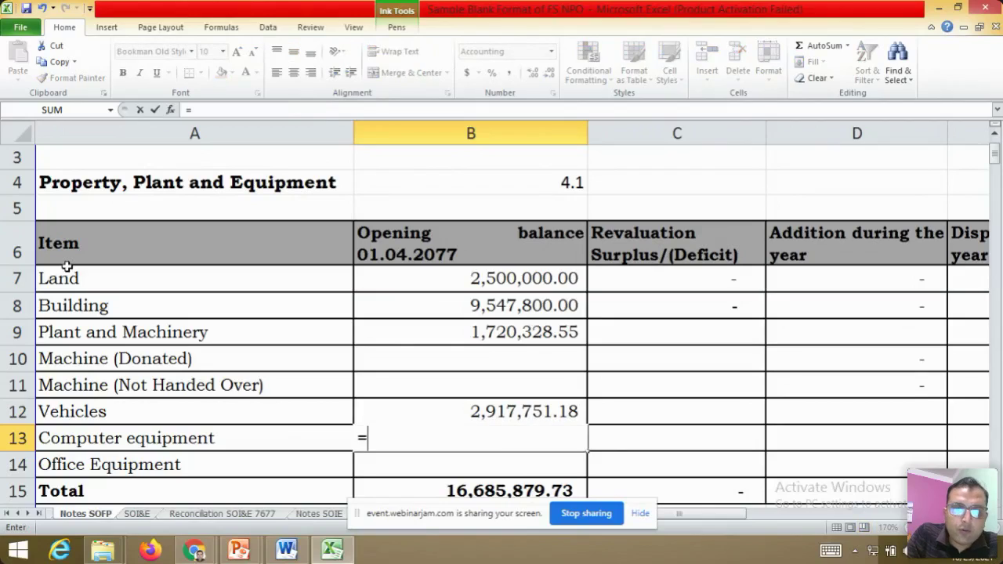
key("ctrl+Page_Down")
key("ctrl+Page_Down")
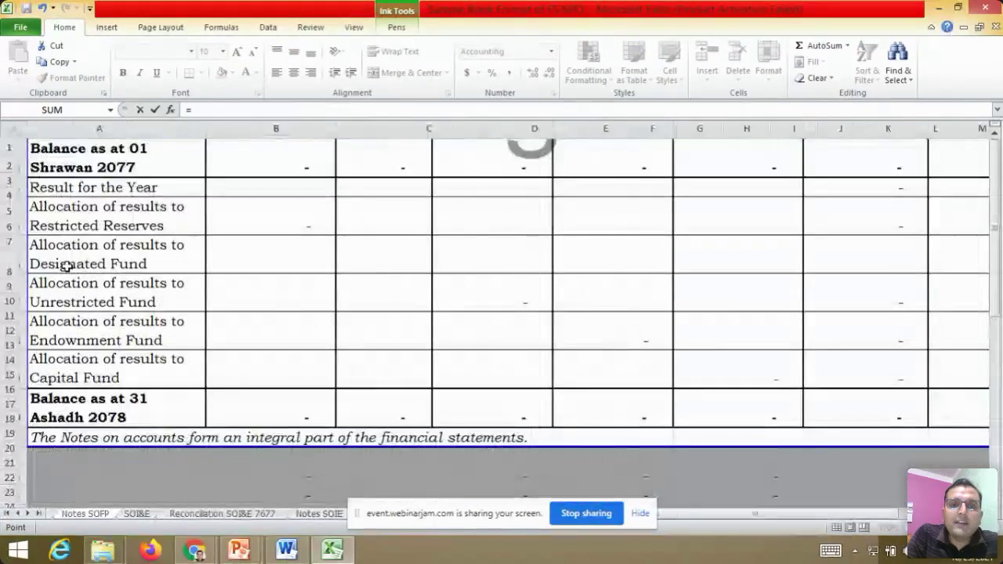
key("ctrl+Page_Down")
key("Up")
key("Right")
key("Right")
key("Escape")
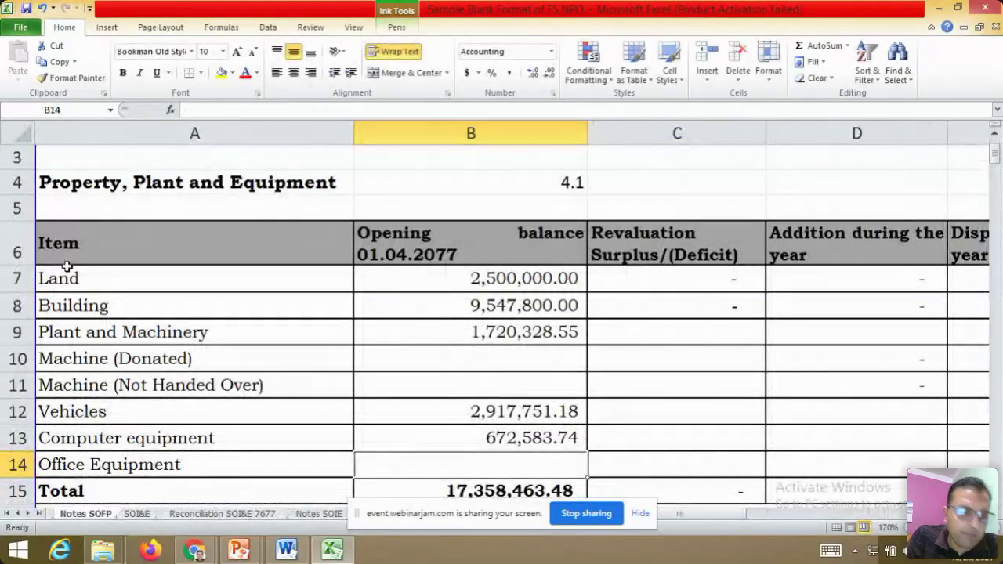
Link the Office Equipment opening balance in B14 to its opening cost in C9 of the Statement of equipment sheet
type("=")
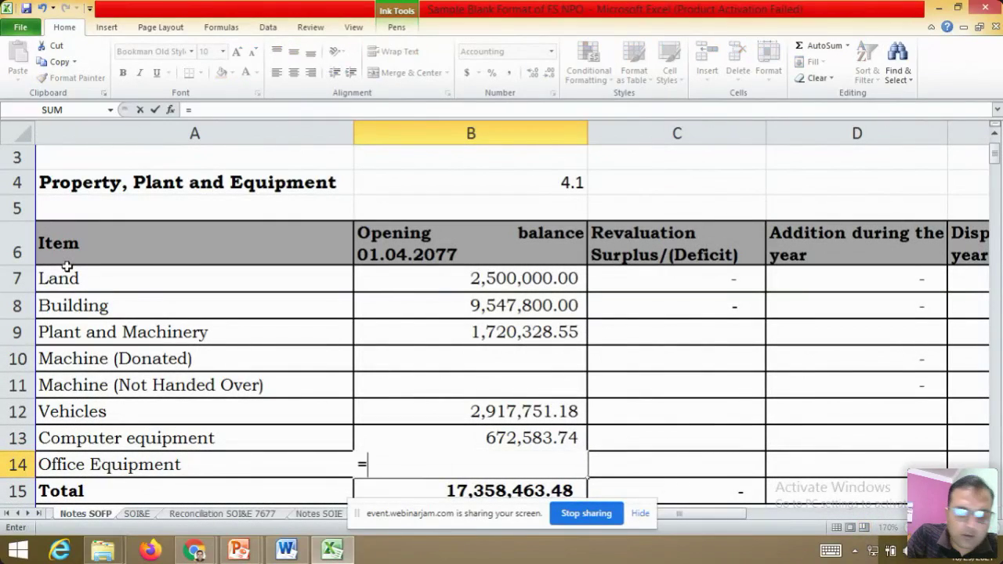
key("ctrl+Page_Down")
key("ctrl+Page_Down")
key("ctrl+Page_Down")
key("ctrl+Page_Down")
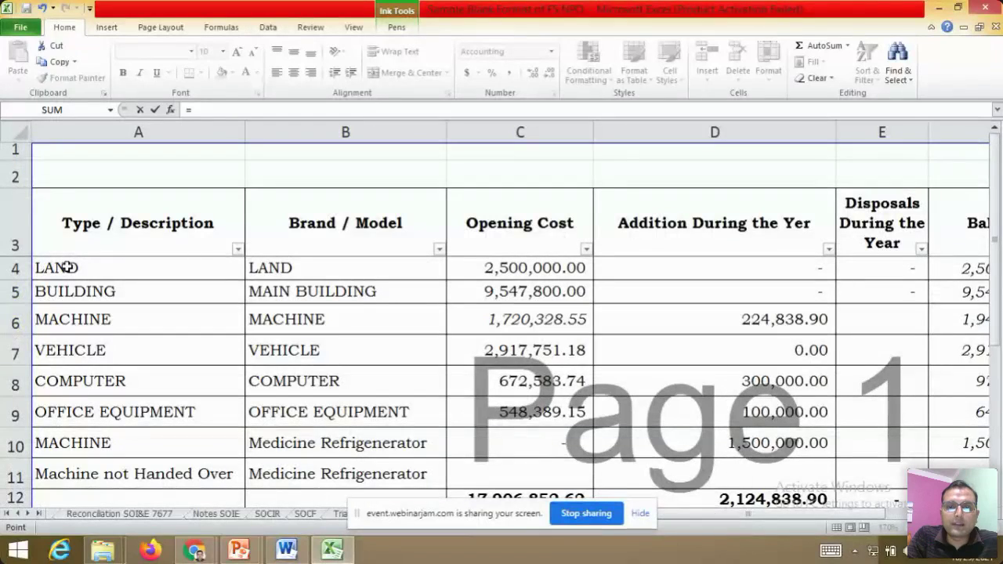
key("Down")
key("Down")
key("Down")
key("Down")
key("Down")
key("Down")
key("Up")
key("Right")
key("Right")
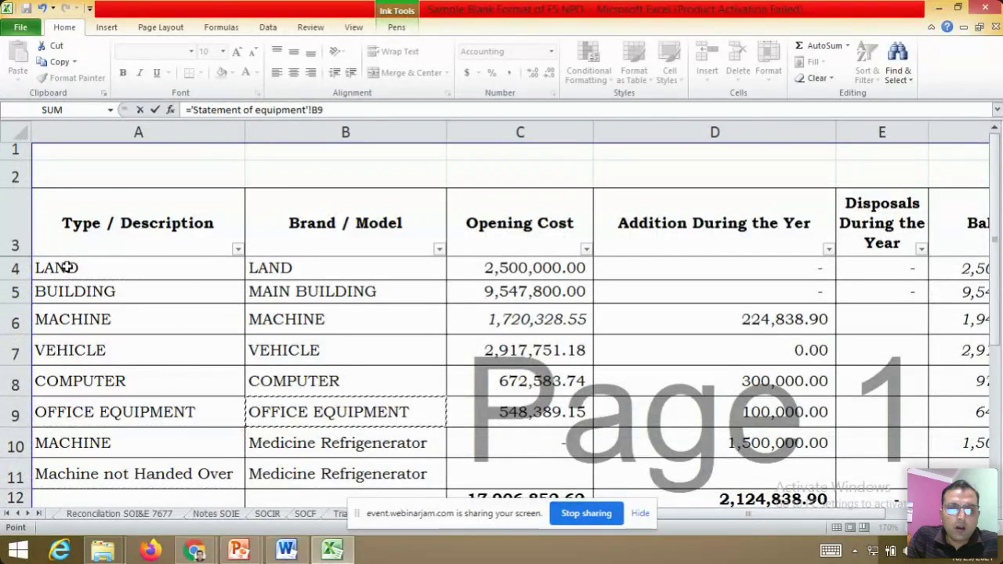
key("Return")
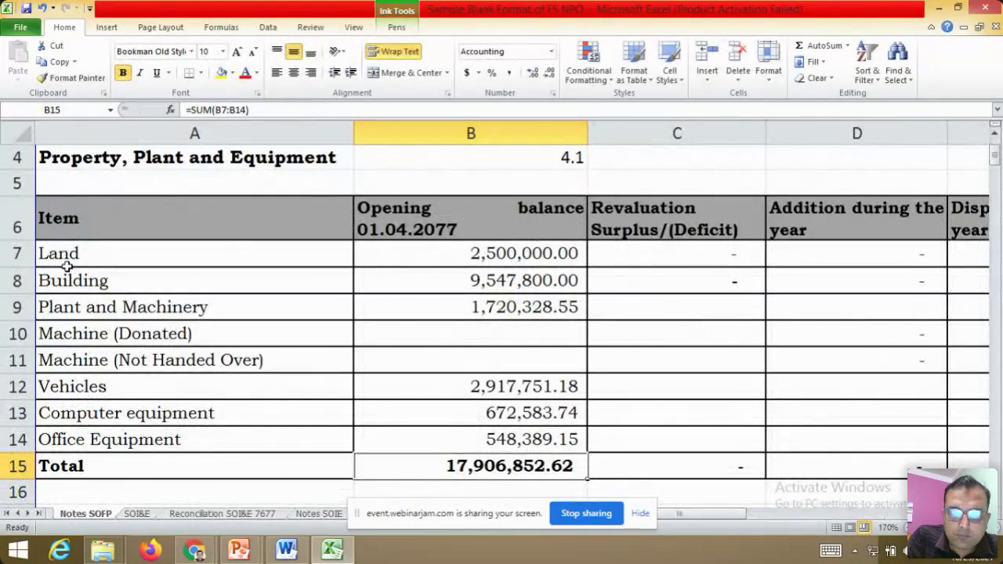
Trace the cells feeding the opening balance total and check the linked formulas from Land to Computer equipment
key("ctrl+bracketleft")
key("Down")
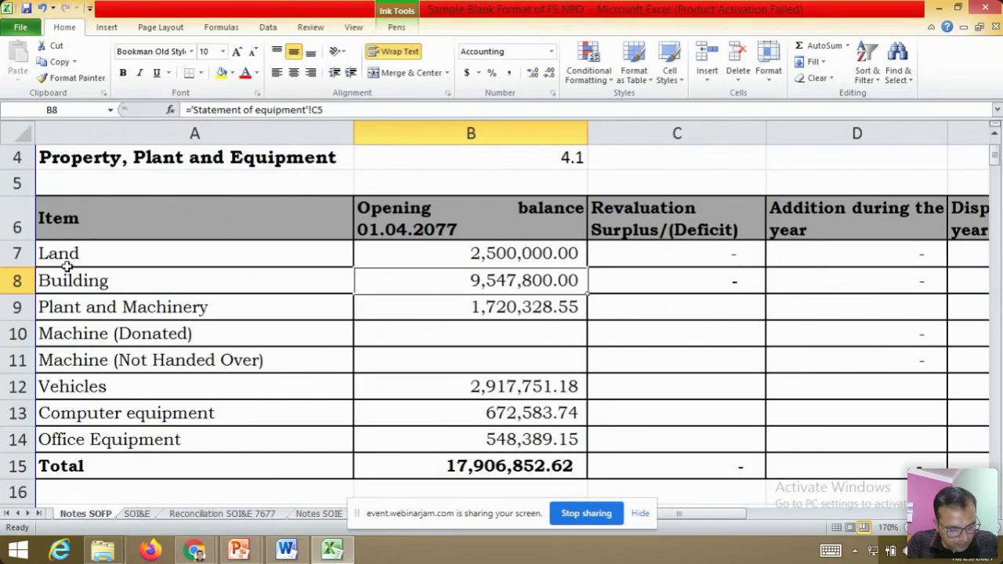
key("Up")
key("Down")
key("Down")
key("Down")
key("Down")
key("Down")
key("Down")
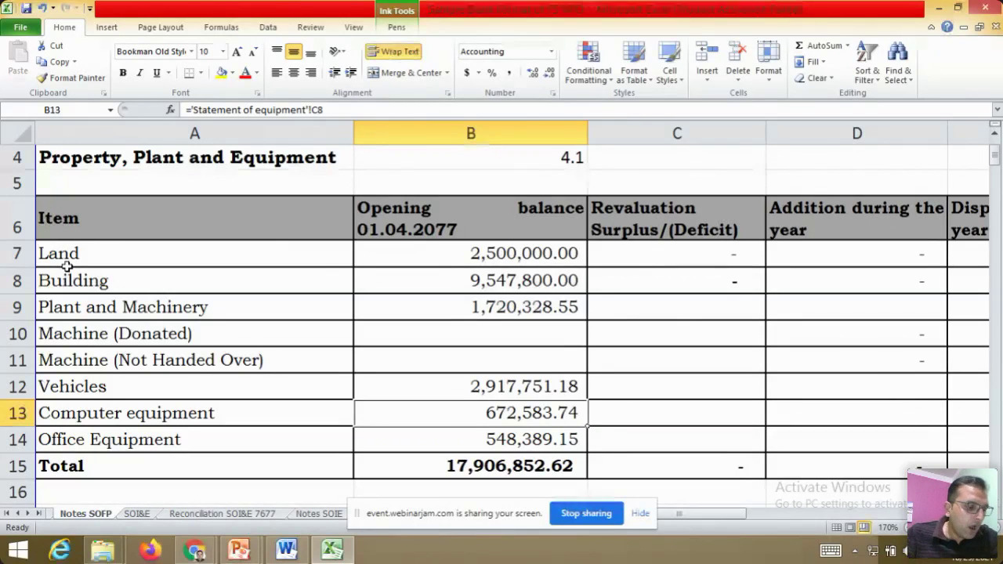
key("Up")
key("Up")
key("Up")
key("Up")
key("Up")
key("Up")
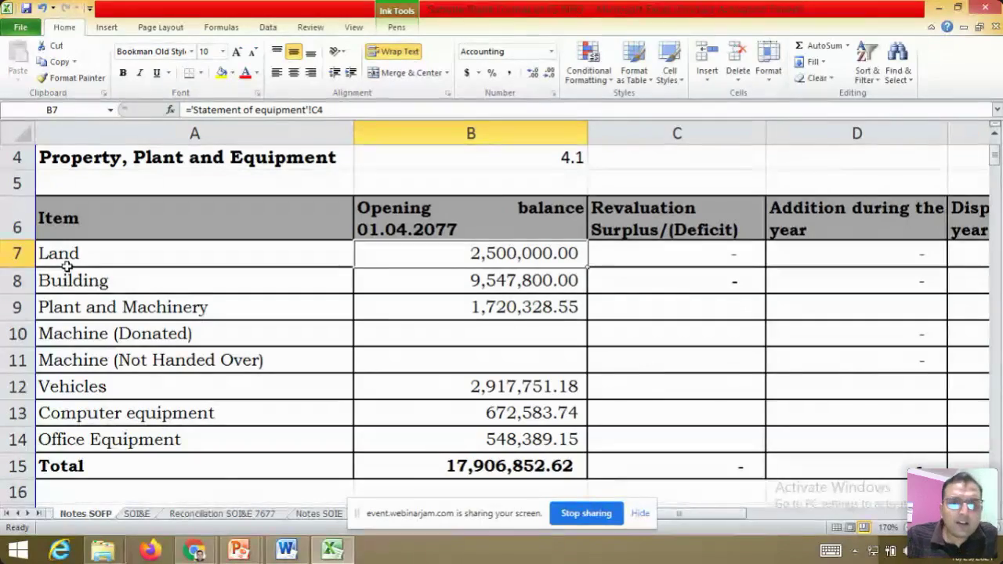
Go back up to the note's title rows and check the 4.1 note number above the opening balance column
key("Up")
key("Up")
key("Up")
key("Up")
key("Up")
key("Up")
key("Down")
key("Down")
key("Down")
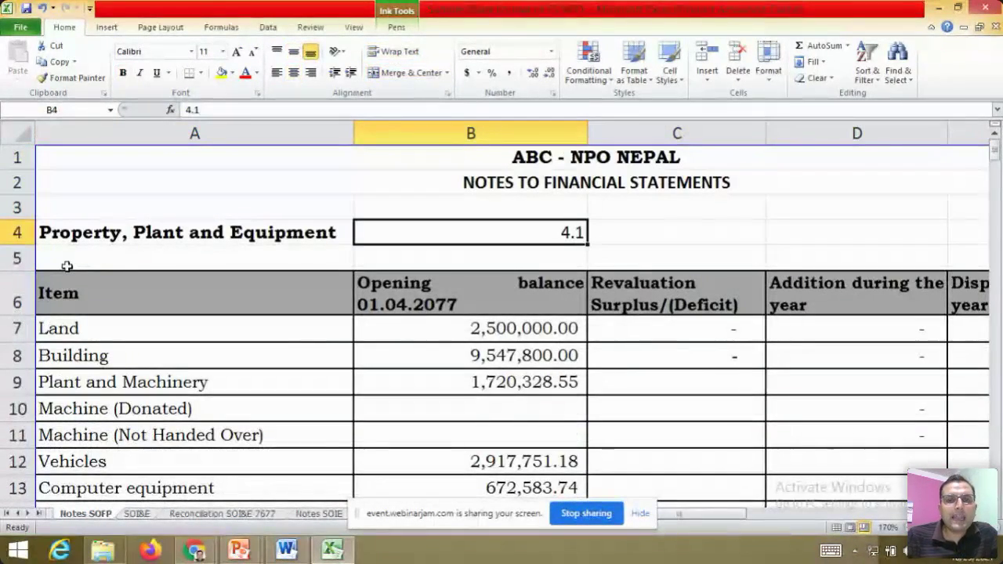
key("Down")
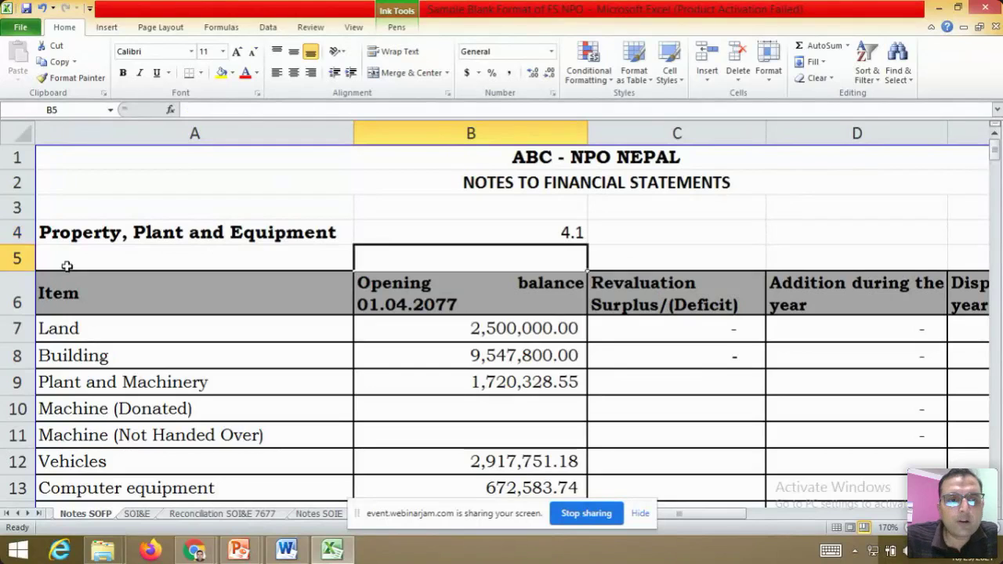
Look through the notes from the Property, Plant and Equipment table past the Depreciation table to the Intangible Assets heading
key("Left")
key("Down")
key("Right")
key("Left")
key("Down")
key("Down")
key("Down")
key("Down")
key("Down")
key("Down")
key("Down")
key("Down")
key("Down")
key("Down")
key("Down")
key("Down")
key("Down")
key("Down")
key("Down")
key("Down")
key("Down")
key("Down")
key("Down")
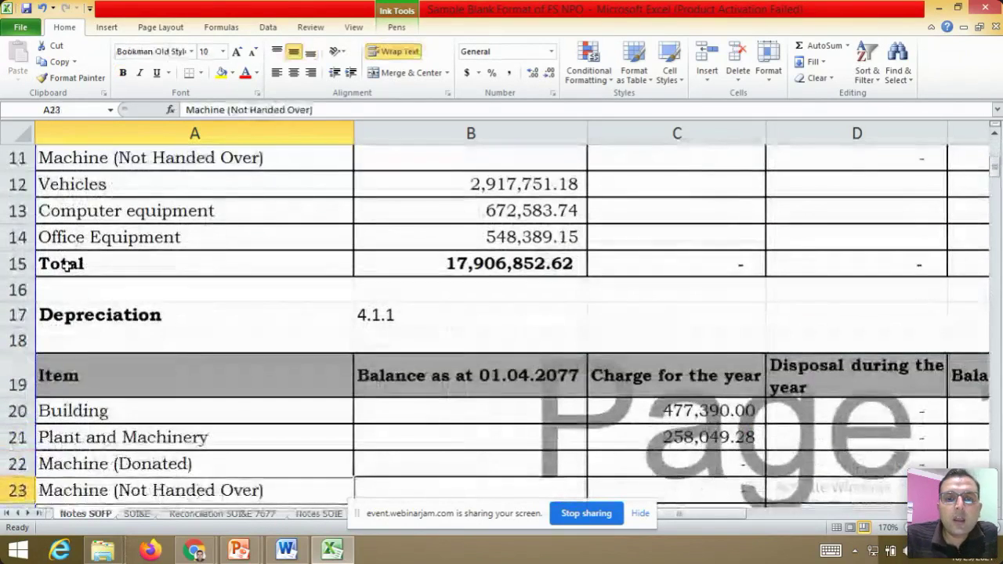
key("Down")
key("Down")
key("Down")
key("Down")
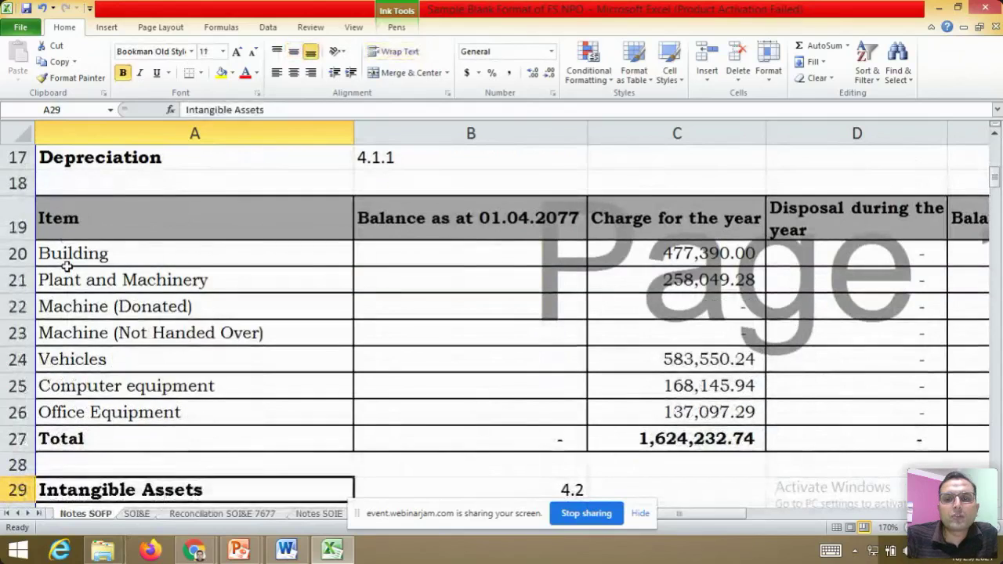
Go back up to Depreciation note 4.1.1 and check the Building row's opening balance cell, B20
key("Up")
key("Up")
key("Up")
key("Up")
key("Up")
key("Up")
key("Up")
key("Up")
key("Up")
key("Up")
key("Up")
key("Up")
key("Down")
key("Down")
key("Down")
key("Right")
key("Right")
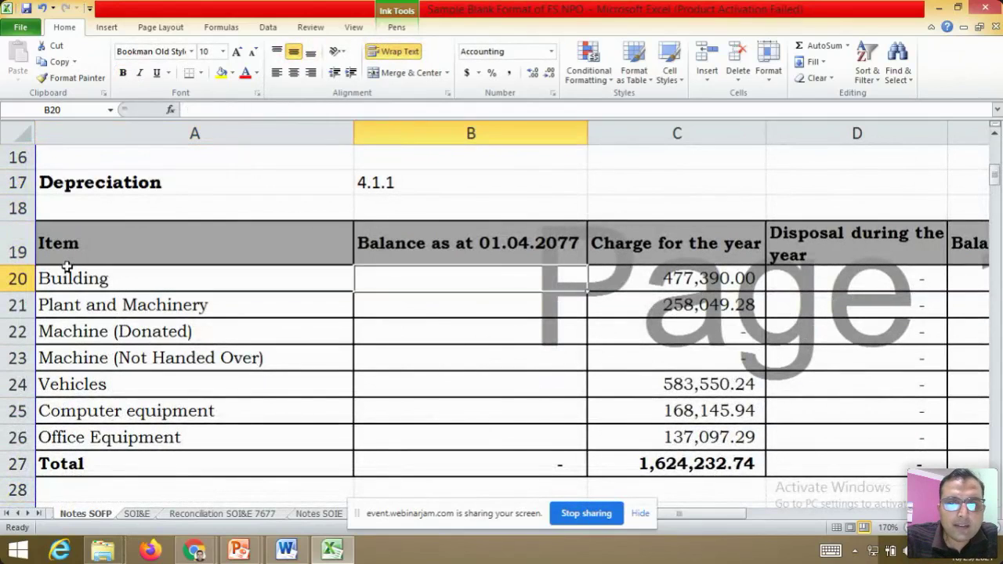
key("Down")
key("Left")
key("Up")
key("Left")
key("Right")
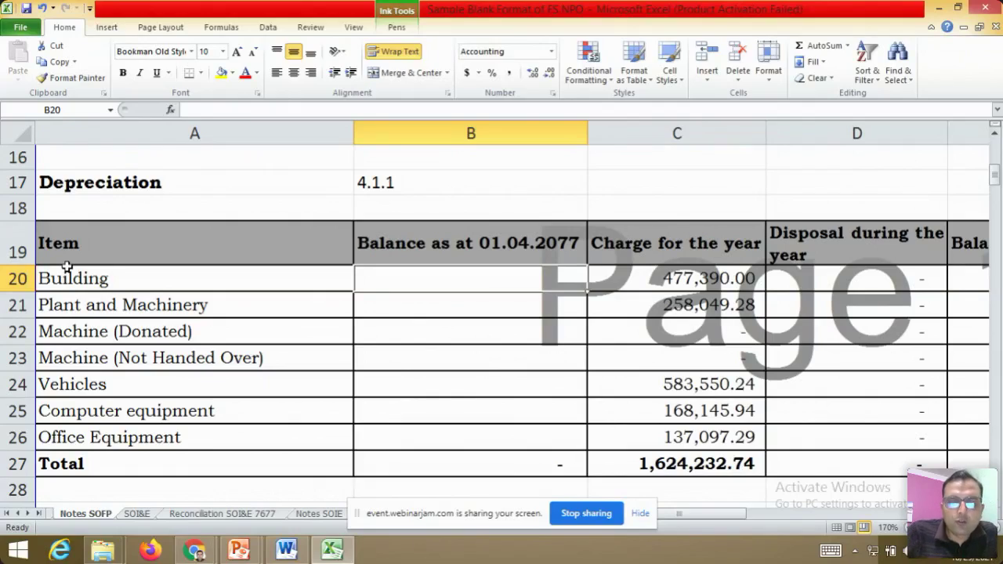
Try to link the Building opening depreciation in B20 to H4 of the Statement of equipment sheet
type("=")
key("ctrl+Page_Down")
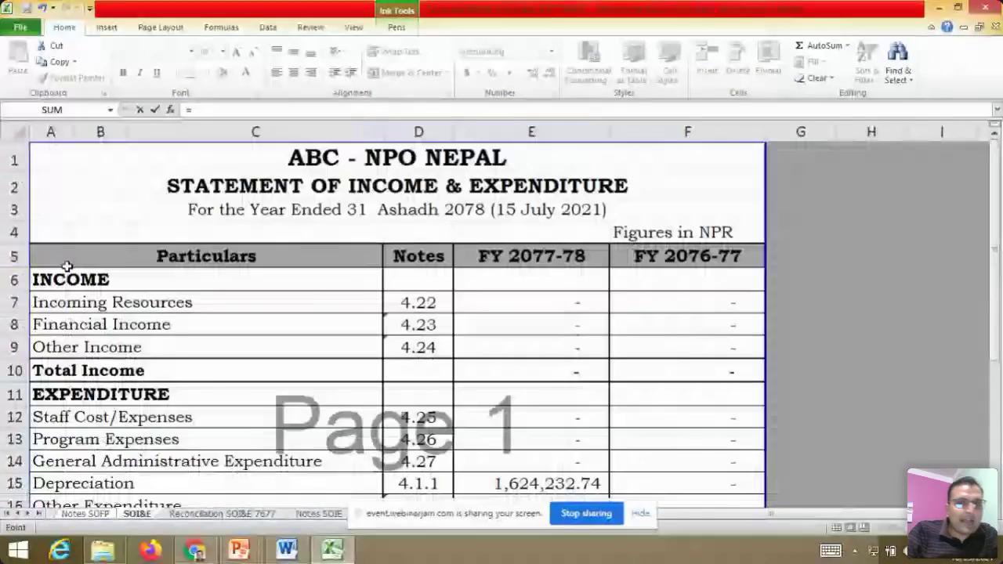
key("ctrl+Page_Down")
key("ctrl+Page_Down")
key("ctrl+Page_Down")
key("ctrl+Page_Down")
key("ctrl+Page_Down")
key("Right")
key("Right")
key("Right")
key("Right")
key("Right")
key("Right")
key("Right")
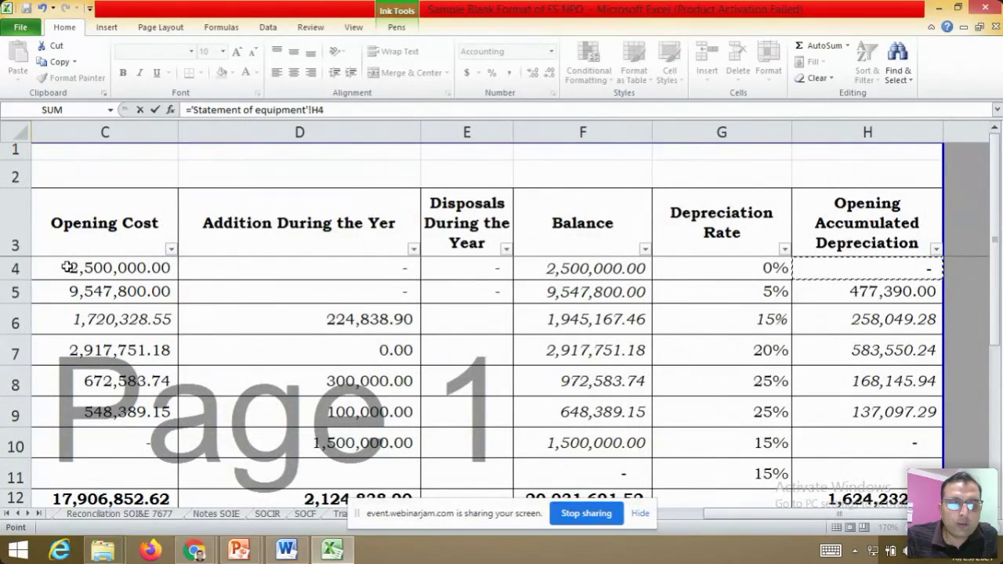
key("Return")
Link the Building opening depreciation in B20 to its opening accumulated depreciation with ='Statement of equipment'!H5
left_click(67, 267)
key("Right")
type("=")
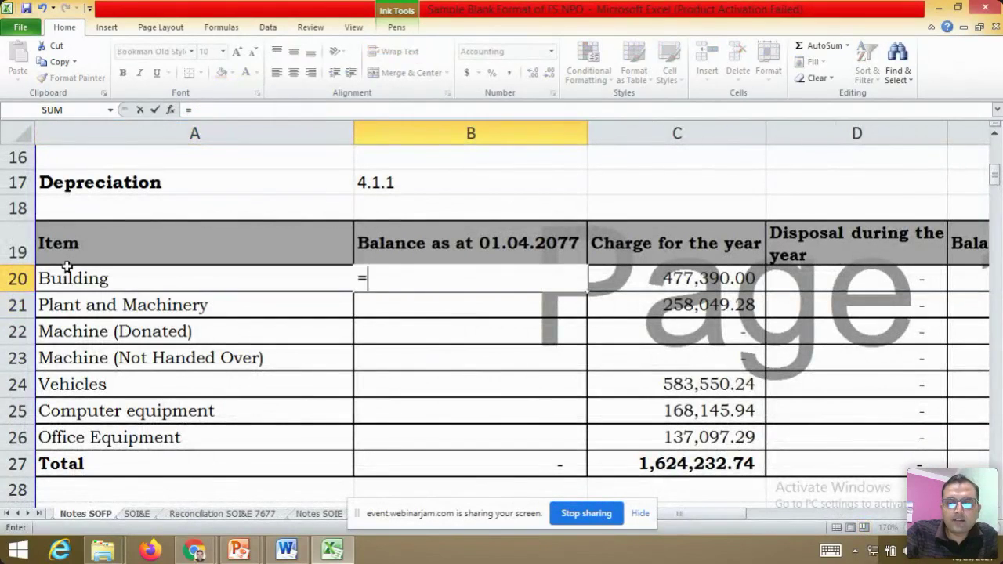
key("ctrl+Page_Down")
key("ctrl+Page_Down")
key("ctrl+Page_Down")
key("ctrl+Page_Down")
key("ctrl+Page_Down")
key("ctrl+Page_Down")
key("ctrl+Page_Down")
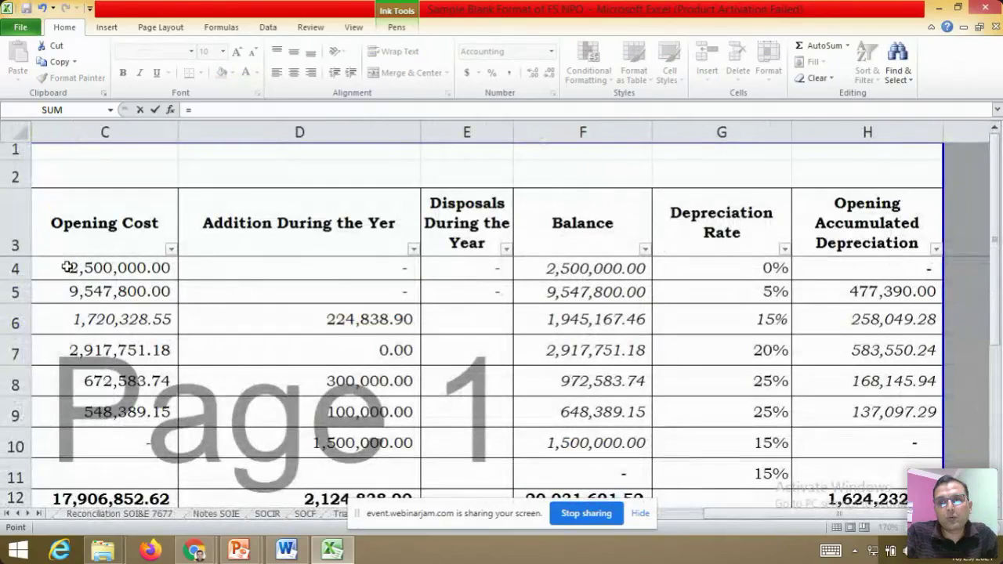
left_click(886, 287)
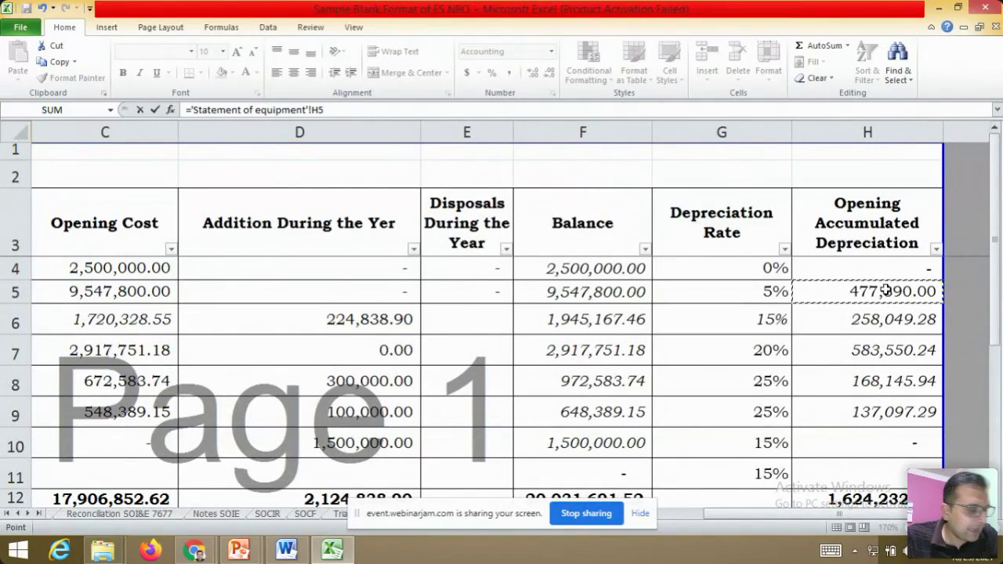
key("Return")
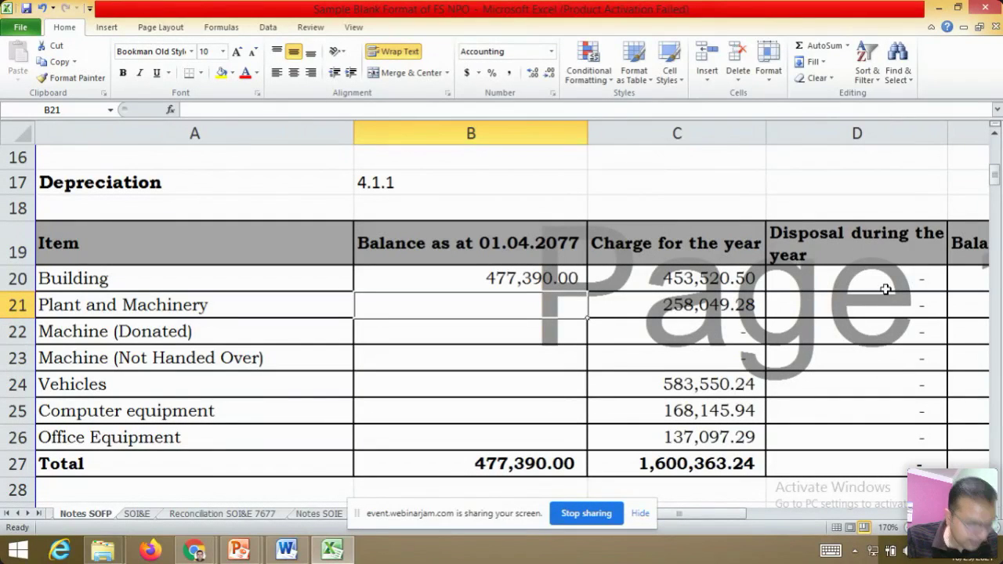
Link the Plant and Machinery opening depreciation in B21 to the machine's opening accumulated depreciation in H6 of Statement of equipment
key("Down")
key("Left")
key("Up")
key("Right")
type("=")
key("ctrl+Page_Down")
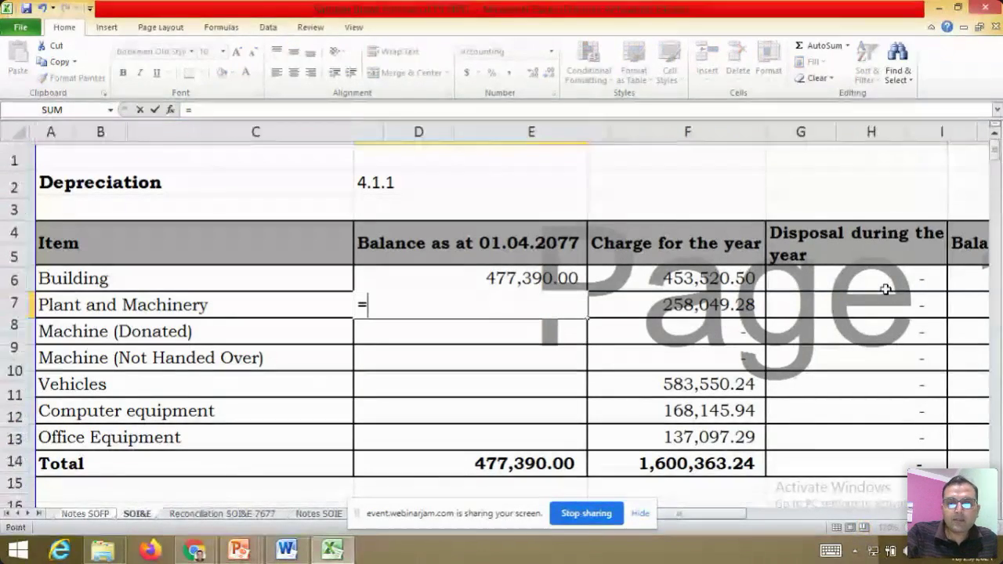
key("ctrl+Page_Down")
key("ctrl+Page_Down")
key("ctrl+Page_Down")
key("ctrl+Page_Down")
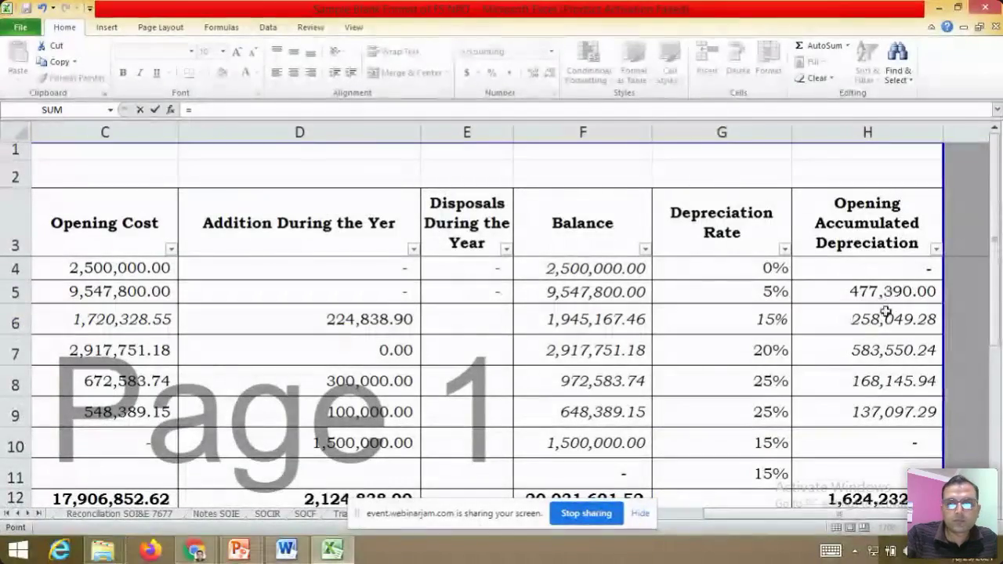
left_click(885, 319)
key("Left")
key("Home")
key("Right")
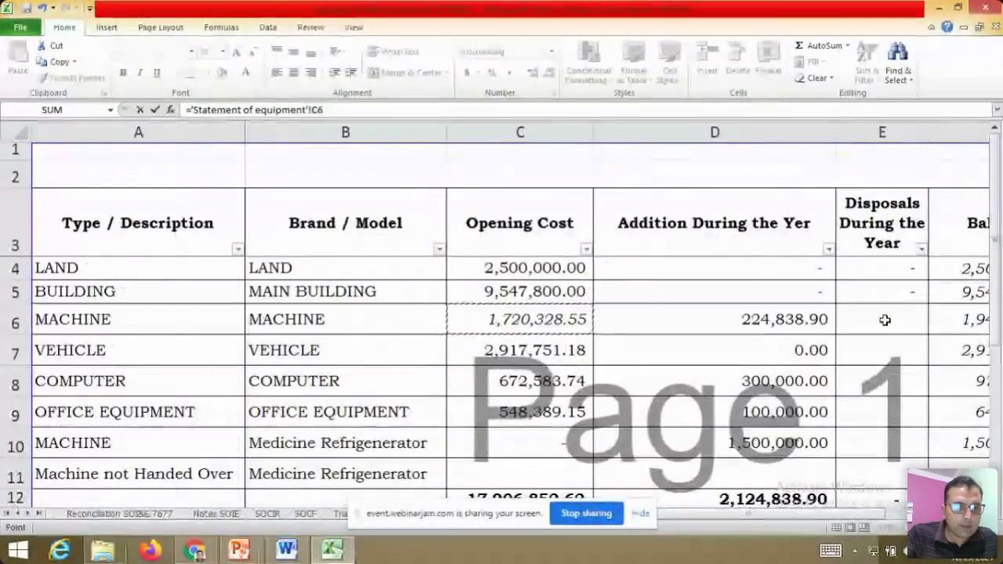
key("Right")
key("Right")
key("Right")
key("Right")
key("Right")
key("Right")
key("Return")
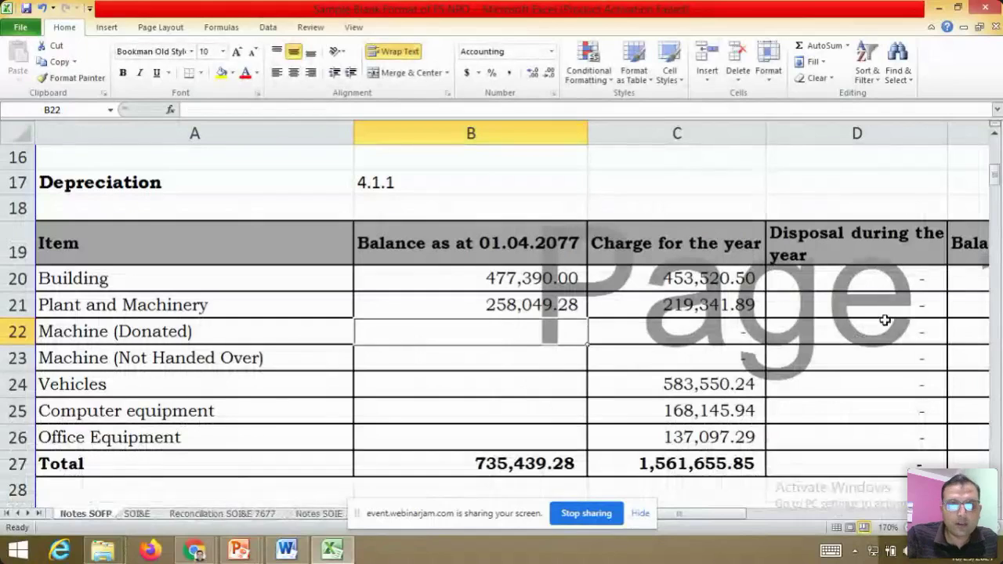
Link the Vehicles opening depreciation in B24 to its opening accumulated depreciation with ='Statement of equipment'!H7
key("Left")
key("Down")
key("Down")
key("Right")
type("=")
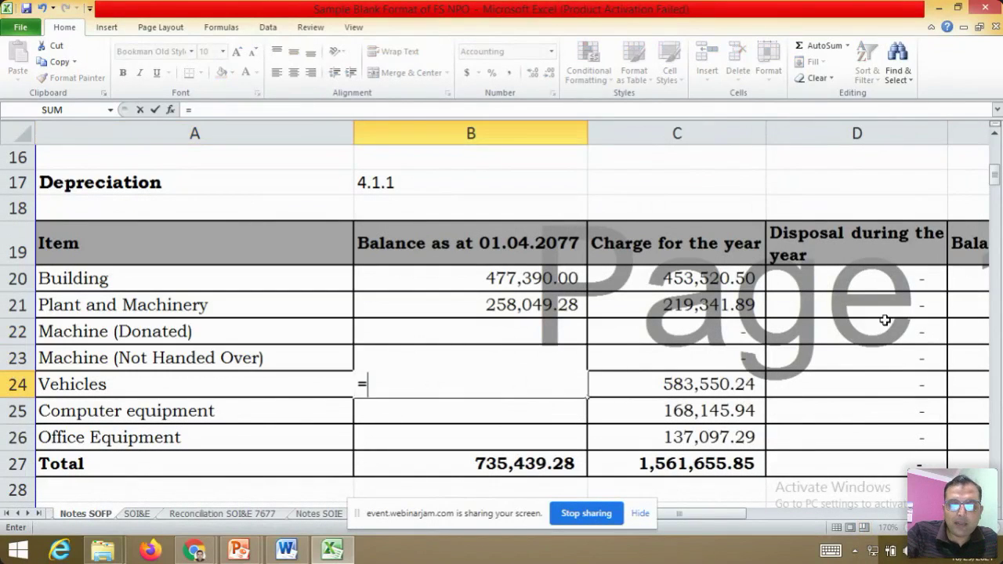
key("ctrl+Page_Down")
key("ctrl+Page_Down")
key("ctrl+Page_Down")
key("ctrl+Page_Down")
key("ctrl+Page_Down")
key("ctrl+Page_Down")
key("ctrl+Page_Down")
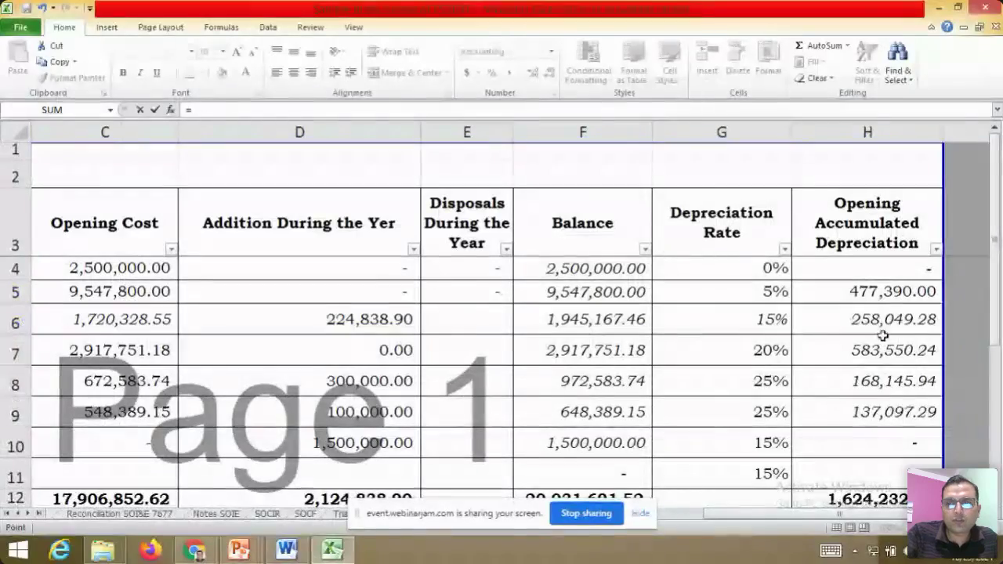
key("Down")
key("Home")
key("Right")
key("Right")
key("Right")
key("Right")
key("Right")
key("Right")
key("Right")
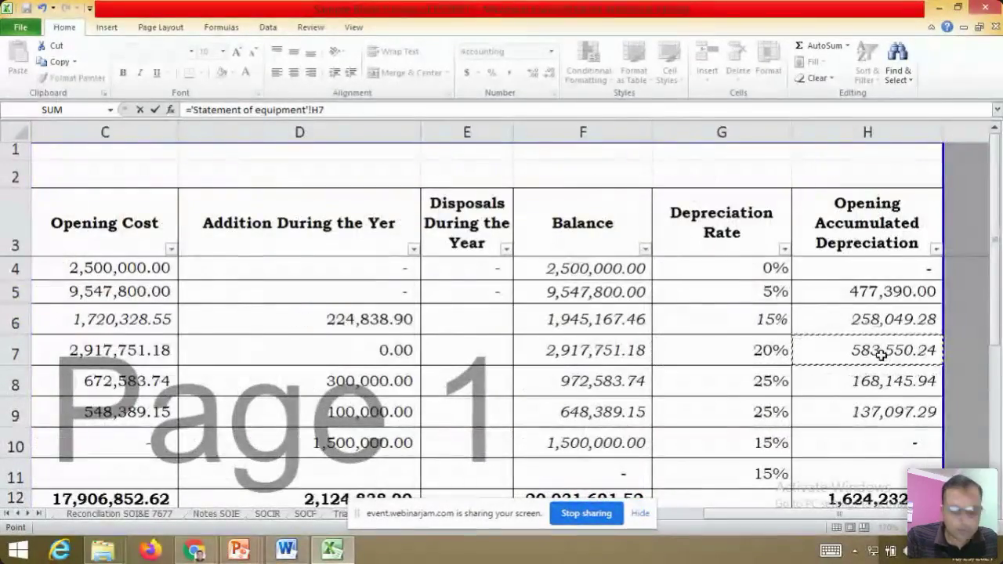
key("Return")
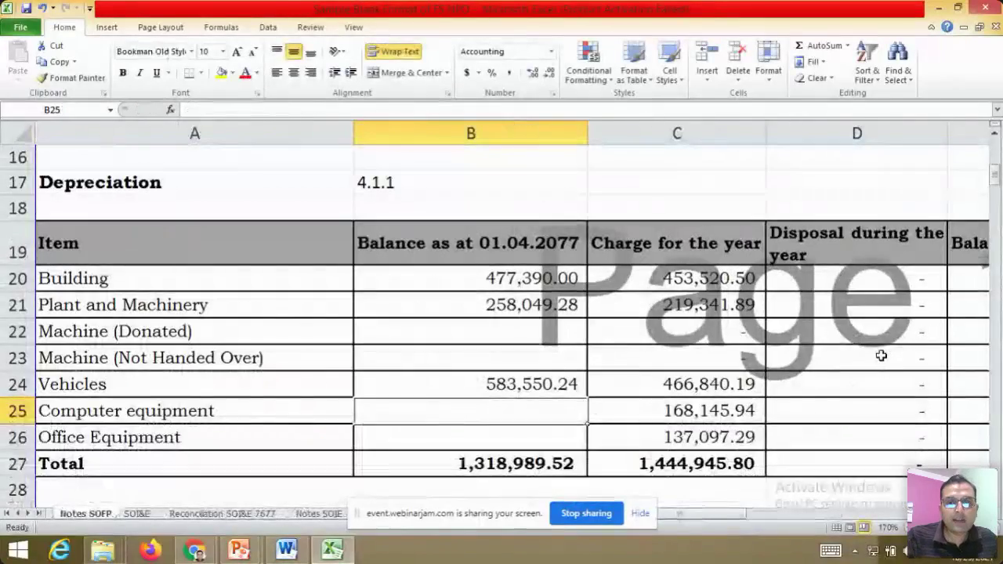
Link the Computer equipment opening depreciation in B25 to its opening accumulated depreciation with ='Statement of equipment'!H8
type("=")
key("ctrl+Page_Down")
key("ctrl+Page_Down")
key("ctrl+Page_Down")
key("ctrl+Page_Down")
key("ctrl+Page_Down")
key("ctrl+Page_Down")
key("ctrl+Page_Down")
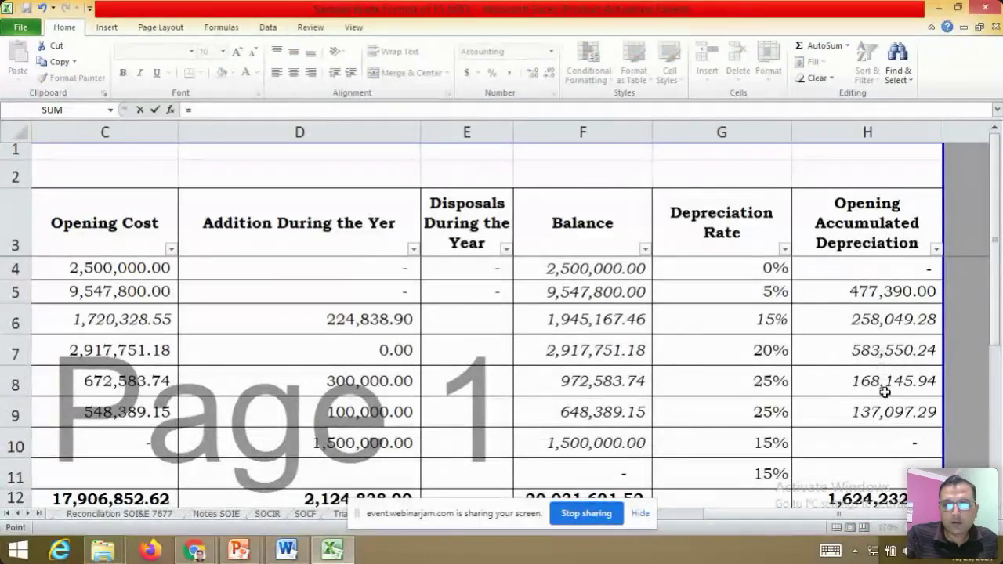
left_click(883, 386)
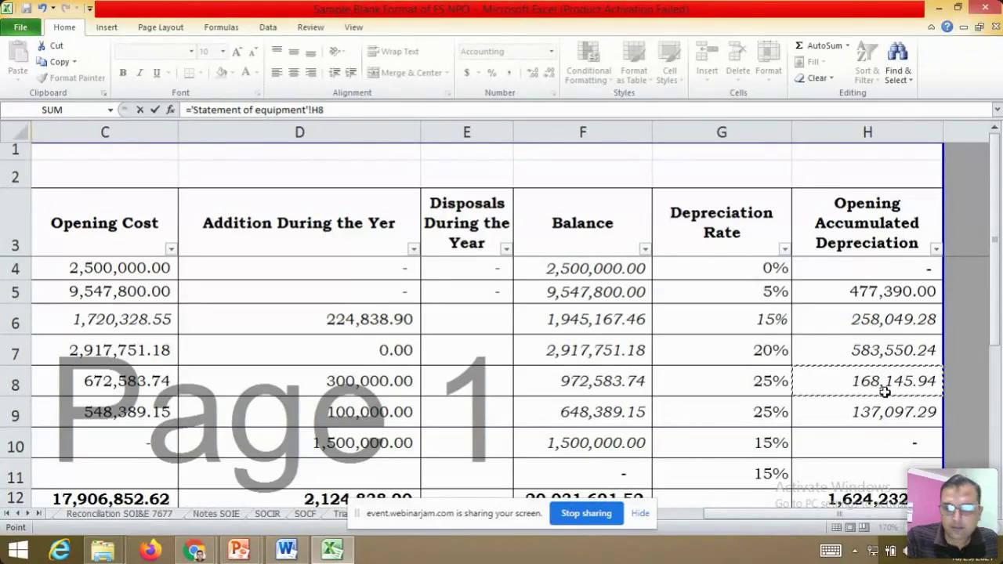
key("Return")
Link the Office Equipment opening depreciation in B26 to its opening accumulated depreciation in H9 of the Statement of equipment sheet
key("Left")
key("Right")
type("=")
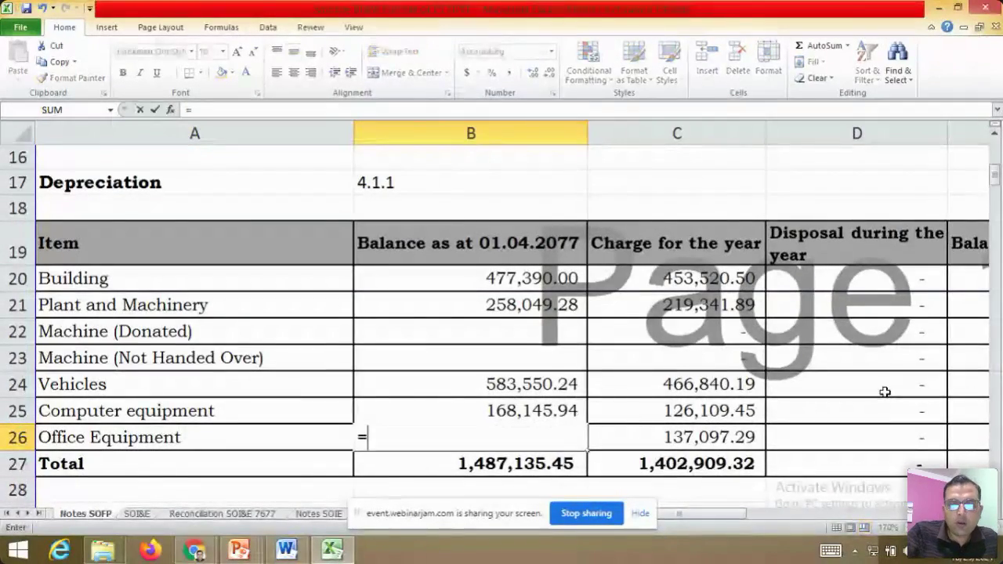
key("ctrl+Page_Down")
key("ctrl+Page_Down")
key("ctrl+Page_Down")
key("ctrl+Page_Down")
key("ctrl+Page_Down")
key("ctrl+Page_Down")
key("ctrl+Page_Down")
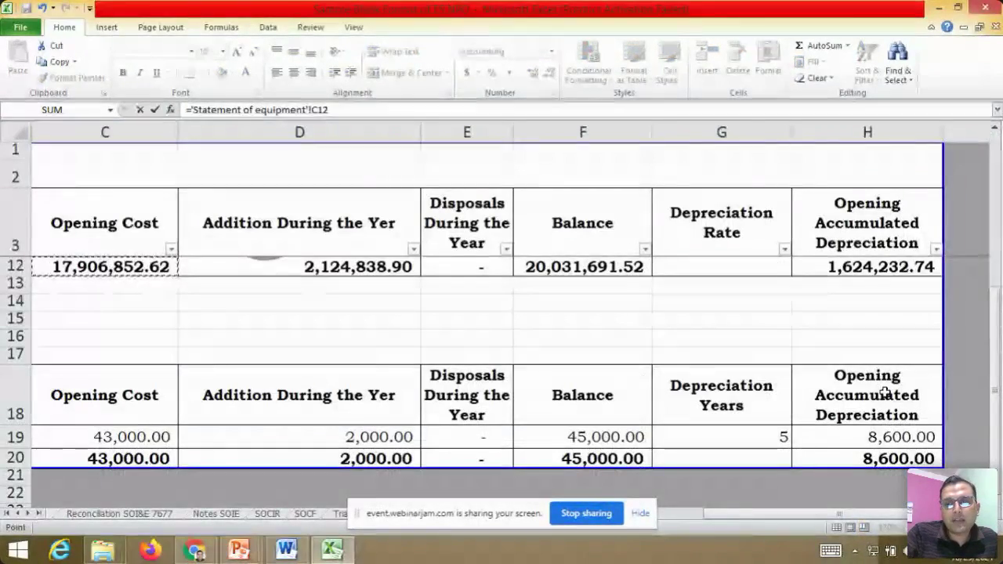
key("Up")
key("Up")
key("Up")
key("Up")
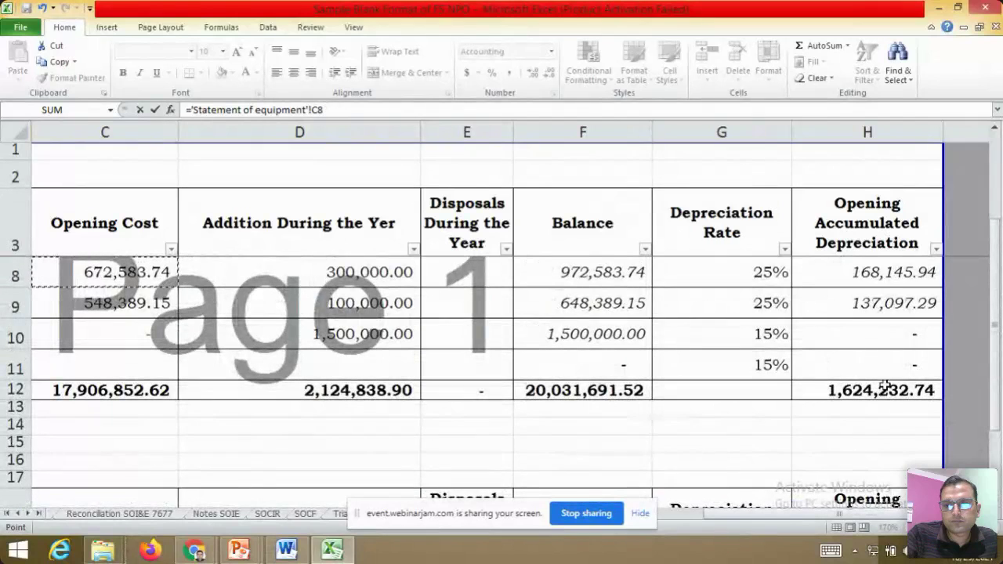
left_click(884, 305)
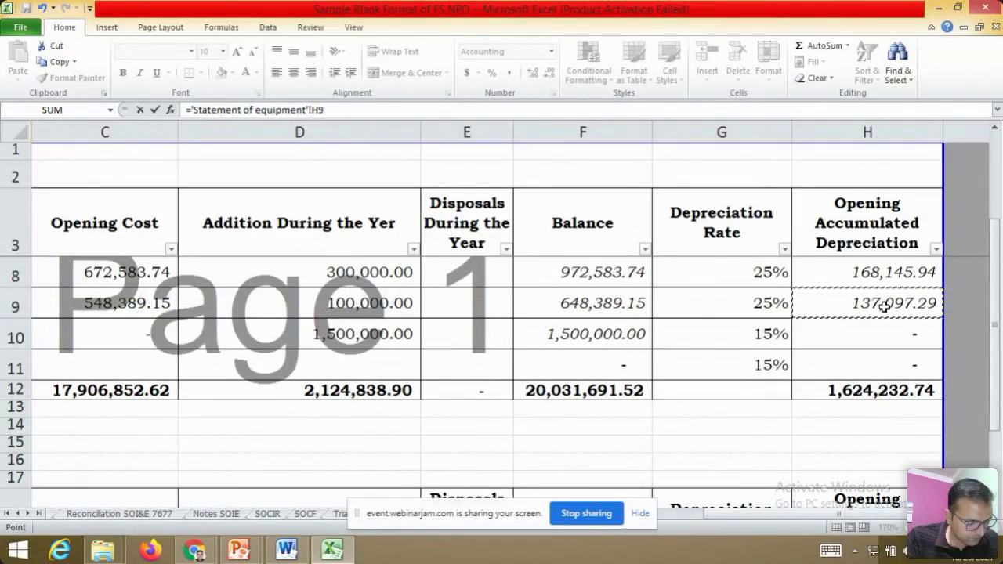
key("Return")
key("Return")
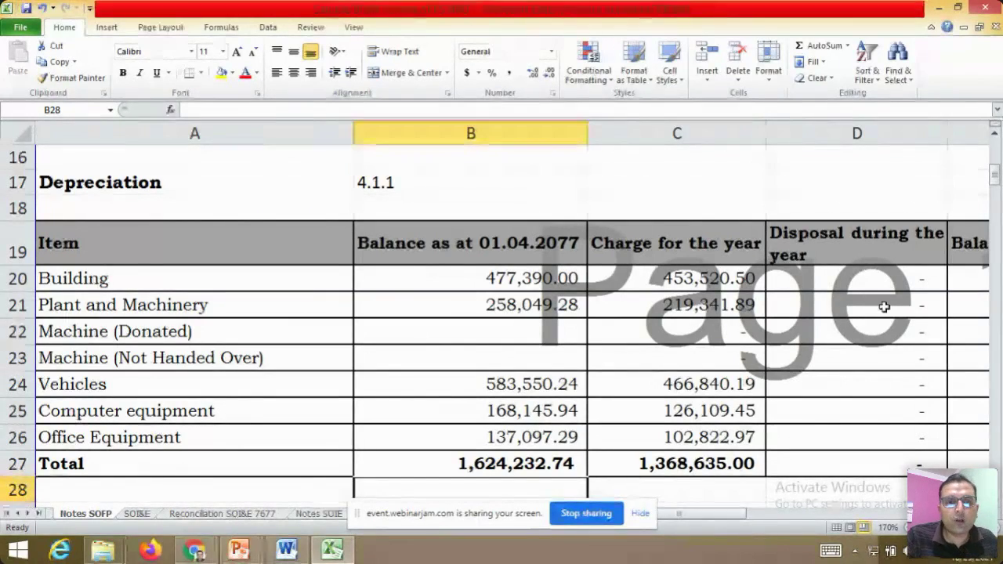
Review the opening balances of all asset rows down to the total in the Property, Plant and Equipment note
key("Up")
key("Up")
key("Up")
key("Up")
key("Up")
key("Up")
key("Up")
key("Up")
key("Up")
key("Up")
key("Up")
key("Up")
key("ctrl+Home")
key("Down")
key("Down")
key("Down")
key("Down")
key("Down")
key("Down")
key("Down")
key("Right")
key("Down")
key("Down")
key("Down")
key("Down")
key("Down")
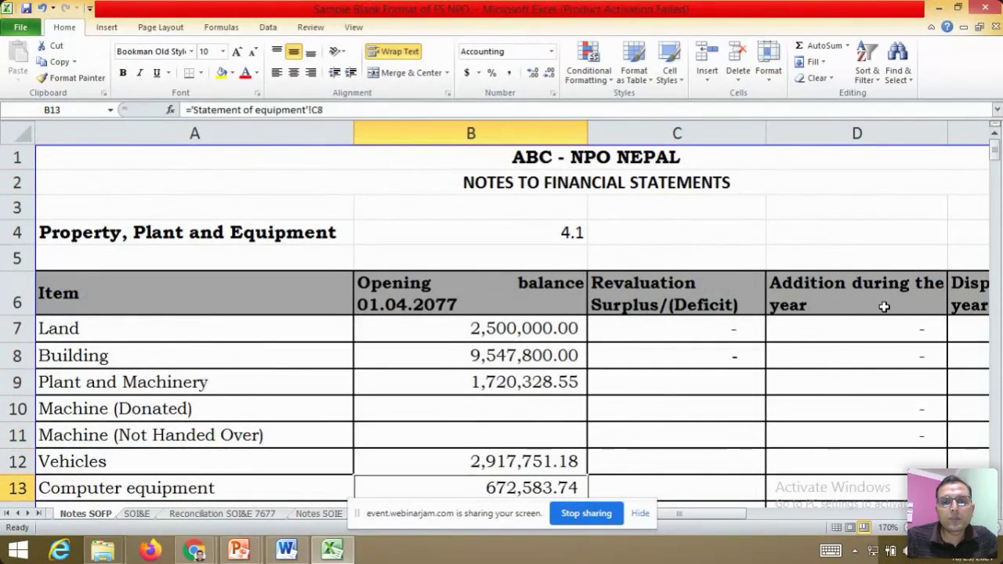
key("Down")
key("Down")
key("Down")
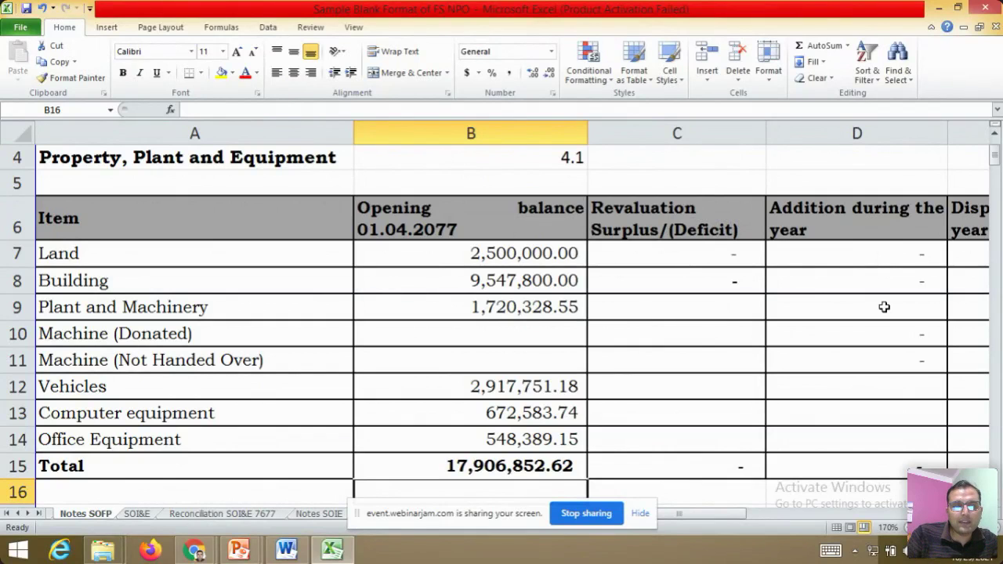
Switch to the WebinarJam broadcast in Chrome, read the chat messages and return to the Excel workbook
mouse_move(196, 551)
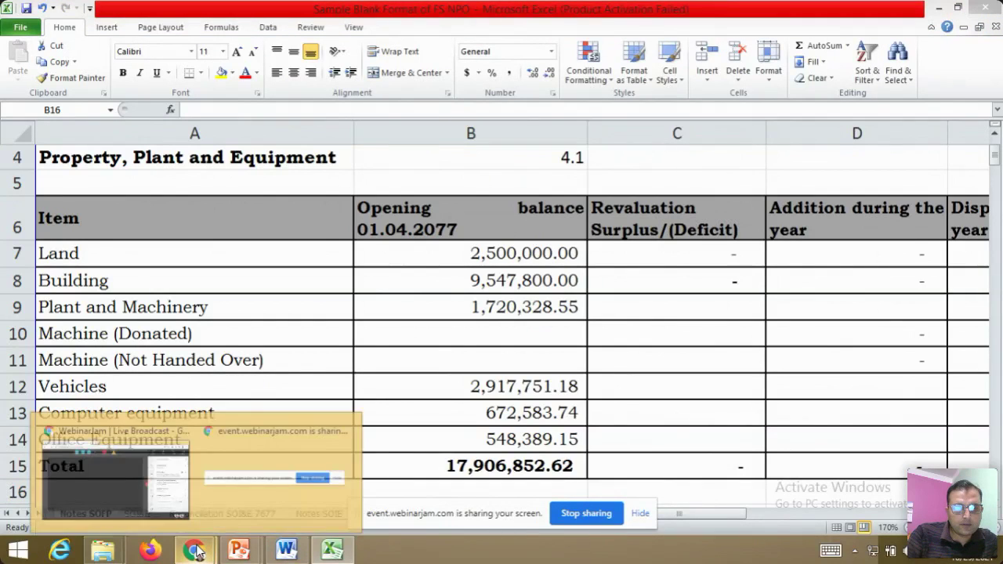
left_click(114, 472)
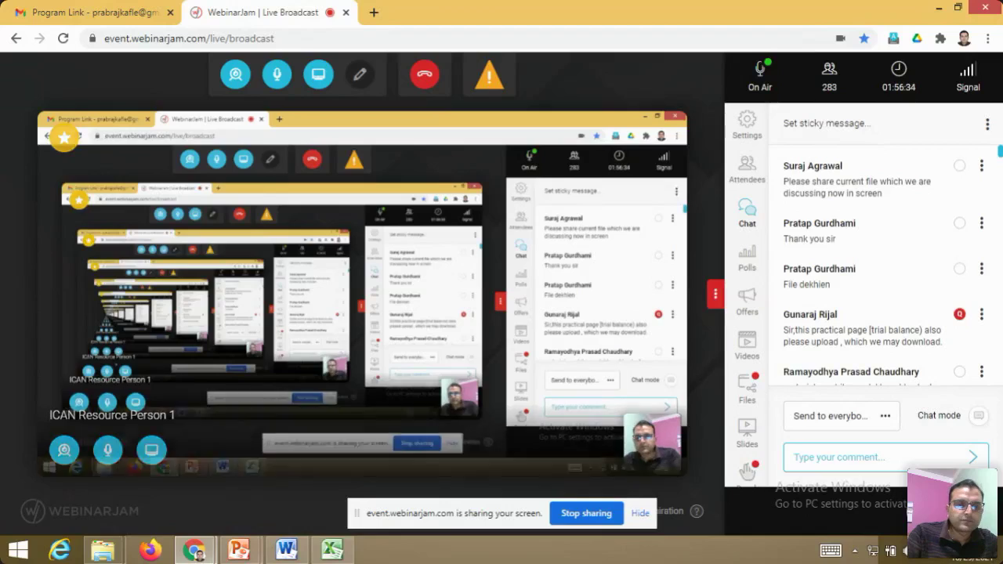
left_click(330, 550)
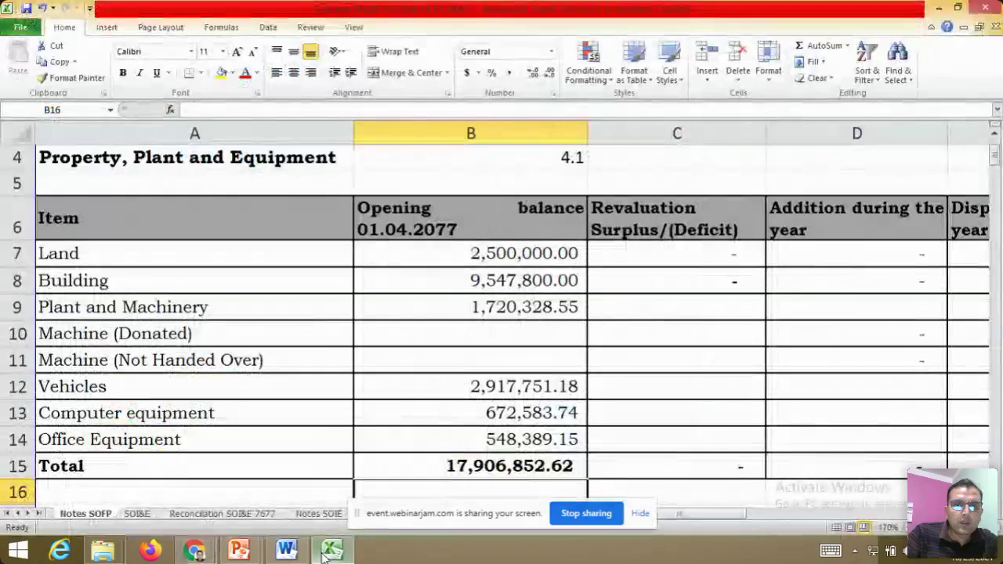
Check the opening balance links in B7:B14 of Notes SOFP against the Statement of equipment sheet
left_click(451, 356)
key("Down")
key("Down")
key("Down")
key("Up")
key("ctrl+Home")
key("Down")
key("Right")
key("Down")
key("Down")
key("Down")
key("Down")
key("Down")
key("Down")
key("Down")
key("Down")
key("Down")
key("Down")
key("Down")
key("Down")
key("Down")
key("Down")
key("Down")
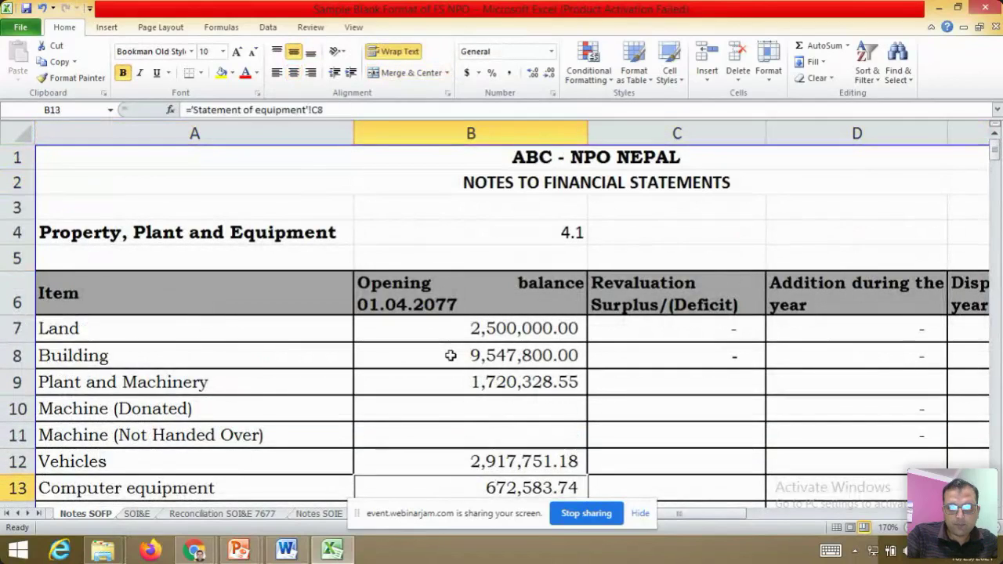
key("Up")
key("Up")
key("ctrl+bracketleft")
key("Down")
key("Up")
key("shift+Down")
key("shift+Down")
key("shift+Down")
key("shift+Down")
key("shift+Down")
key("shift+Down")
key("shift+Down")
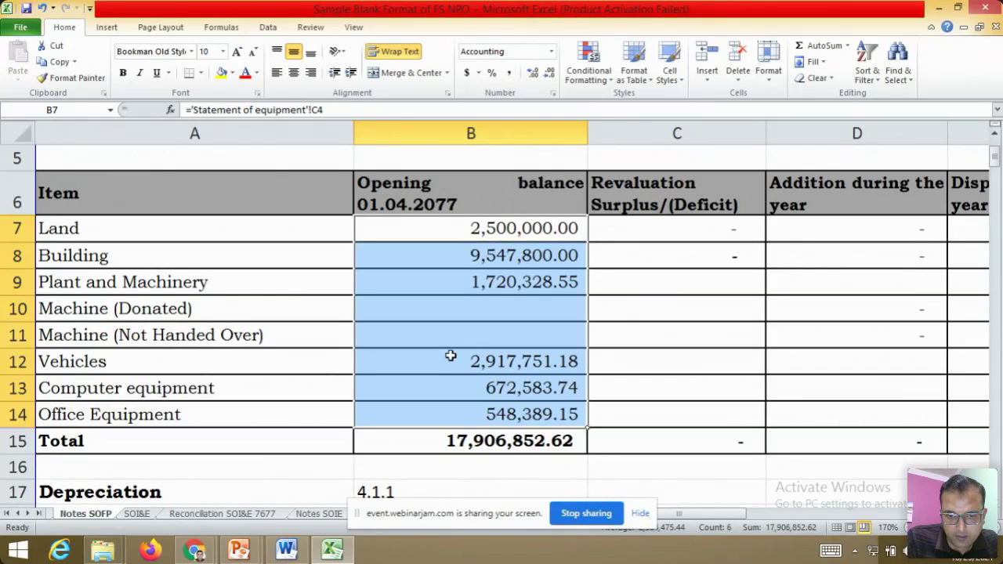
key("Down")
key("Down")
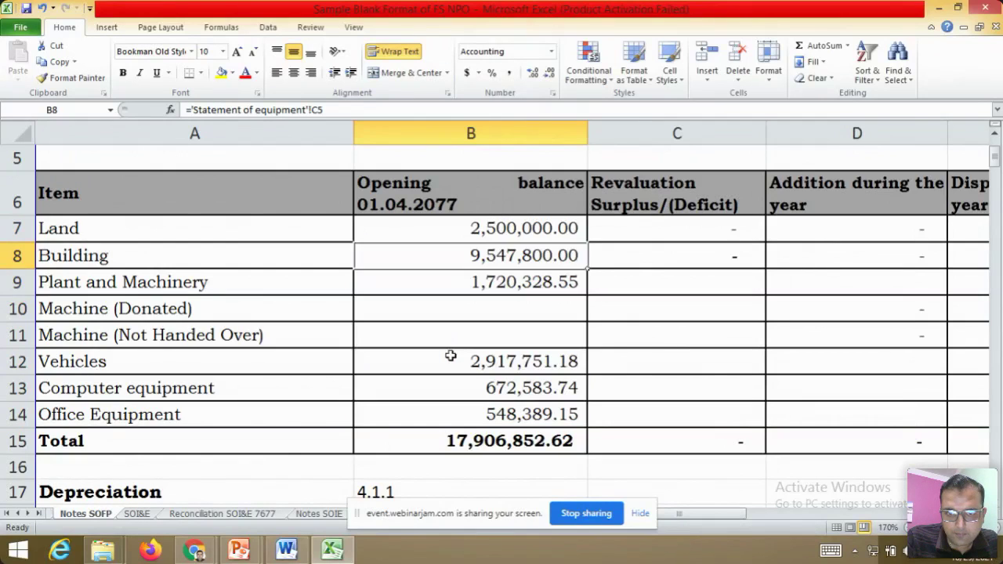
Save the workbook and close Excel
left_click(26, 9)
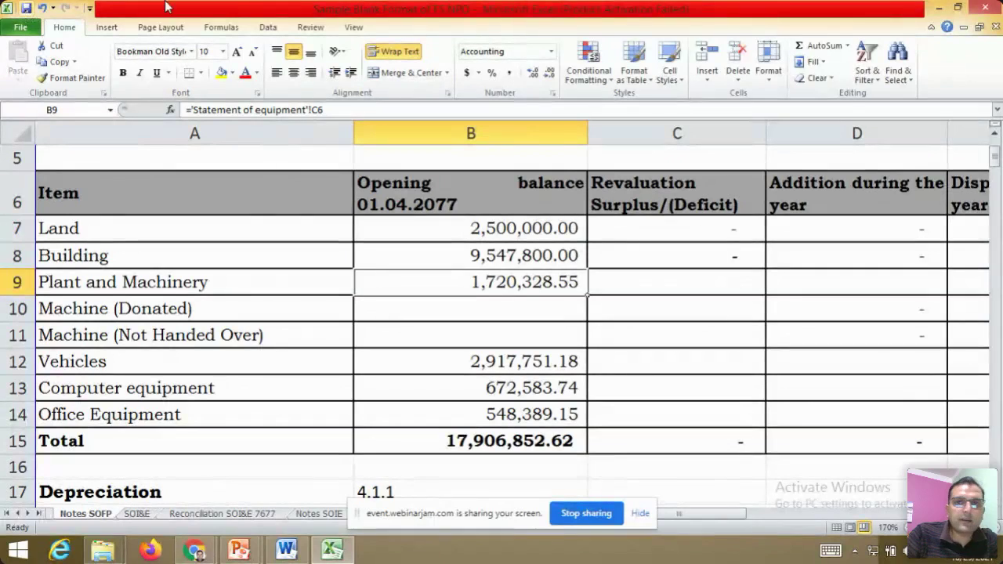
left_click(983, 7)
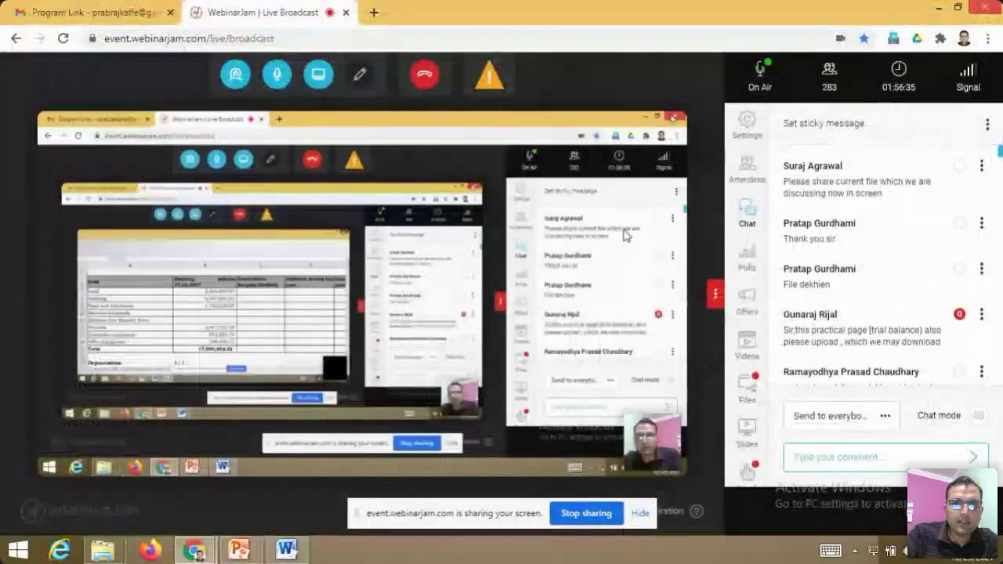
Enter "NAs for NPOs" as the file name in WebinarJam's file sharing and turn the screen share off
left_click(747, 384)
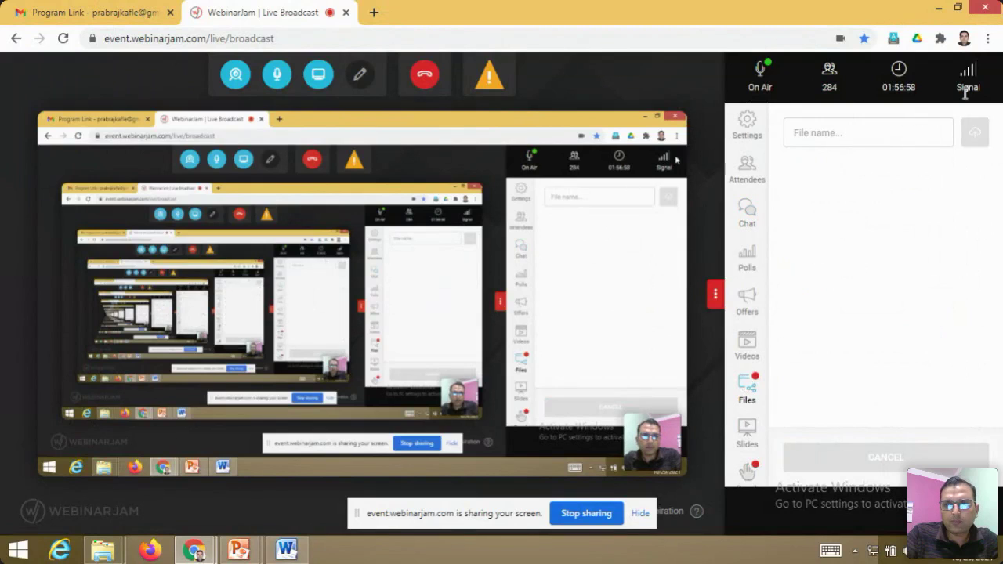
left_click(846, 139)
type("NAs")
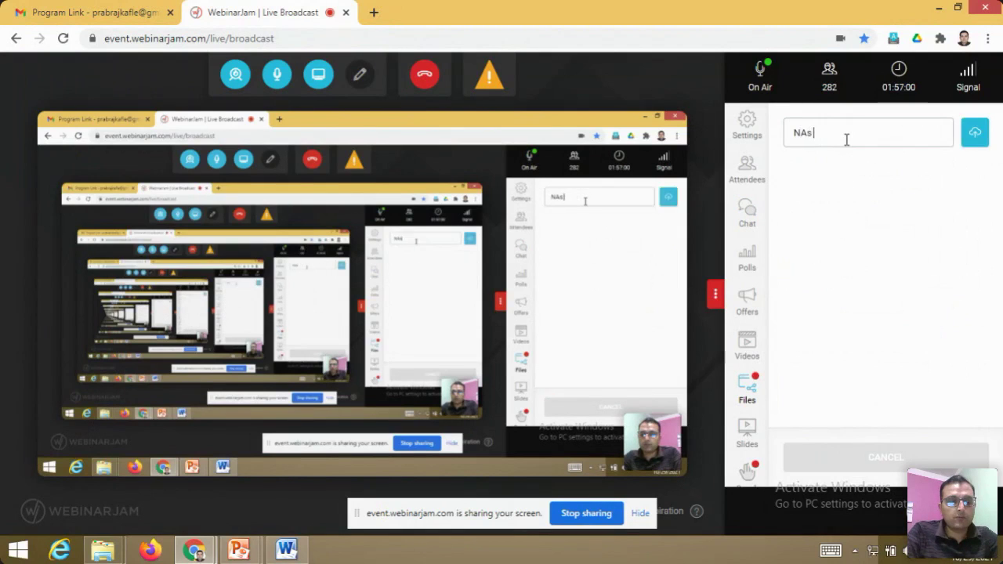
type(" for NPOs")
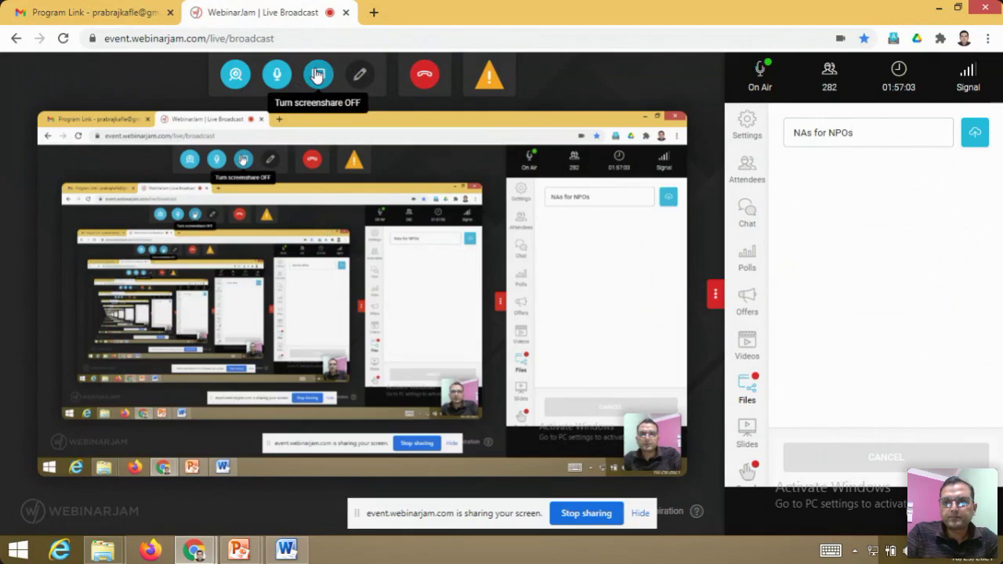
left_click(318, 76)
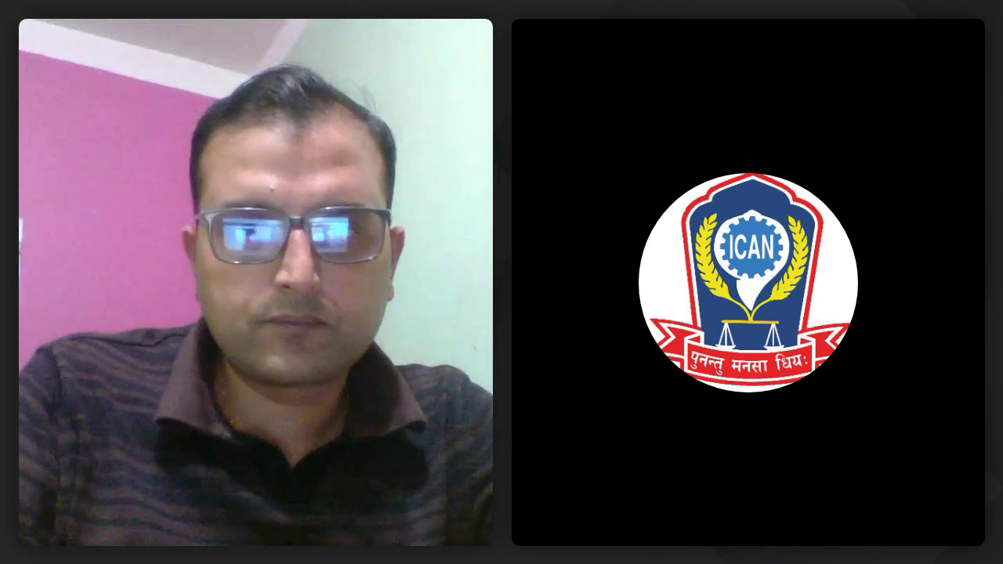
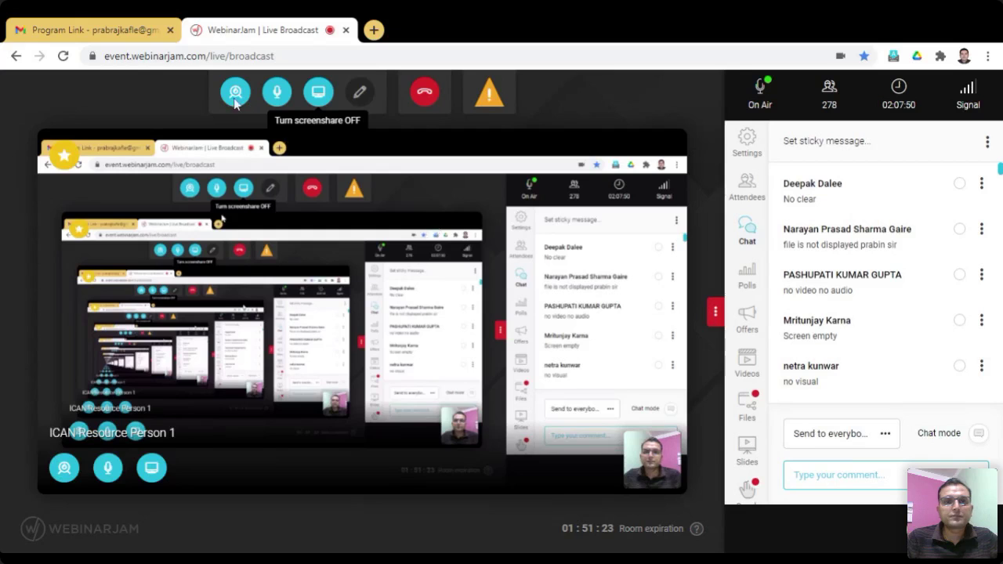
Toggle the broadcast's screen share and switch to the Excel workbook with the Property, Plant and Equipment note
left_click(318, 92)
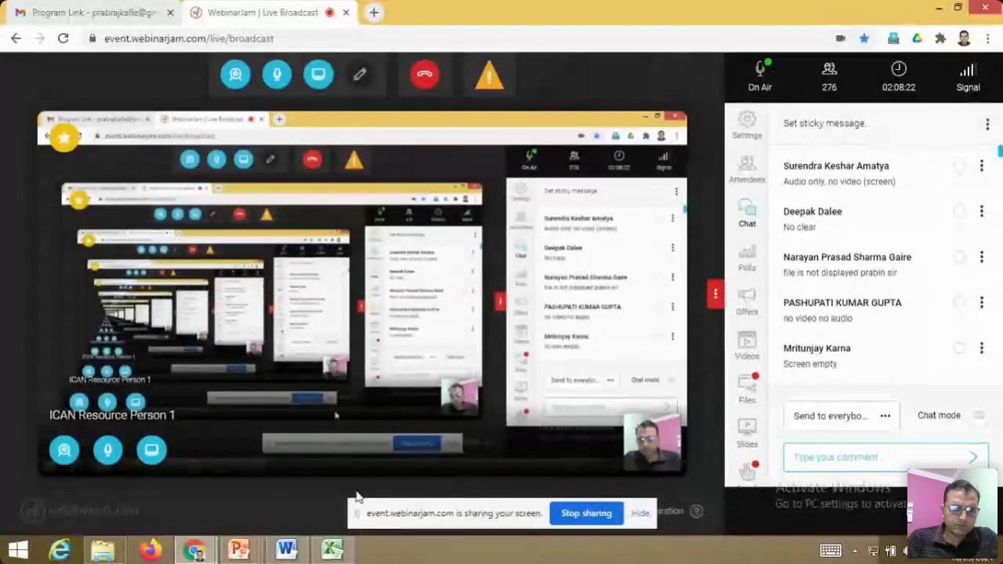
left_click(287, 551)
left_click(332, 551)
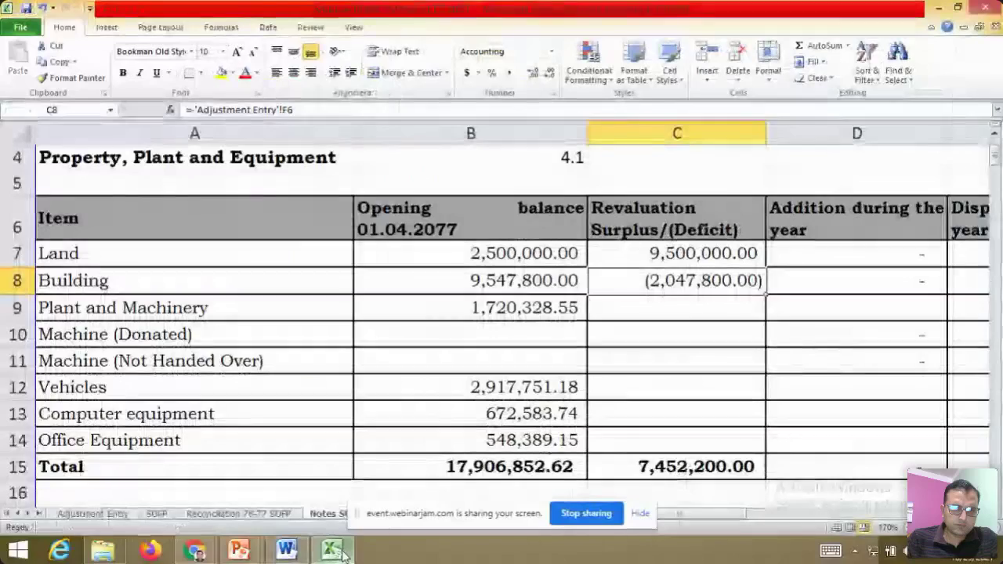
Return to the WebinarJam broadcast in Chrome and turn the screen share off
mouse_move(186, 553)
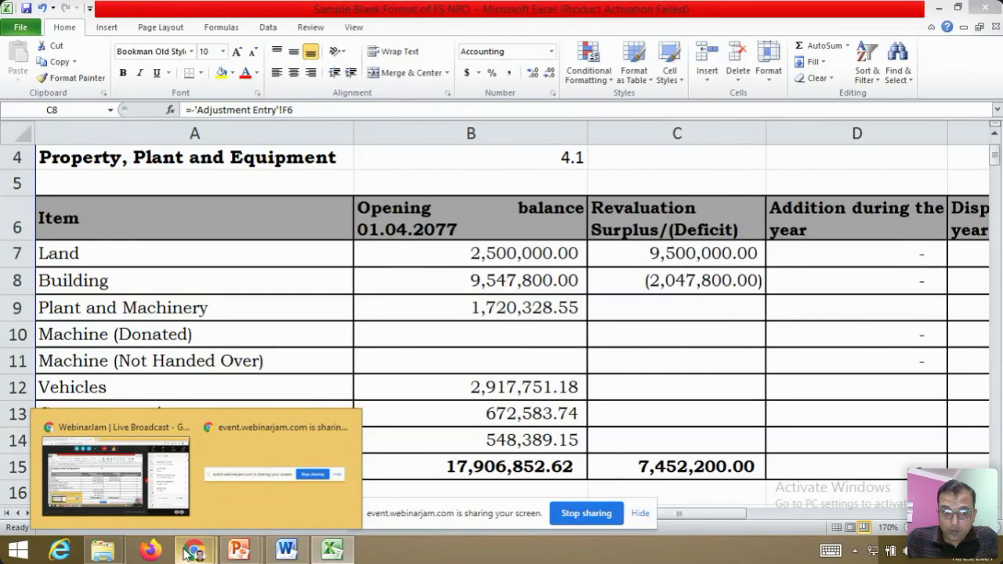
left_click(130, 482)
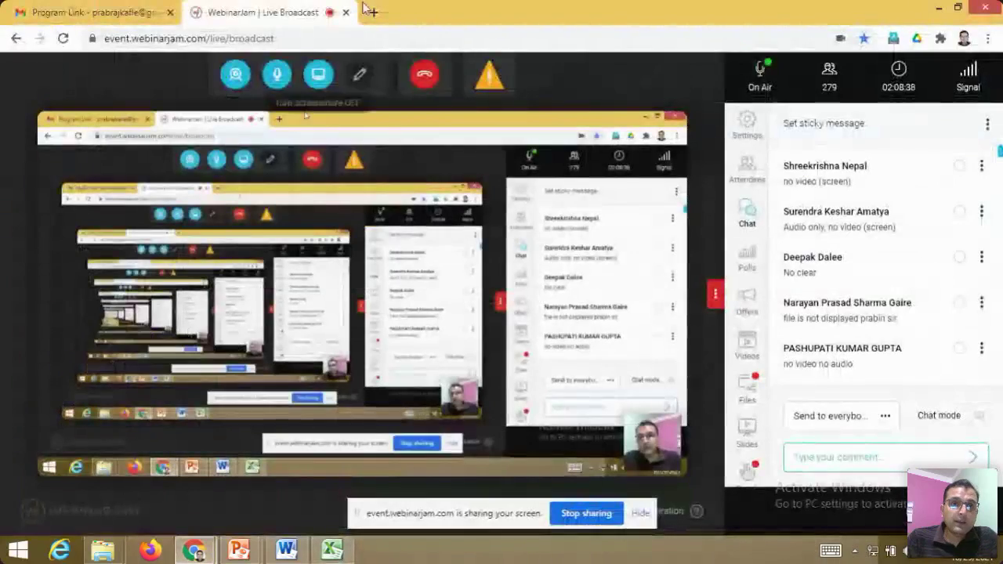
left_click(317, 73)
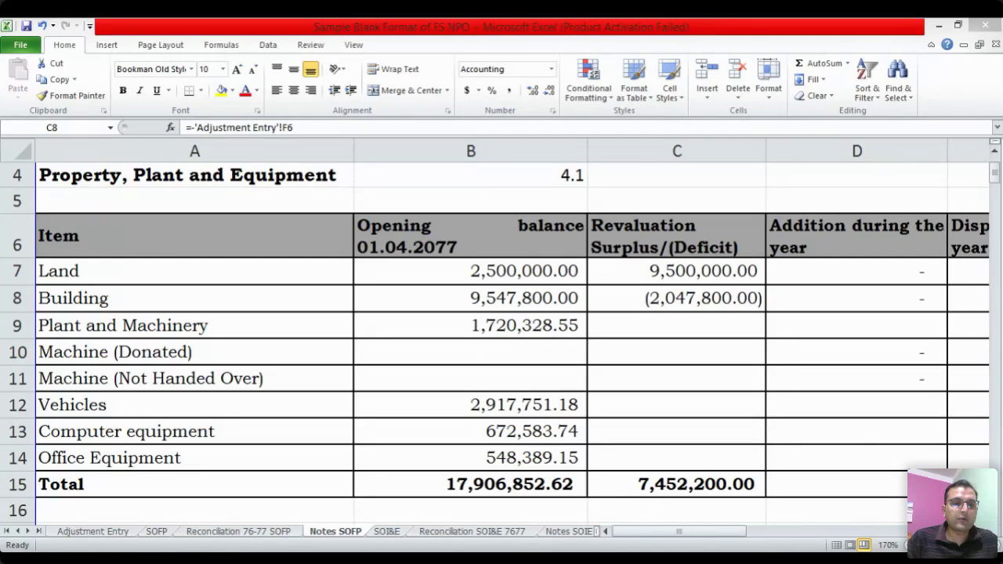
Examine the SOFP sheet from non-current assets down through total assets, reserves and non-current liabilities
left_click(306, 355)
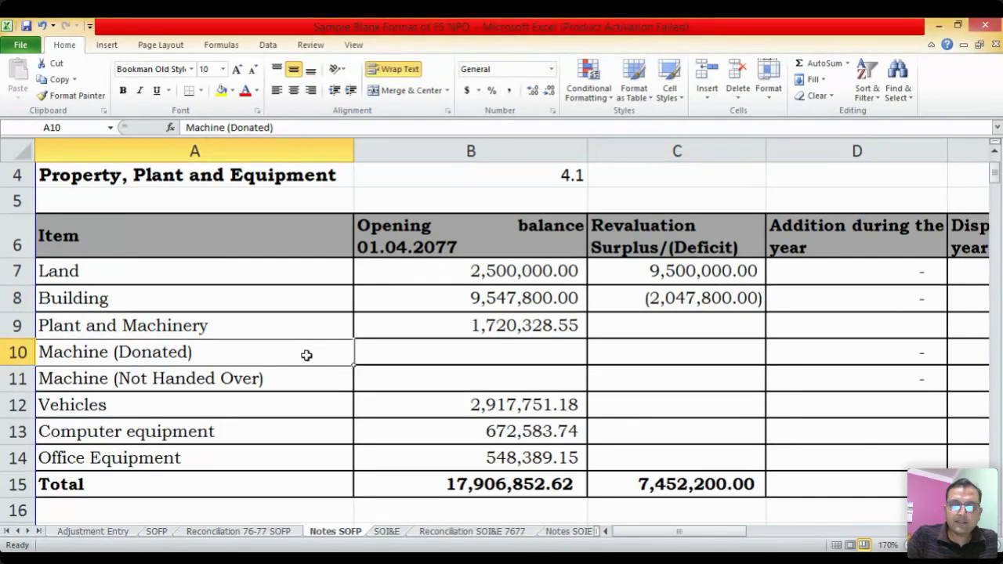
key("ctrl+Page_Up")
key("ctrl+Page_Up")
key("ctrl+Page_Up")
key("Down")
key("ctrl+Page_Down")
key("Down")
key("Down")
key("Down")
key("Down")
key("Down")
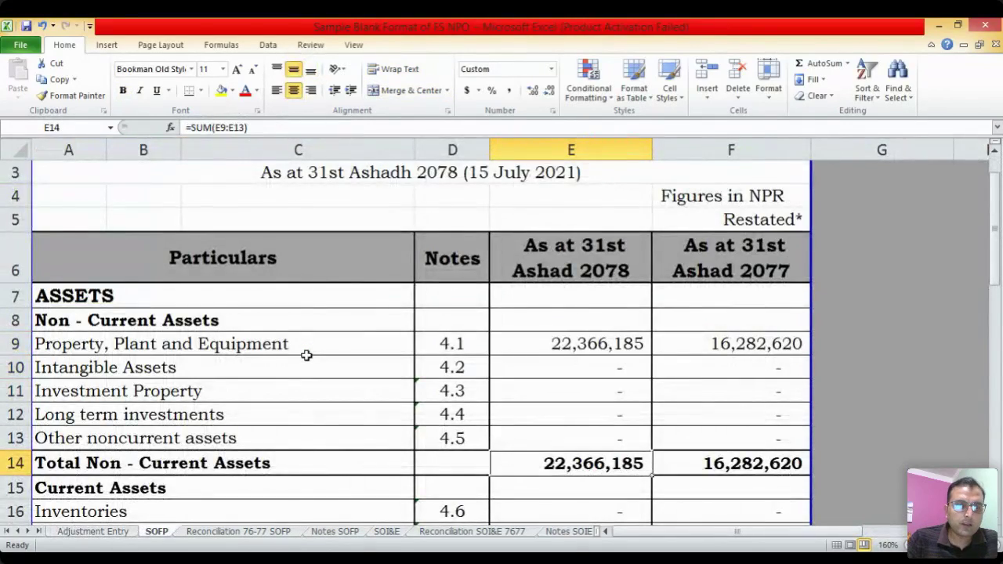
key("Home")
key("Down")
key("Down")
key("Down")
key("Down")
key("Down")
key("Down")
key("Down")
key("Down")
key("Down")
key("Down")
key("Down")
key("Down")
key("Down")
key("Down")
key("Down")
key("Up")
key("Down")
key("Down")
key("Down")
key("Down")
key("Down")
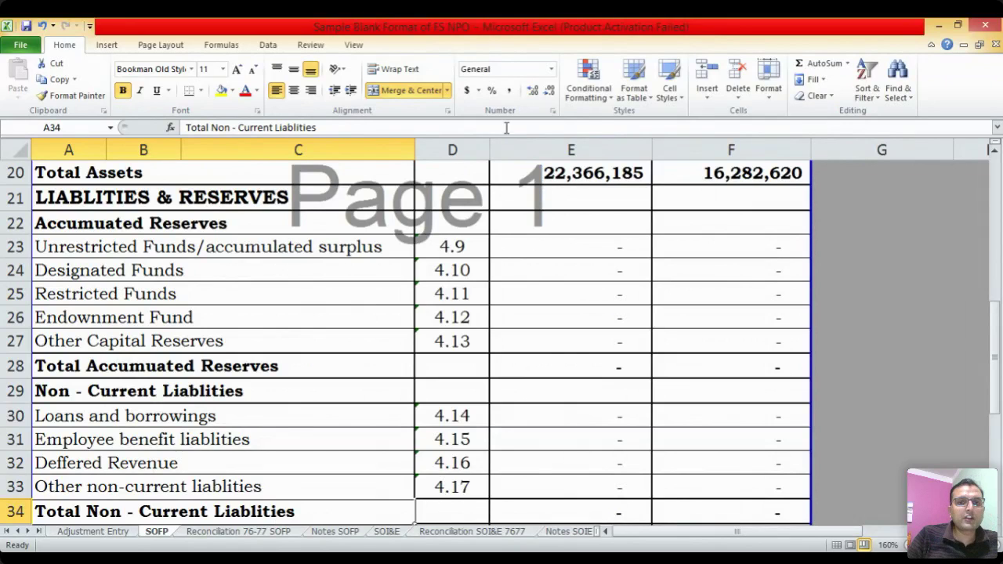
Go through the note references of the Accumulated Reserves lines on the SOFP sheet
left_click(451, 245)
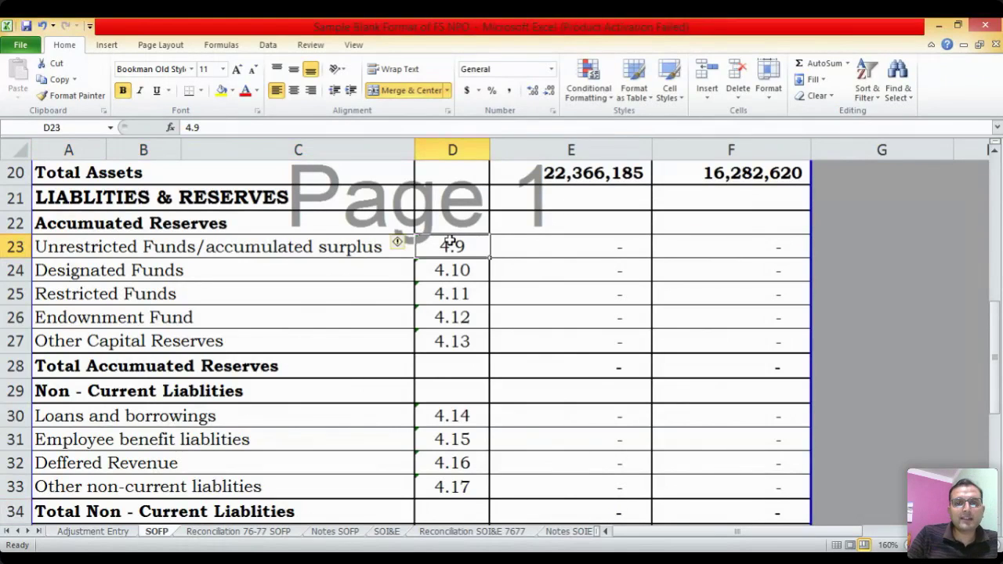
key("Down")
key("Down")
key("Down")
key("Down")
key("Down")
key("Down")
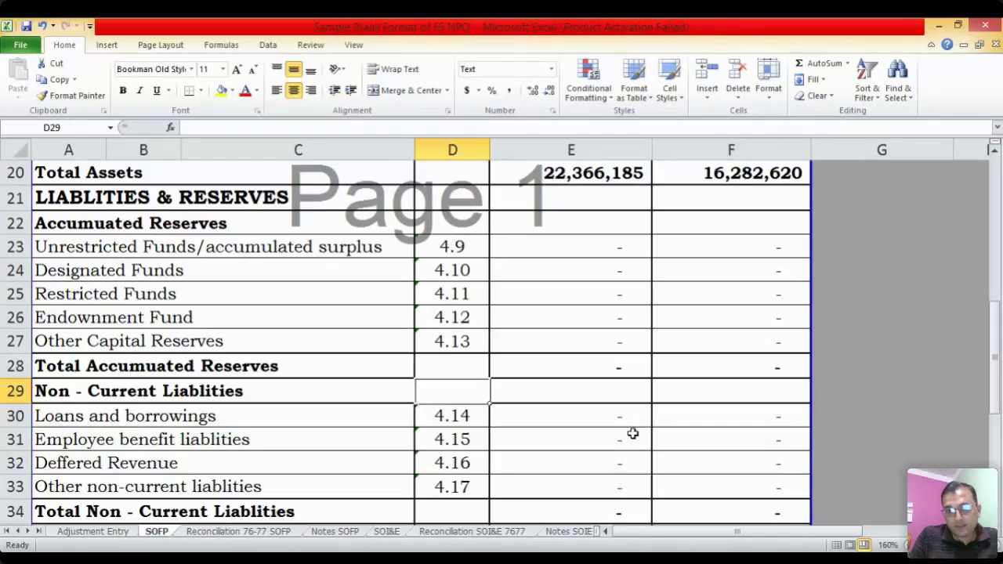
Trace SOFP's Other Capital Reserves to note 4.13 and link its 2077/78 Revaluation Surplus in B144 to ='Adjustment Entry'!F2
left_click(601, 345)
key("ctrl+bracketleft")
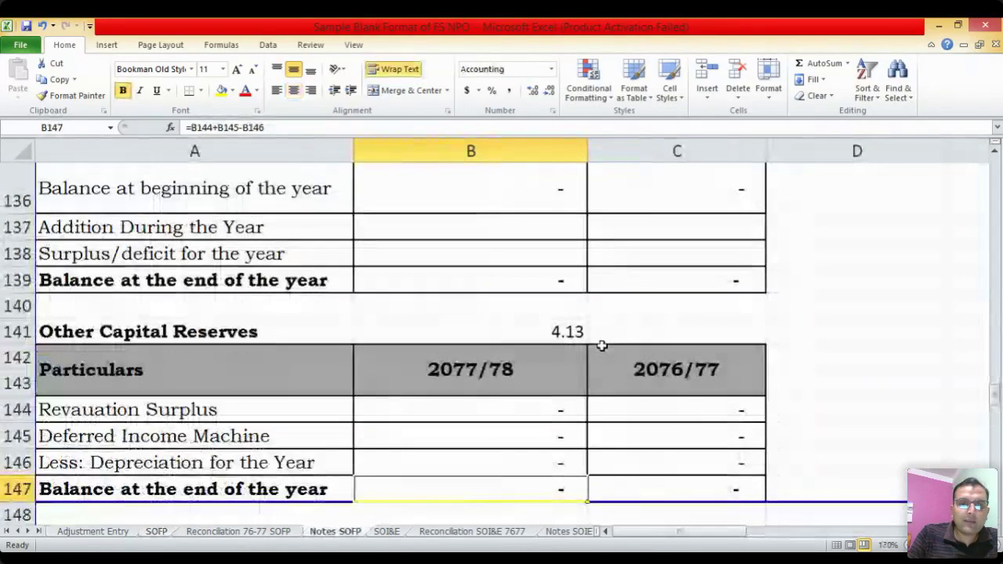
key("Down")
key("Up")
key("Up")
key("Up")
key("Up")
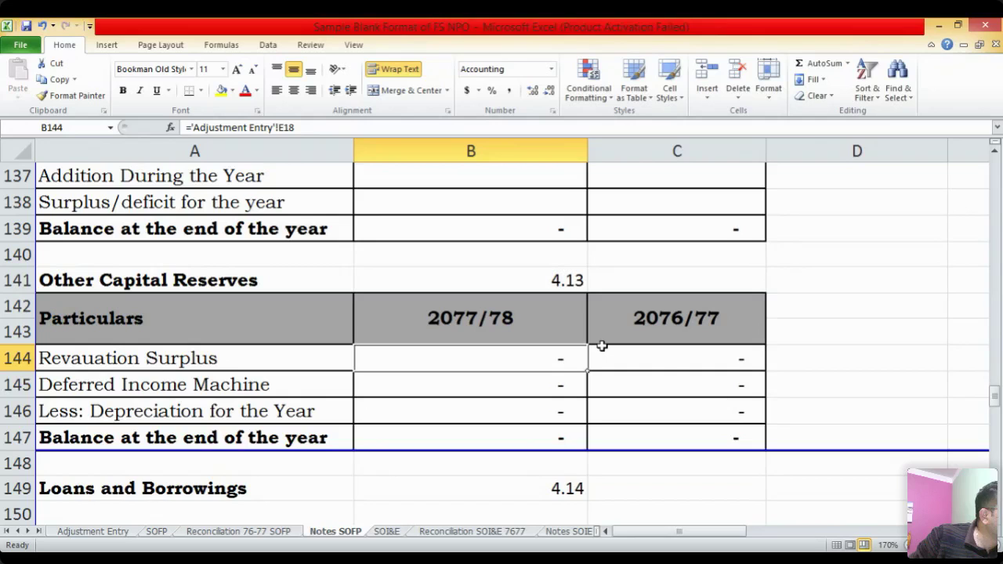
key("Left")
key("Right")
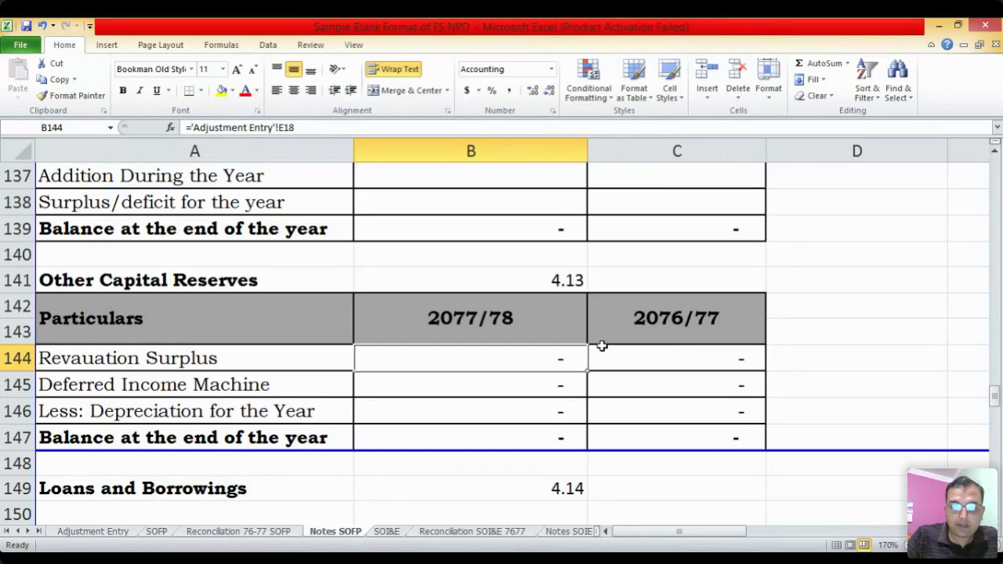
type("=")
key("ctrl+Page_Up")
key("ctrl+Page_Up")
key("ctrl+Page_Up")
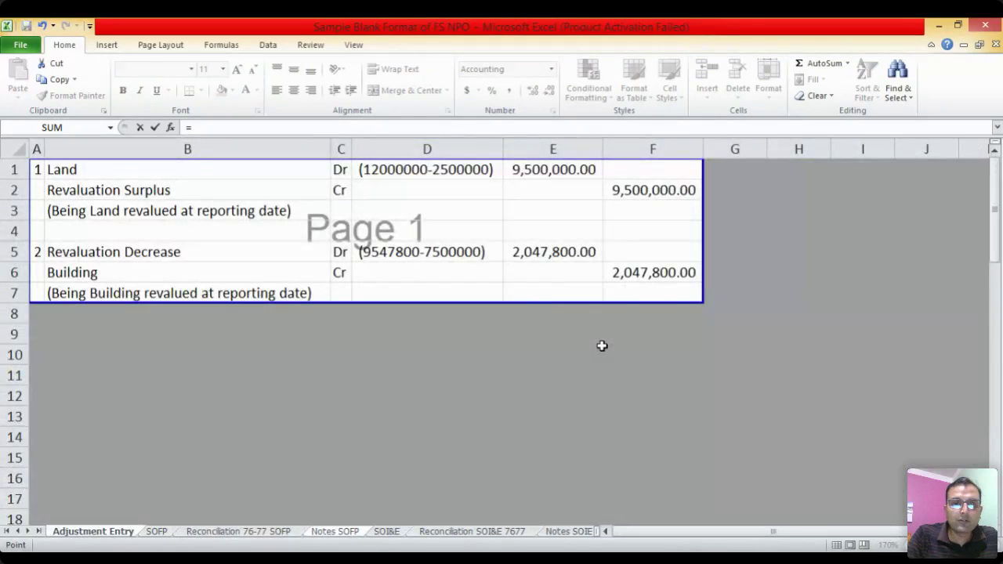
left_click(643, 188)
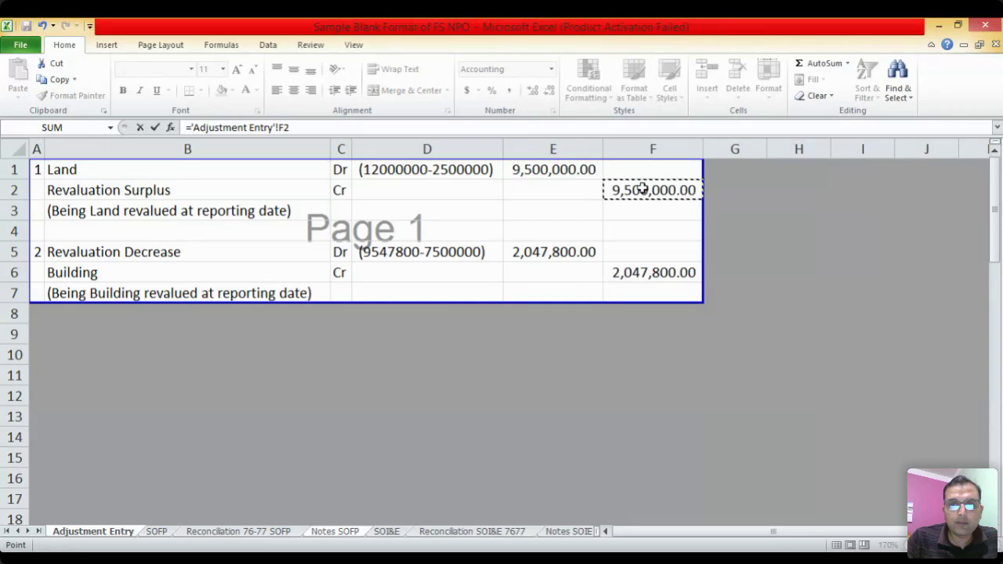
key("Return")
Review the Other Capital Reserves note 4.13 and the start of the Loans and Borrowings note below it
key("Down")
key("Down")
key("ctrl+bracketleft")
key("Down")
key("Down")
key("Down")
key("Down")
key("Down")
key("Down")
key("Down")
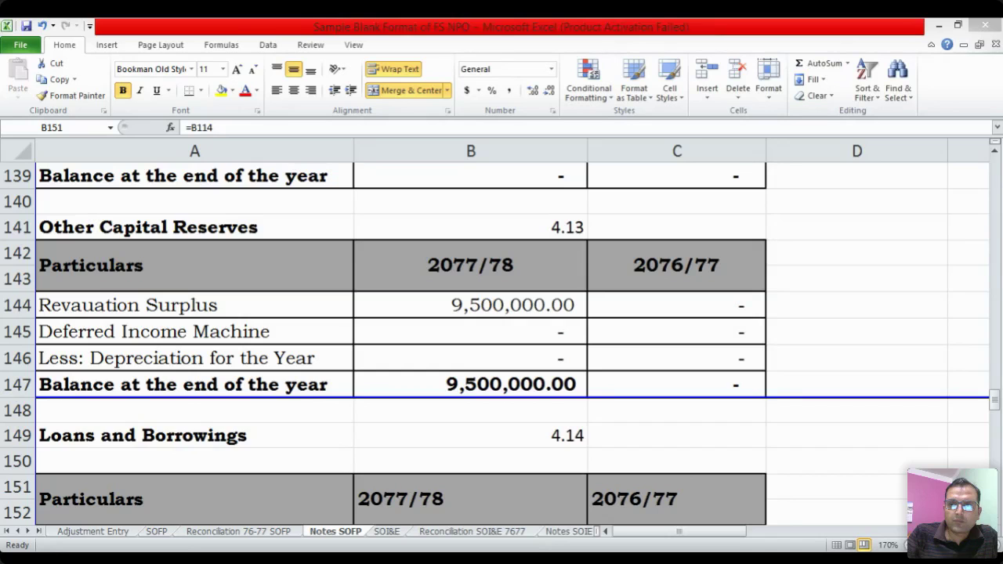
Compare the adjustment entries with the Other Capital Reserves line on SOFP and its note, and open the SOI&E sheet
left_click(352, 353)
key("ctrl+Page_Down")
key("ctrl+Page_Up")
key("ctrl+Page_Up")
key("ctrl+Page_Up")
key("ctrl+Page_Up")
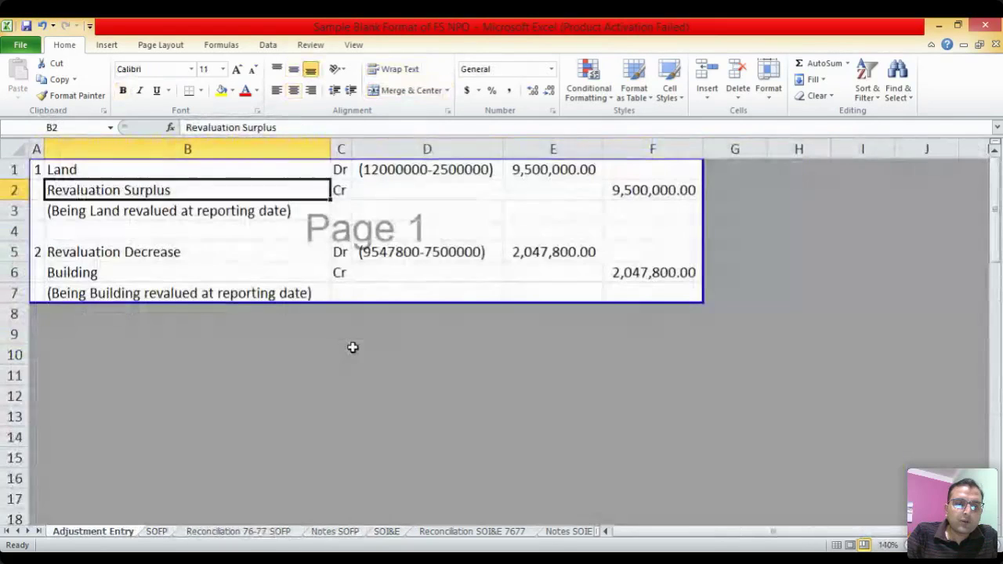
key("ctrl+Page_Down")
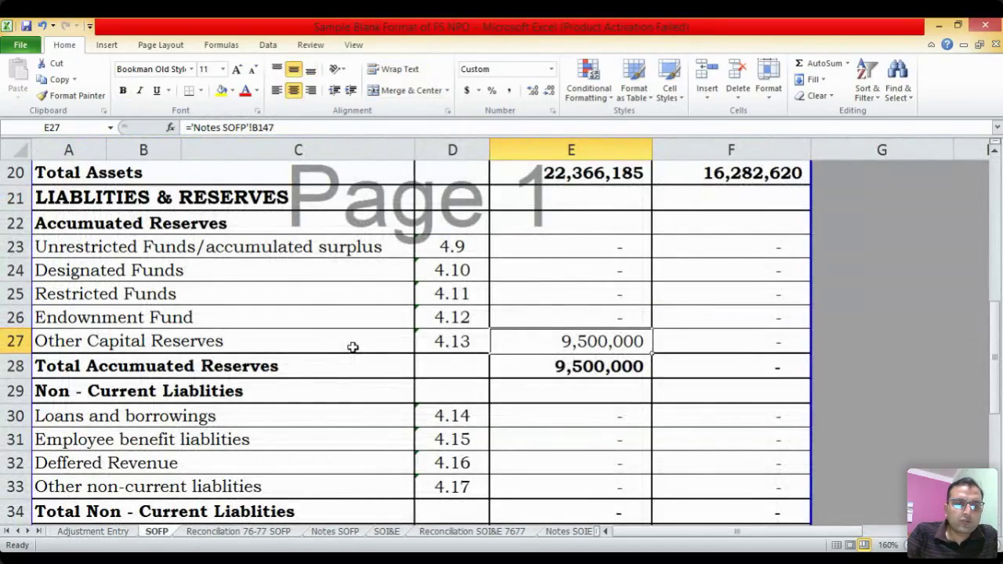
key("ctrl+Page_Down")
key("ctrl+Page_Down")
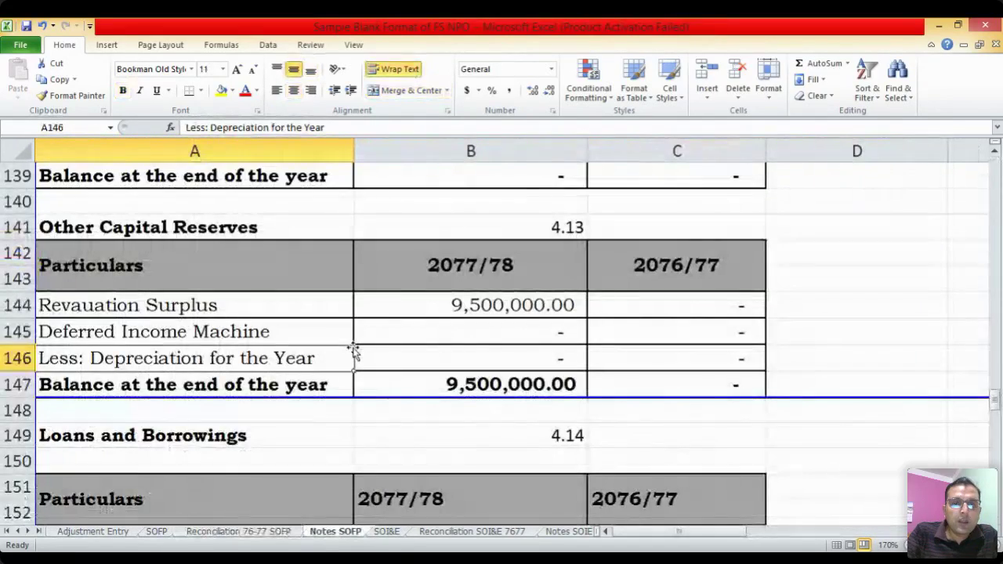
key("ctrl+Page_Down")
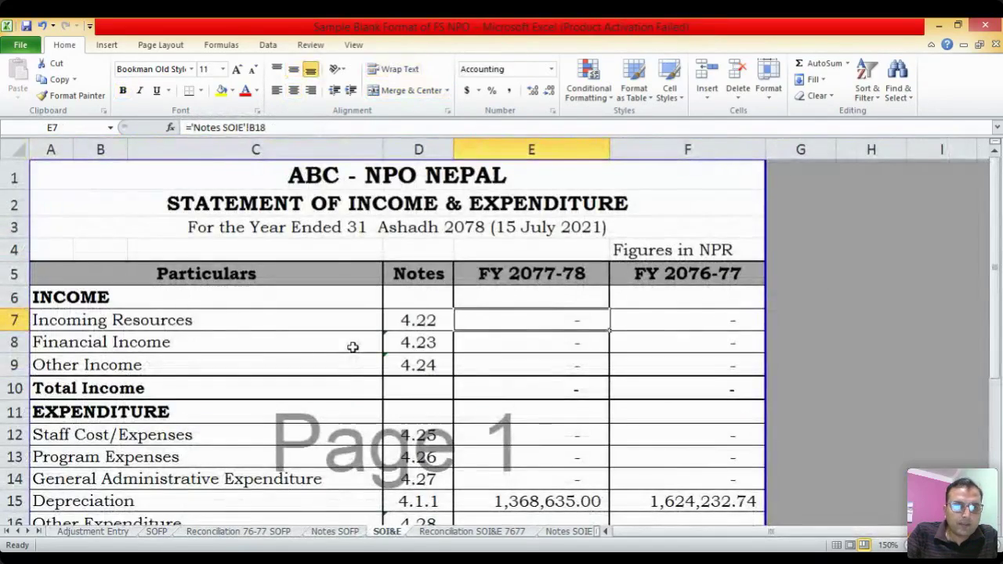
Go through the expenditure lines on SOI&E and trace Other Expenditure for FY 2077-78 to its note 4.28 on Notes SOIE
key("Down")
key("Down")
key("Down")
key("Down")
key("Down")
key("Down")
key("Down")
key("Down")
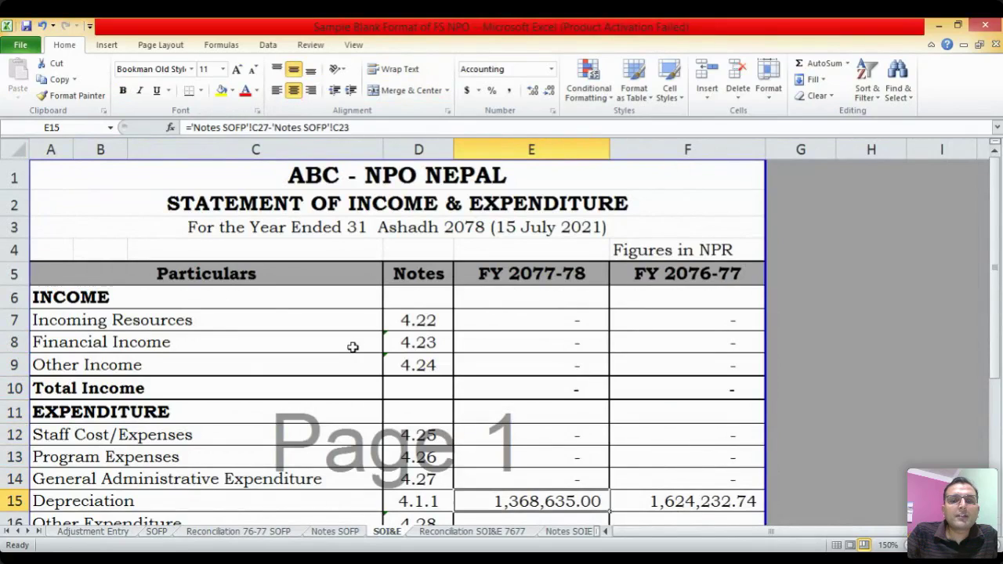
key("Down")
key("Down")
key("Down")
key("Down")
key("Up")
key("Up")
key("Up")
key("Up")
key("ctrl+bracketleft")
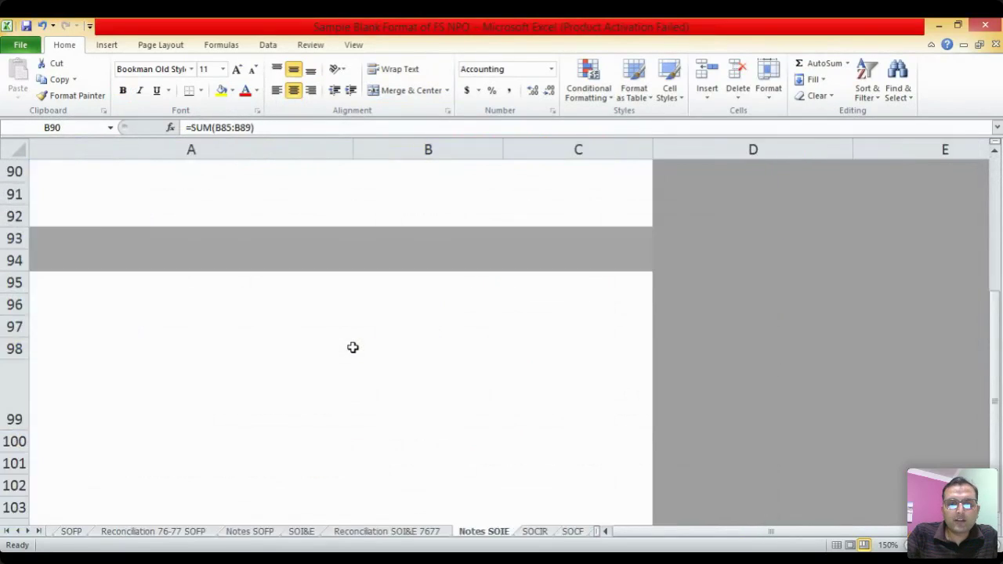
Examine the line items of the Other Expenditure note 4.28 and the rows above it on Notes SOIE
key("Up")
key("Up")
key("Up")
key("Up")
key("Up")
key("Up")
key("Up")
key("Up")
key("Up")
key("Up")
key("Up")
key("Up")
key("Up")
key("Up")
key("Down")
key("Left")
key("Down")
key("Up")
key("Up")
key("Up")
key("Up")
key("Down")
key("Down")
key("Down")
key("Down")
key("Down")
key("Down")
key("Down")
key("Down")
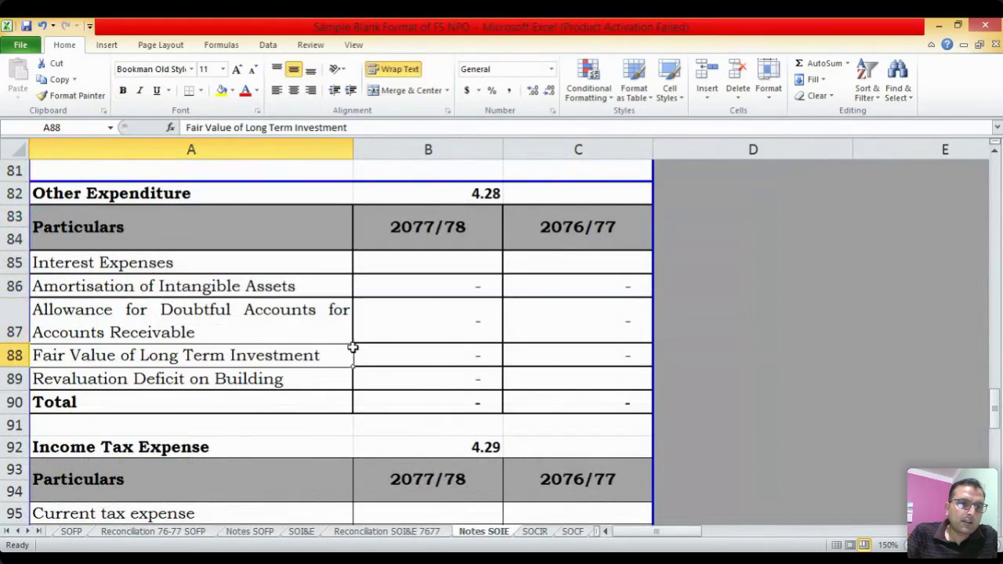
Link the 2077/78 Revaluation Deficit on Building in B89 of Notes SOIE to ='Adjustment Entry'!E5
key("Up")
key("Right")
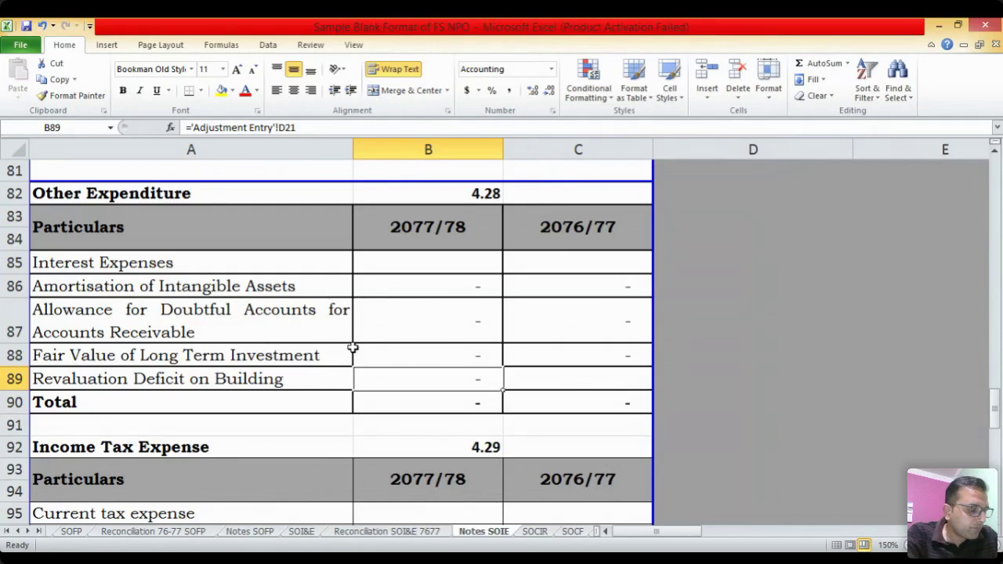
type("=")
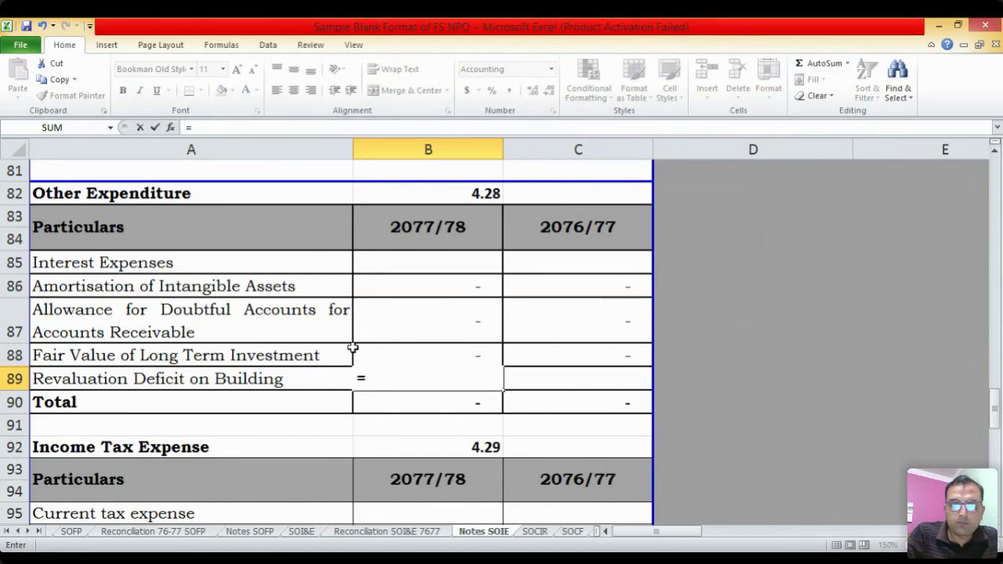
key("ctrl+Page_Up")
key("ctrl+Page_Up")
key("ctrl+Page_Up")
key("ctrl+Page_Up")
key("ctrl+Page_Up")
key("ctrl+Page_Up")
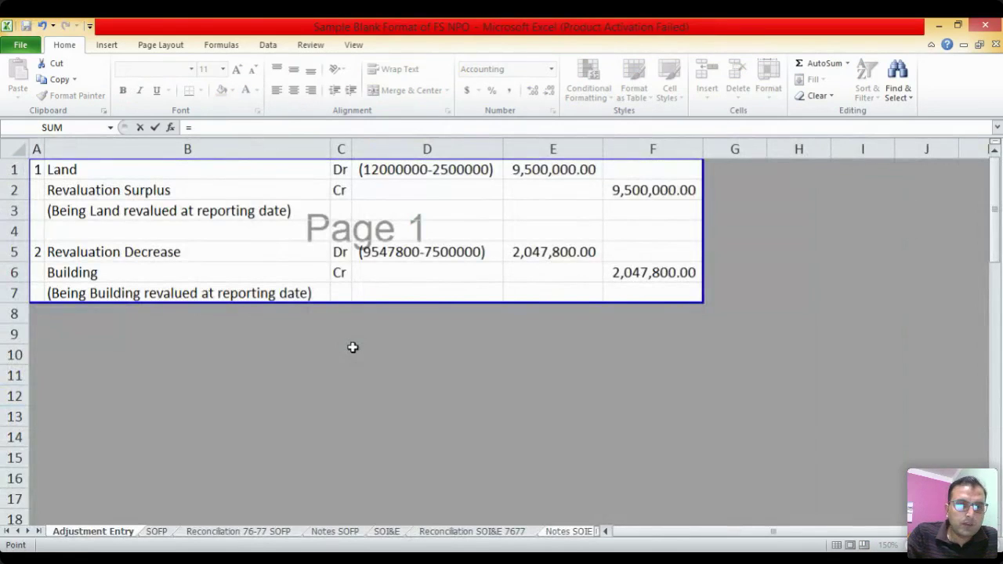
left_click(557, 250)
key("Return")
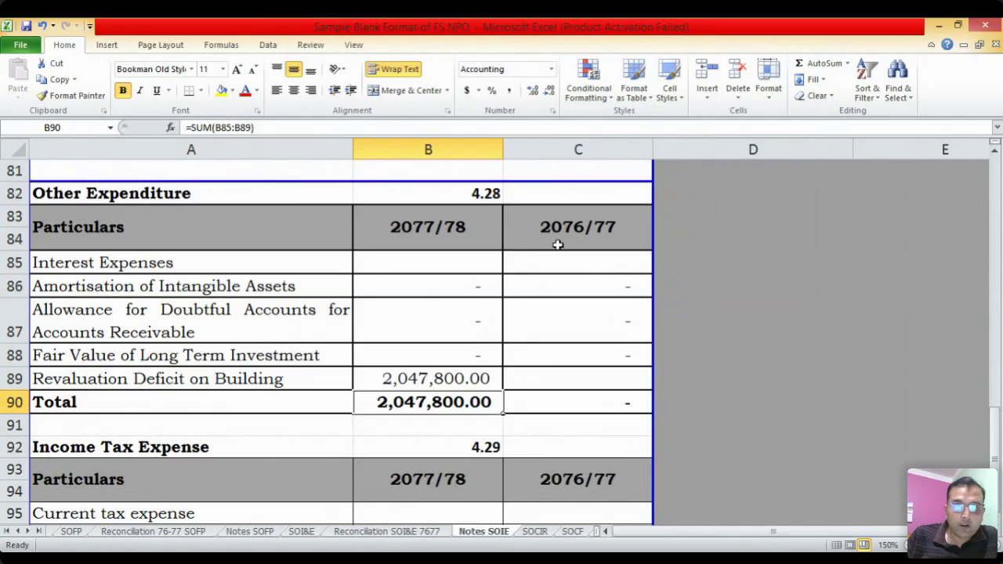
Check the Revaluation Deficit on Building link and trace the Other Expenditure total through its component lines
key("Up")
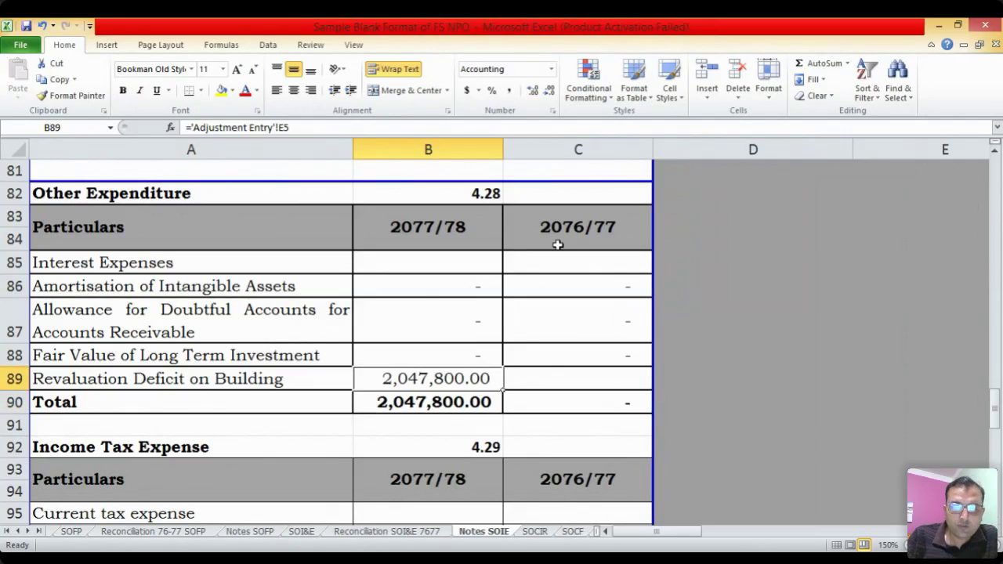
key("Left")
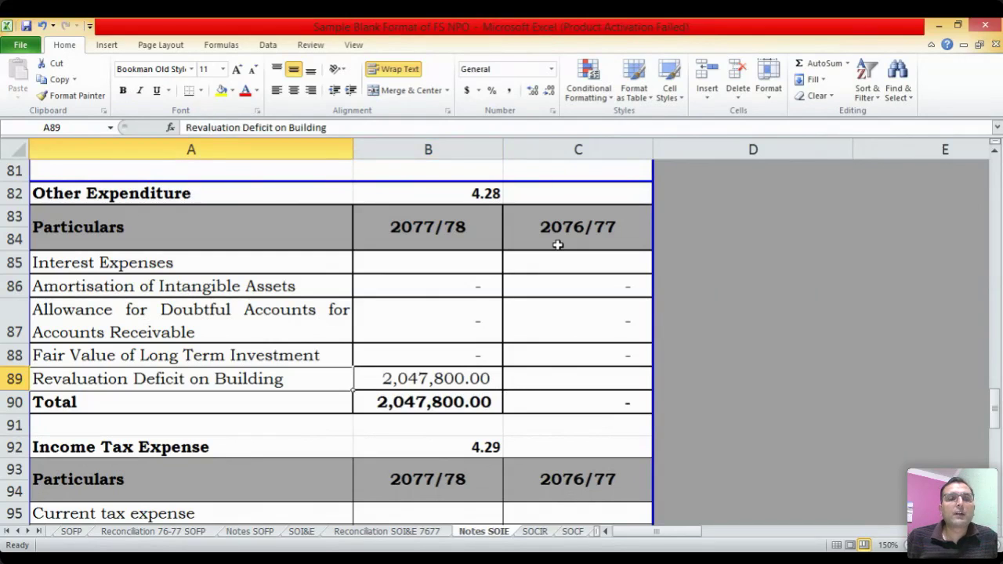
key("Right")
key("Down")
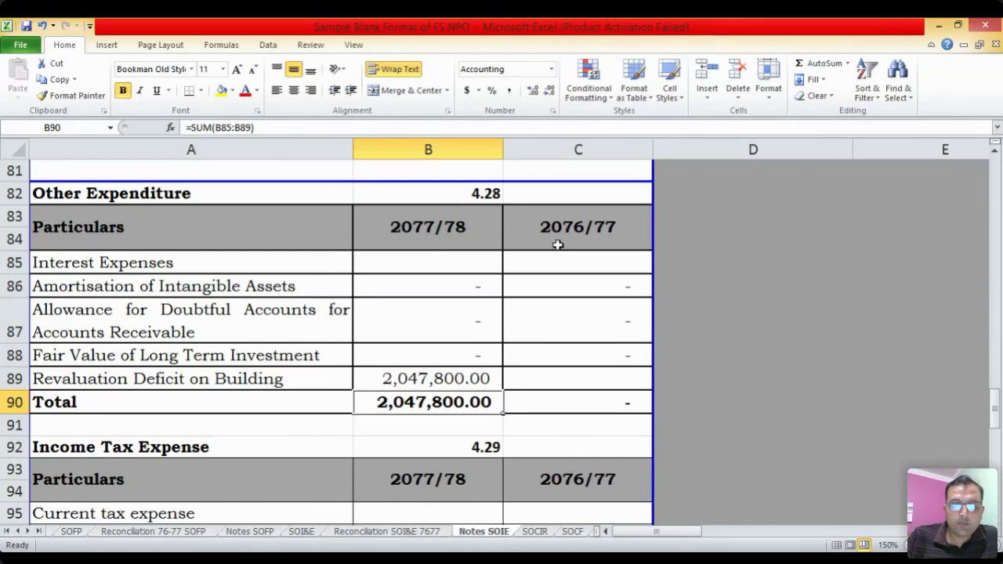
key("ctrl+bracketleft")
key("Down")
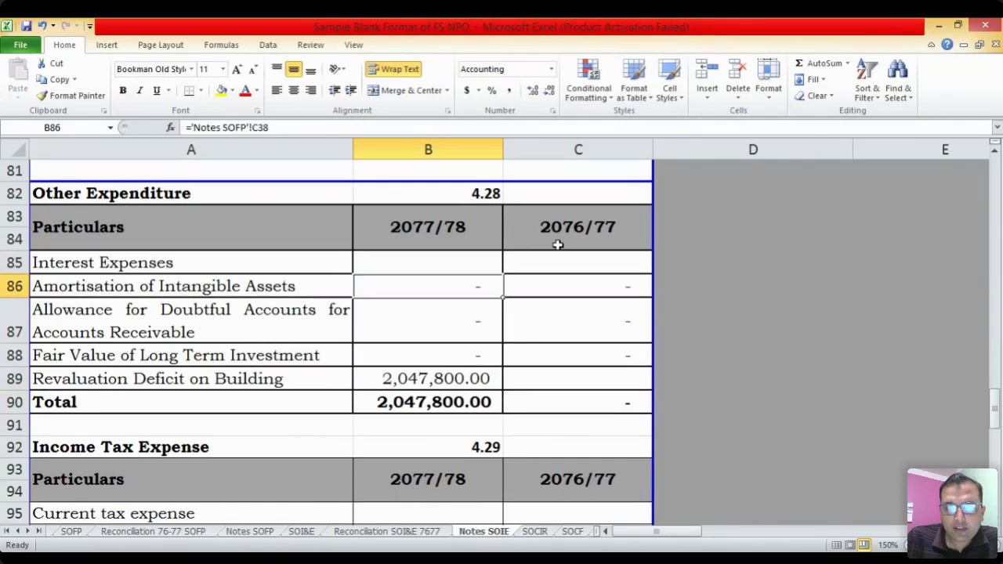
key("Down")
key("Down")
key("Down")
key("Down")
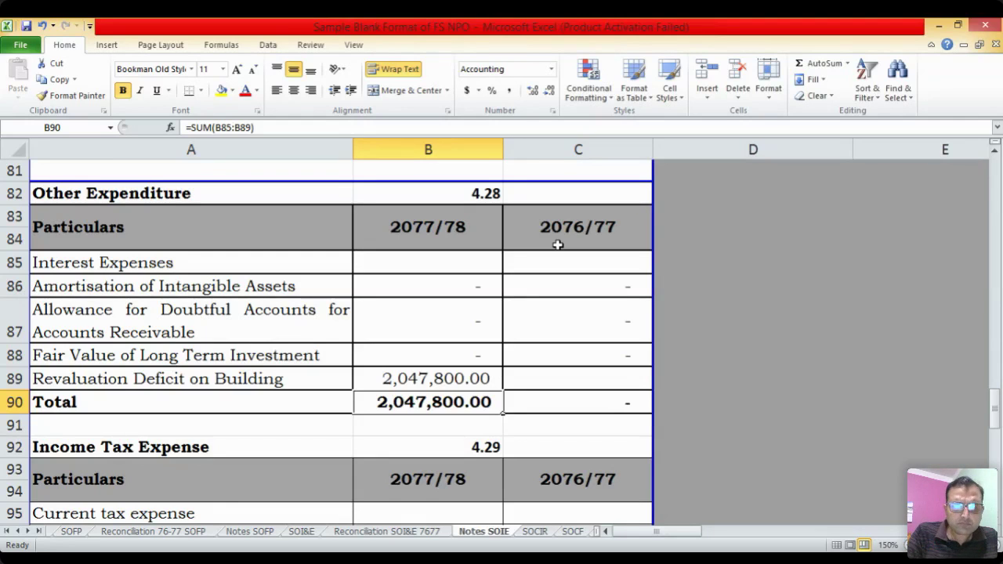
Look through the sheets from SOCIR to Statement of equipment and return to Notes SOFP
key("ctrl+Page_Down")
key("ctrl+Page_Down")
key("ctrl+Page_Down")
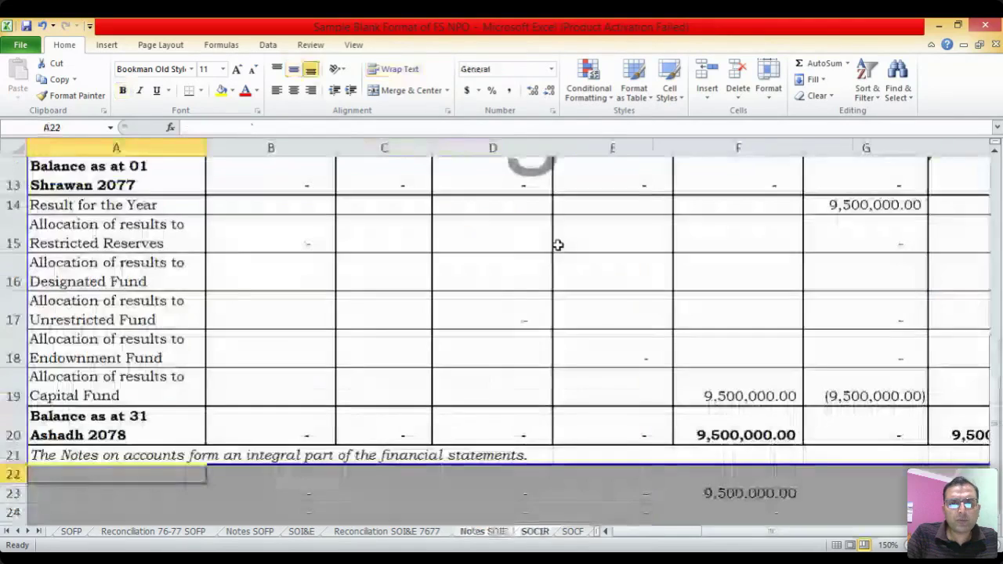
key("ctrl+Page_Down")
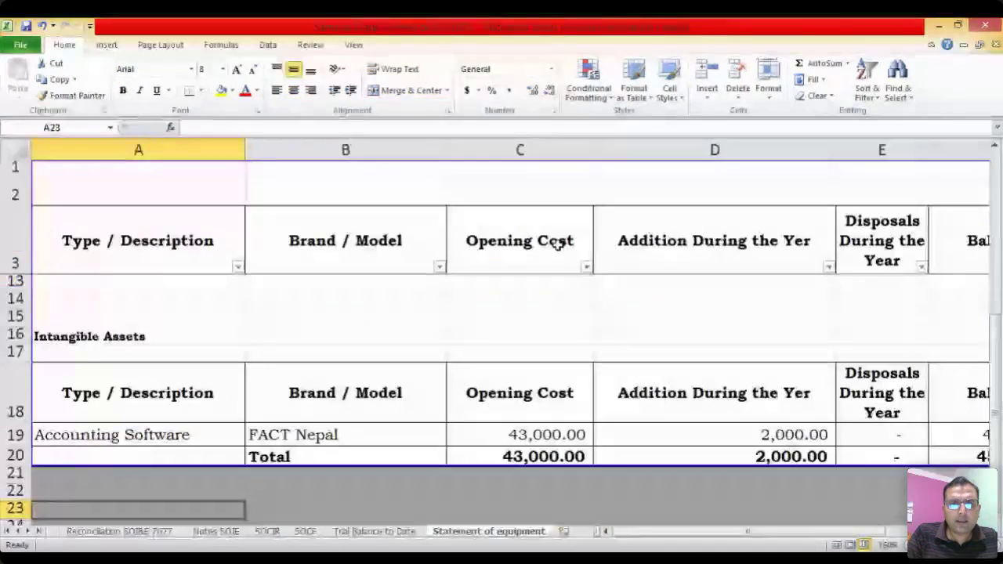
key("ctrl+Page_Up")
key("ctrl+Page_Up")
key("ctrl+Page_Up")
key("ctrl+Page_Up")
key("ctrl+Page_Up")
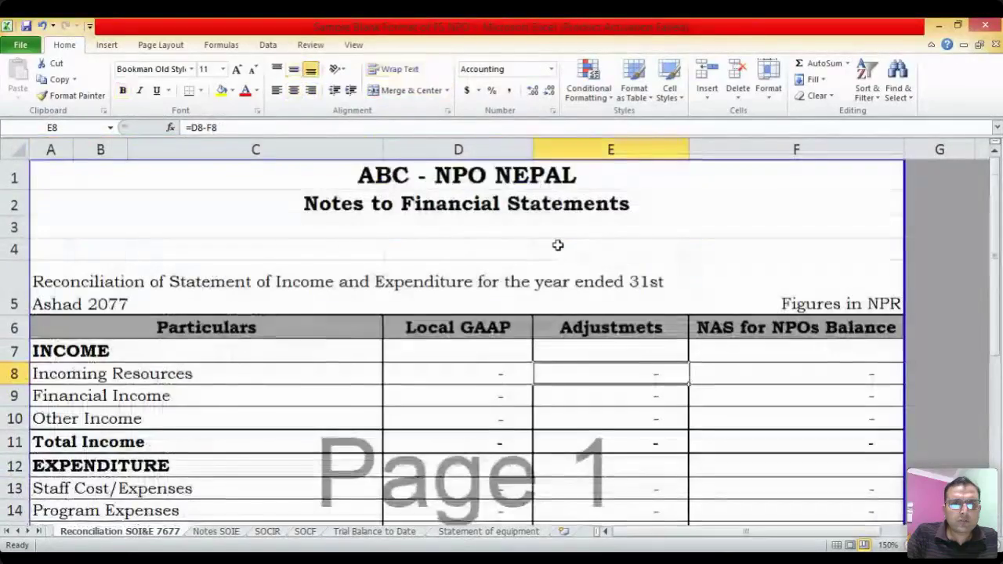
key("ctrl+Page_Up")
key("ctrl+Page_Up")
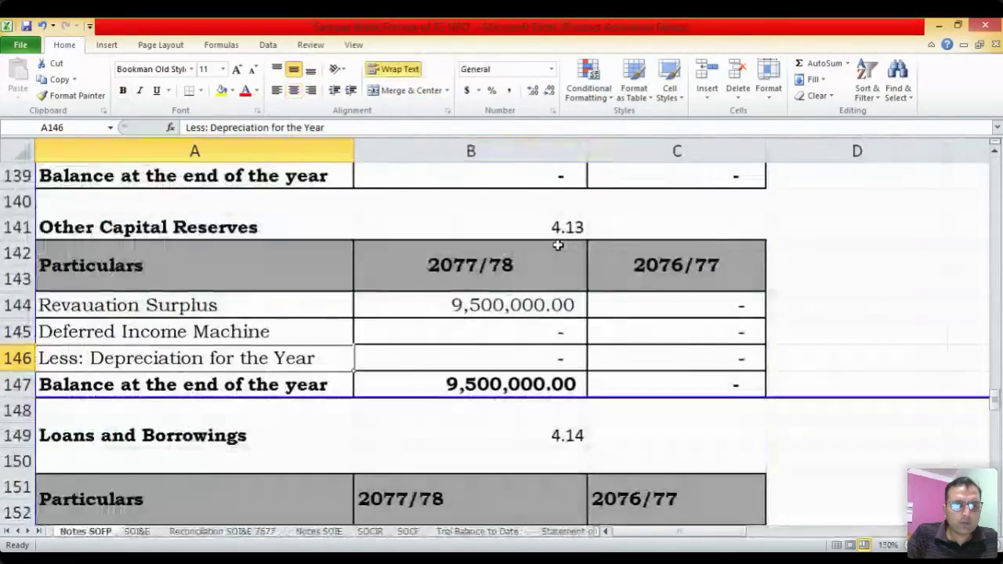
Go back to the Property, Plant and Equipment note 4.1 on Notes SOFP and inspect the Land opening balance in B7
key("ctrl+Page_Up")
key("ctrl+Page_Down")
key("Page_Up")
key("Page_Up")
key("Page_Up")
key("Page_Up")
key("Page_Up")
key("Page_Up")
key("Page_Up")
key("Page_Up")
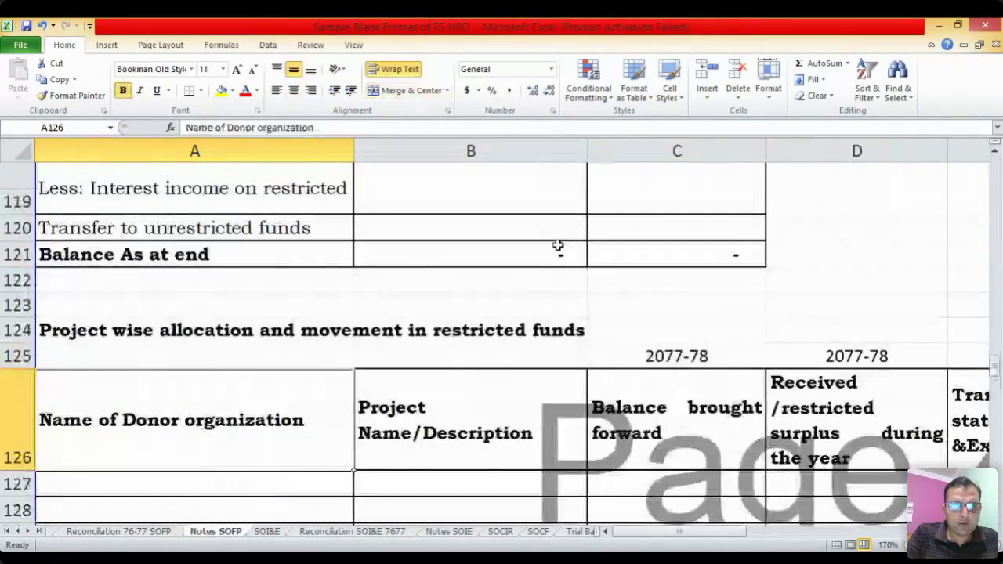
key("Page_Up")
key("Page_Up")
key("Down")
key("Right")
key("Down")
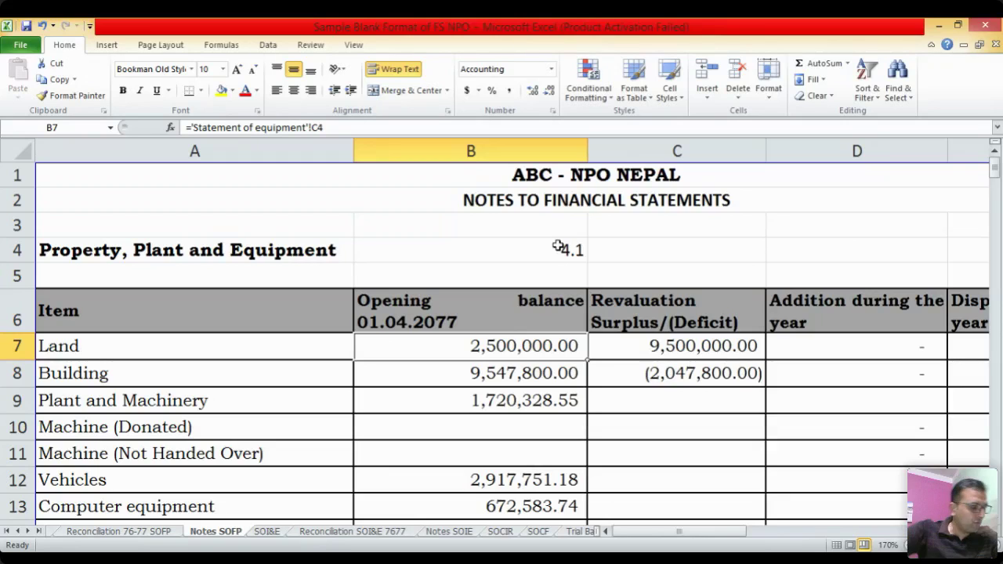
Start a cross-sheet link formula in D9 of Notes SOFP for Plant and Machinery's addition during the year
key("Down")
key("Down")
key("Right")
key("Right")
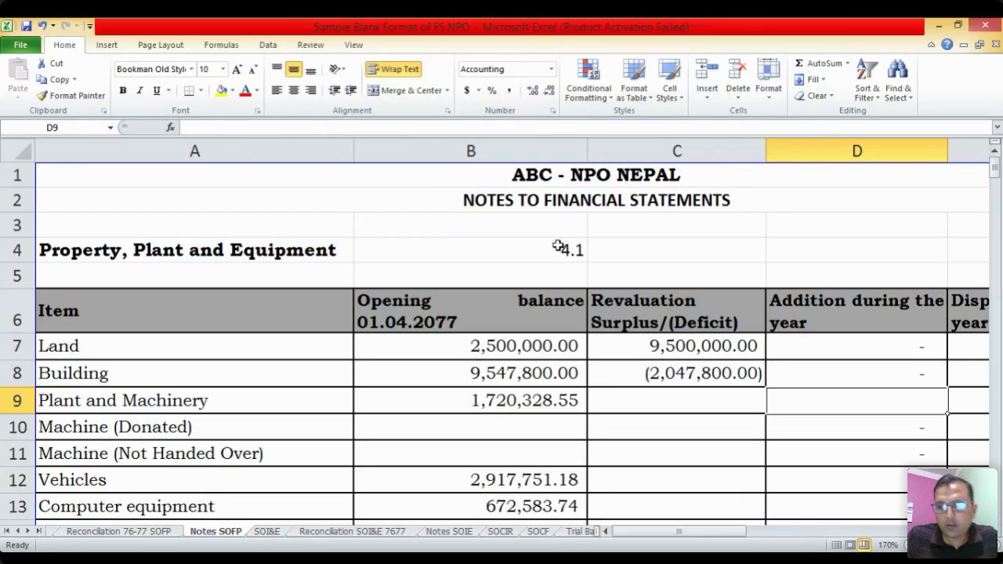
key("Down")
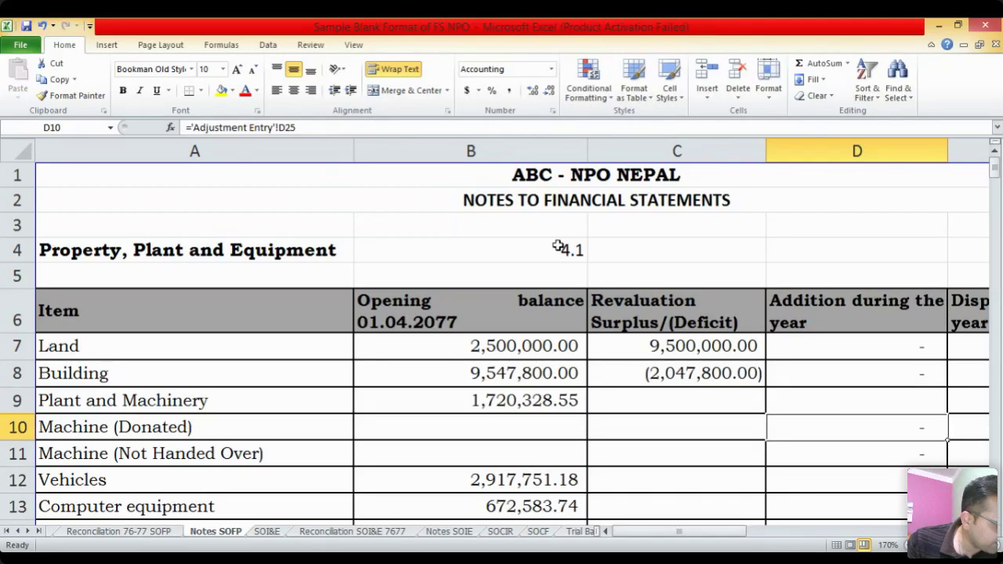
key("Up")
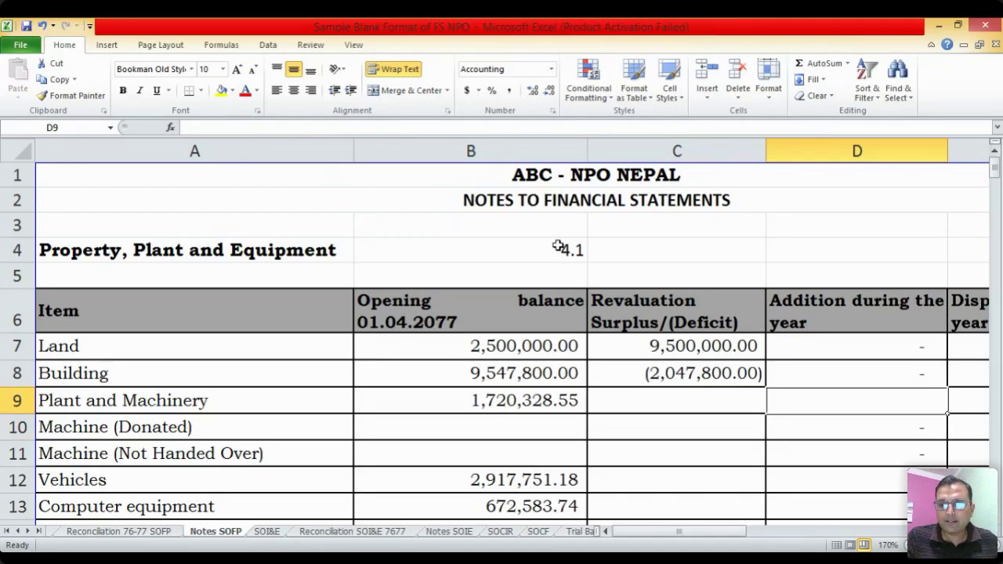
type("=")
key("ctrl+Page_Down")
key("ctrl+Page_Down")
key("ctrl+Page_Down")
key("ctrl+Page_Down")
key("ctrl+Page_Down")
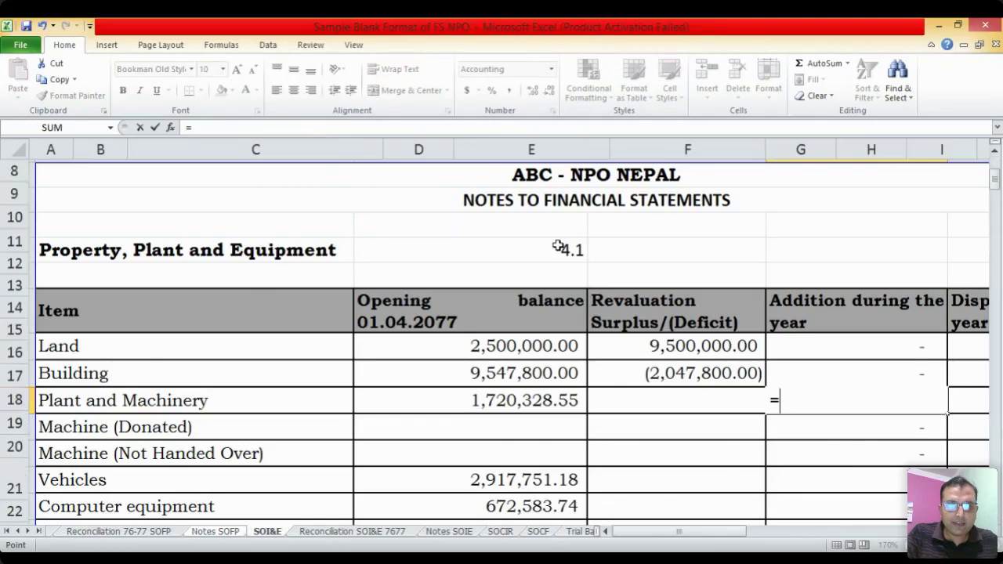
Link the Plant and Machinery addition during the year to cell D6 of the Statement of equipment sheet
key("ctrl+Page_Up")
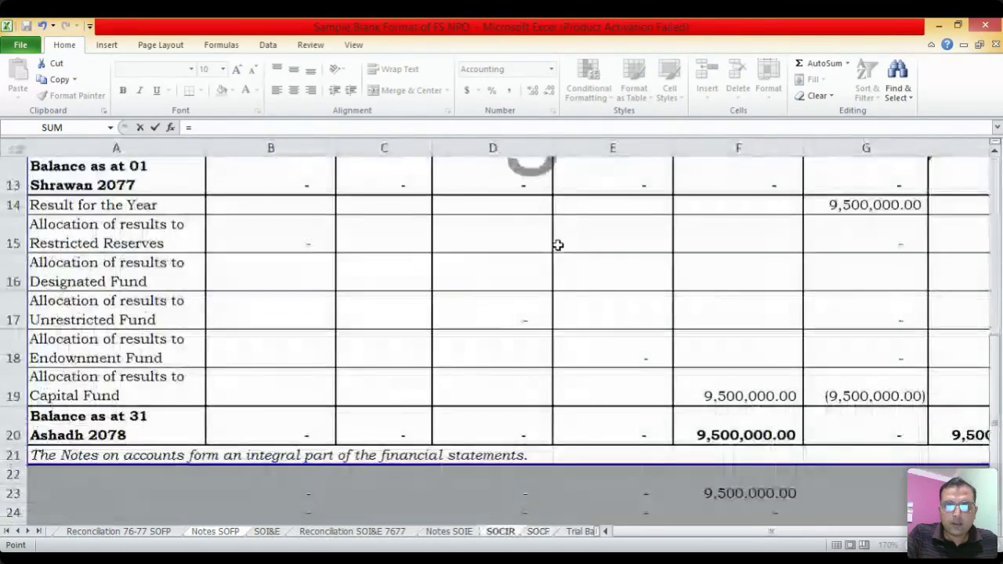
key("ctrl+Page_Down")
key("ctrl+Page_Down")
key("ctrl+Page_Down")
key("ctrl+Home")
key("Down")
key("Down")
key("Down")
key("Down")
key("Down")
key("Down")
key("Up")
key("Up")
key("Up")
key("Up")
key("Right")
key("Right")
key("Right")
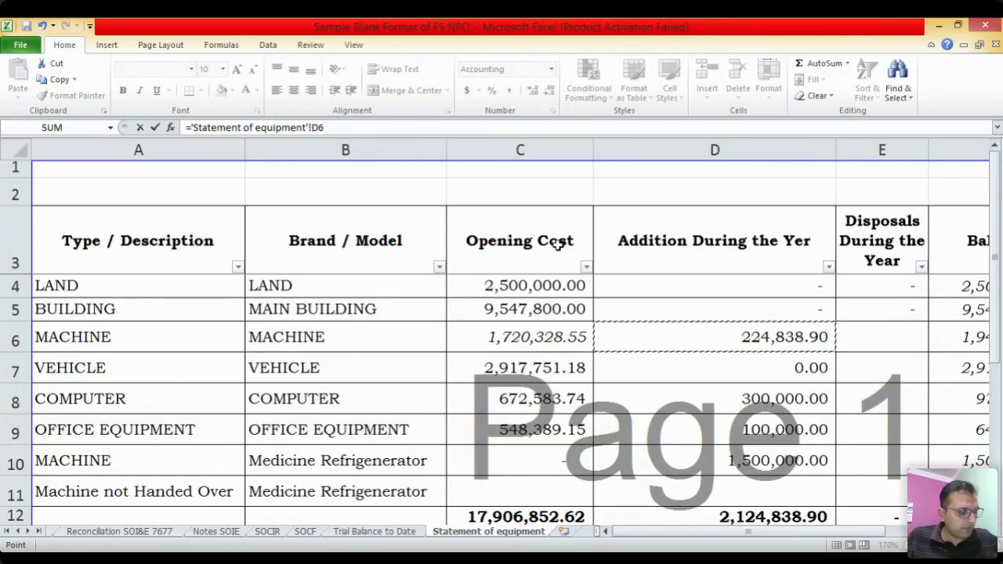
key("Return")
key("Down")
key("Up")
key("Up")
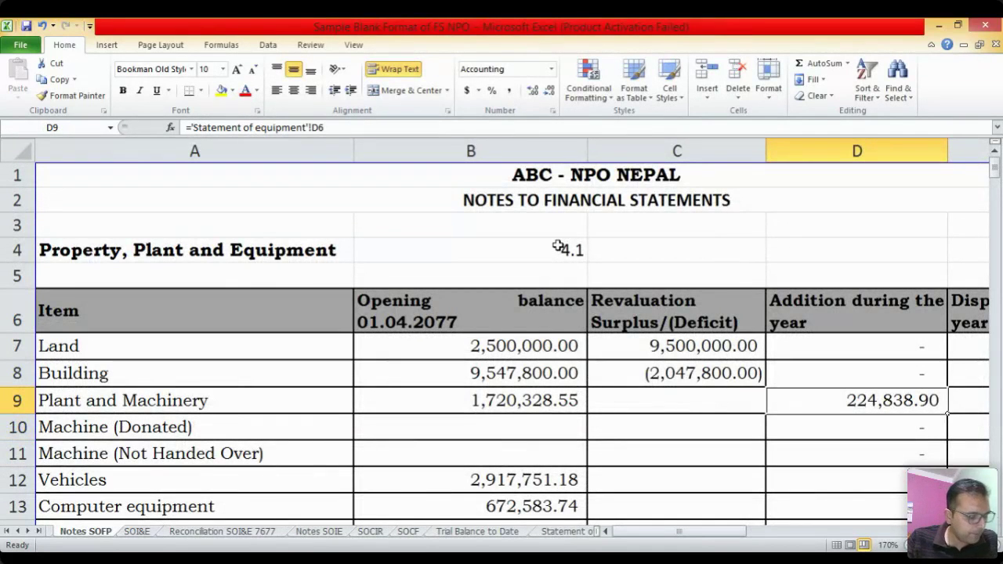
Check the Machine (Donated) row and the formula in its addition during the year cell
key("Down")
key("Down")
key("Up")
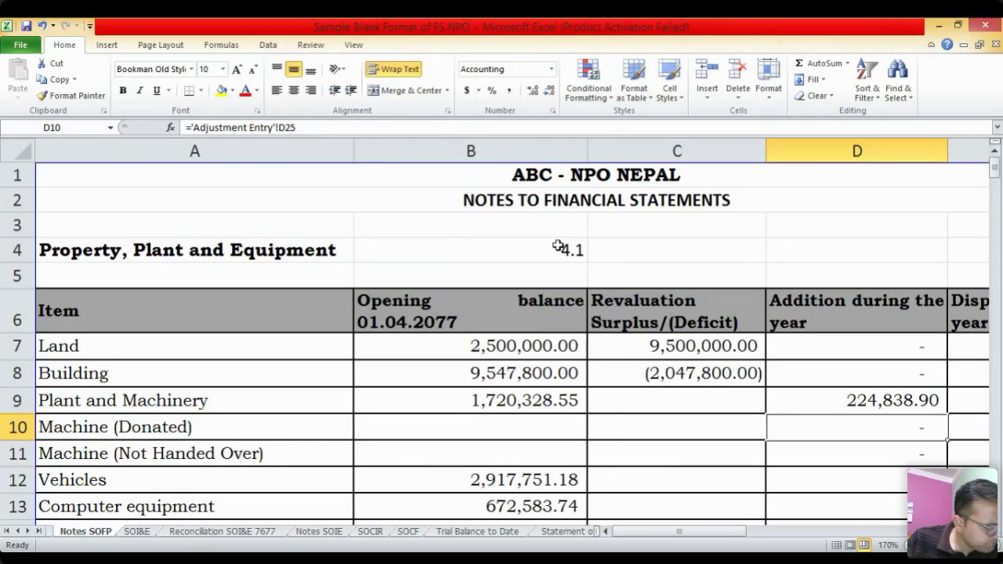
key("Left")
key("Left")
key("Left")
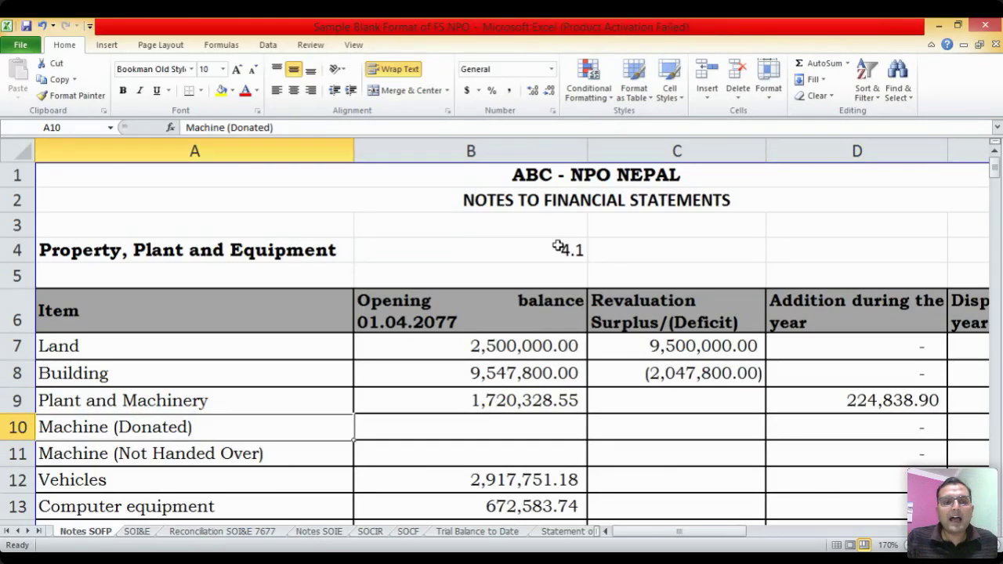
key("Right")
key("Right")
key("Right")
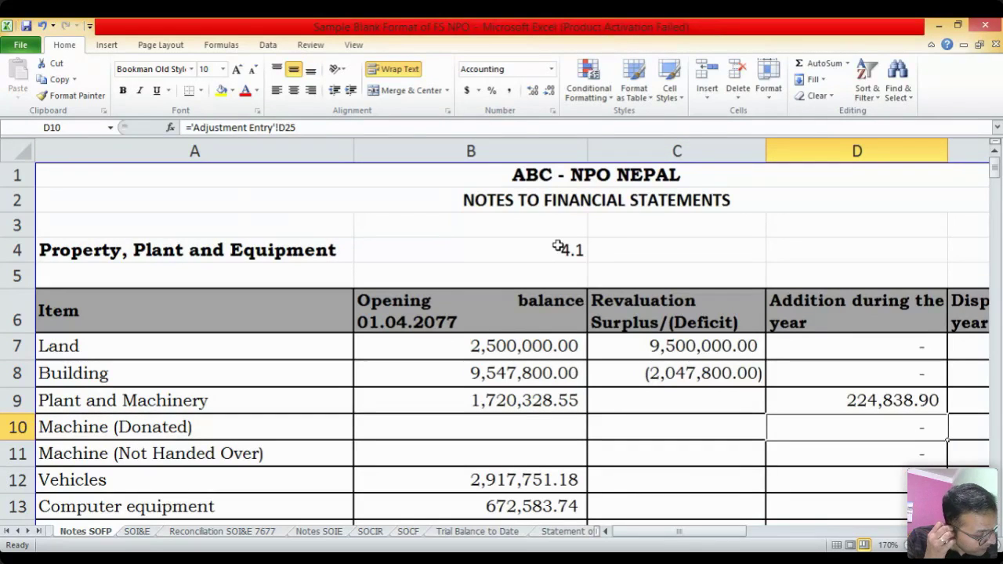
type("=")
key("ctrl+Page_Down")
key("ctrl+Page_Down")
key("ctrl+Page_Down")
key("ctrl+Page_Down")
key("ctrl+Page_Down")
key("ctrl+Page_Down")
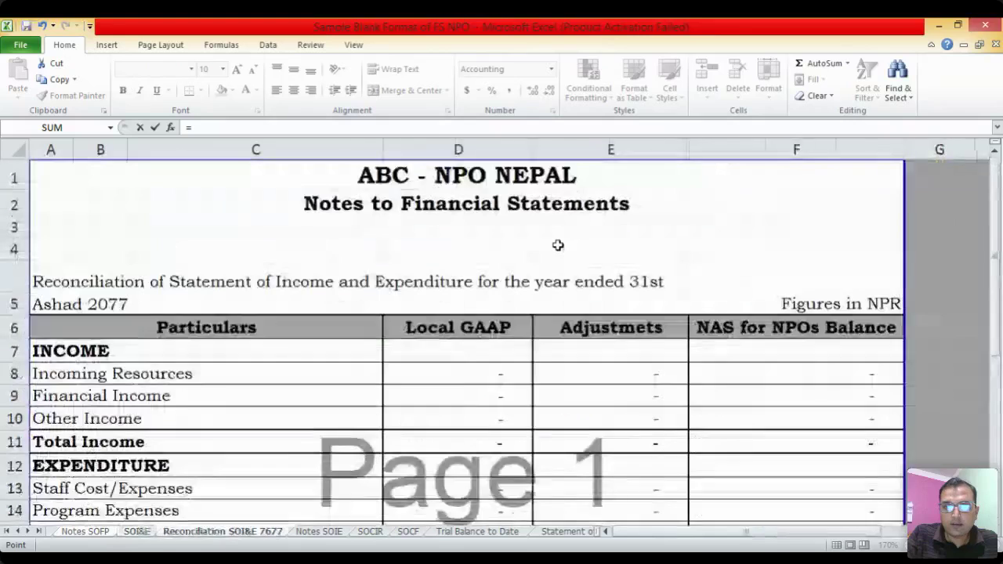
key("ctrl+Page_Down")
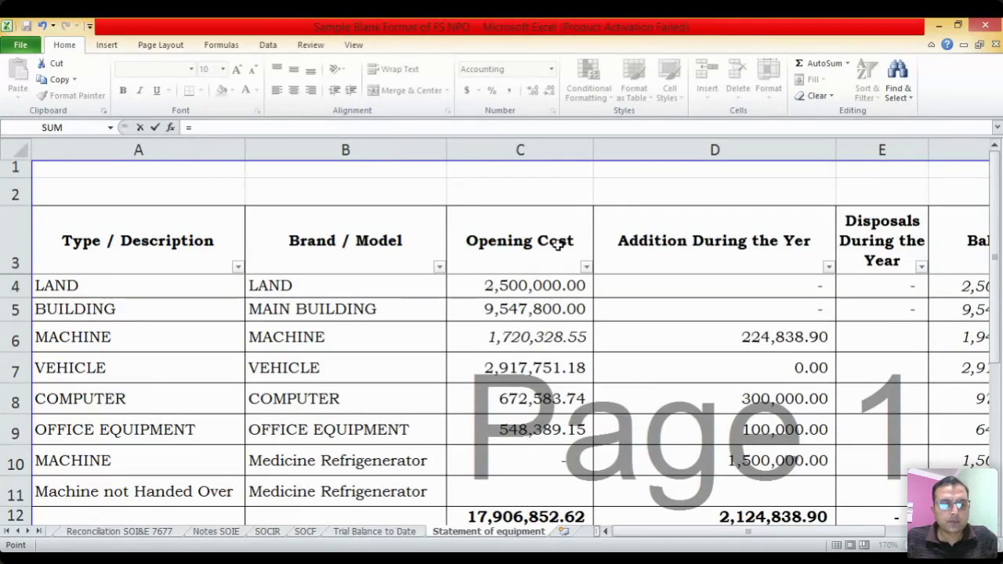
key("Escape")
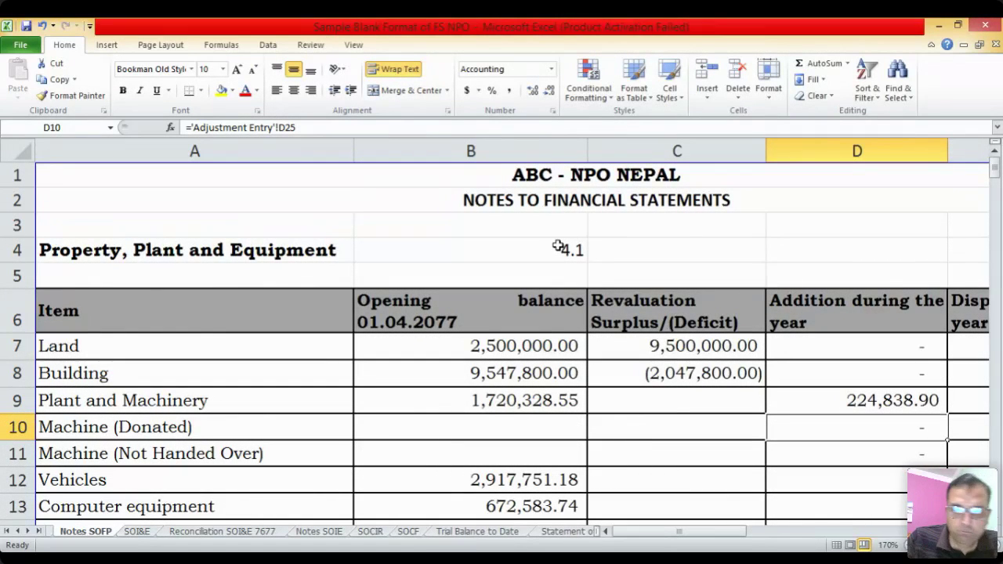
Link the Computer equipment addition during the year to cell D8 of the Statement of equipment sheet
key("Down")
key("Down")
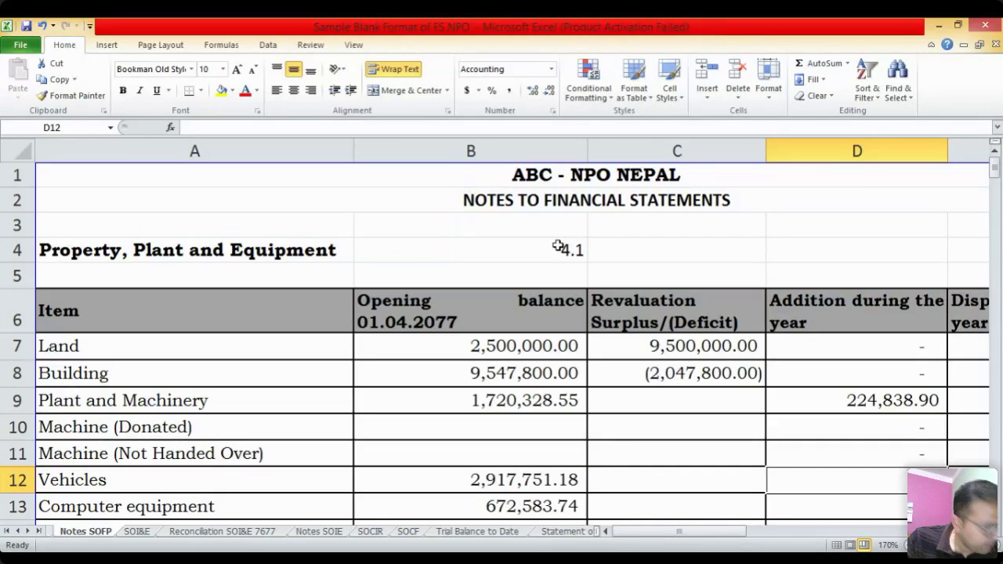
key("Down")
key("Down")
key("Up")
key("Up")
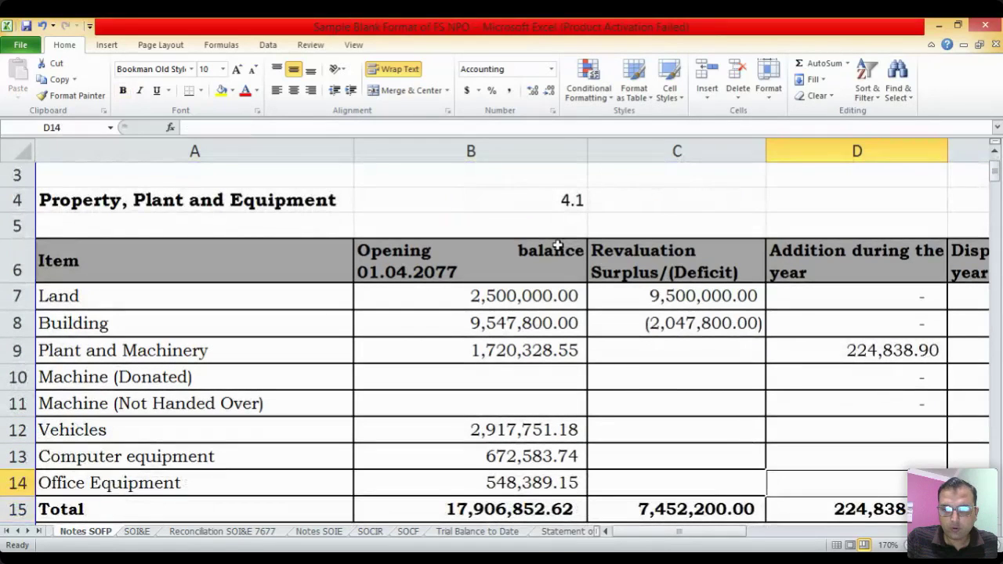
type("=")
key("ctrl+Page_Down")
key("ctrl+Page_Down")
key("ctrl+Page_Down")
key("ctrl+Page_Down")
key("ctrl+Page_Down")
key("ctrl+Page_Down")
key("ctrl+Page_Down")
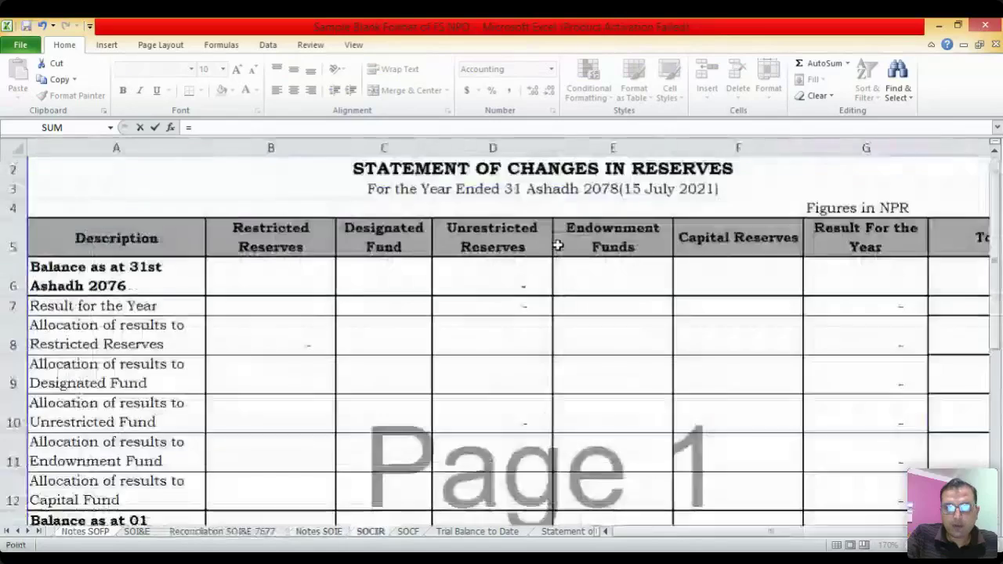
left_click(178, 402)
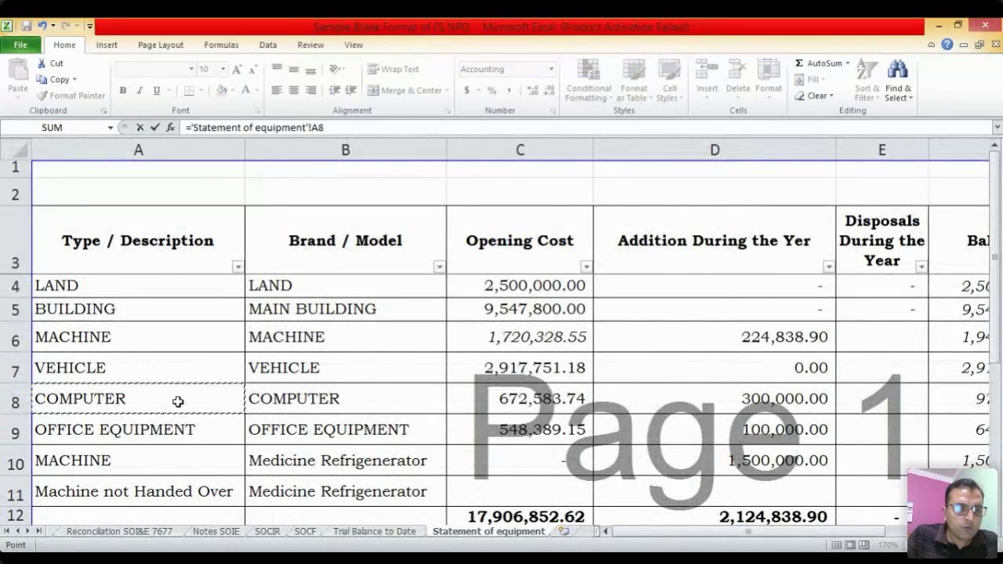
key("Right")
key("Right")
key("Right")
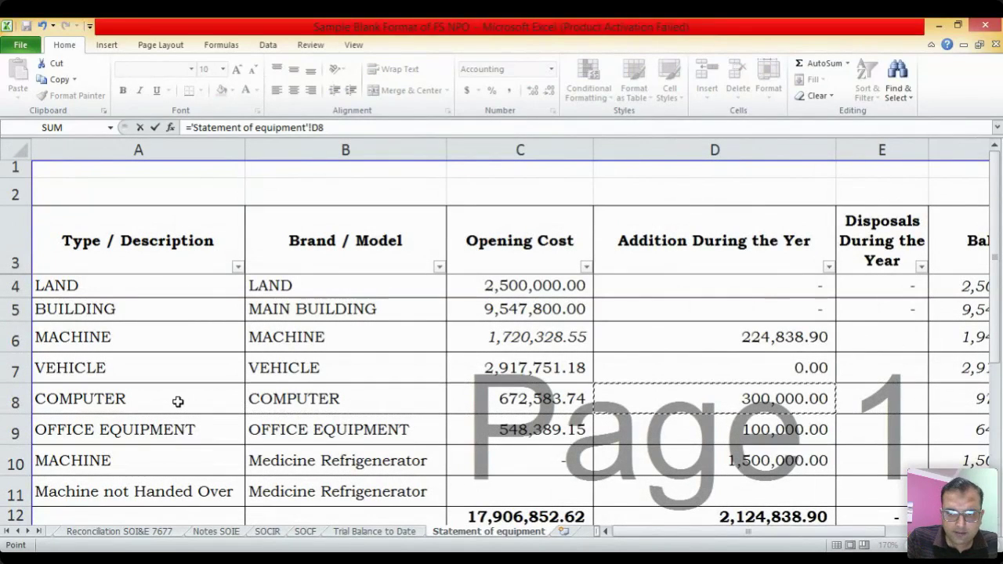
key("BackSpace")
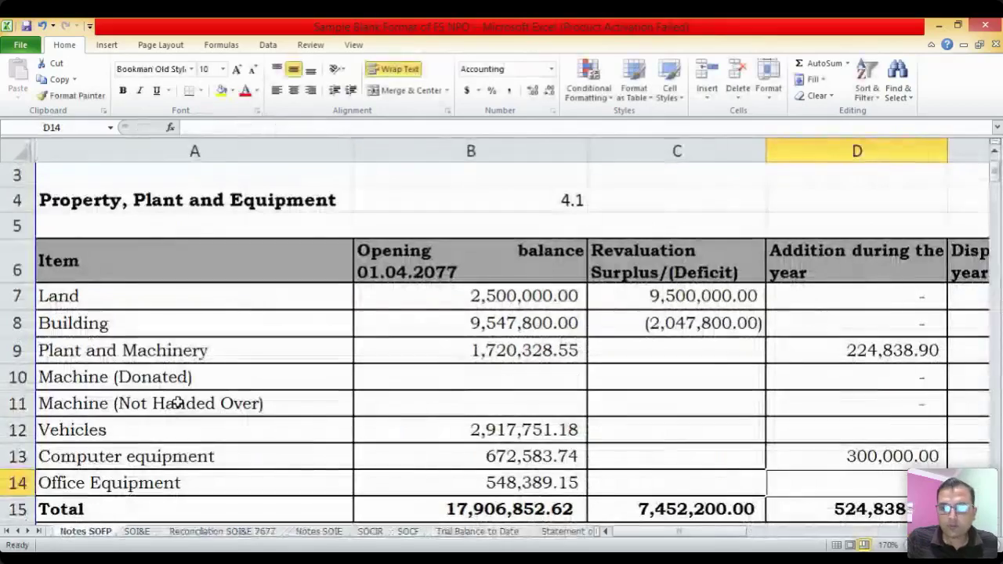
Link the Office Equipment addition during the year to cell D9 of the Statement of equipment sheet
key("ctrl+Page_Down")
key("ctrl+Page_Down")
key("ctrl+Page_Down")
key("ctrl+Page_Down")
key("ctrl+Page_Down")
key("ctrl+Page_Down")
key("ctrl+Page_Down")
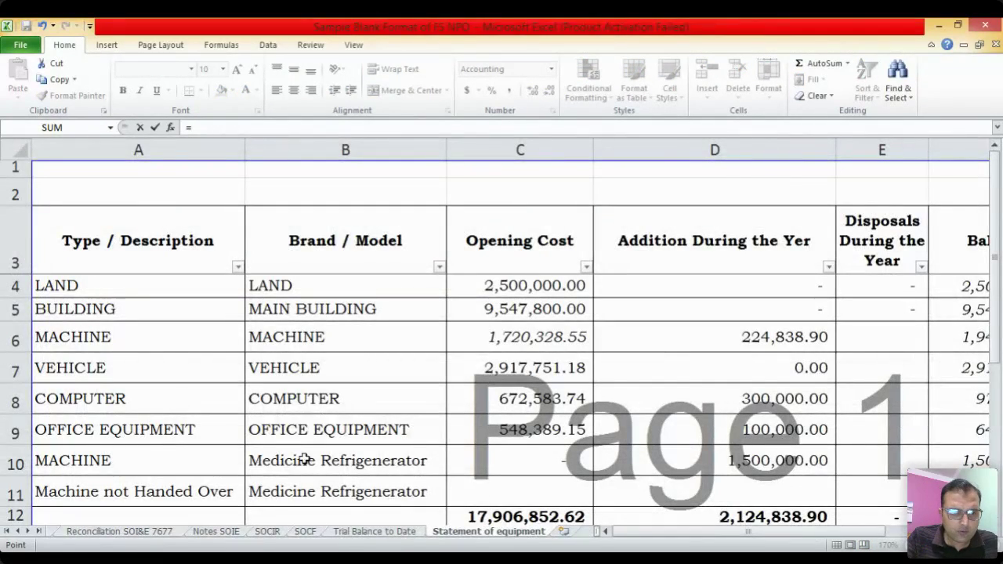
left_click(309, 418)
key("Right")
key("Right")
key("Right")
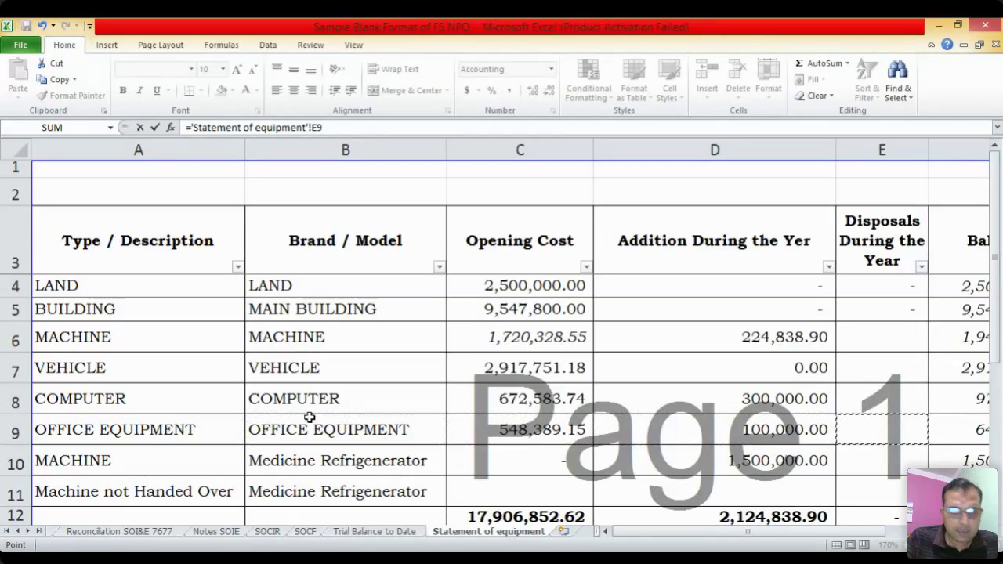
key("Left")
key("Return")
Review the addition during the year figures and formulas from Land to Office Equipment in the note 4.1 table
key("Down")
key("Up")
key("ctrl+bracketleft")
key("Down")
key("Up")
key("shift+Down")
key("shift+Down")
key("shift+Down")
key("shift+Down")
key("shift+Down")
key("shift+Down")
key("shift+Down")
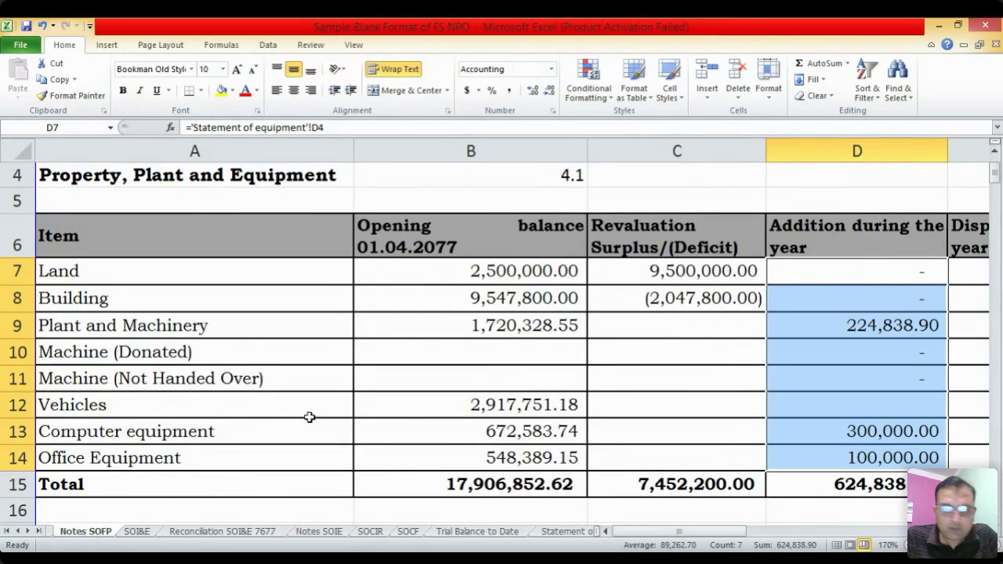
key("Down")
key("Down")
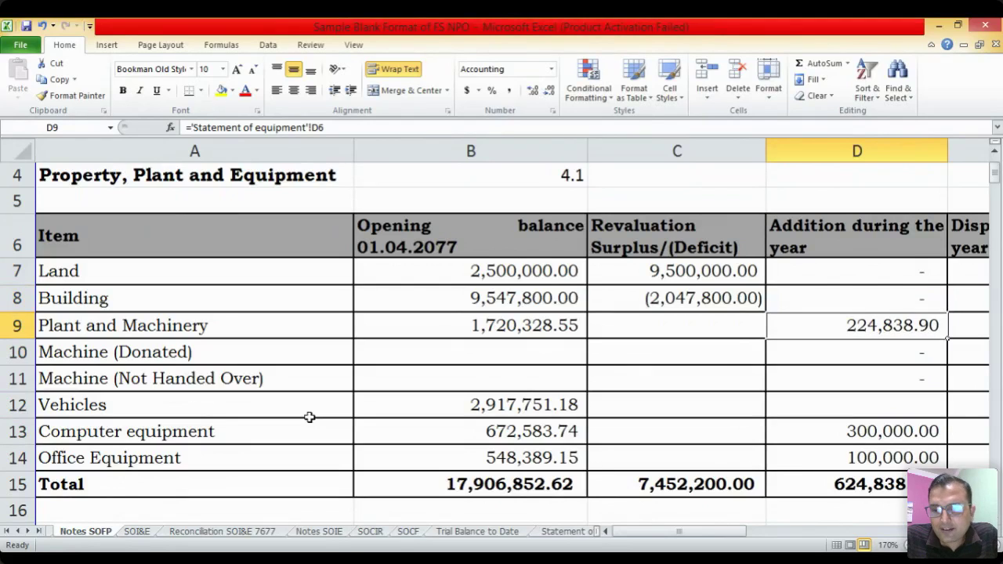
key("Down")
key("Down")
key("Down")
key("Down")
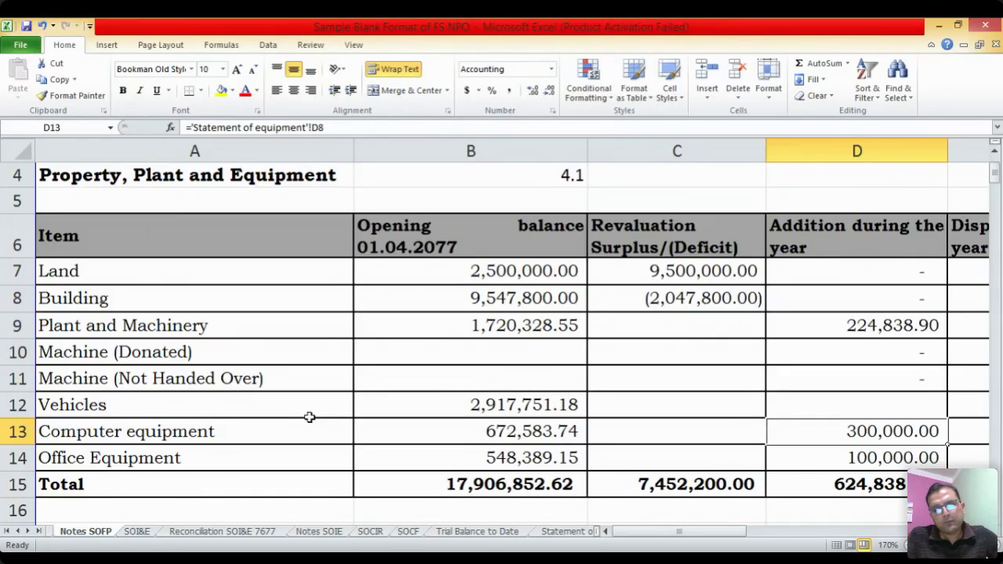
Fill the land and building revaluation rows (B78:C79) on the Trial Balance to Date sheet with green
key("ctrl+Page_Down")
key("ctrl+Page_Down")
key("ctrl+Page_Down")
key("ctrl+Page_Down")
key("ctrl+Page_Down")
key("ctrl+Page_Down")
key("ctrl+Page_Down")
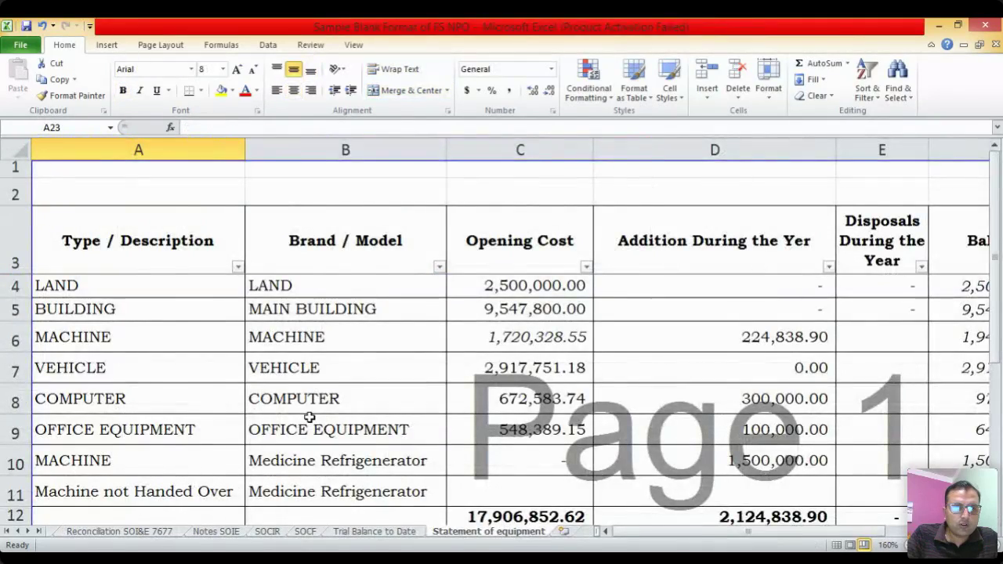
key("ctrl+Page_Up")
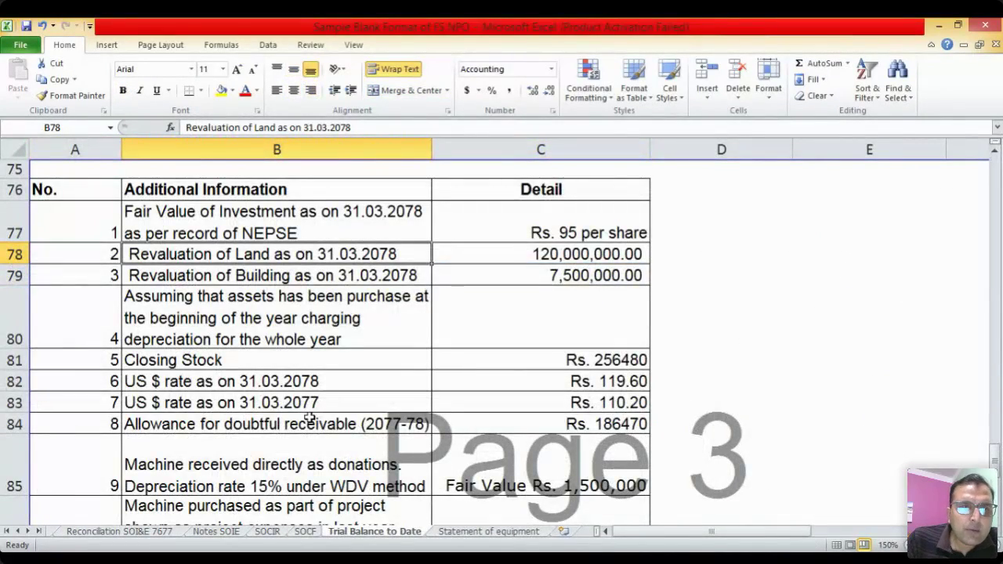
key("shift+Down")
key("shift+Right")
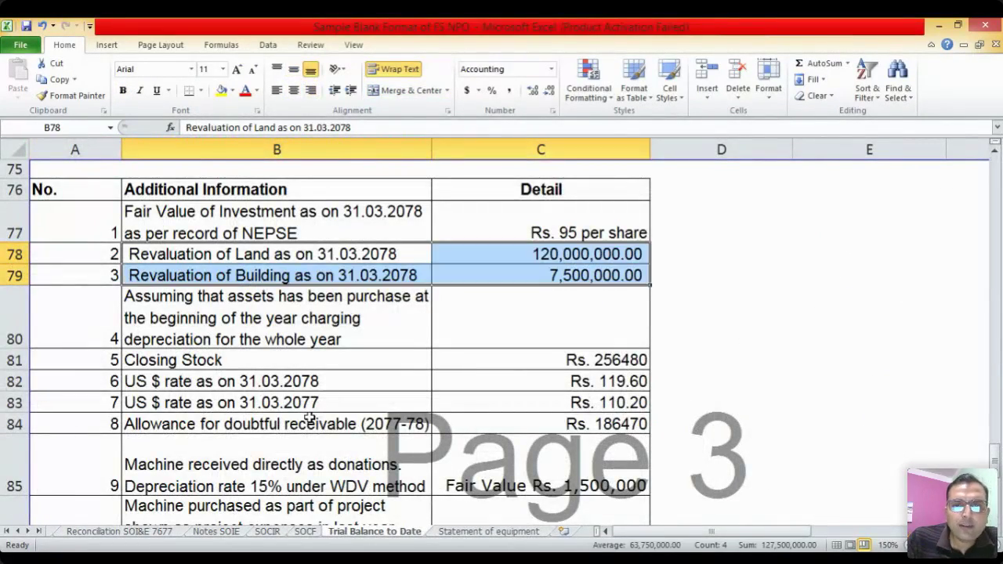
left_click(222, 91)
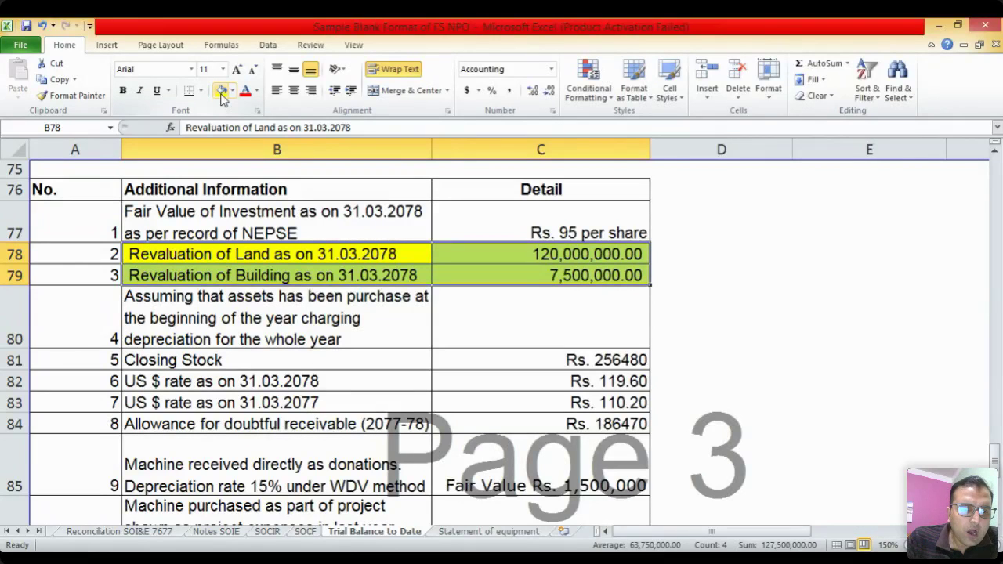
Examine the additional information on the donated machine and the machine not handed over, including their fair values
key("Down")
key("Down")
key("Down")
key("Down")
key("Down")
key("Down")
key("Down")
key("Down")
key("Down")
key("Up")
key("Up")
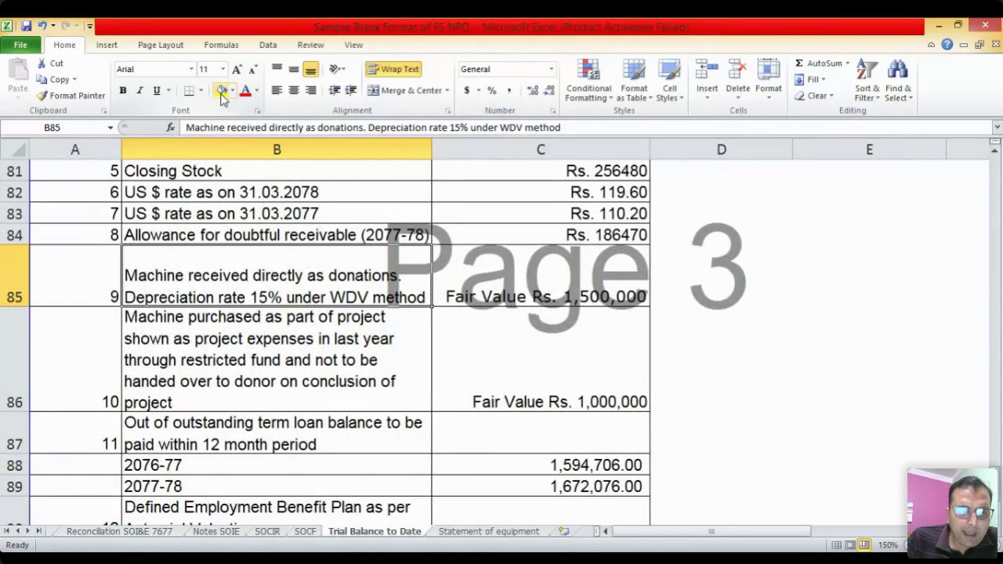
key("shift+Right")
key("shift+Down")
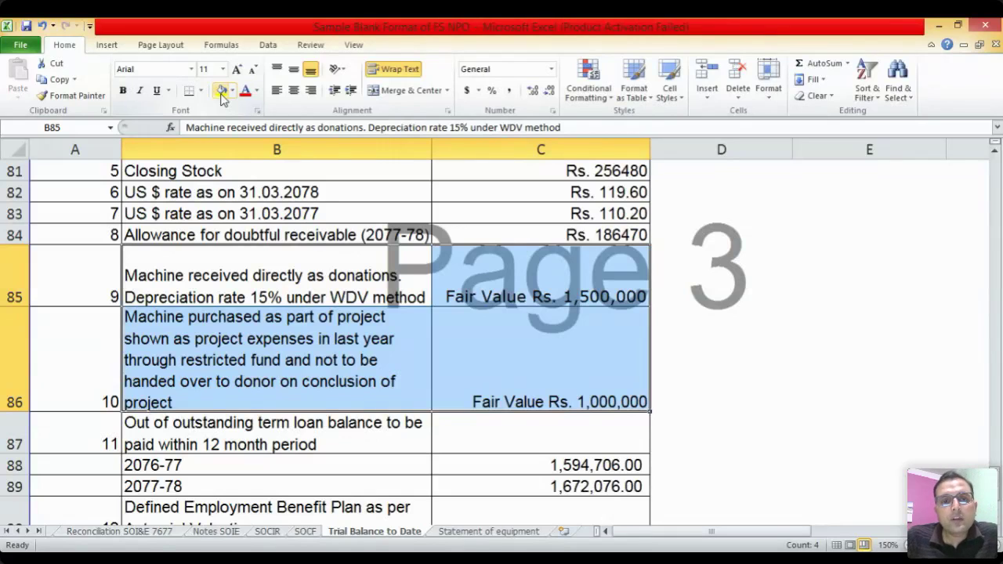
left_click(206, 249)
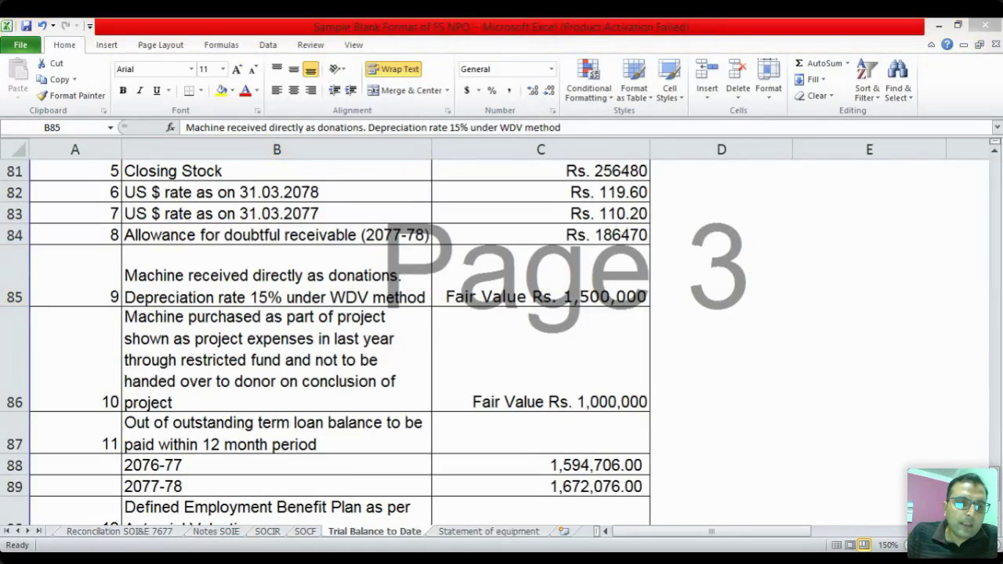
left_click(484, 312)
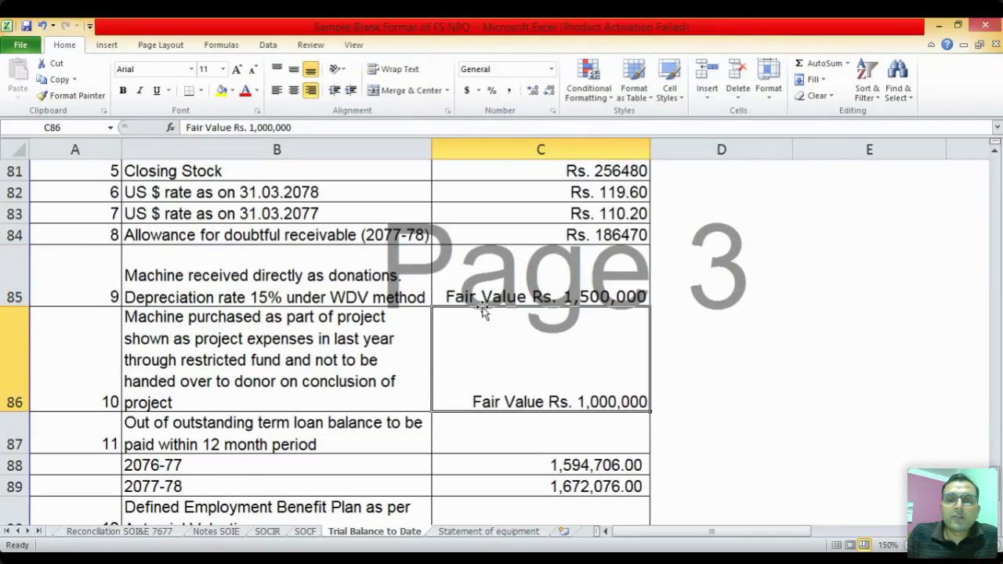
key("Up")
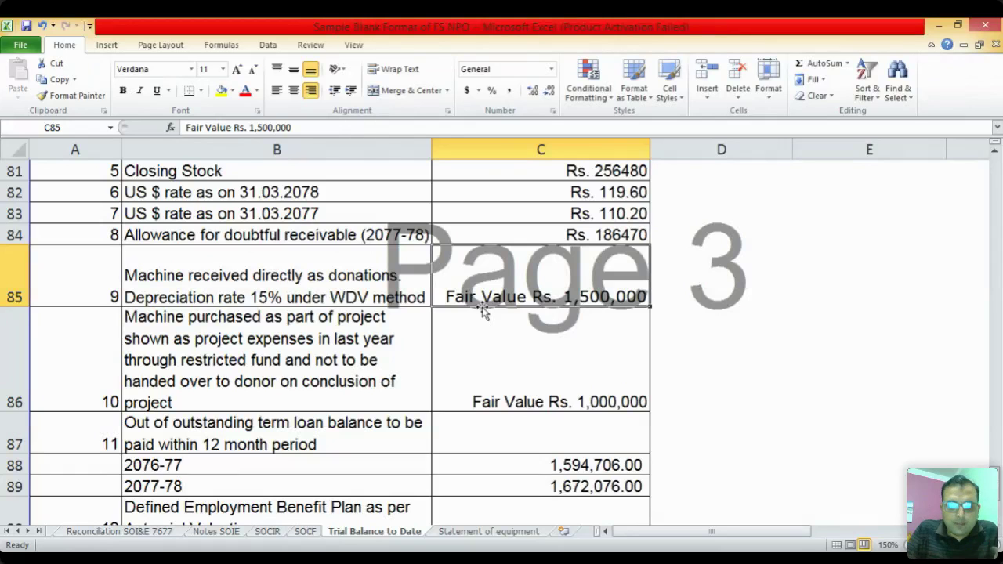
Number a new entry 3 in cell A9 of the Adjustment Entry sheet, below the building revaluation entry
key("ctrl+Page_Up")
key("ctrl+Page_Up")
key("ctrl+Page_Up")
key("ctrl+Page_Up")
key("ctrl+Page_Up")
key("ctrl+Page_Up")
key("ctrl+Page_Up")
key("ctrl+Page_Up")
key("ctrl+Page_Up")
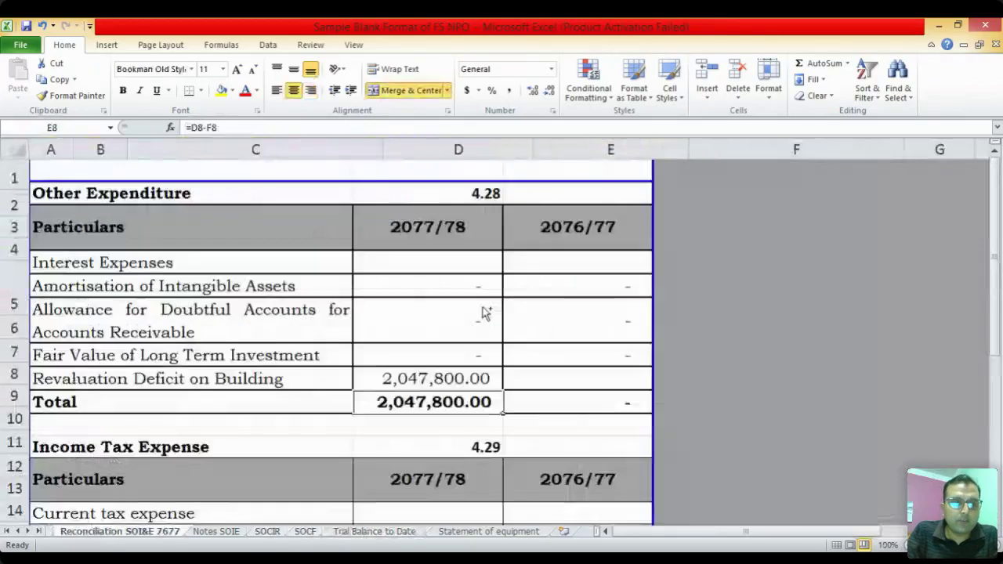
key("Down")
key("Down")
key("Down")
key("Down")
key("Down")
key("Down")
key("Down")
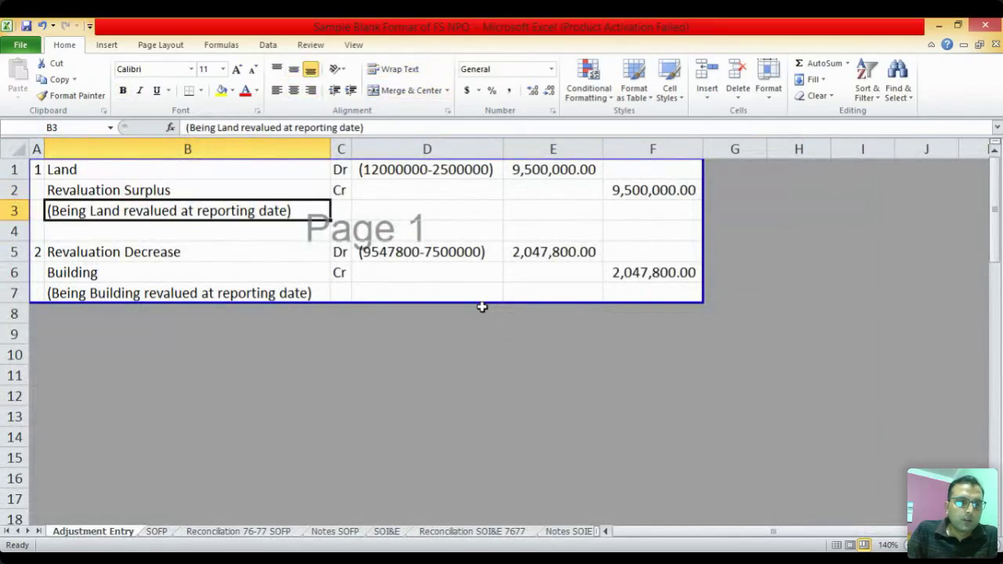
key("Left")
type("3")
key("Return")
key("Up")
key("Right")
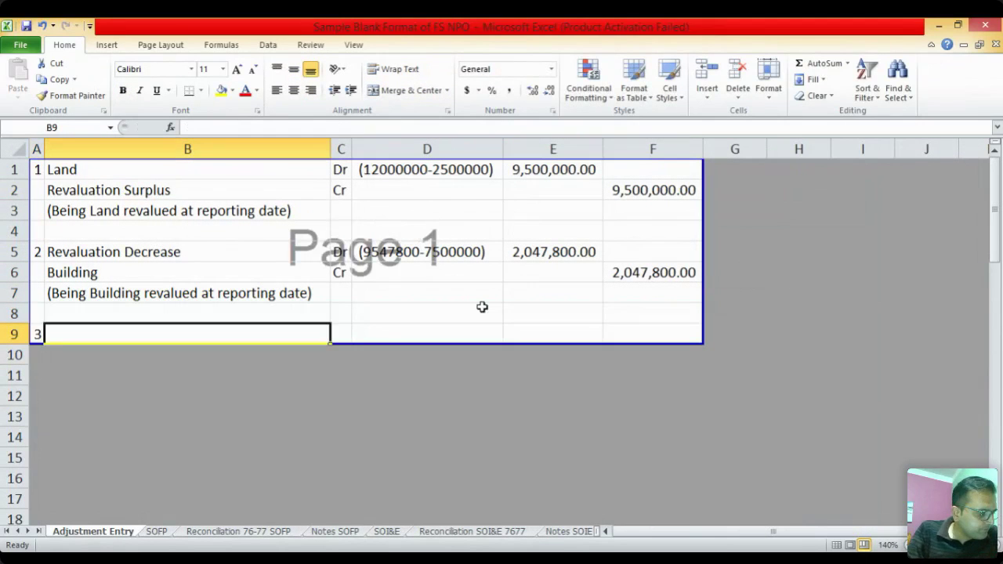
Enter Property, Plant and Equipment (Machine) as the Dr line of entry 3 in row 9 of the Adjustment Entry sheet
type("Propert")
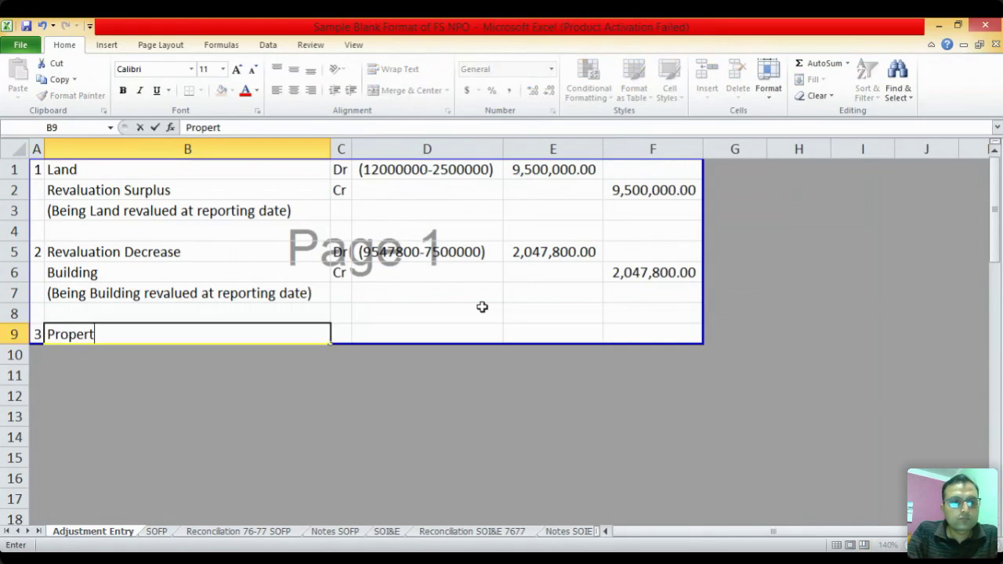
type("y")
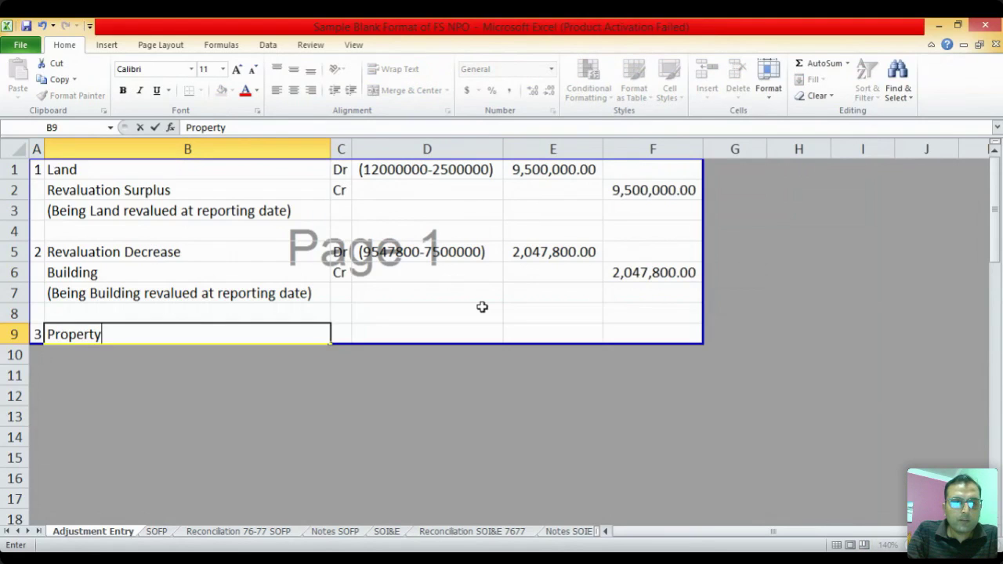
type(", Plant and ")
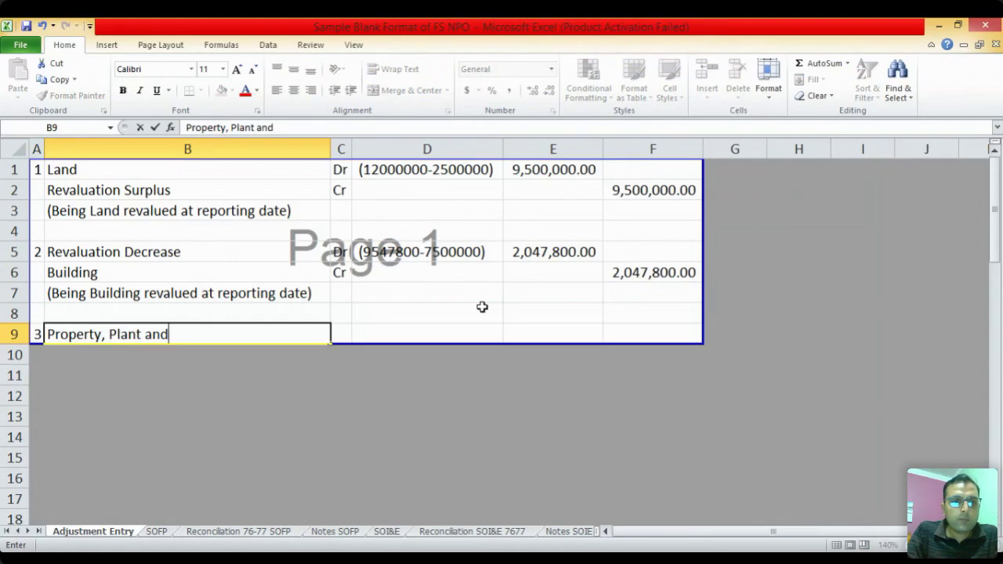
type("Equipme")
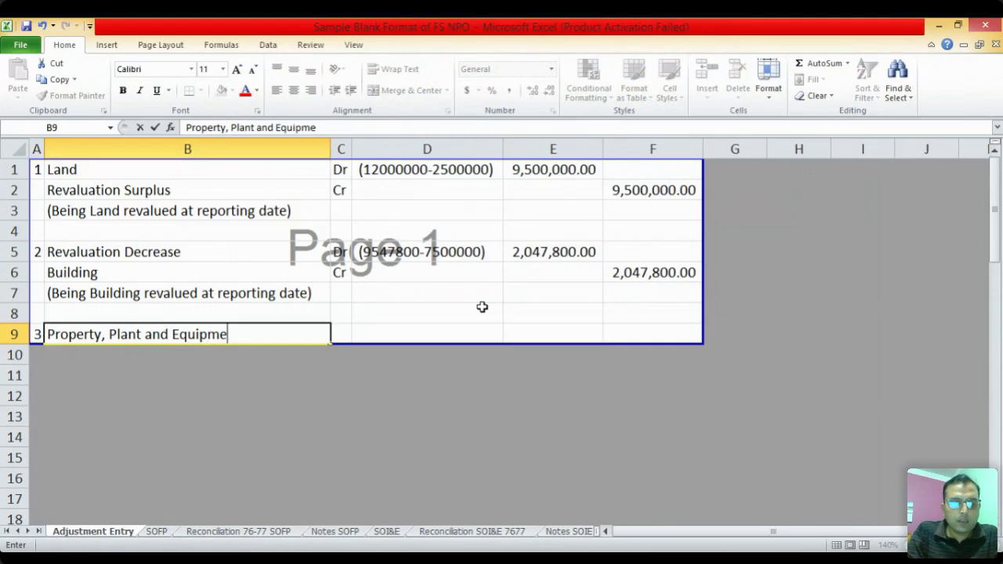
type("nt (Ma")
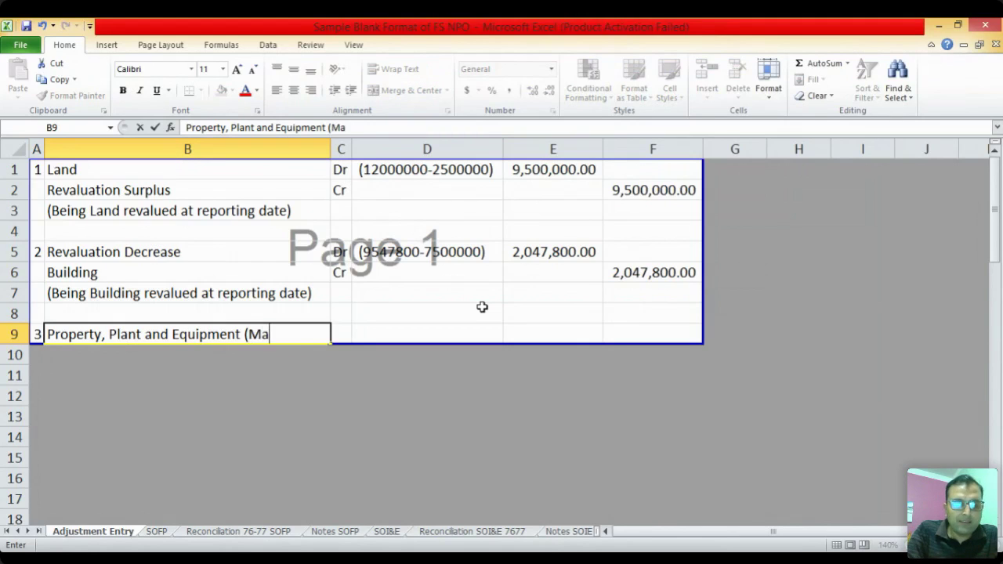
type("chien")
key("BackSpace")
key("BackSpace")
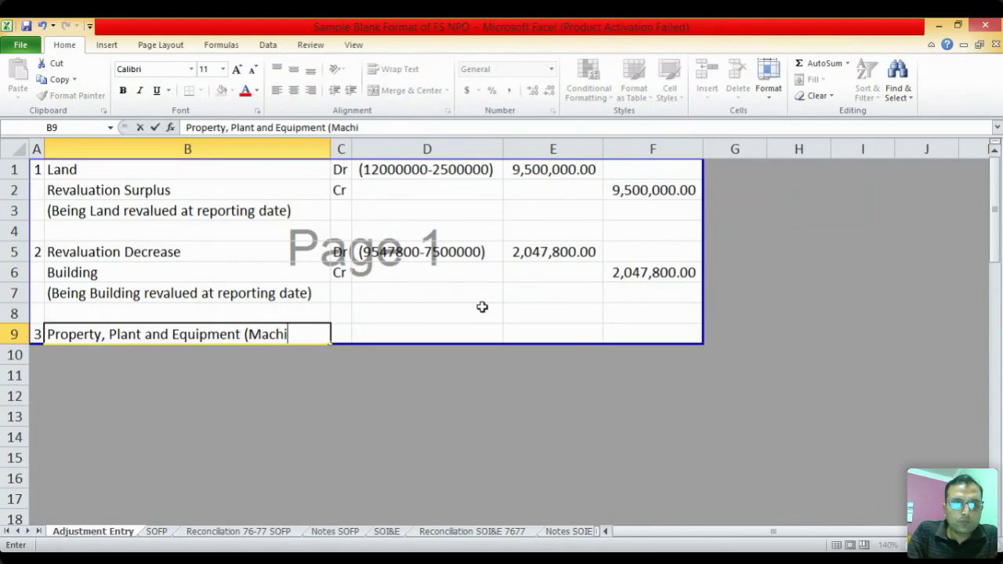
key("BackSpace")
type("ne")
key("BackSpace")
key("BackSpace")
type("ine)")
key("Return")
key("Up")
key("Right")
type("Dr")
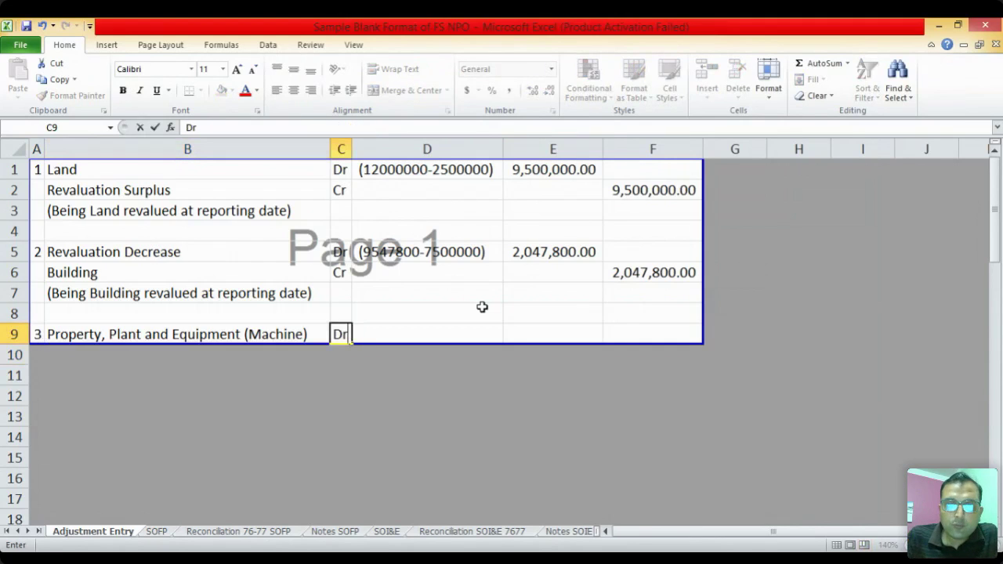
key("Return")
Add Deferred Income as the Cr line of entry 3 in row 10
key("Left")
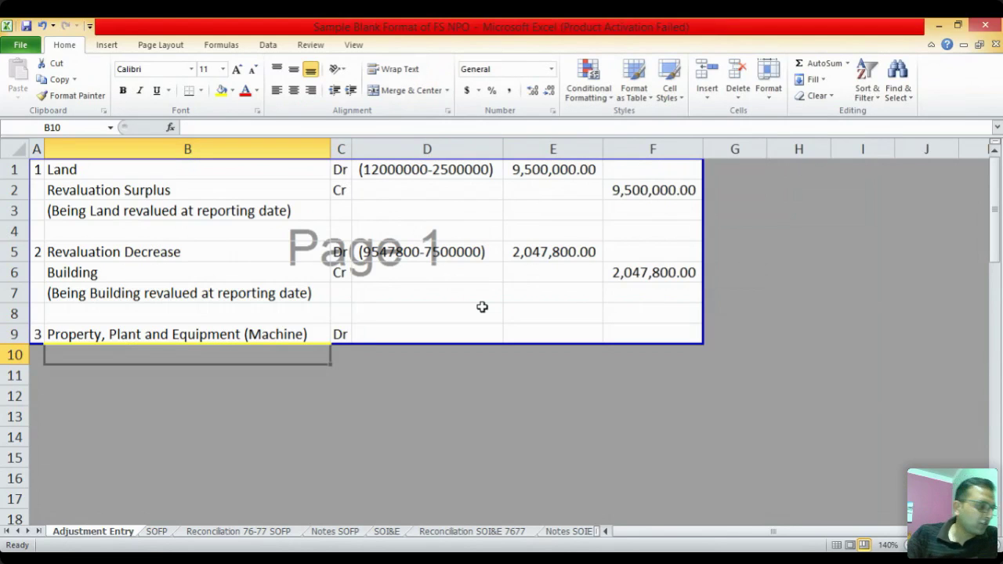
type("Deferree")
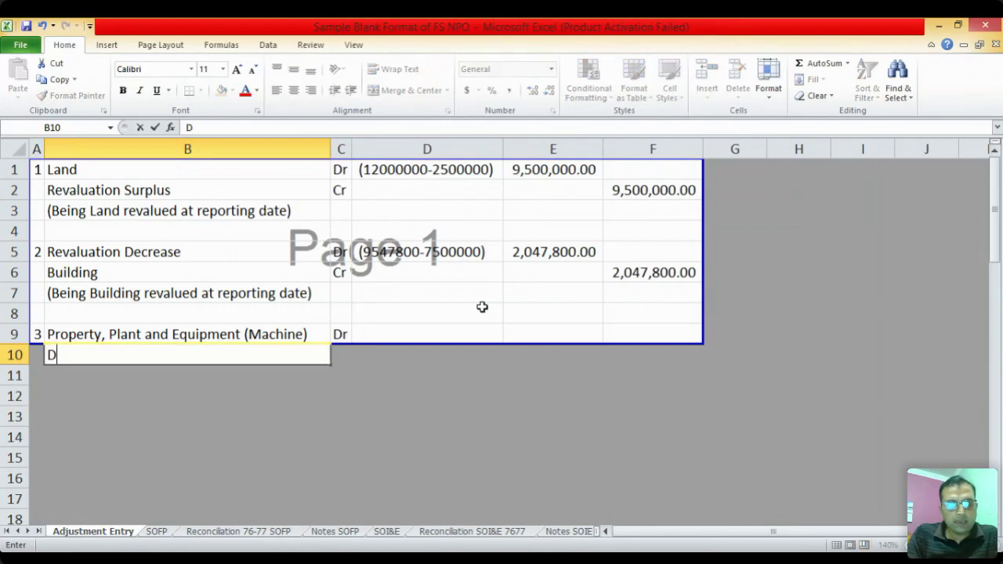
key("BackSpace")
key("BackSpace")
key("BackSpace")
key("BackSpace")
key("BackSpace")
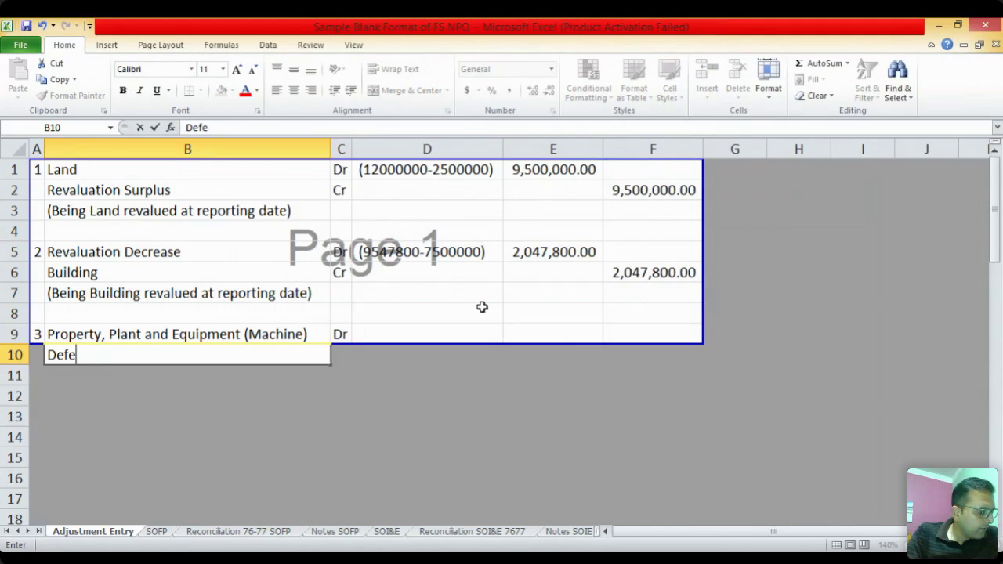
type("rred Income")
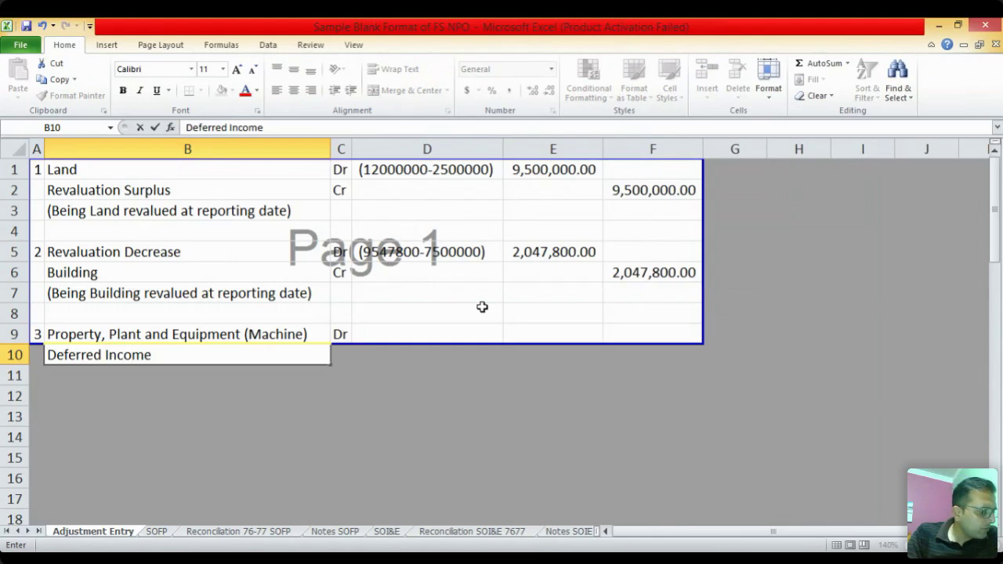
key("Return")
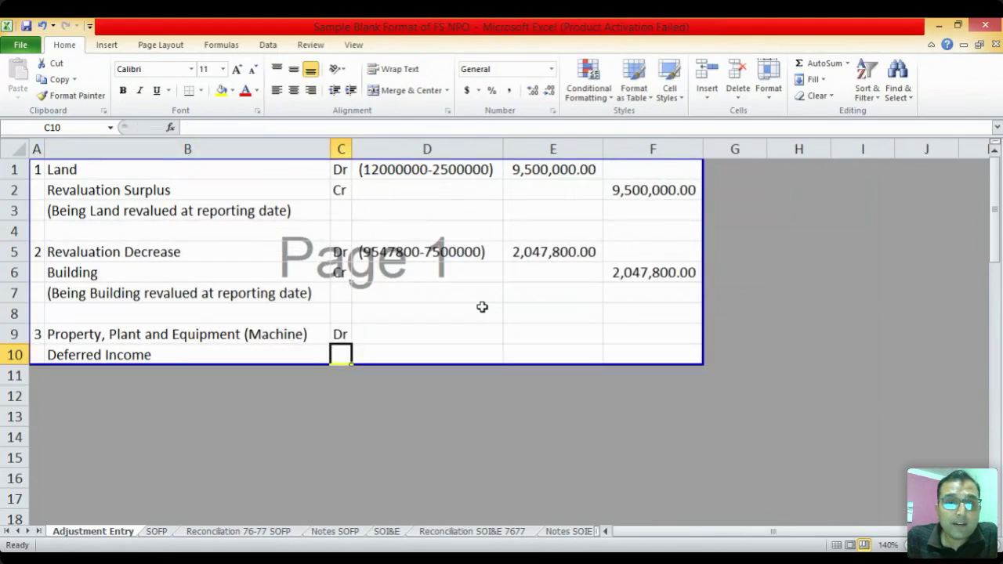
type("Cr")
key("Return")
Write the narration "(Being Machine received directly as a donation)" in cell B11 below the Deferred Income line
key("Left")
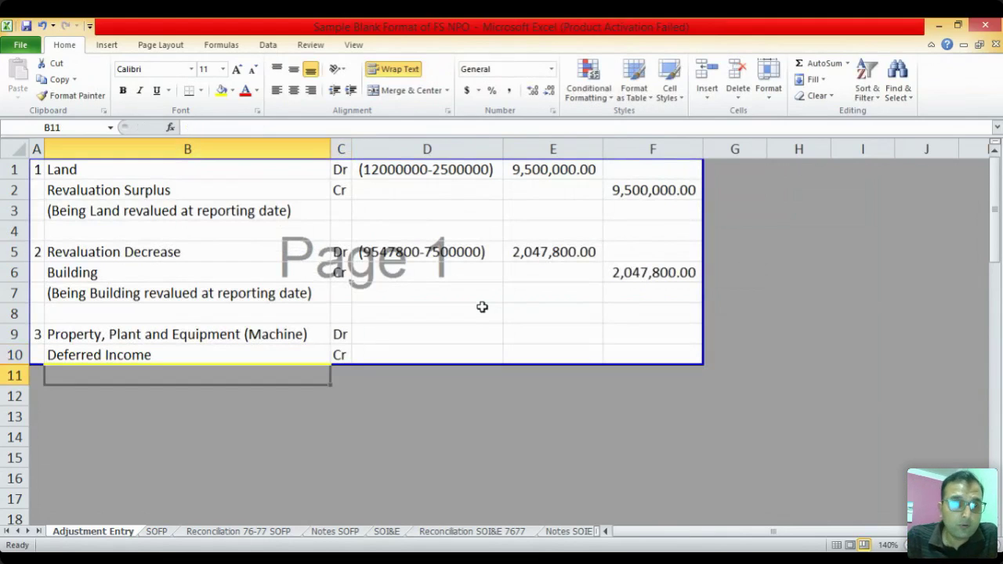
type("(")
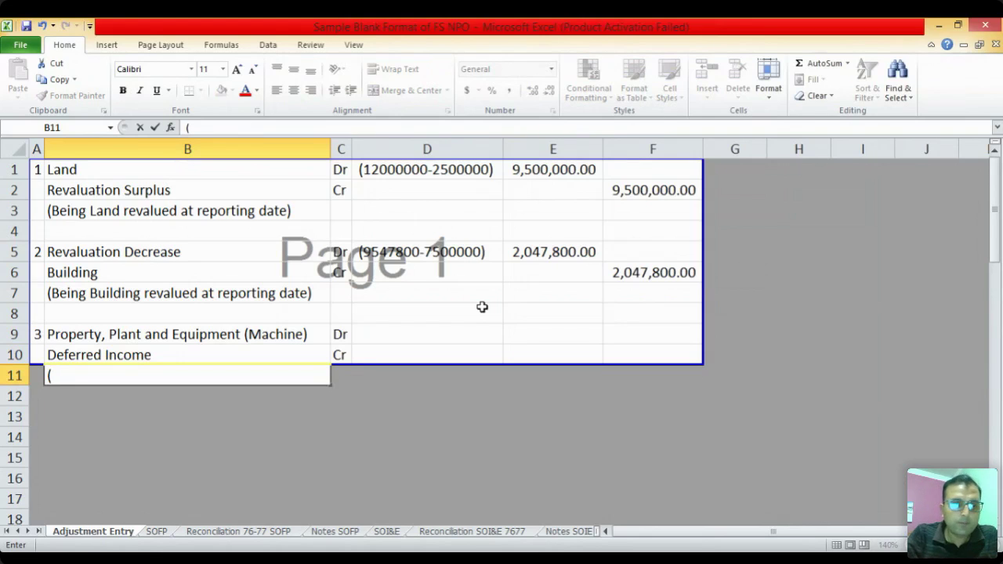
type("Bring")
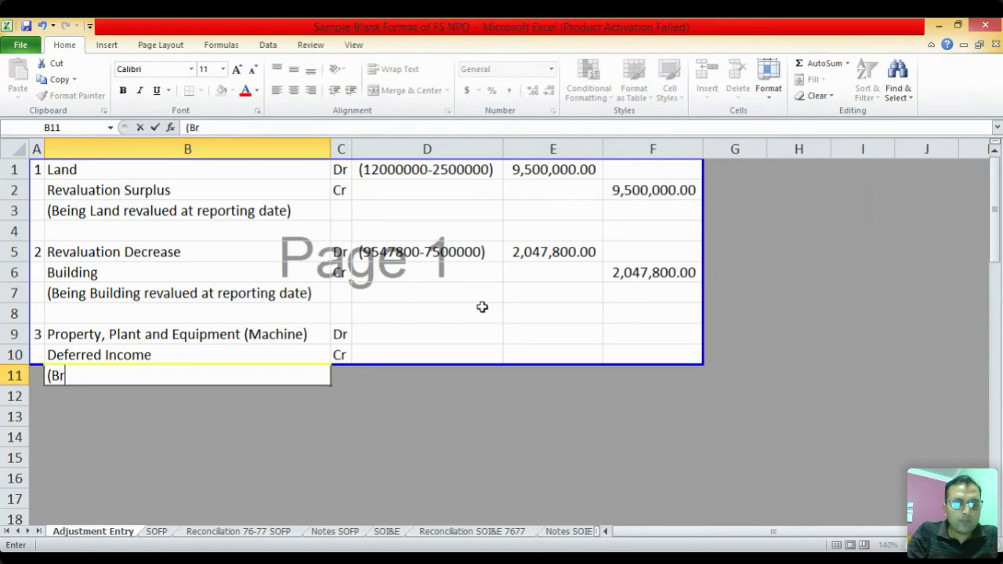
key("BackSpace")
key("BackSpace")
key("BackSpace")
key("BackSpace")
key("BackSpace")
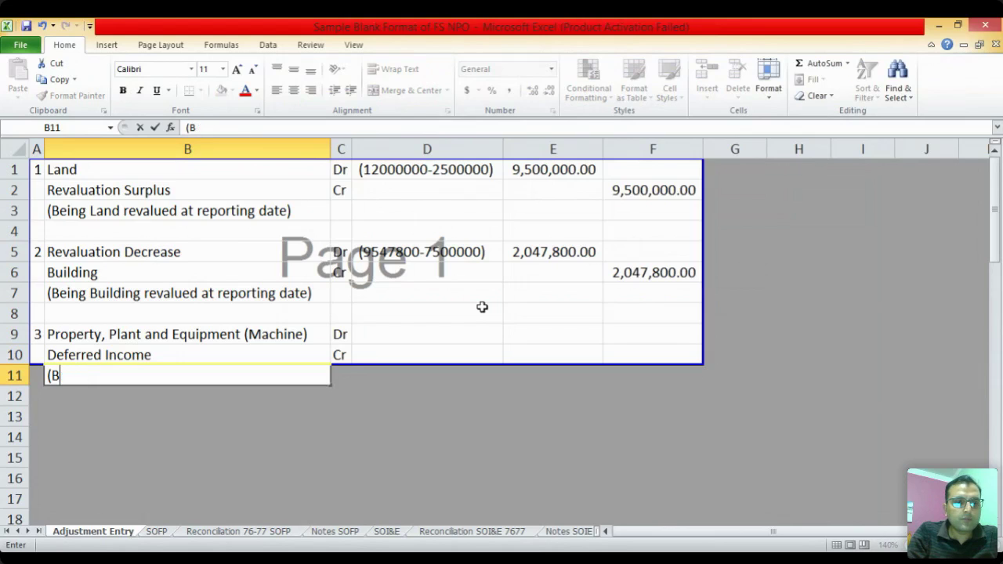
type("eing")
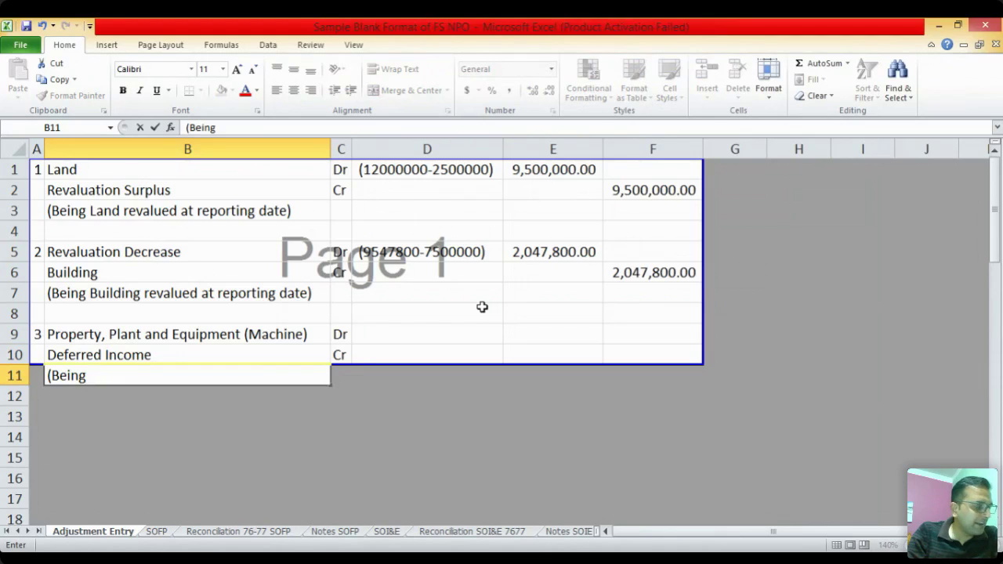
type("Machine ")
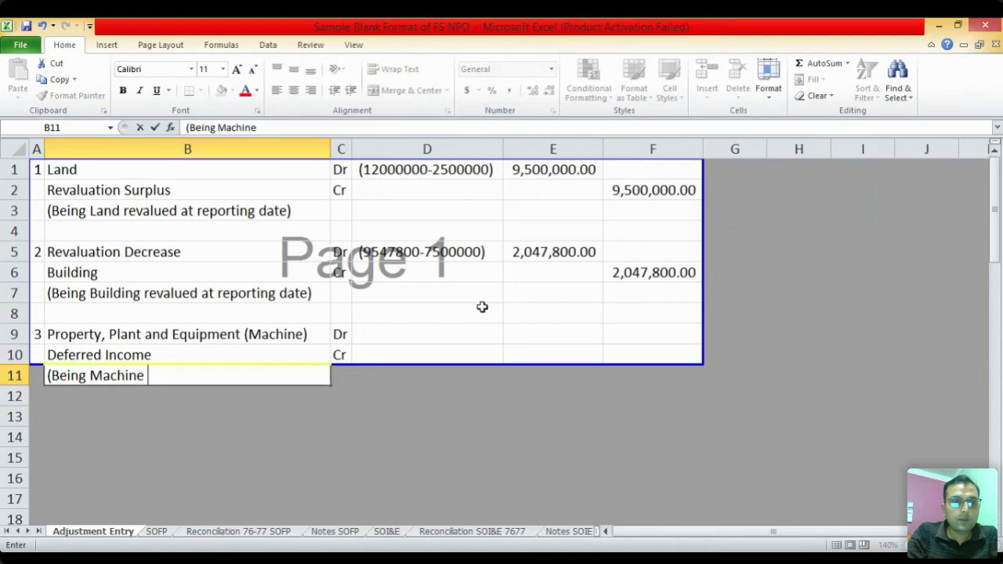
type("received d")
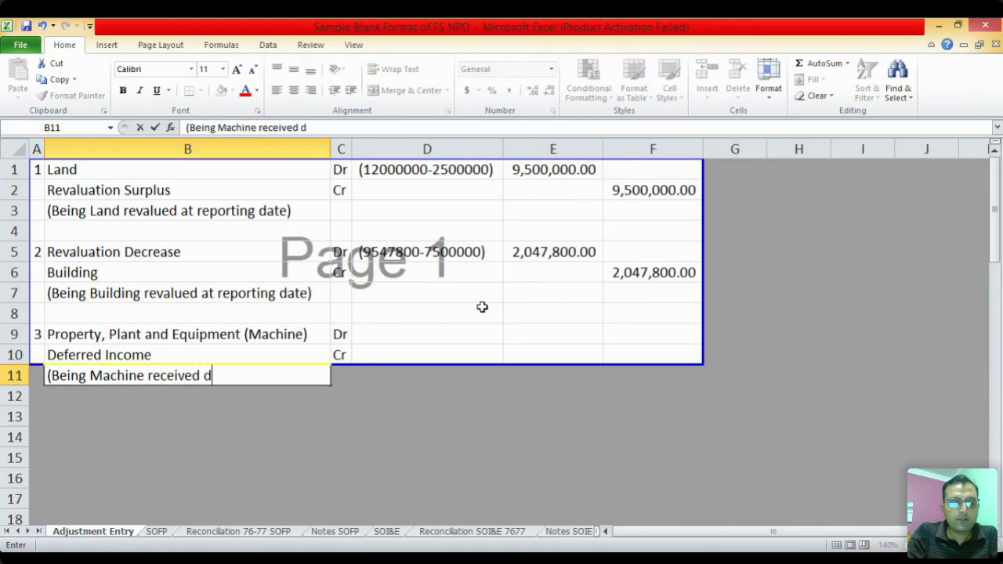
type("irectly a")
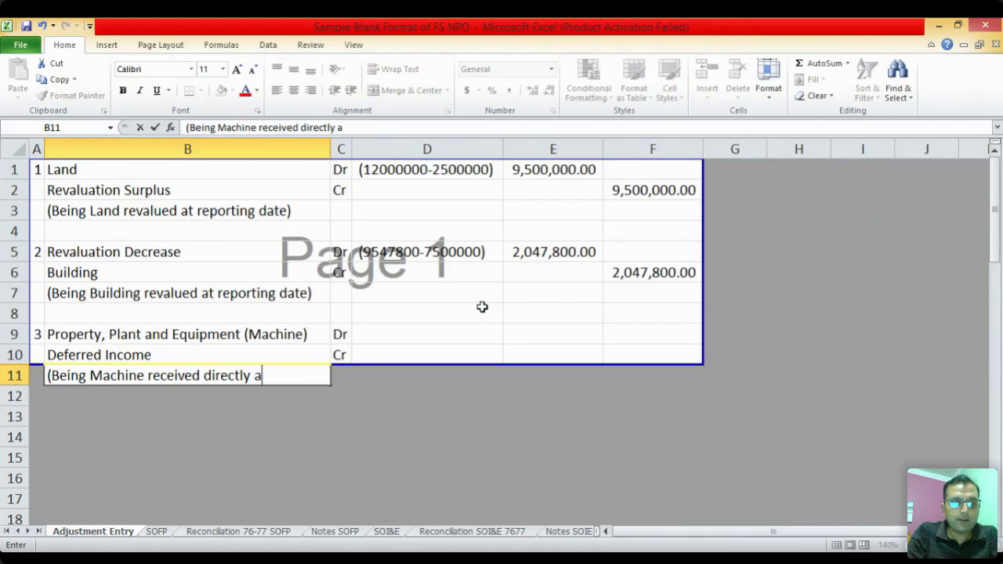
type("s a donation")
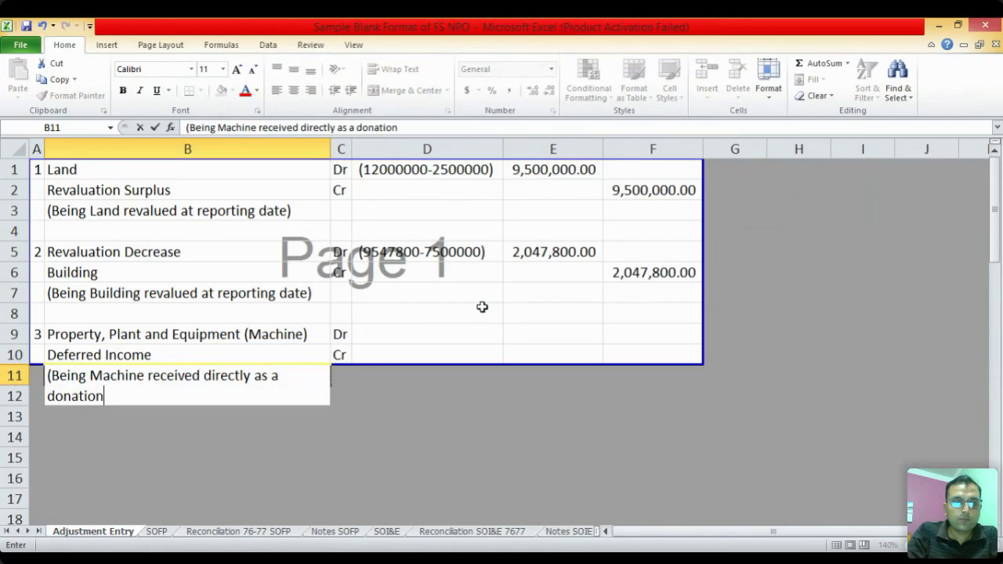
type(")")
key("Return")
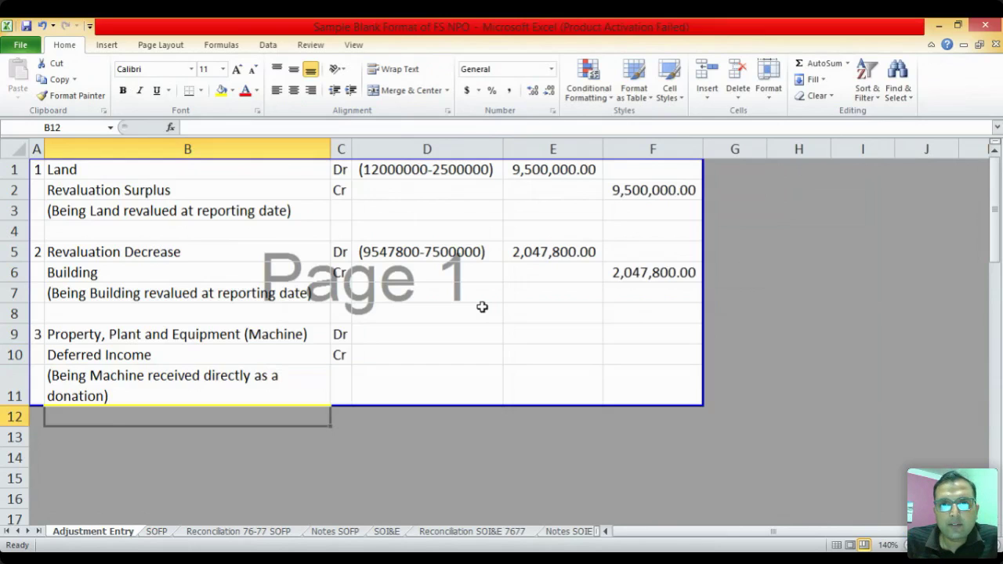
Enter 1500000 as the machine's debit amount in E9 and copy it to F10 as the Deferred Income credit
key("Up")
key("Up")
key("Up")
key("Right")
key("Right")
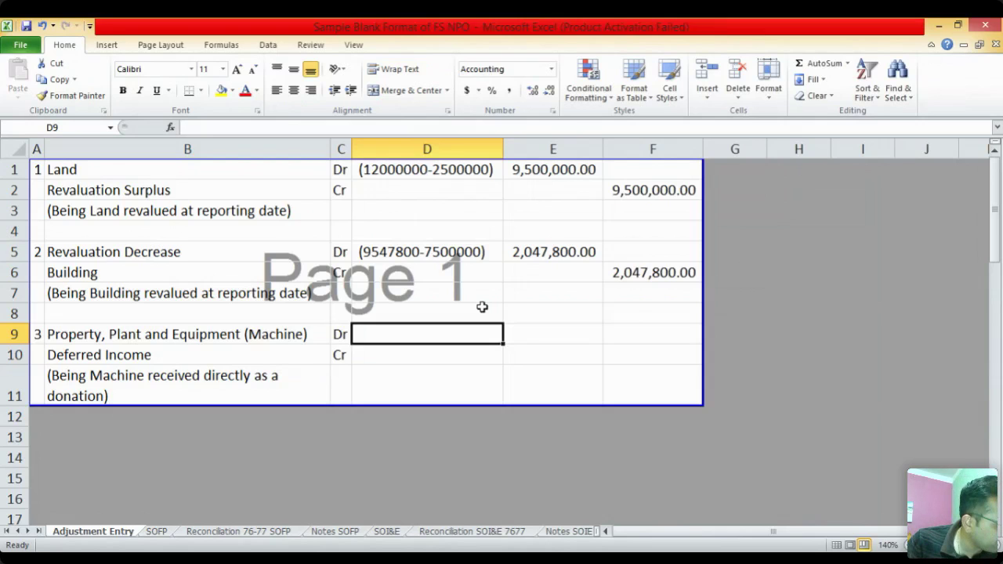
key("Right")
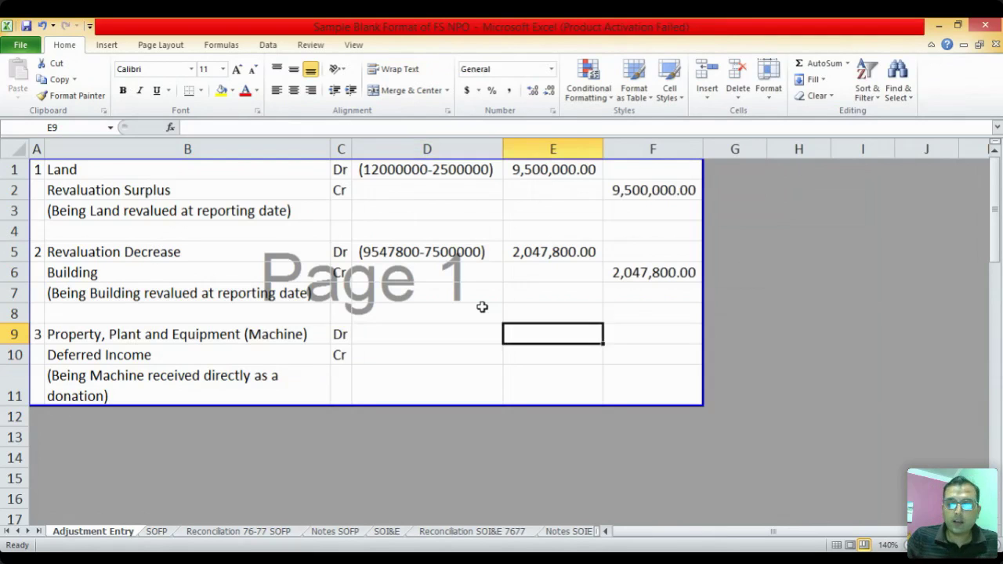
type("1500000")
key("Return")
key("Up")
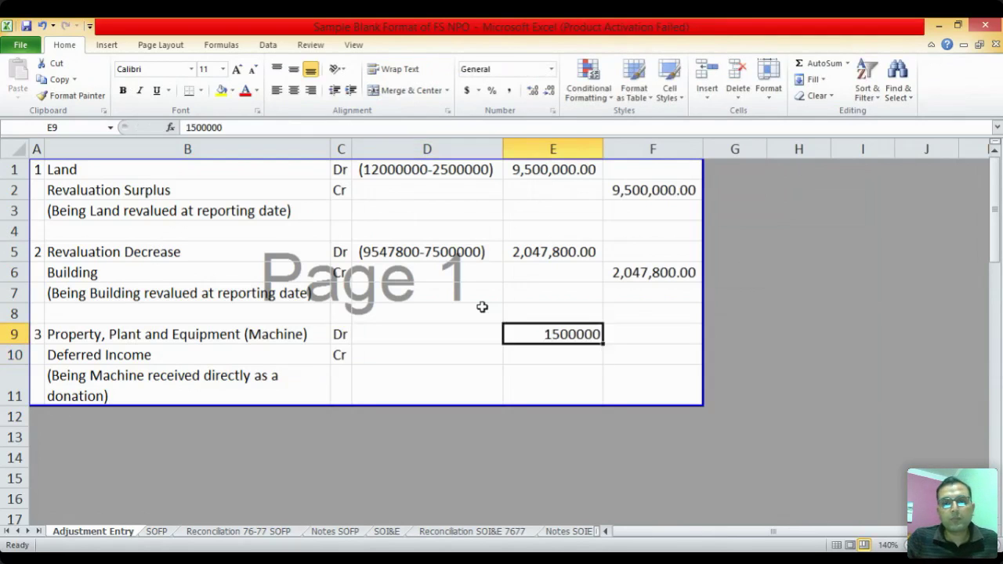
key("ctrl+c")
key("Down")
key("Right")
key("Return")
Apply the comma number style to the entry 3 amounts in E9:F10
key("Left")
key("Up")
key("shift+Right")
key("shift+Down")
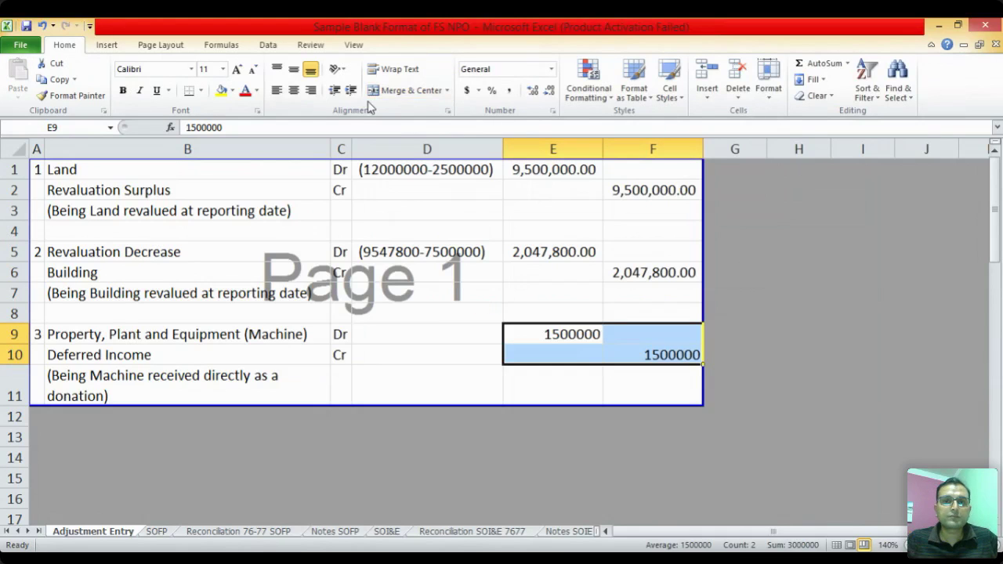
left_click(507, 91)
key("Down")
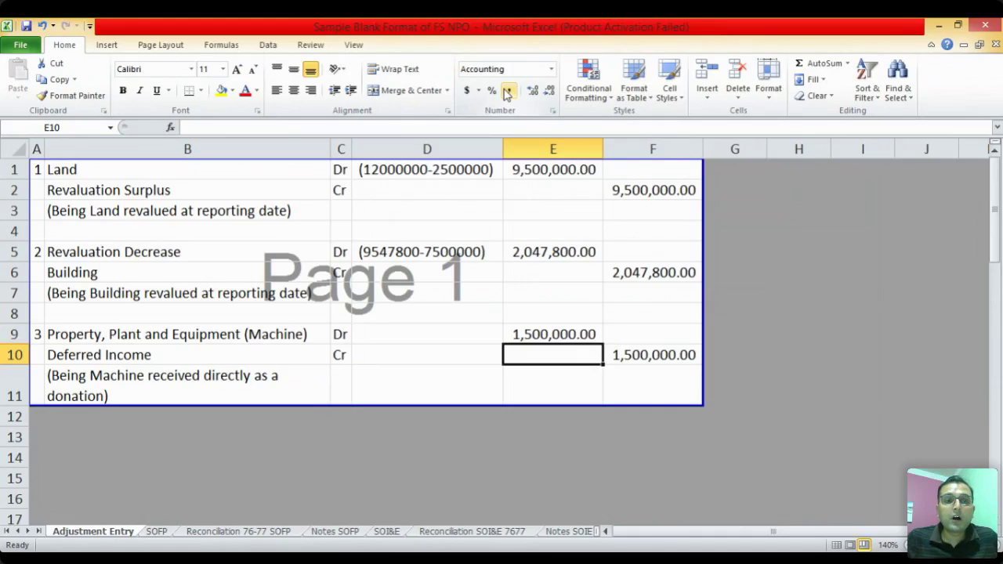
key("Down")
key("Down")
key("Left")
key("Left")
key("Left")
key("Left")
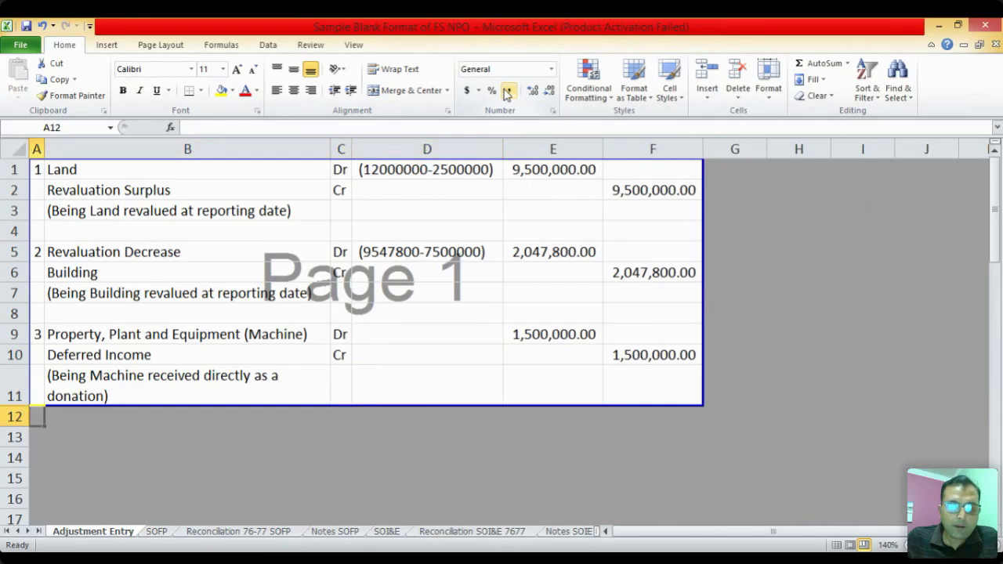
Link the Machine (Donated) addition during the year, cell D10 of the Notes SOFP sheet, to the debit amount in 'Adjustment Entry'!E9
key("ctrl+Page_Down")
key("ctrl+Page_Down")
key("ctrl+Page_Down")
key("ctrl+Page_Down")
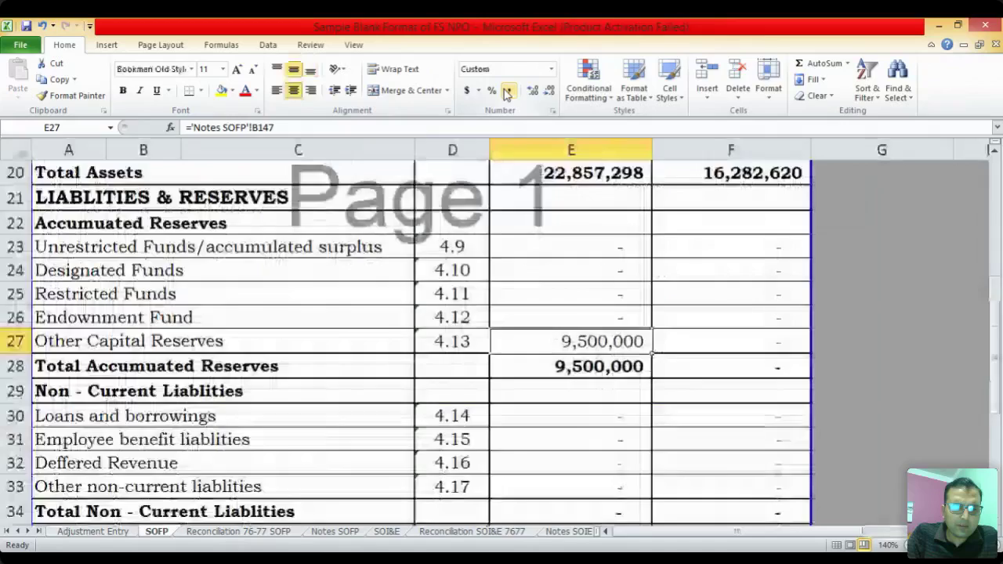
key("ctrl+Page_Up")
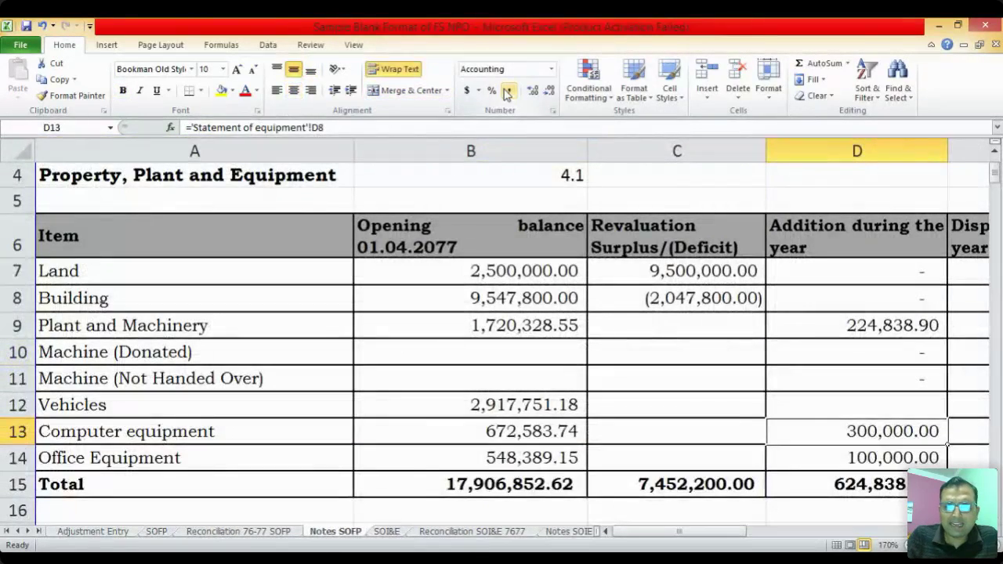
key("Left")
key("Left")
key("Left")
key("Up")
key("Up")
key("Up")
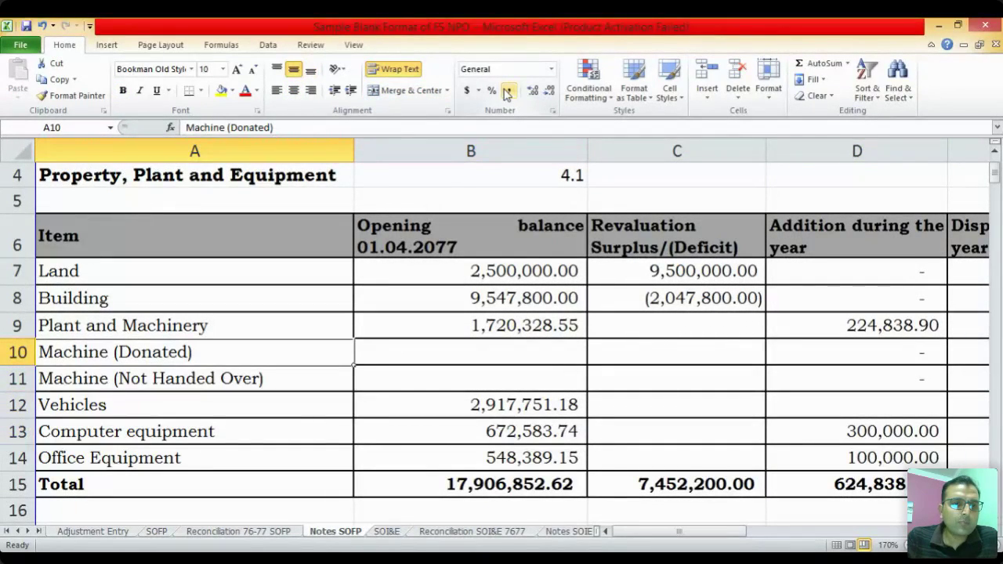
key("Right")
key("Right")
key("Right")
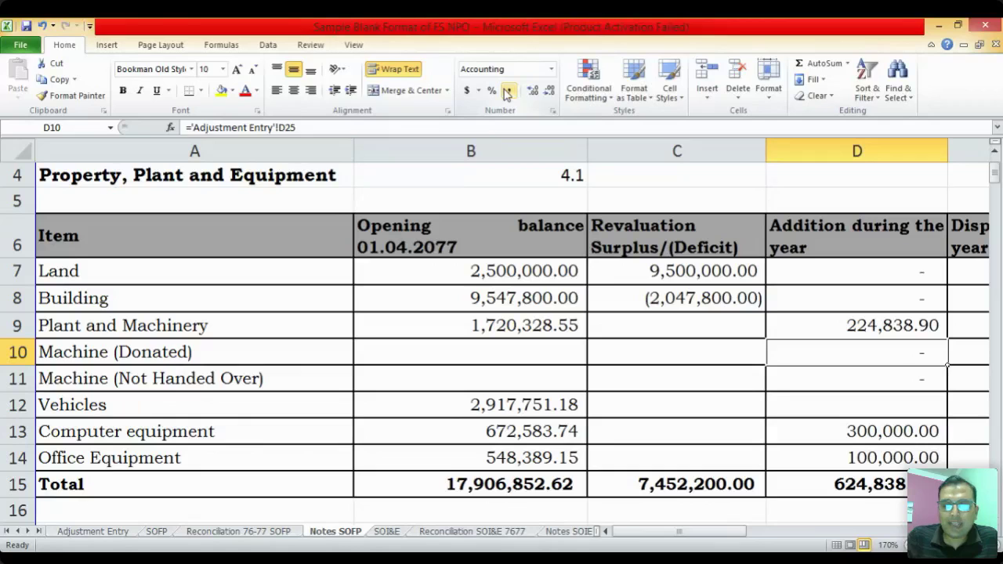
type("=")
key("ctrl+Page_Up")
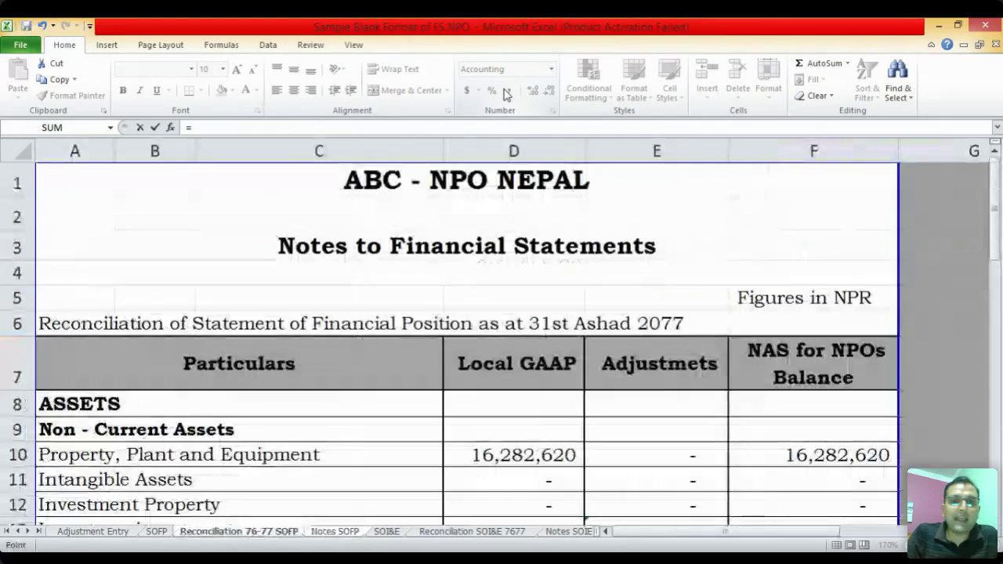
key("ctrl+Page_Up")
key("ctrl+Page_Up")
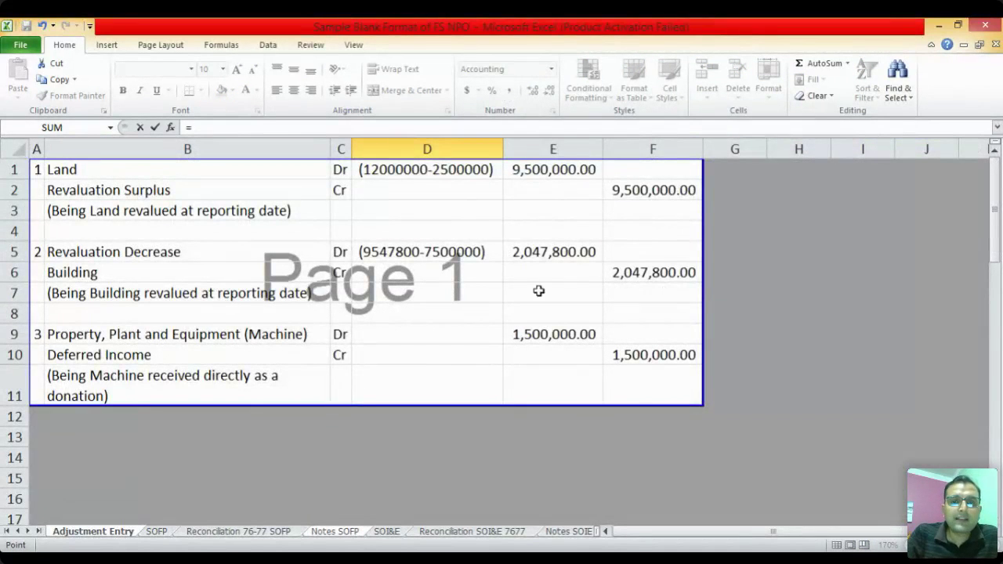
left_click(546, 333)
key("Return")
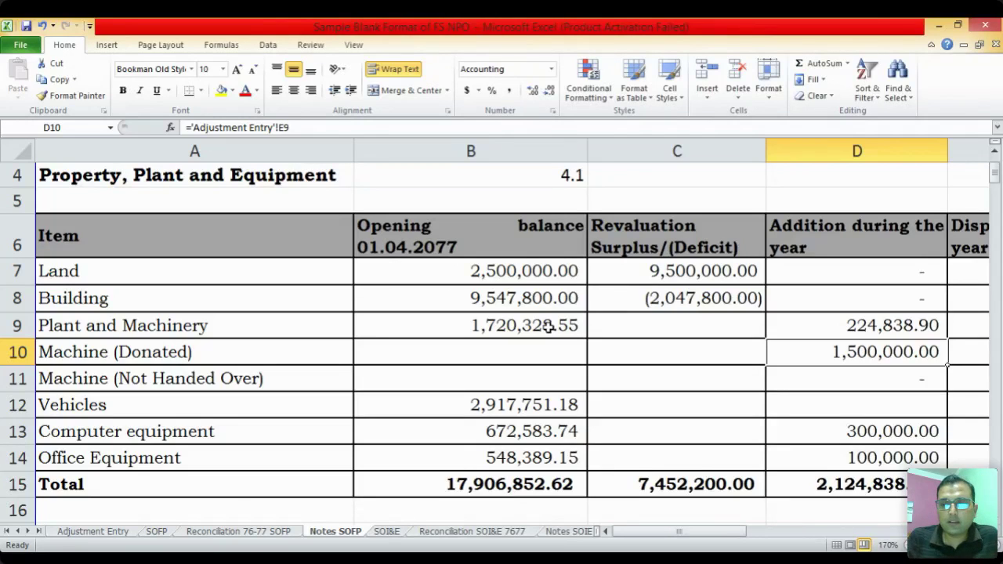
Highlight item 9, the machine received directly as donations, in yellow across A85:C85 of the Trial Balance to Date sheet
key("Down")
key("Up")
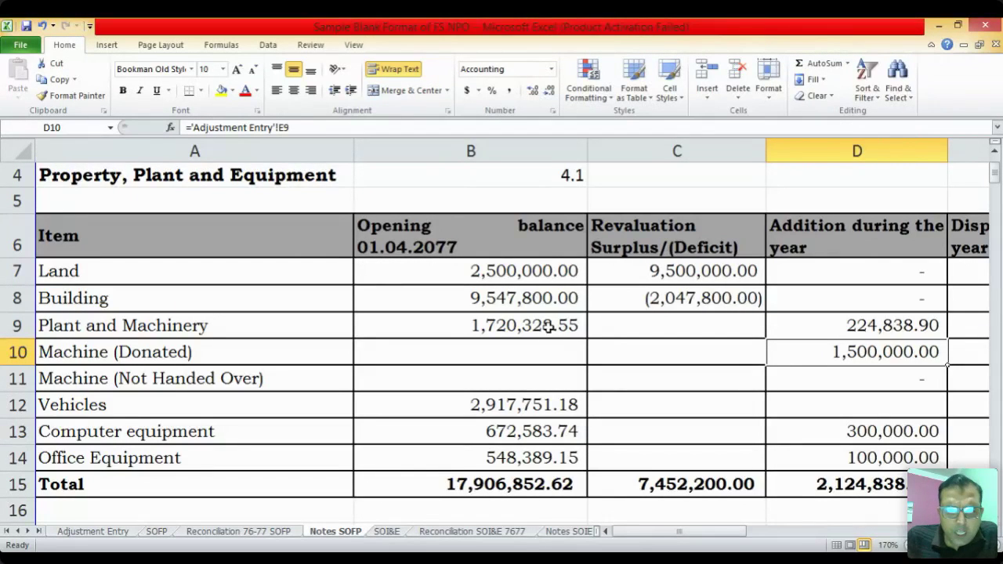
key("Down")
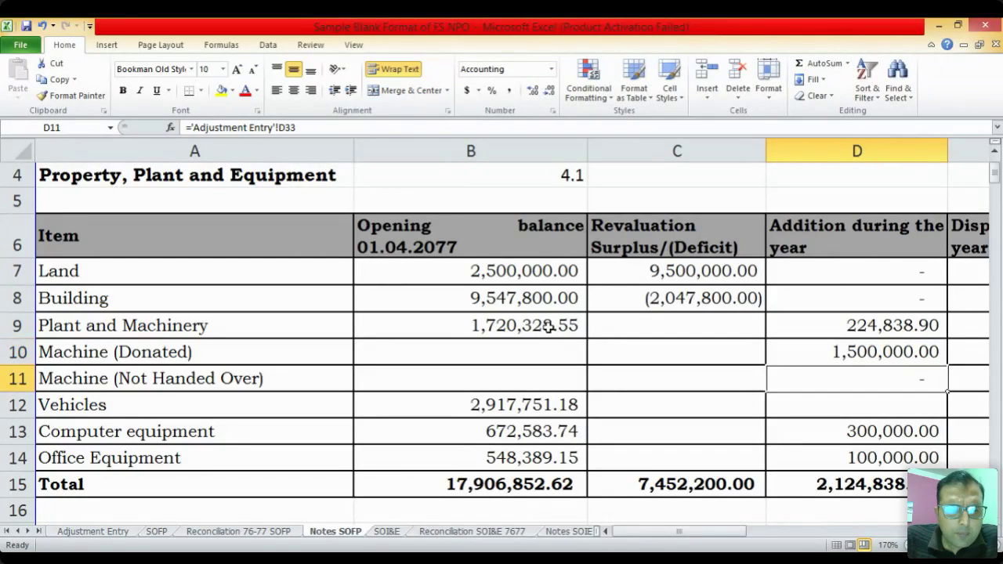
key("ctrl+Page_Down")
key("ctrl+Page_Down")
key("ctrl+Page_Down")
key("ctrl+Page_Down")
key("ctrl+Page_Down")
key("ctrl+Page_Down")
key("ctrl+Page_Down")
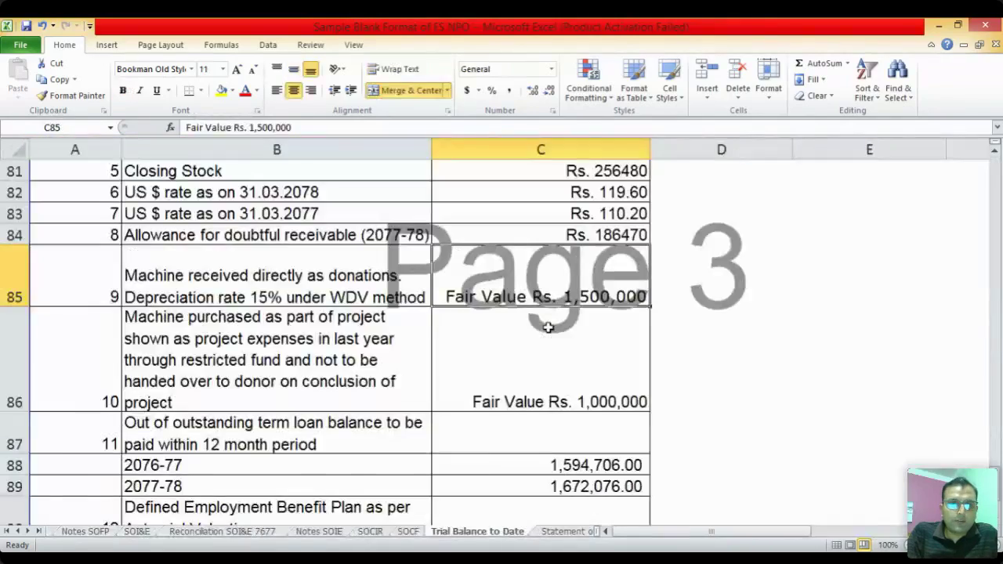
key("ctrl+Page_Up")
key("Down")
key("Up")
key("Left")
key("Left")
key("shift+Right")
key("shift+Right")
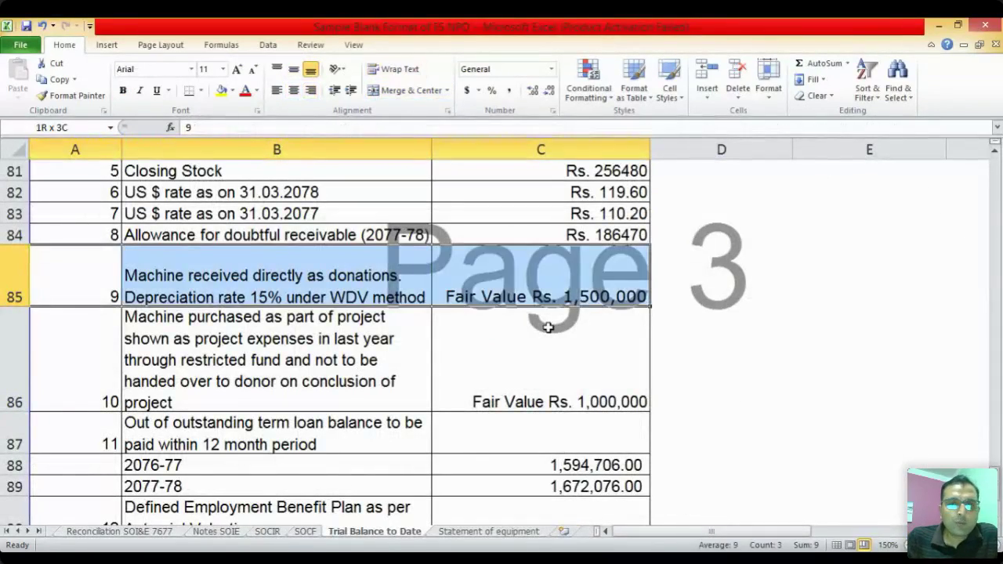
left_click(222, 91)
key("Down")
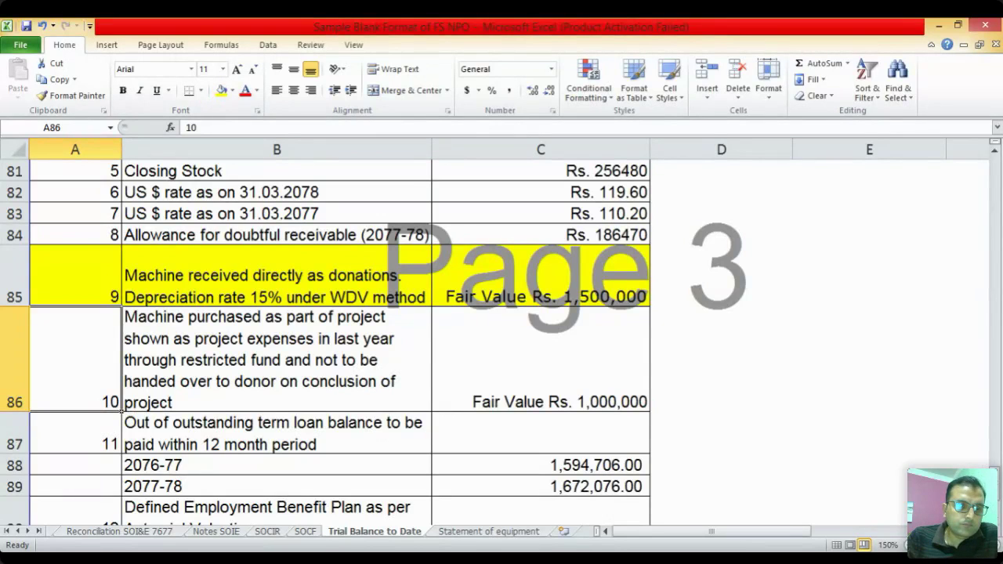
Check item 10 in A86:C86 and number a new entry 4 in cell A13 of the Adjustment Entry sheet
left_click(278, 333)
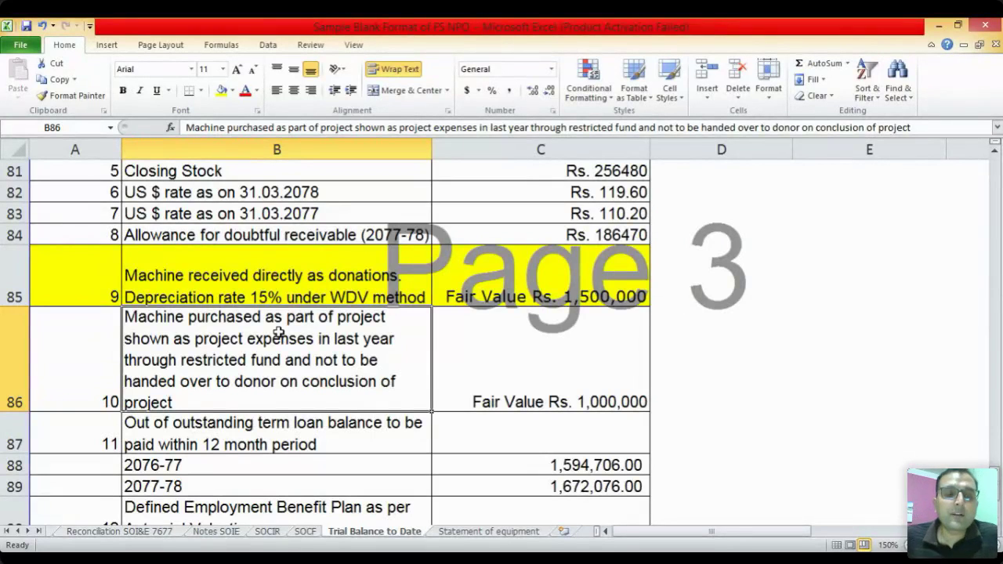
key("Left")
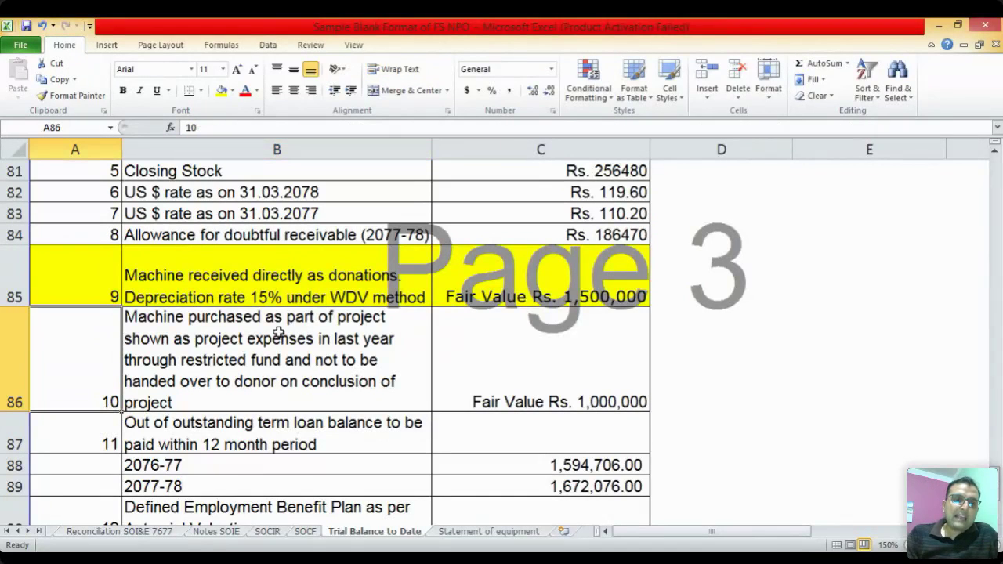
key("shift+Right")
key("shift+Right")
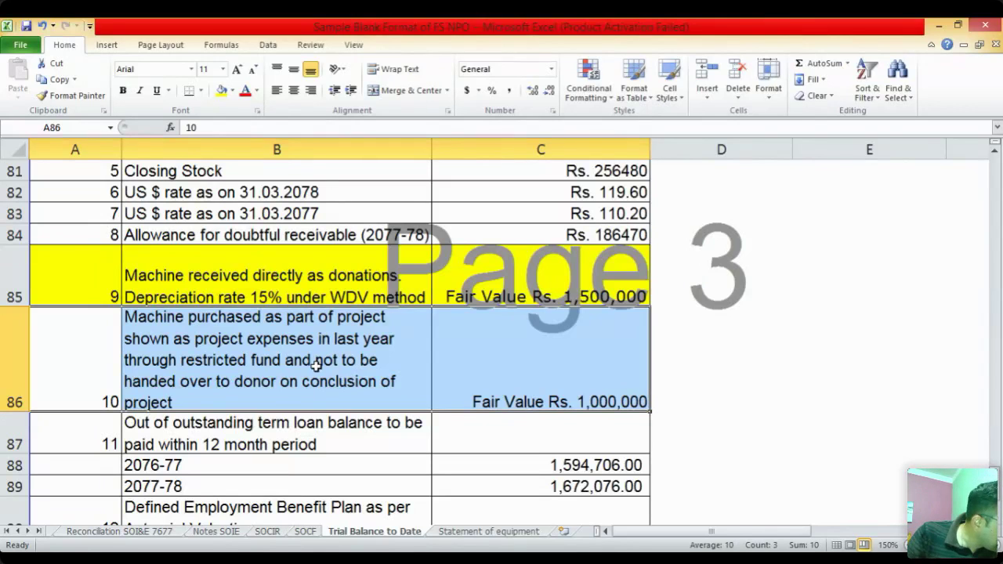
key("ctrl+Page_Up")
key("ctrl+Page_Up")
key("ctrl+Page_Up")
key("ctrl+Page_Up")
key("ctrl+Page_Up")
key("ctrl+Page_Up")
key("ctrl+Page_Up")
key("ctrl+Page_Up")
key("ctrl+Page_Up")
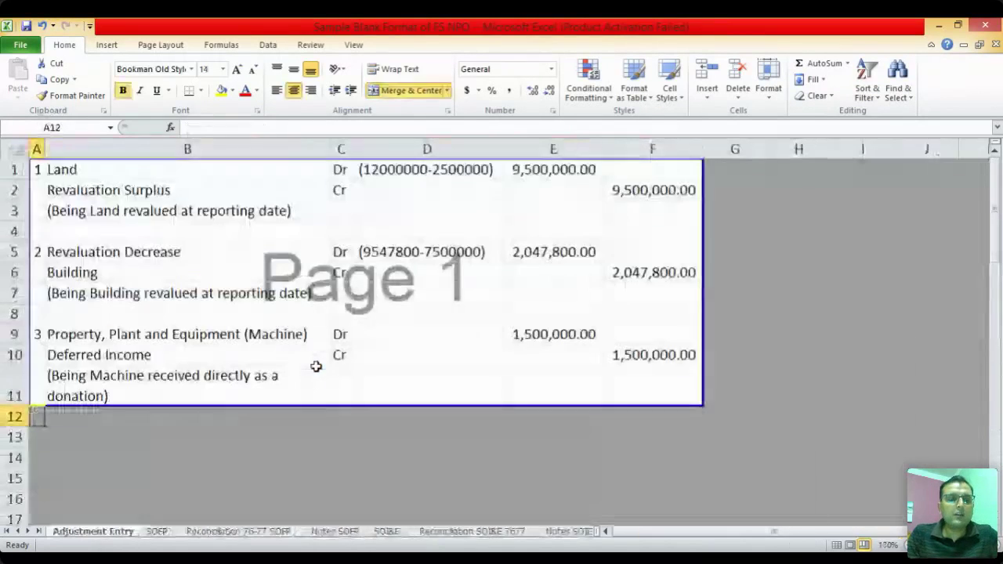
key("Down")
type("4")
key("Return")
key("Up")
key("Right")
key("Up")
key("Up")
key("Up")
key("Up")
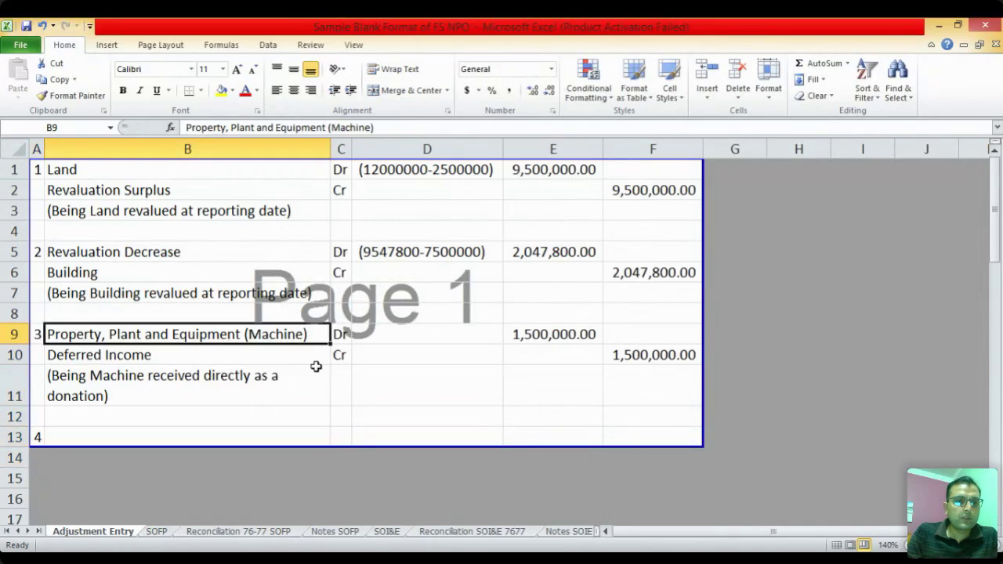
key("shift+Down")
key("shift+Down")
key("Down")
key("Down")
key("Down")
key("Down")
key("Down")
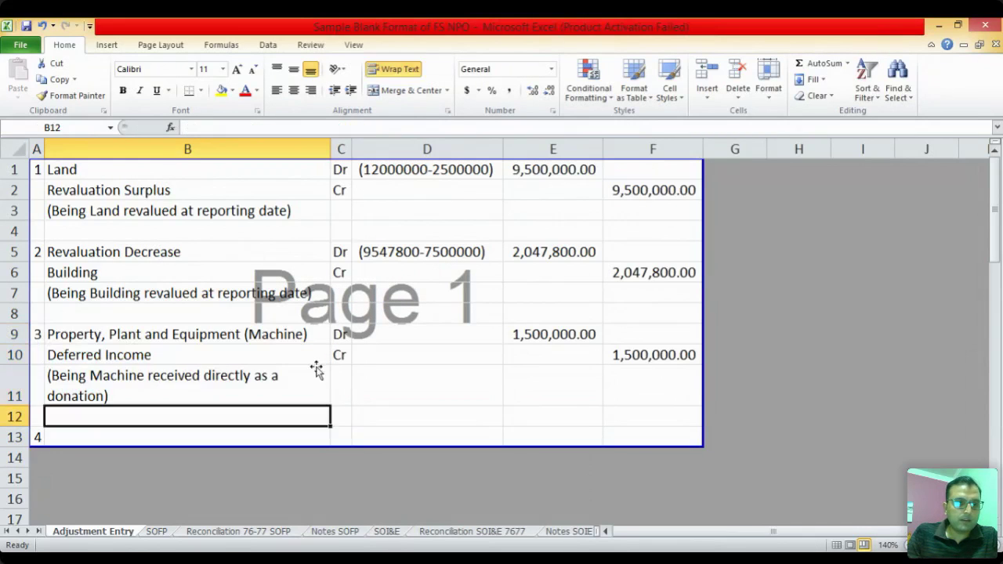
key("Up")
key("Up")
key("Up")
key("Up")
key("ctrl+c")
key("Down")
key("Down")
key("Down")
key("Escape")
Copy entry 3's account names, narration and Dr/Cr markers from B9:C11 to B13 for entry 4
key("Up")
key("Up")
key("Up")
key("Up")
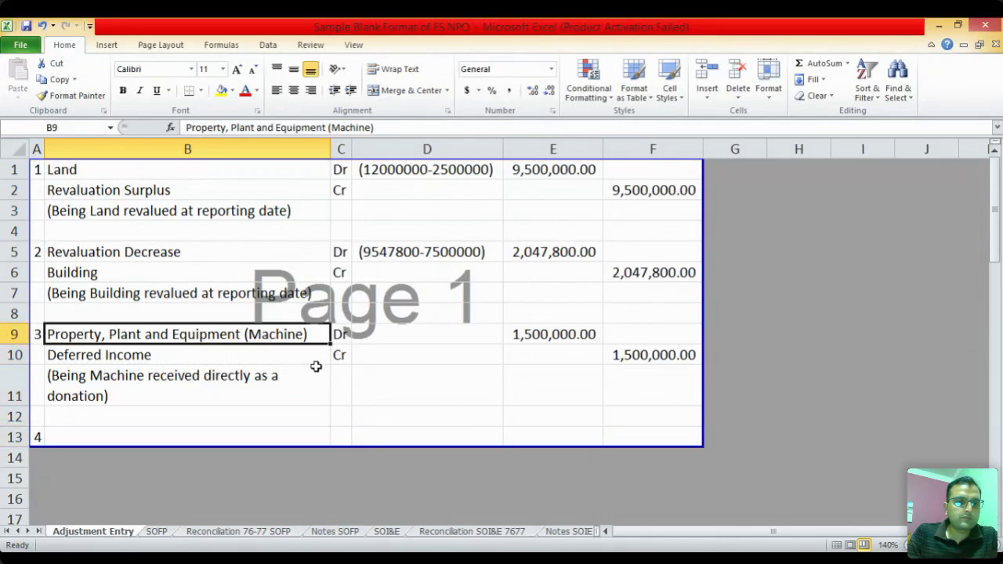
key("shift+Down")
key("shift+Down")
key("shift+Down")
key("shift+Up")
key("shift+Right")
key("ctrl+c")
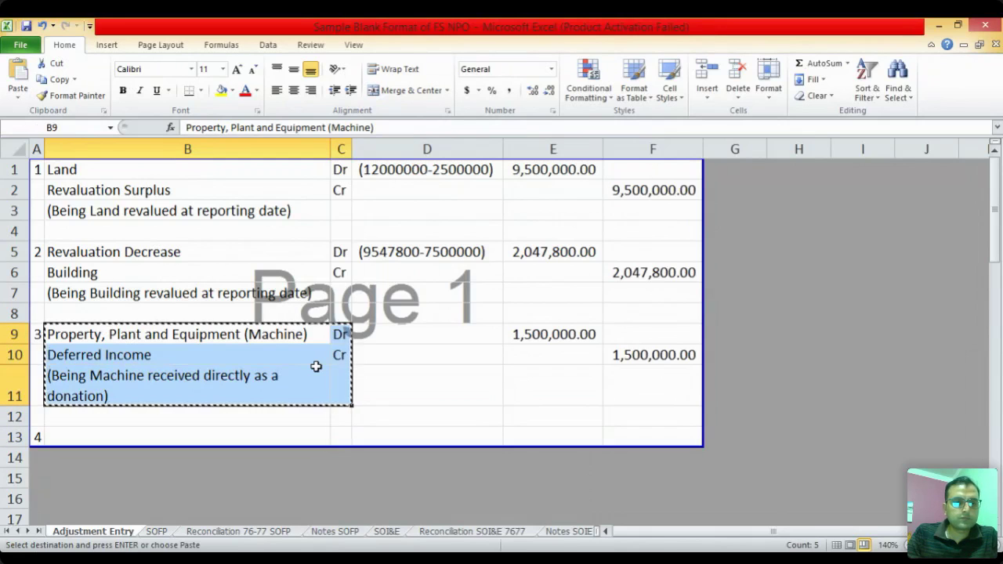
key("Down")
key("Down")
key("Down")
key("Down")
key("Return")
key("Down")
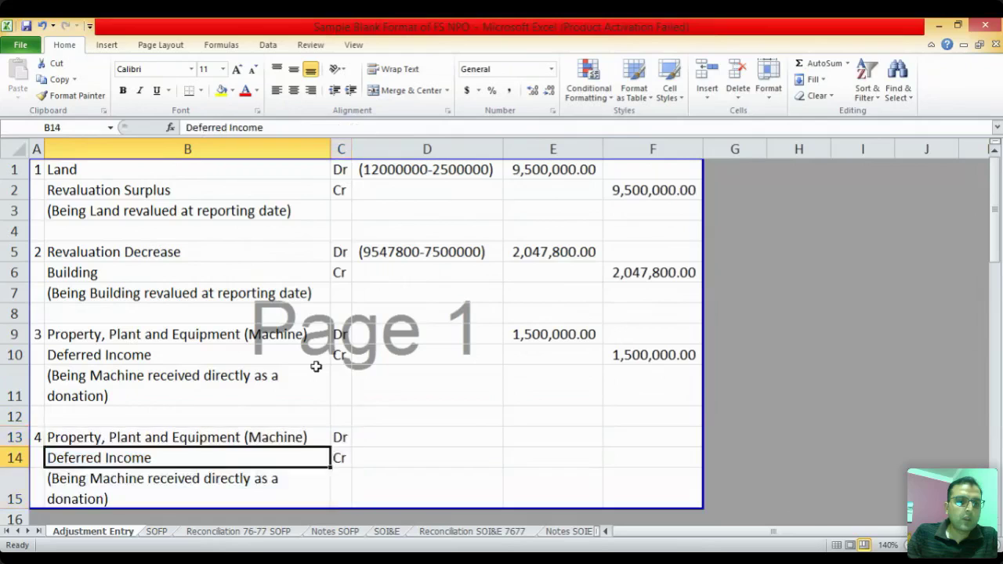
Reword the narration in B15 as "(Being Machine not to be handed over to donor recognised as PPE on conclusion of project)"
key("Up")
left_click(391, 127)
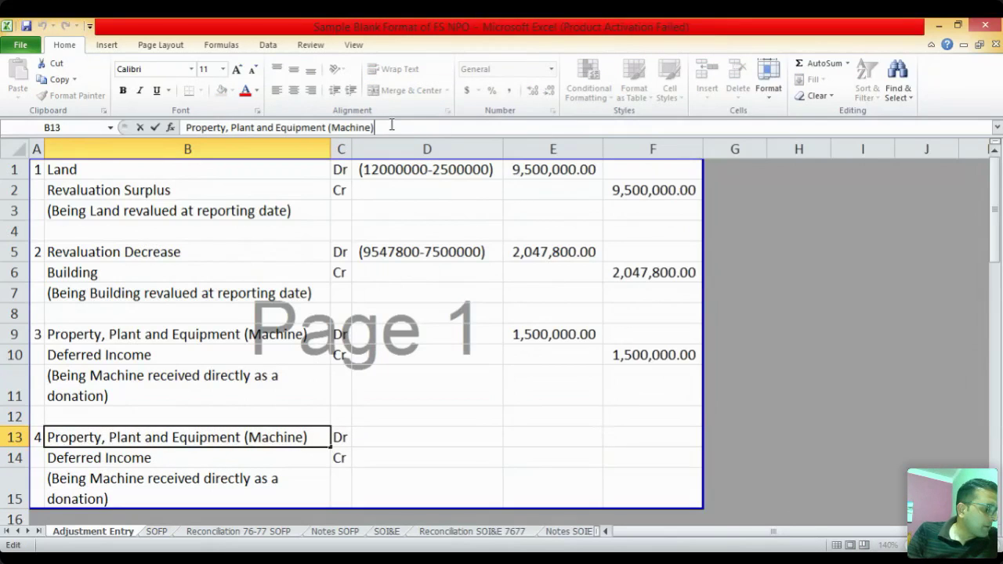
key("Return")
key("Down")
left_click(391, 127)
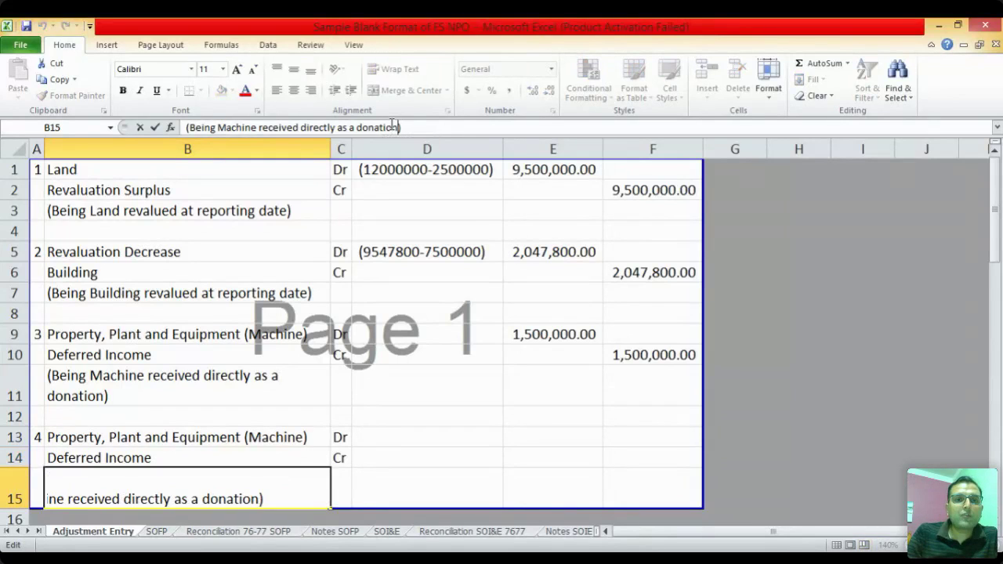
key("BackSpace")
key("BackSpace")
key("BackSpace")
key("BackSpace")
key("BackSpace")
key("BackSpace")
key("BackSpace")
key("BackSpace")
key("BackSpace")
key("BackSpace")
key("BackSpace")
key("BackSpace")
key("BackSpace")
key("BackSpace")
key("BackSpace")
key("BackSpace")
key("BackSpace")
key("BackSpace")
key("BackSpace")
key("BackSpace")
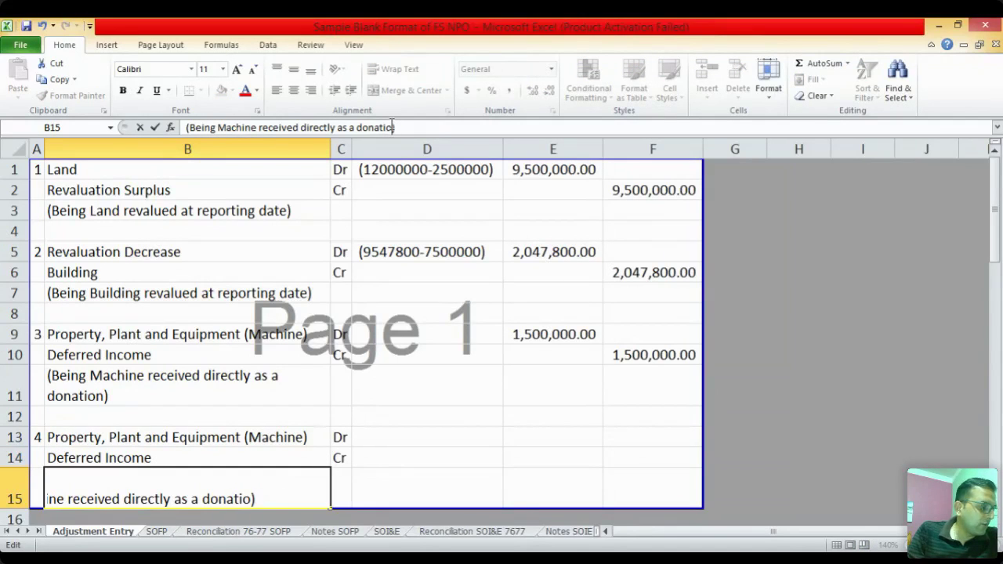
key("BackSpace")
key("BackSpace")
key("BackSpace")
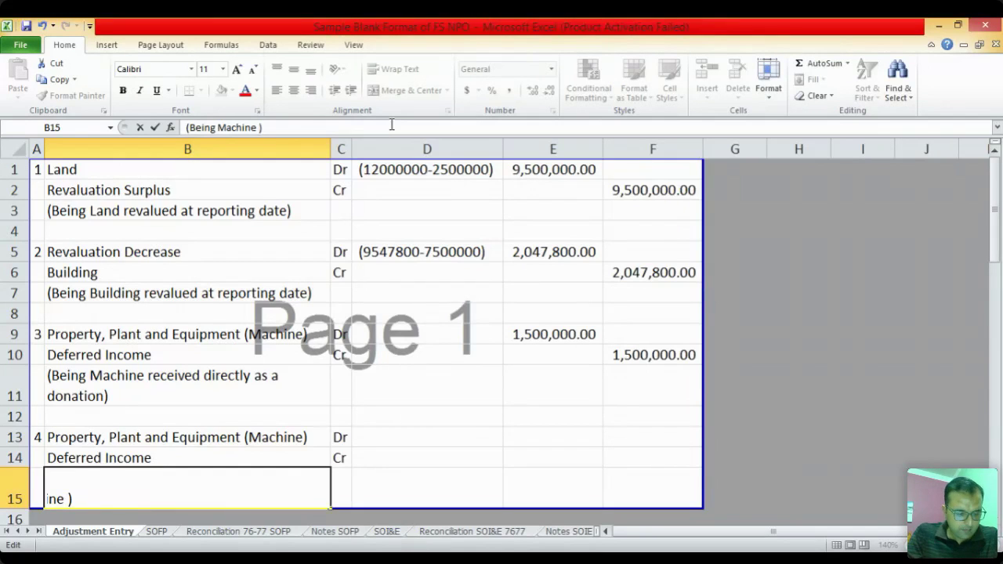
type("not ")
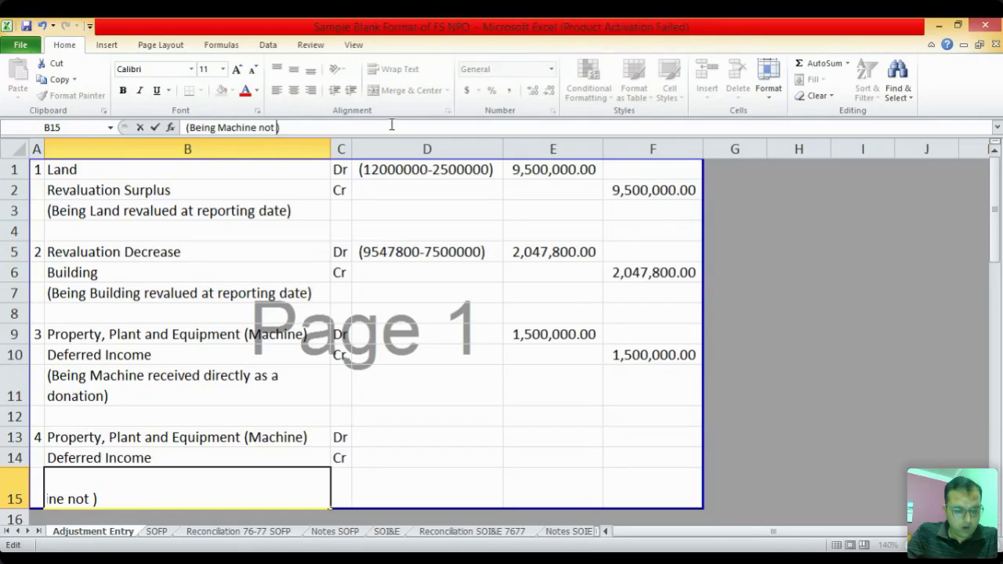
type("to be handed")
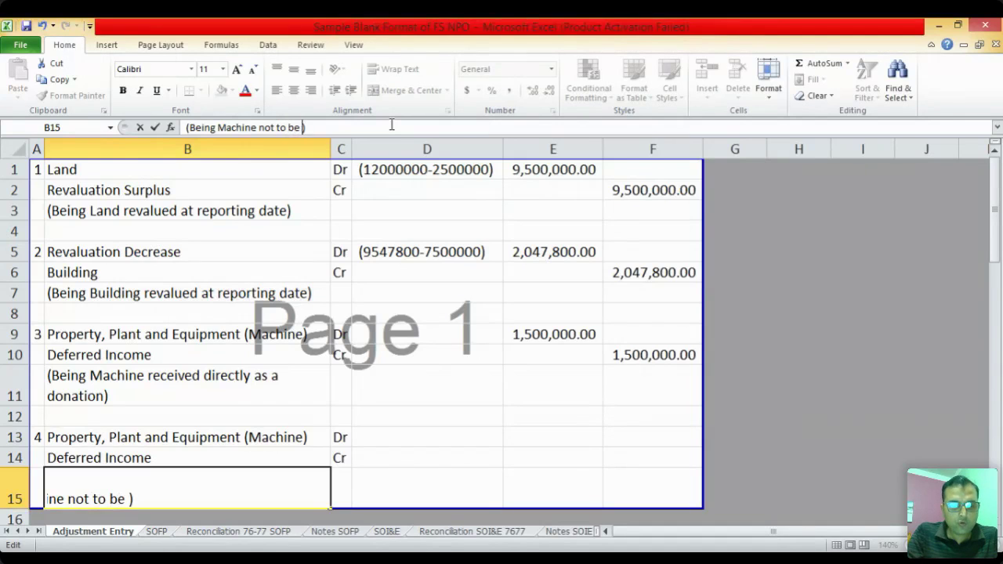
type(" over ")
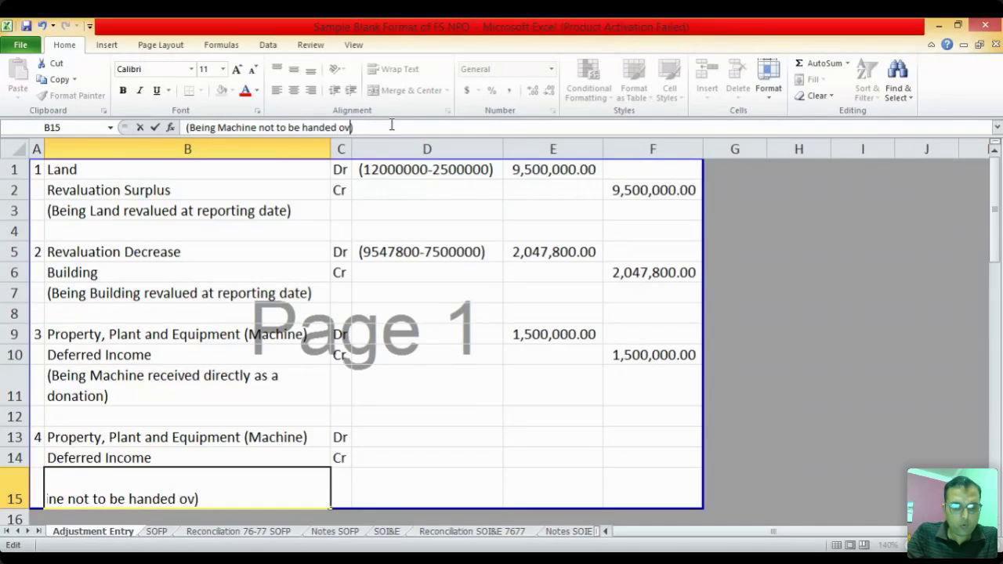
type("to do")
type("nor rec")
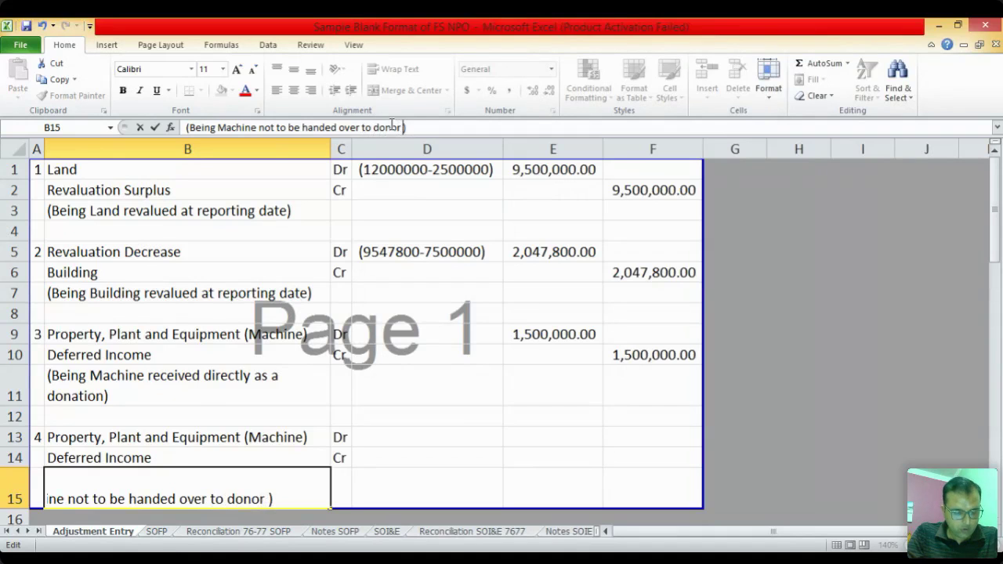
type("ognised ")
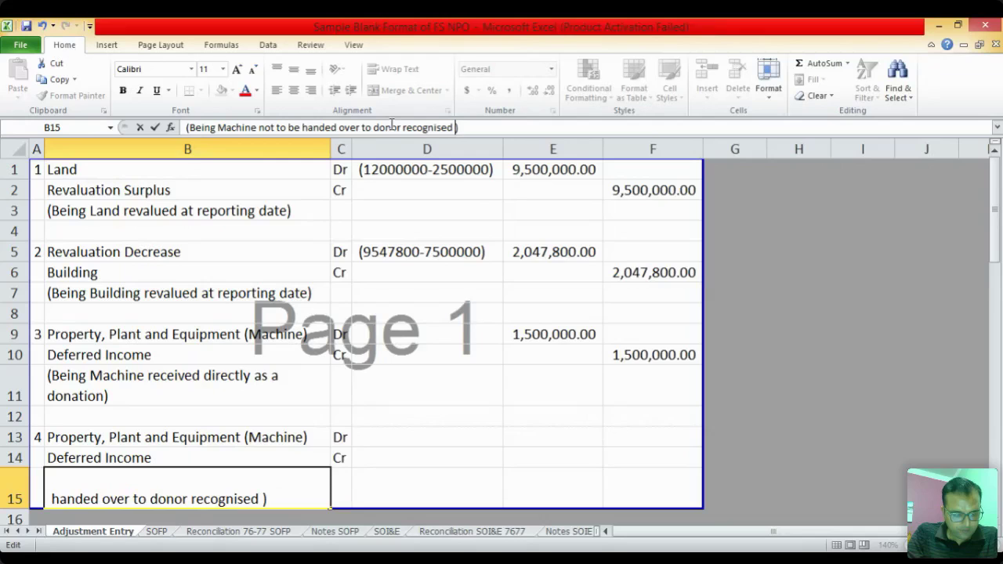
type("as PP")
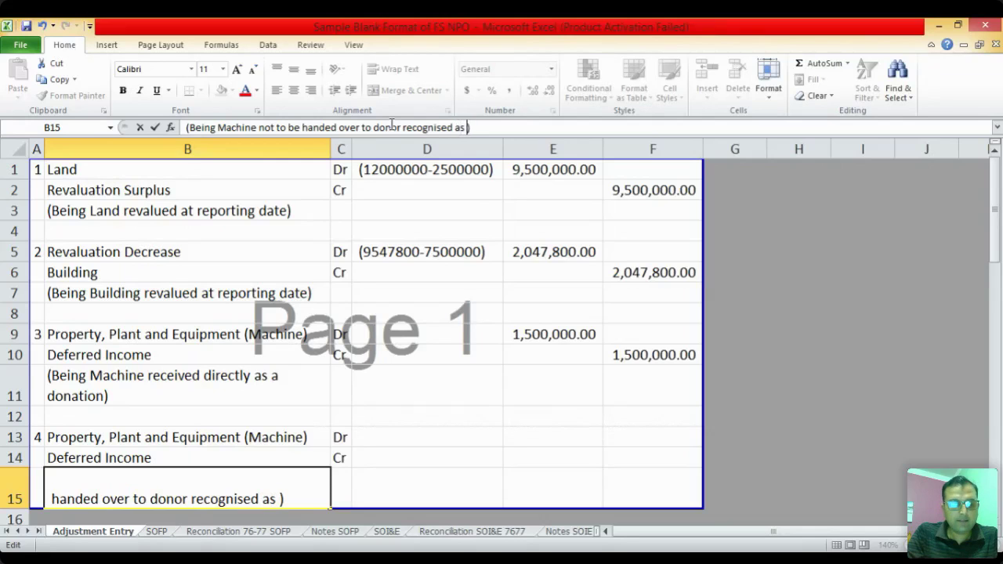
type("on con")
type("clusion")
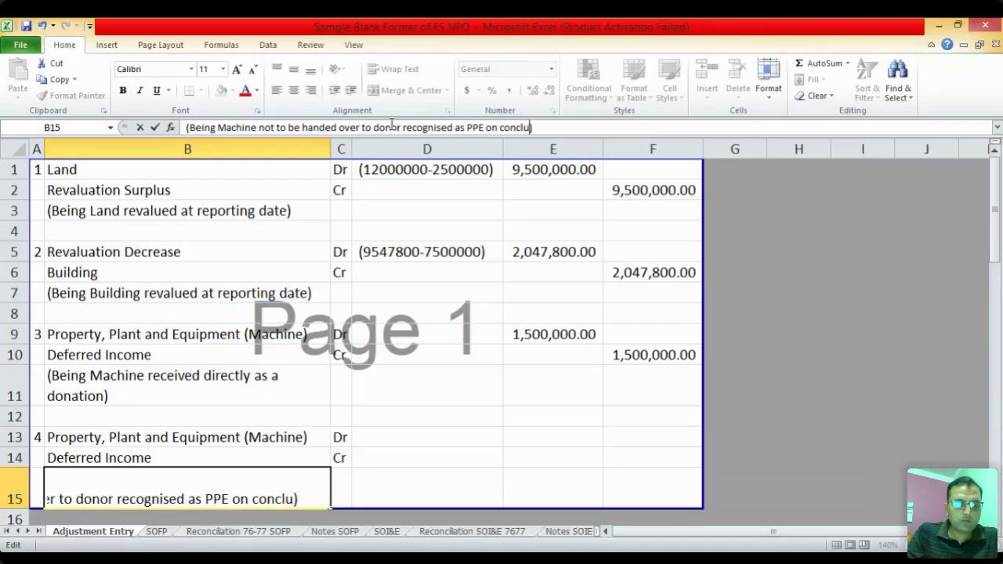
type(" of ")
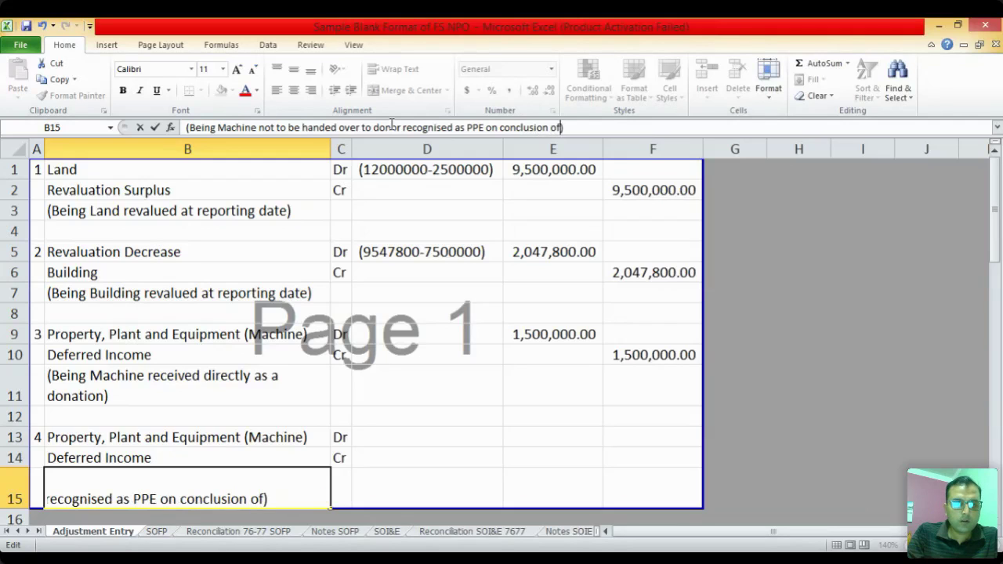
type("project")
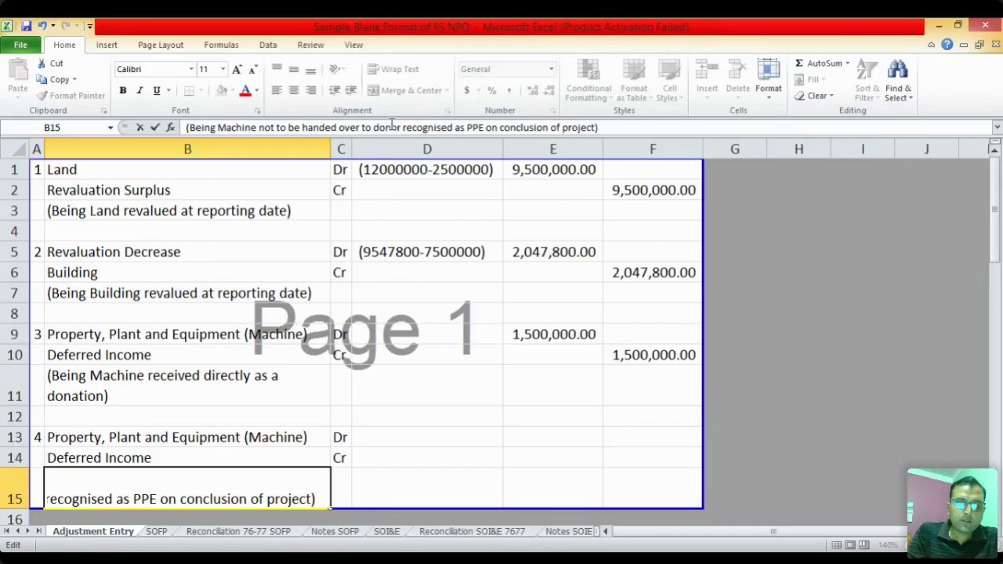
key("Return")
Enter 1000000 as entry 4's machine debit in E13 and 1000000 as the Deferred Income credit in F14
key("Up")
key("Up")
key("Up")
key("Right")
key("Right")
key("Right")
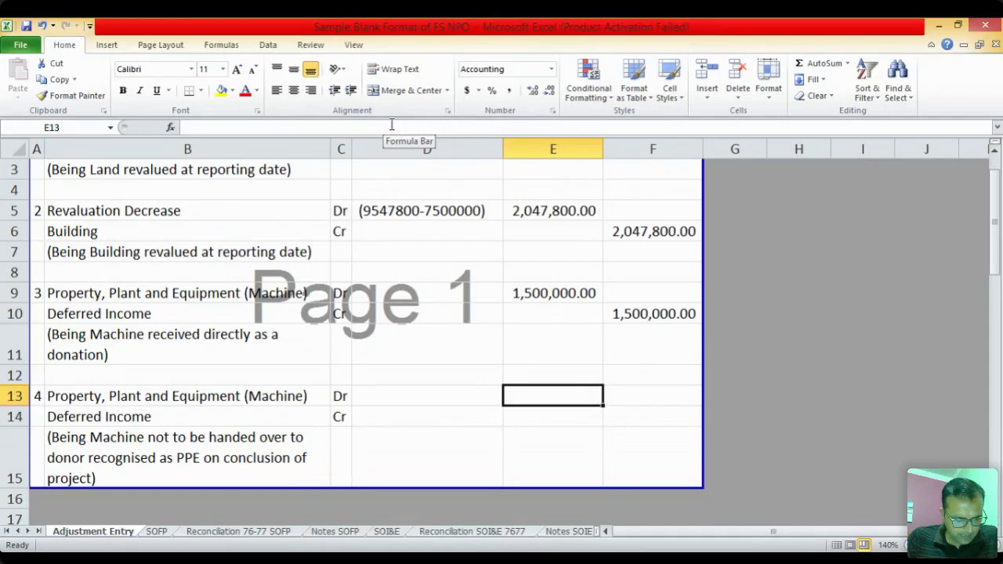
type("1000000")
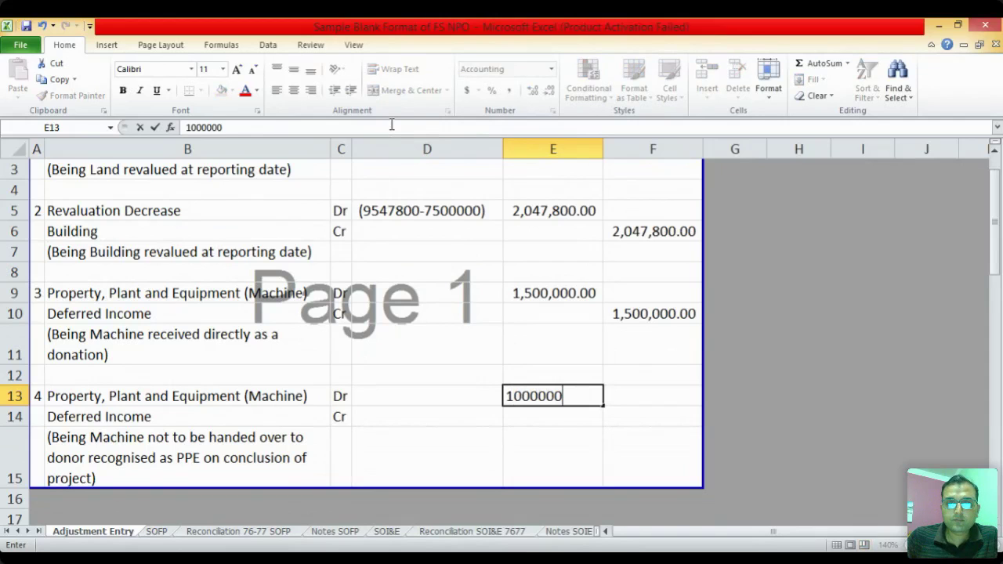
key("Return")
key("Up")
key("Down")
key("Right")
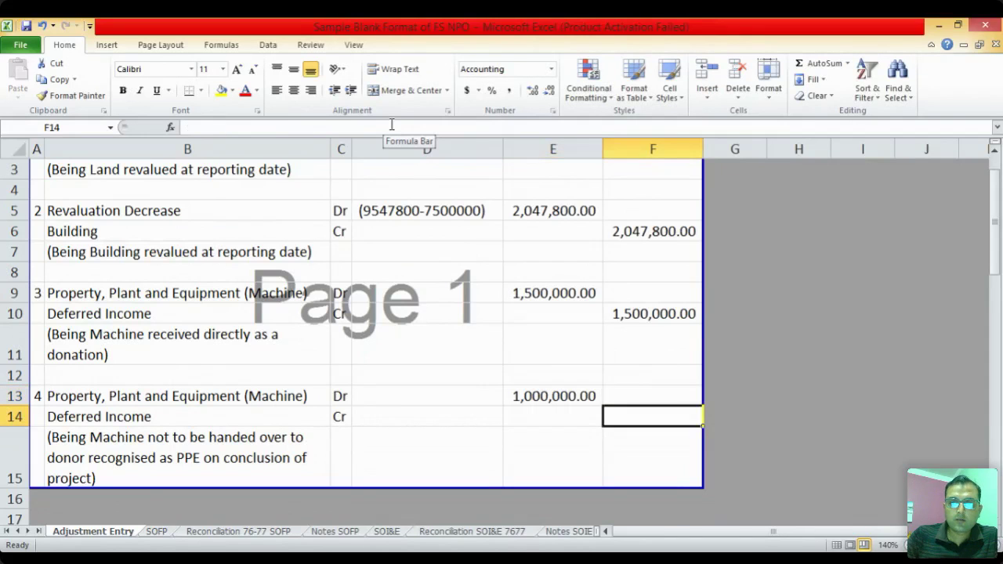
type("1000000")
key("Return")
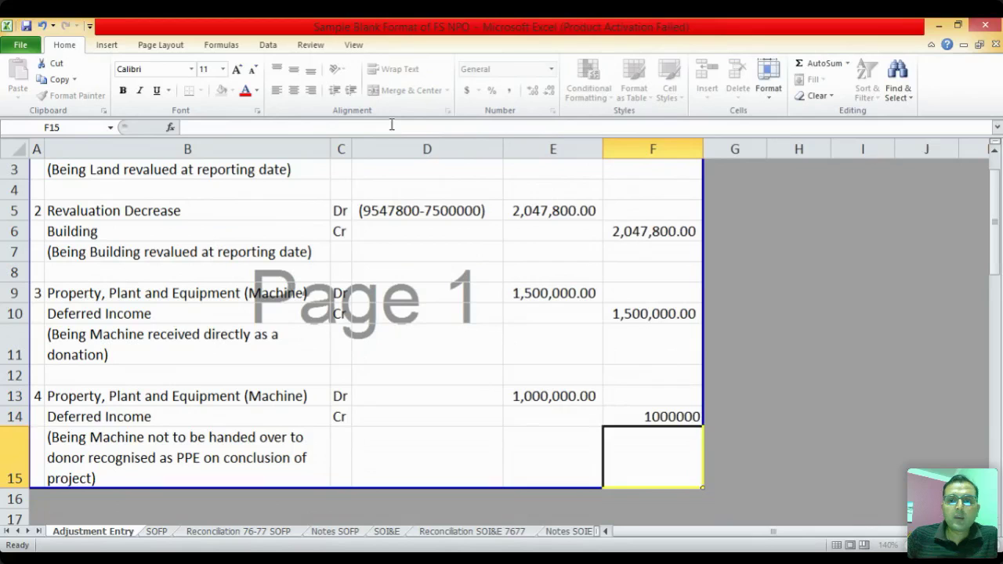
Apply the comma number style to the Deferred Income credit amount in F14
key("Up")
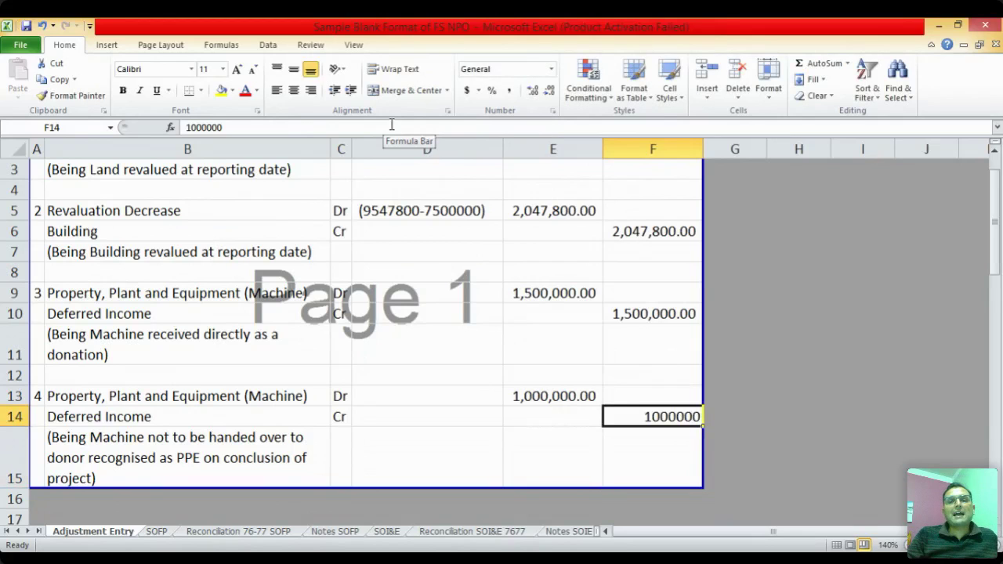
left_click(508, 91)
key("Left")
key("Left")
key("Left")
key("Left")
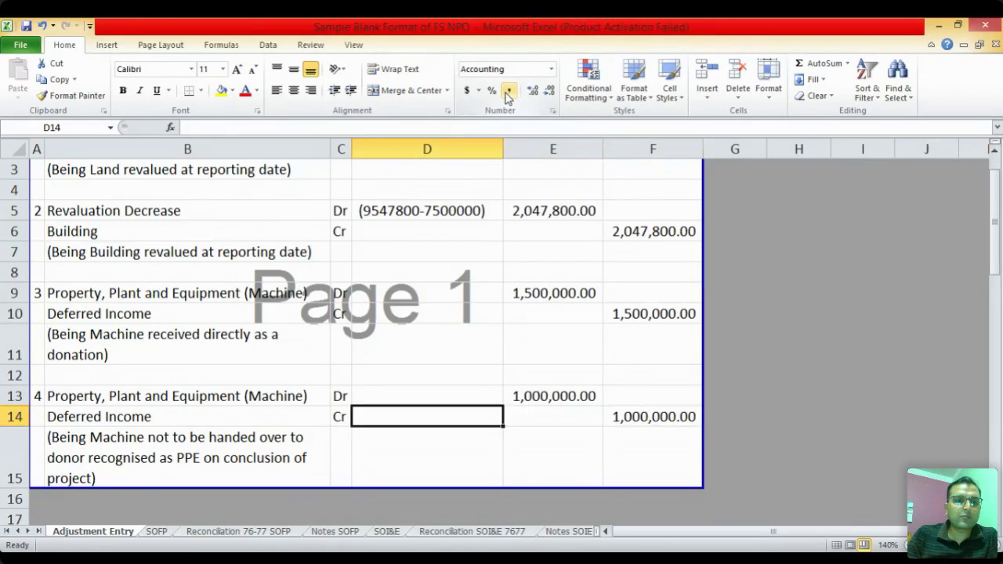
key("Up")
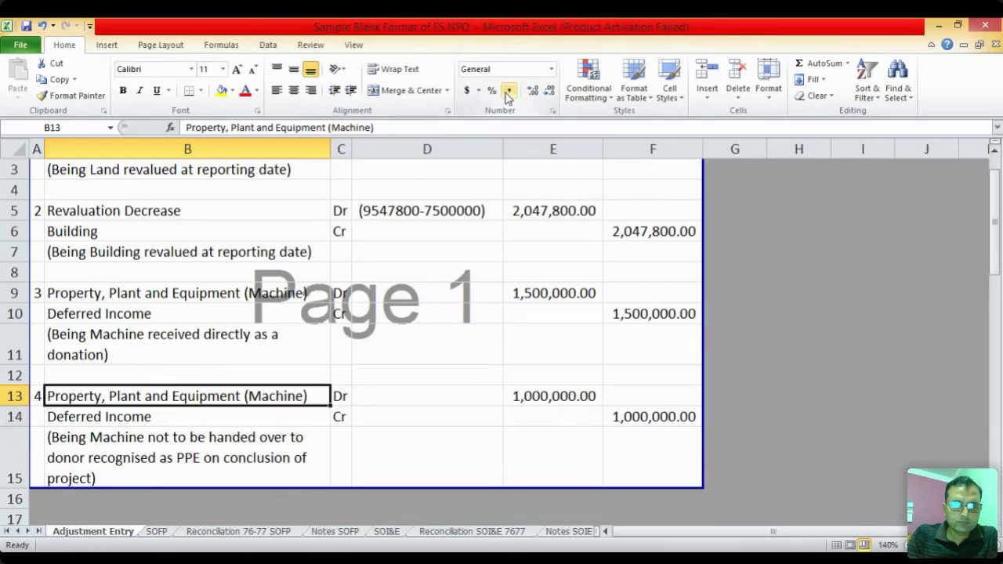
Link the Machine (Not Handed Over) addition in D11 of note 4.1 to entry 4's machine debit in 'Adjustment Entry'!E13
key("Up")
key("Up")
key("Up")
key("Right")
key("Right")
key("Right")
key("ctrl+Page_Down")
key("ctrl+Page_Down")
key("ctrl+Page_Down")
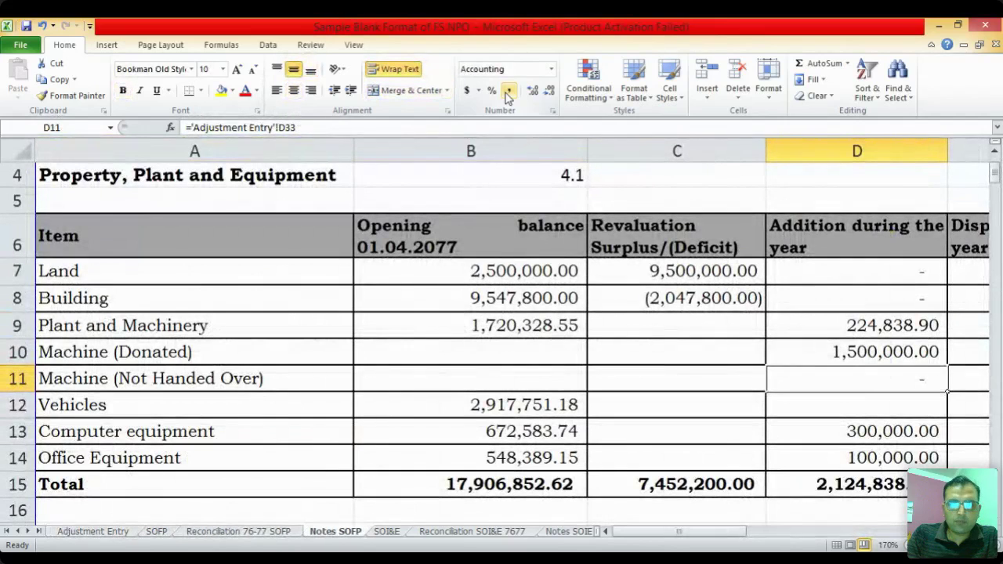
key("Left")
key("Down")
key("Left")
key("Left")
key("Up")
key("Right")
key("Right")
key("Right")
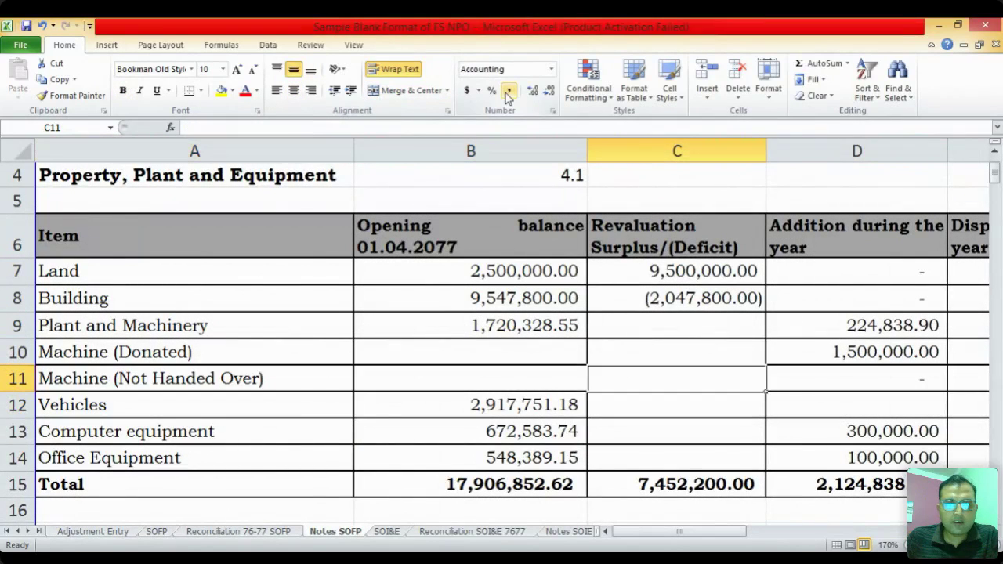
type("=")
key("ctrl+Page_Up")
key("ctrl+Page_Up")
key("ctrl+Page_Up")
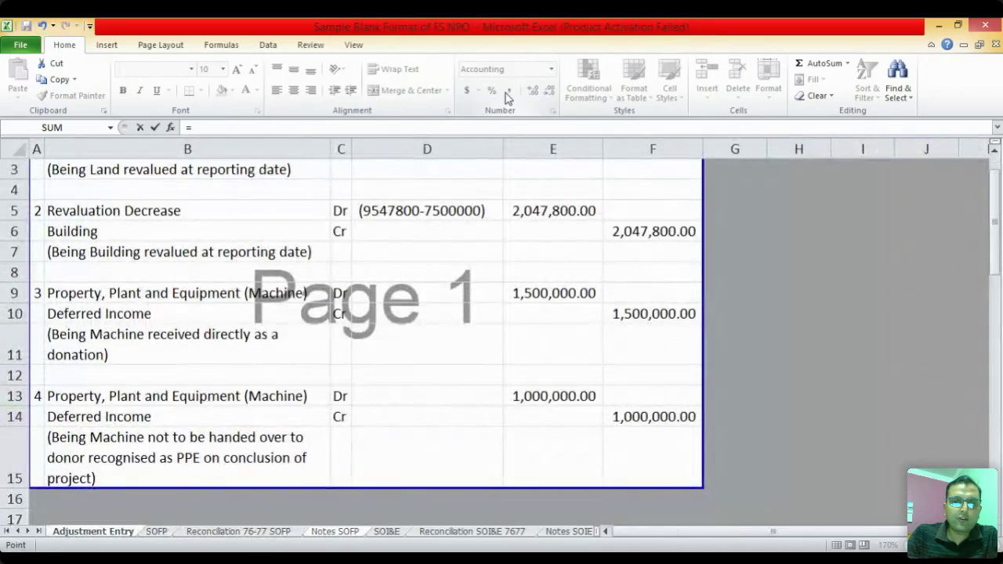
left_click(550, 398)
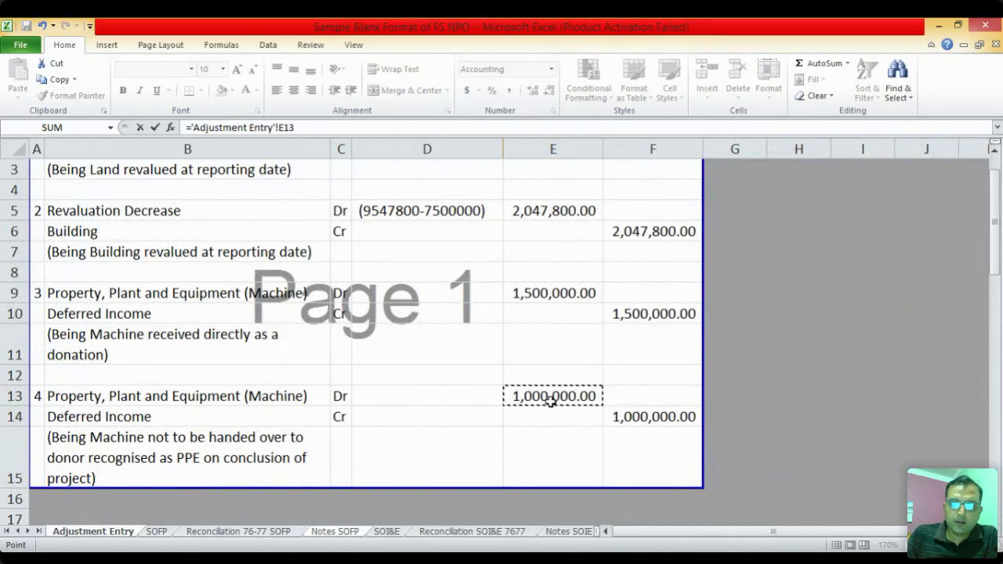
key("Return")
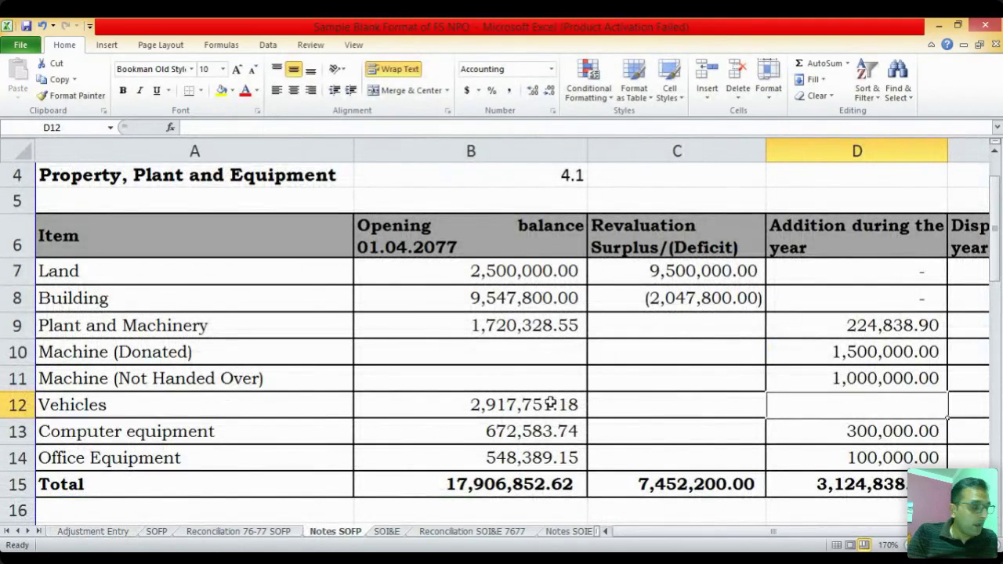
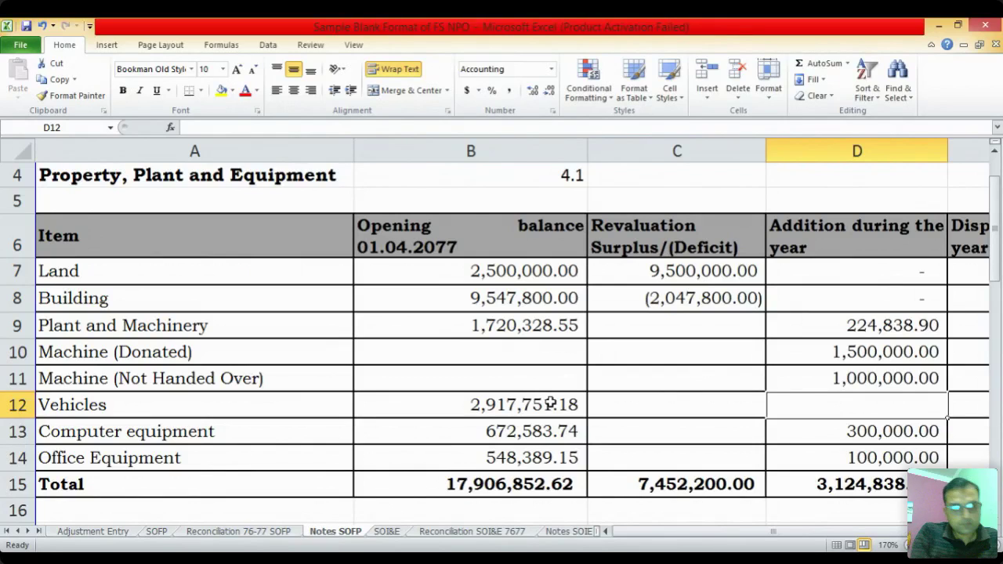
Link Deferred Income Machine for 2077/78 in note 4.13, Other Capital Reserves, to entry 4's amount in 'Adjustment Entry'!E13
key("Up")
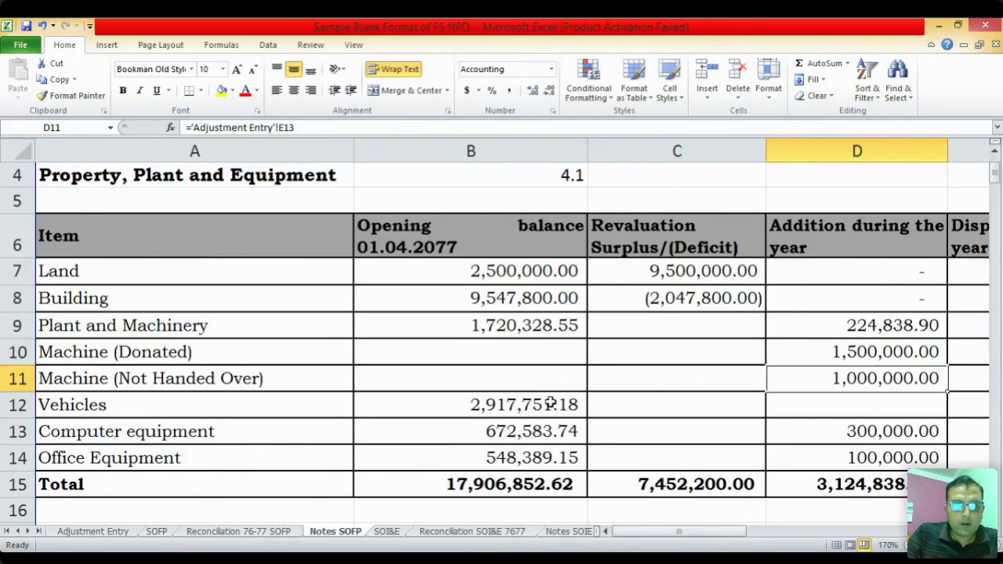
key("ctrl+Page_Up")
key("ctrl+Page_Up")
key("ctrl+Page_Up")
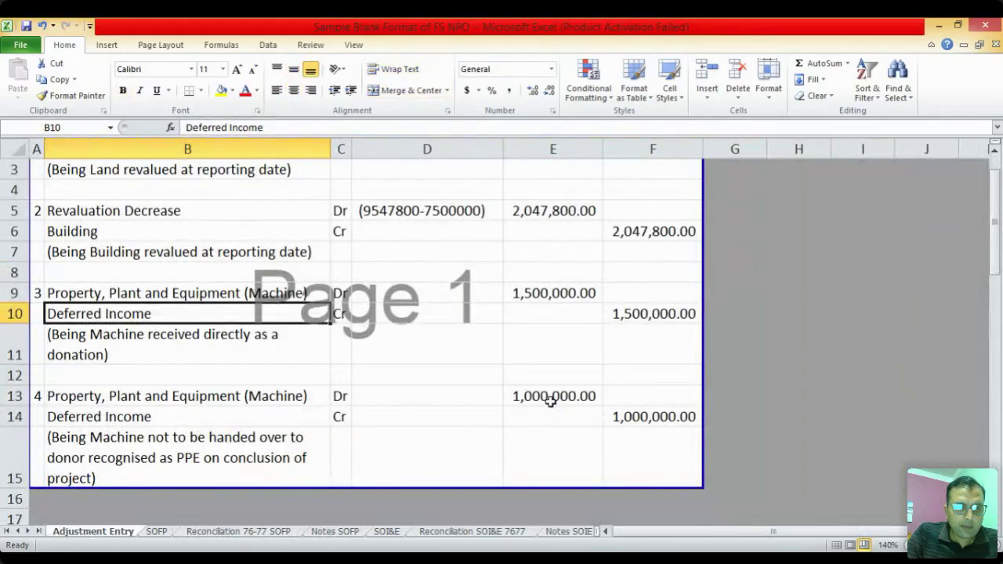
key("ctrl+Page_Down")
key("Left")
key("Left")
key("Right")
key("Right")
key("ctrl+bracketleft")
key("Up")
key("Up")
key("Left")
key("Right")
type("=")
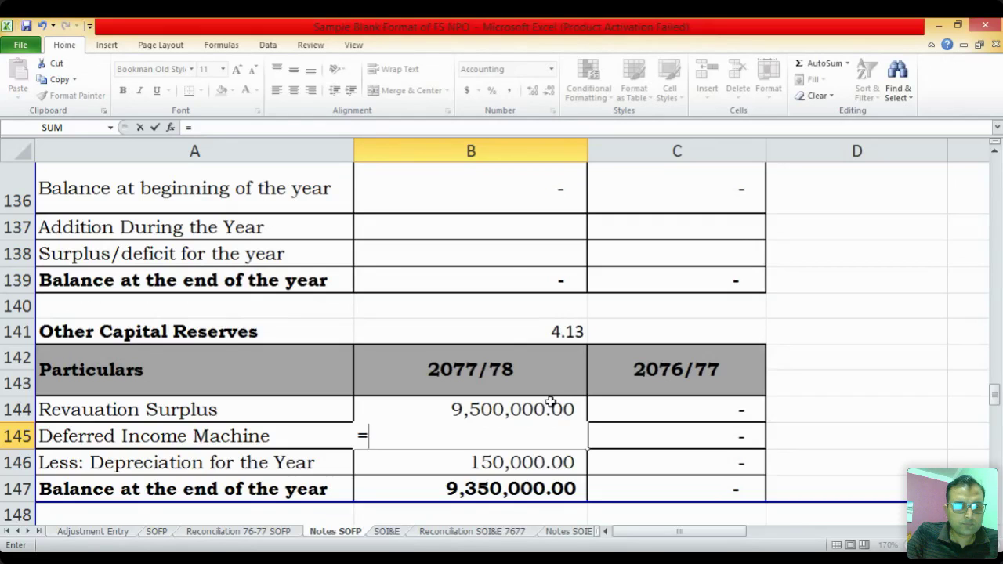
key("ctrl+Page_Up")
key("ctrl+Page_Up")
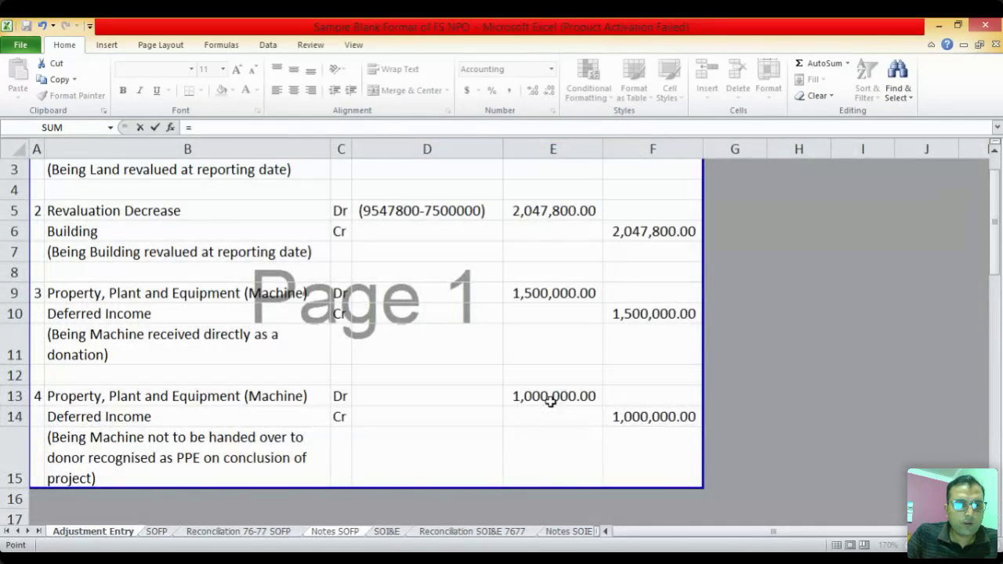
left_click(551, 397)
key("Return")
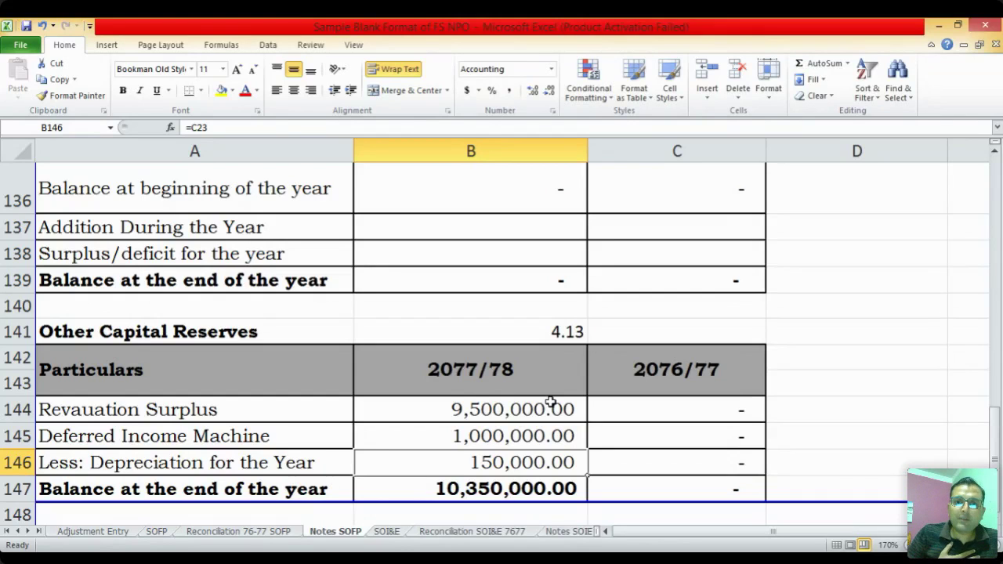
Link Deferred Income for 2077/78 in B171 of note 4.16, Deferred Revenue, to entry 3's donated machine amount on the Adjustment Entry sheet
key("Down")
key("Down")
key("Down")
key("Down")
key("Down")
key("Down")
key("Down")
key("Down")
key("Down")
key("Down")
key("Down")
key("Down")
key("Down")
key("Down")
key("Down")
key("Down")
key("Down")
key("Down")
key("Down")
key("Down")
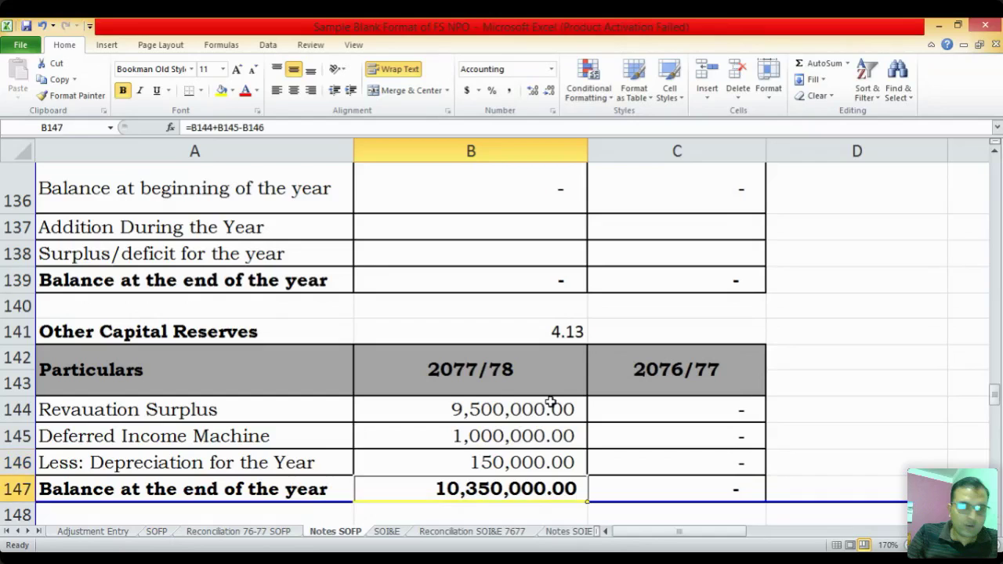
key("Down")
key("Down")
key("Down")
key("Down")
key("Down")
key("Down")
key("Down")
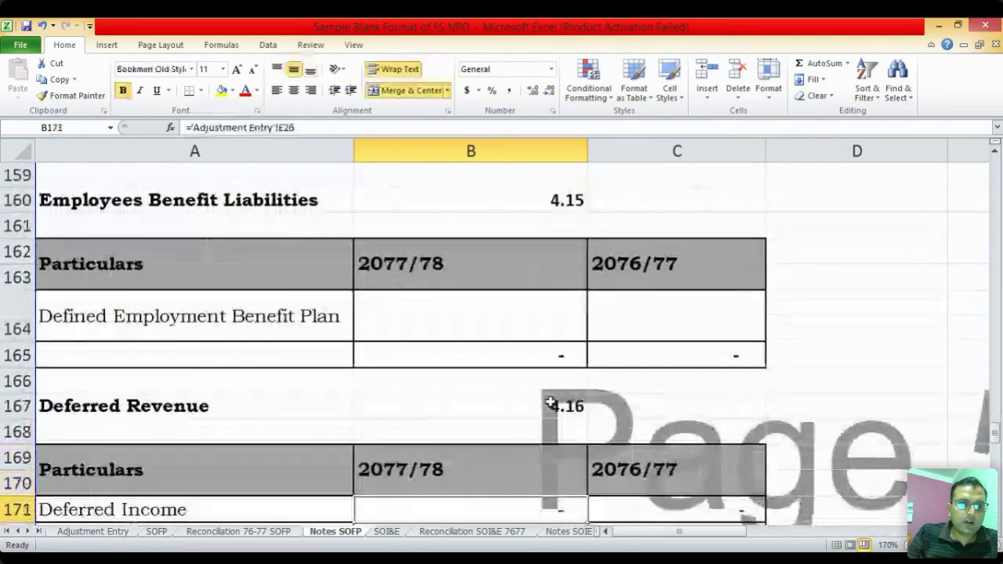
key("Up")
key("Up")
key("Up")
key("Left")
left_click(551, 402)
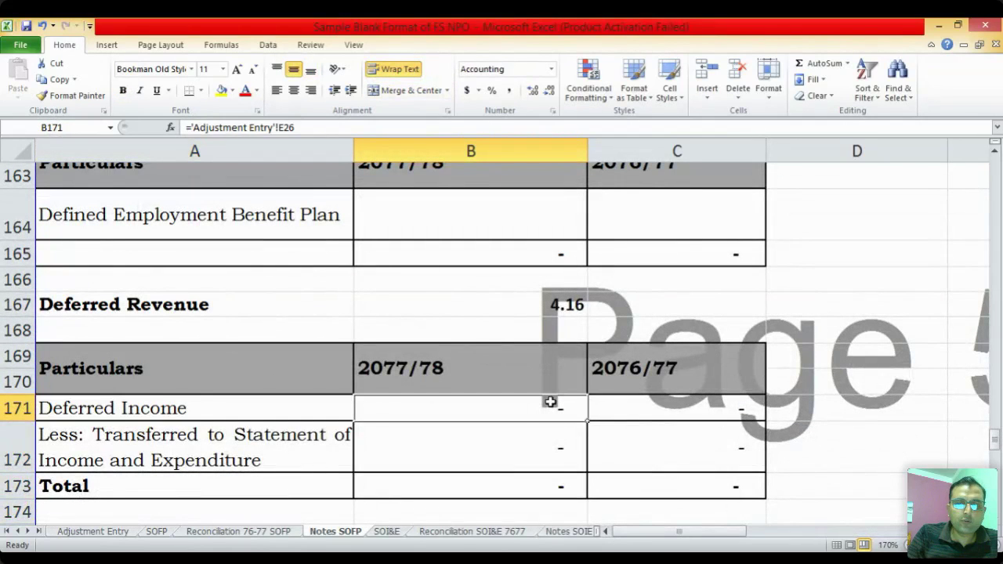
type("=")
key("ctrl+Page_Up")
key("ctrl+Page_Up")
key("ctrl+Page_Up")
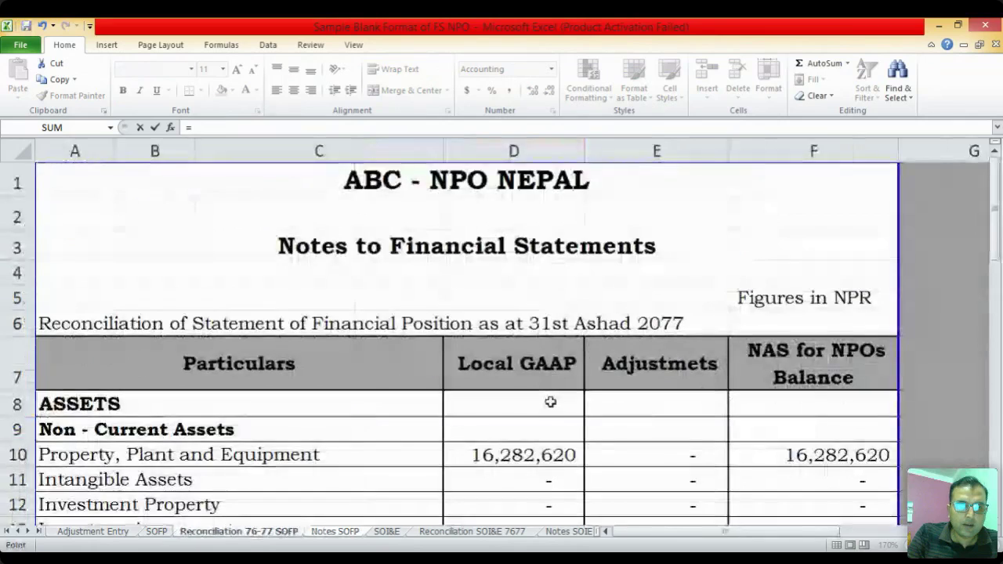
left_click(555, 291)
key("Right")
key("Down")
key("Return")
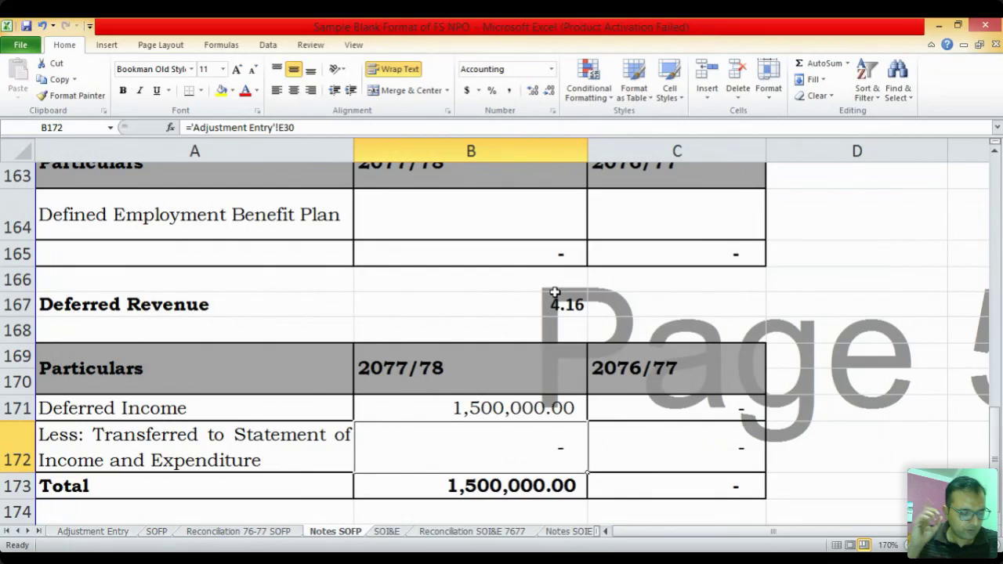
Review the machine debits and Deferred Income credits of entries 3 and 4 on the Adjustment Entry sheet
key("ctrl+Page_Up")
key("ctrl+Page_Up")
key("ctrl+Page_Up")
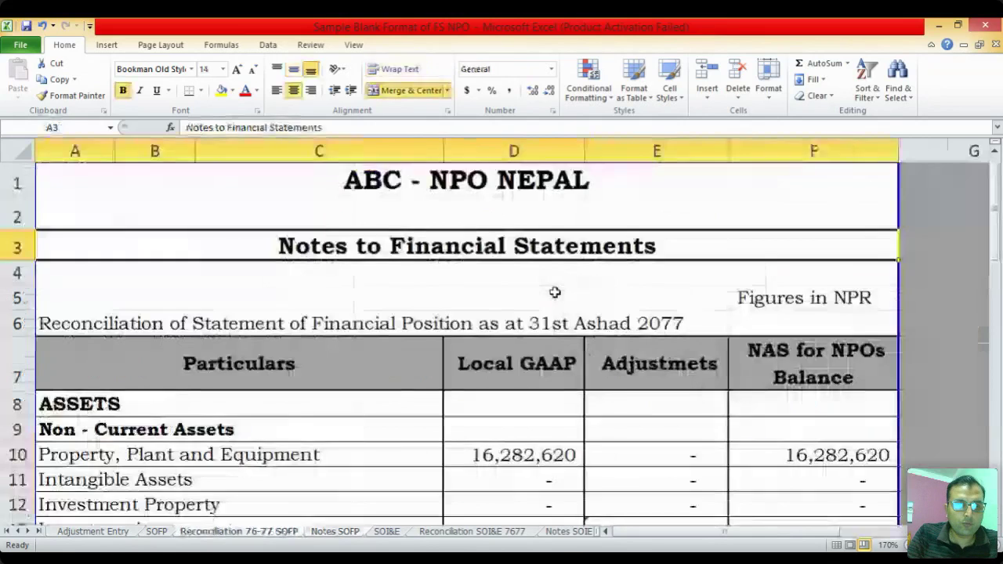
key("Right")
key("Right")
key("Left")
key("Left")
key("Down")
key("Down")
key("Down")
key("Down")
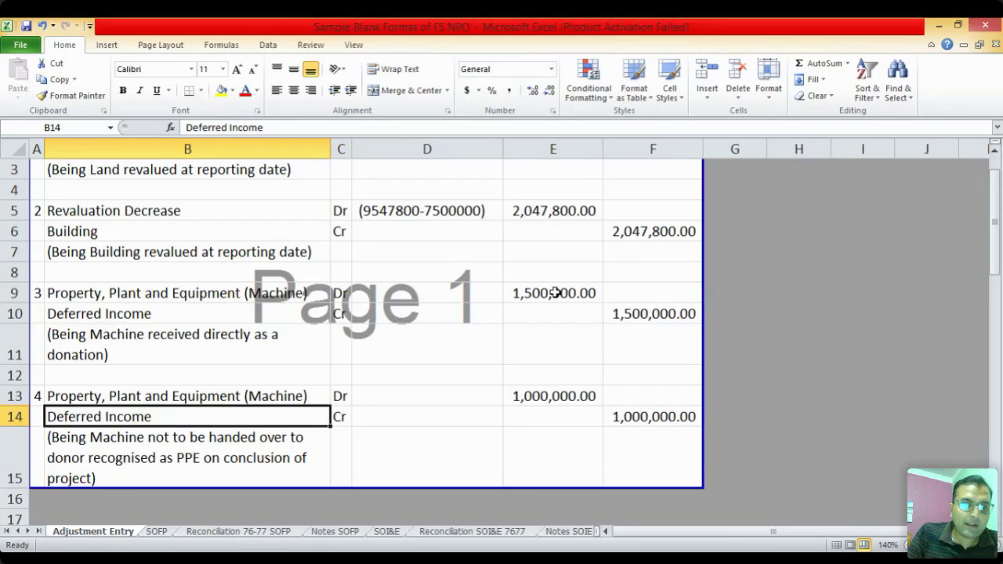
key("Right")
key("Right")
key("Right")
key("Right")
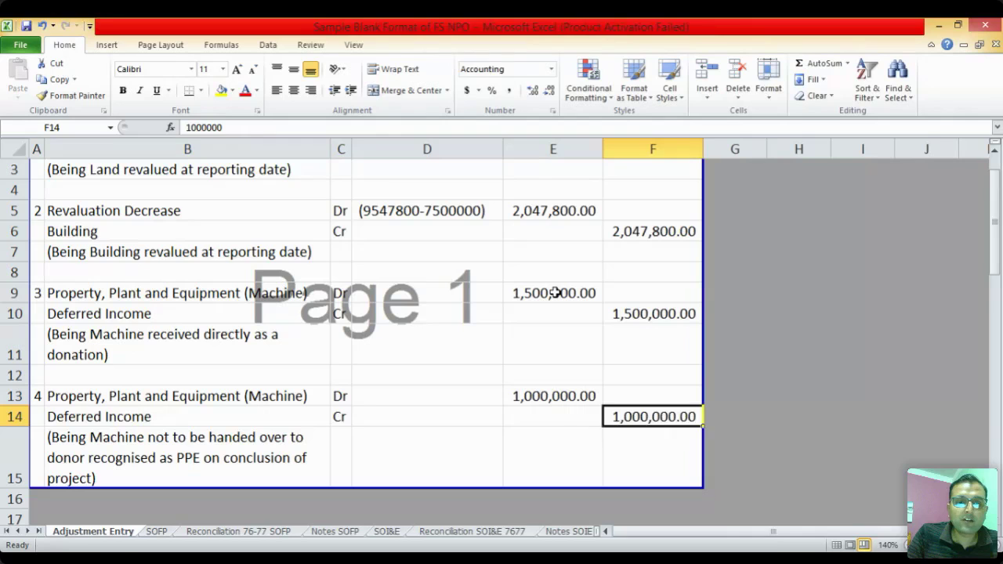
key("Left")
key("Left")
key("Up")
key("Up")
key("Down")
key("Right")
key("Right")
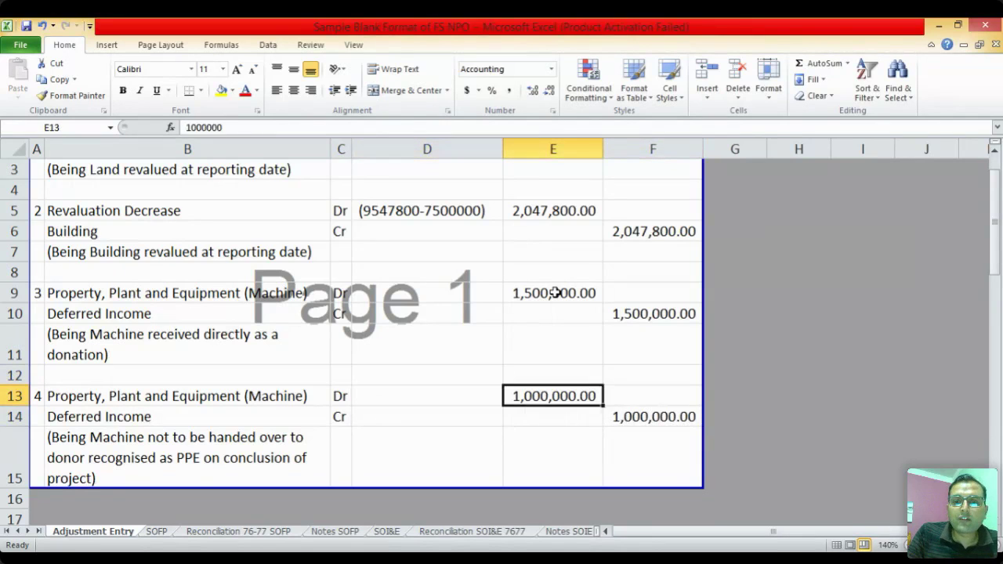
key("Up")
key("Up")
key("Up")
key("Up")
key("Down")
key("Left")
key("Right")
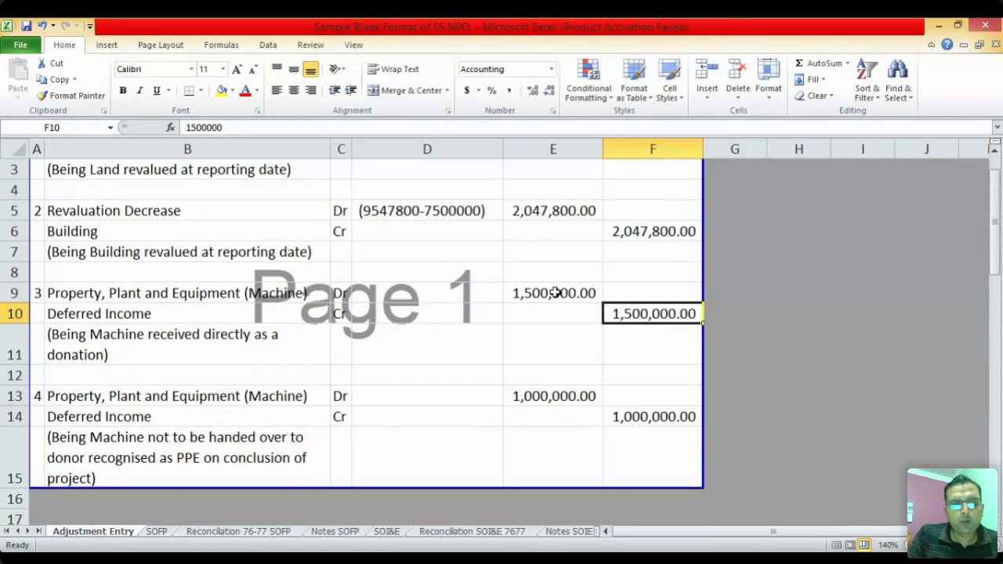
Examine the reserves, deferred revenue and Property, Plant and Equipment lines on the SOFP sheet
key("ctrl+Page_Down")
key("Up")
key("Up")
key("Up")
key("Up")
key("Up")
key("Up")
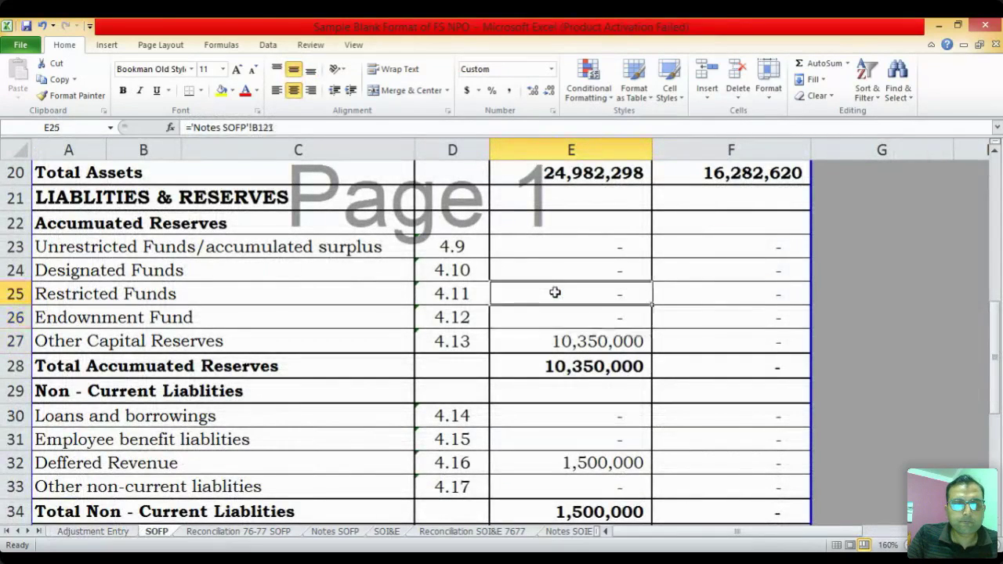
key("Up")
key("Up")
key("Up")
key("Up")
key("Up")
key("Up")
key("Up")
key("Up")
key("Up")
key("Up")
key("Up")
key("Up")
key("Up")
key("Up")
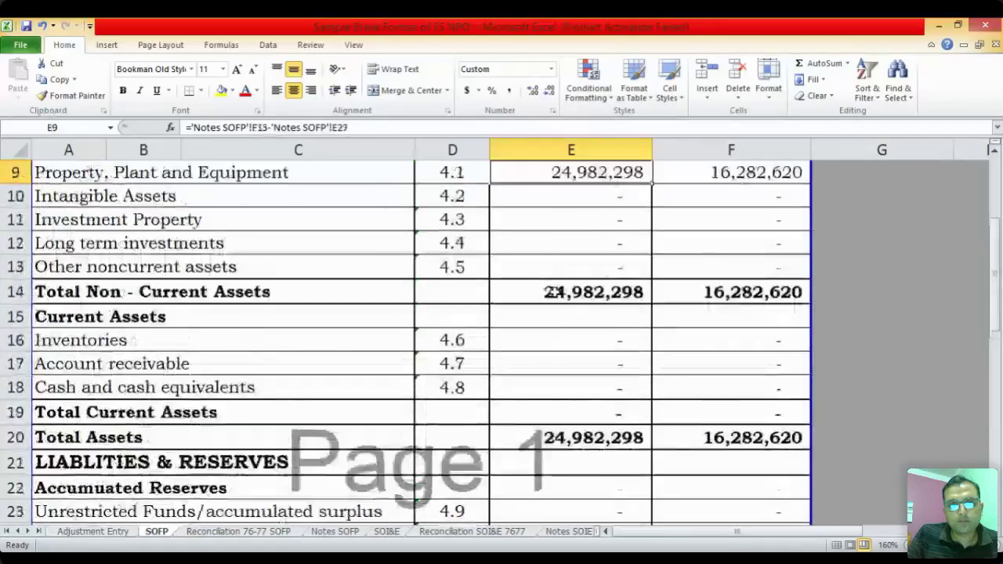
key("Down")
key("Down")
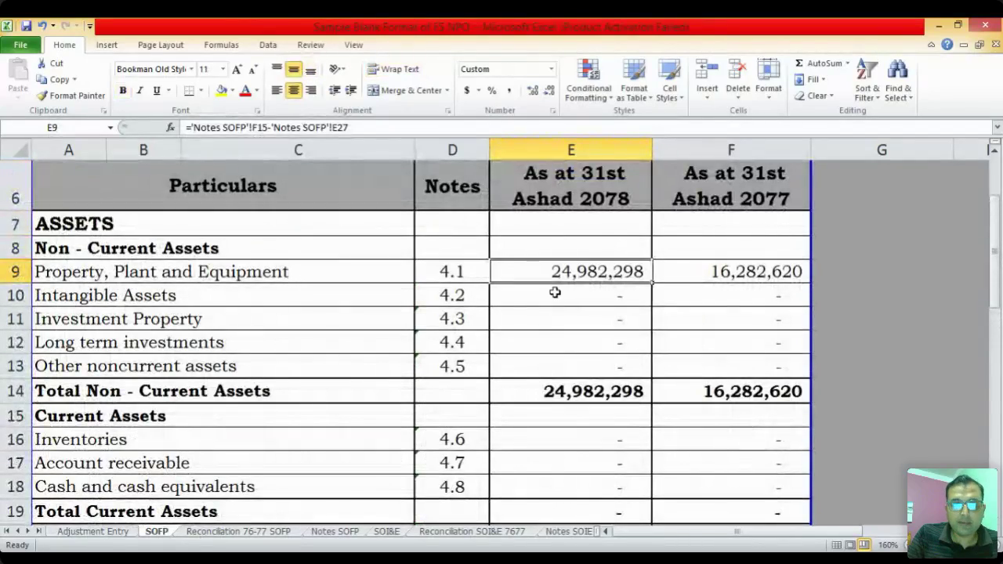
Trace the SOFP Property, Plant and Equipment figure to note 4.1 and examine its closing balances, disposals, additions and revaluation columns
key("ctrl+bracketleft")
key("Up")
key("Up")
key("Up")
key("Up")
key("Up")
key("Up")
key("Up")
key("Up")
key("Up")
key("Down")
key("Down")
key("Left")
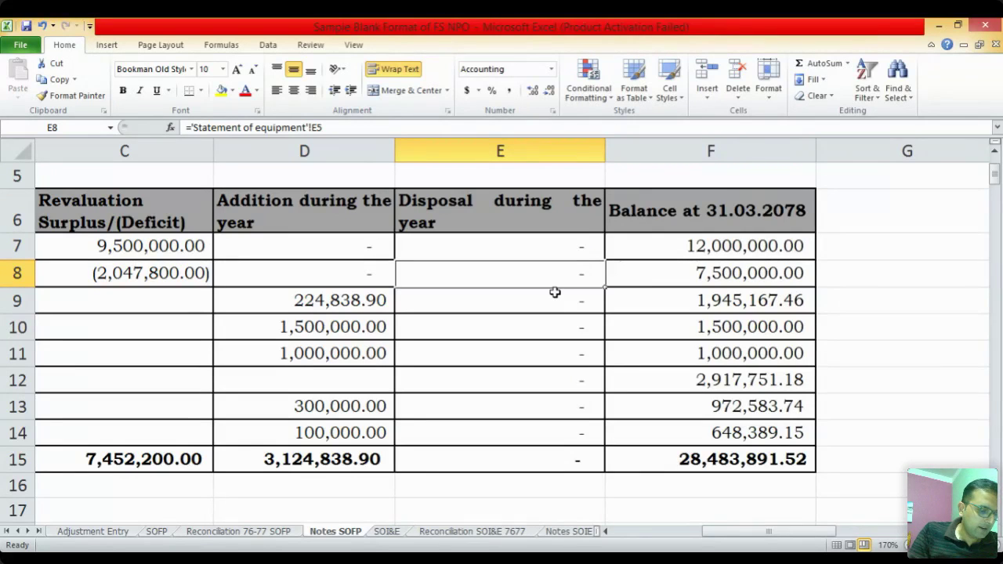
key("Left")
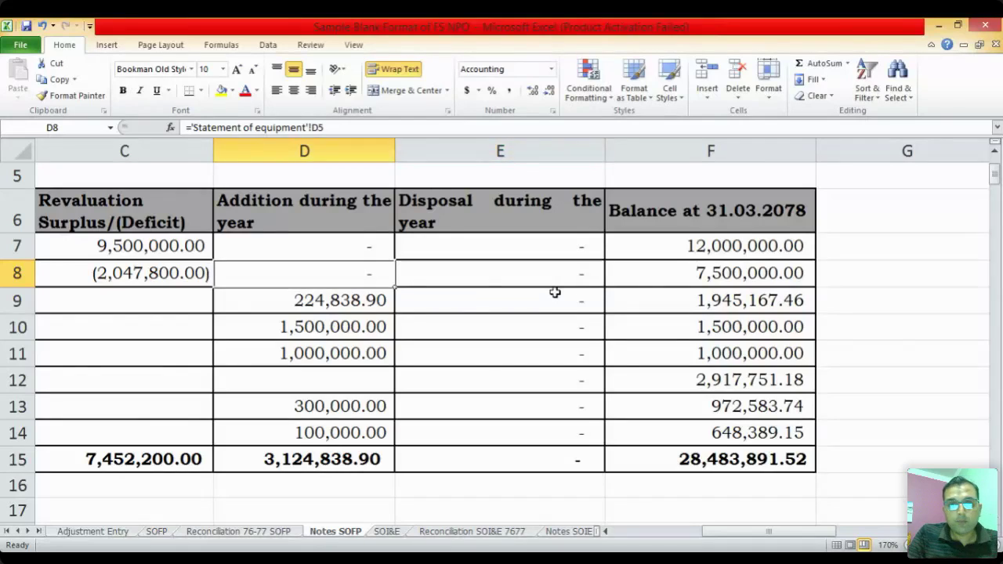
key("Left")
key("Left")
key("Left")
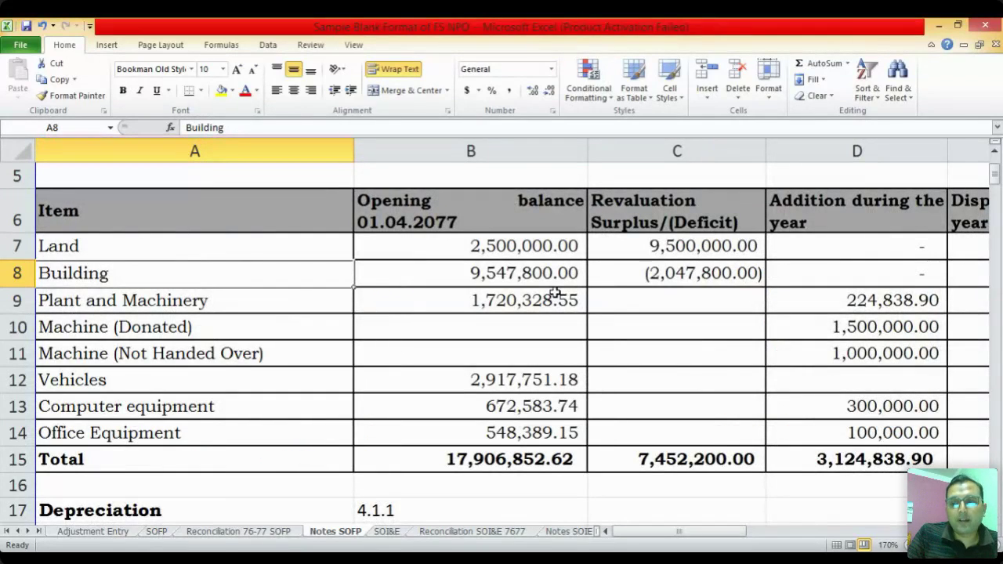
Look over note 4.1, Property, Plant and Equipment, and the start of Depreciation note 4.1.1 on the Notes SOFP sheet
key("Down")
key("Down")
key("Down")
key("Down")
key("Down")
key("Down")
key("Down")
key("Down")
key("Down")
key("Down")
key("Down")
key("Down")
key("Down")
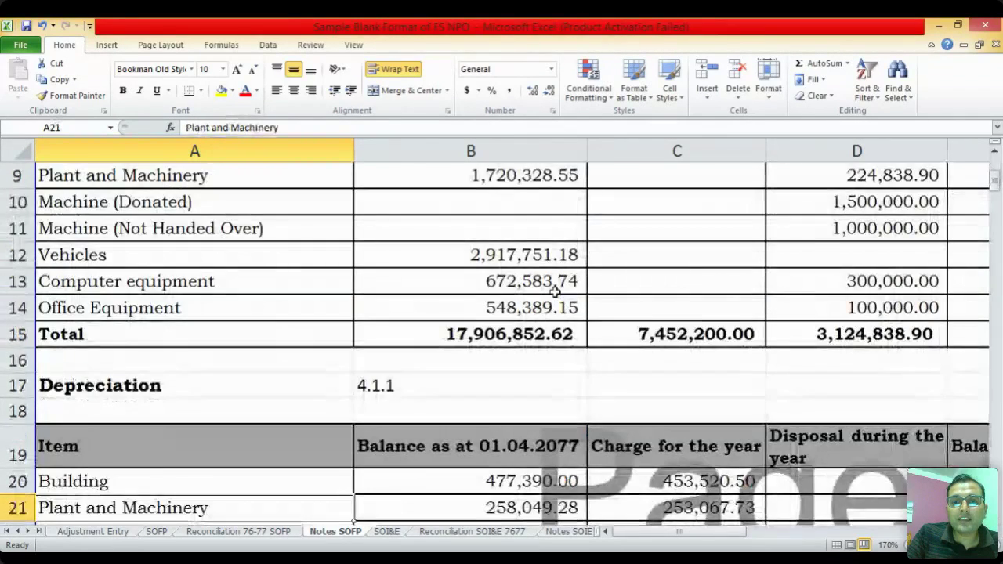
key("Down")
key("Down")
key("Down")
key("Down")
key("Down")
key("Down")
key("Down")
key("Up")
key("Up")
key("Up")
key("Up")
key("Up")
key("Up")
key("Up")
key("Up")
key("Up")
key("Up")
key("Up")
key("Up")
key("Up")
key("Up")
key("Up")
key("Up")
key("Up")
key("Up")
key("Up")
key("Up")
key("Up")
key("Up")
key("Up")
key("Up")
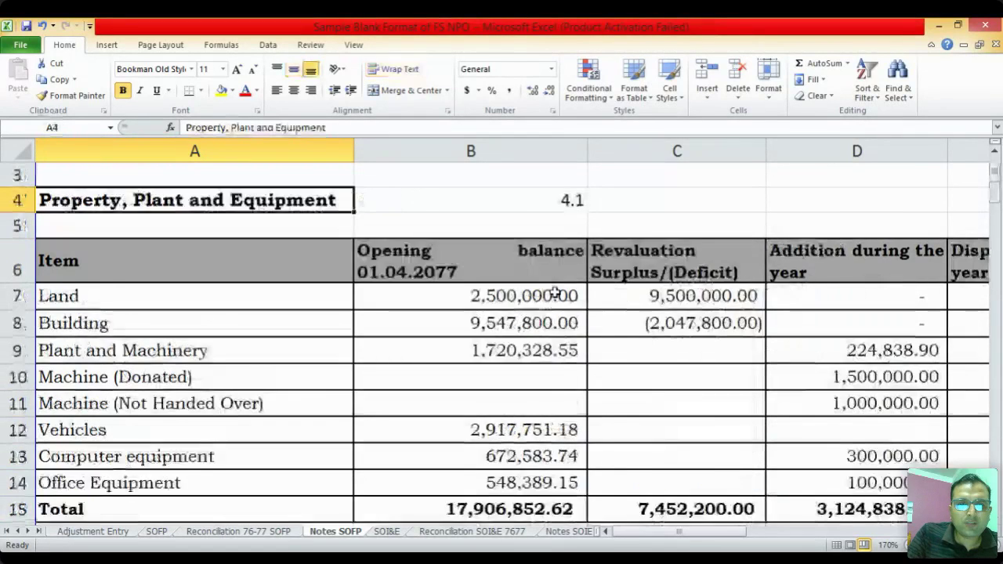
scroll(554, 292, "up", 1)
key("Right")
key("Right")
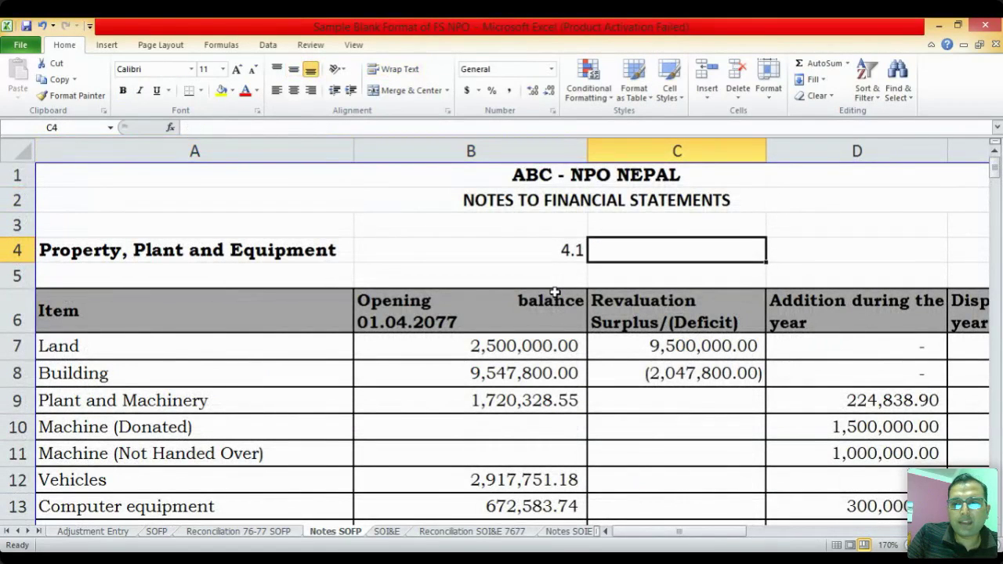
key("Right")
key("Right")
key("Right")
key("Left")
key("Home")
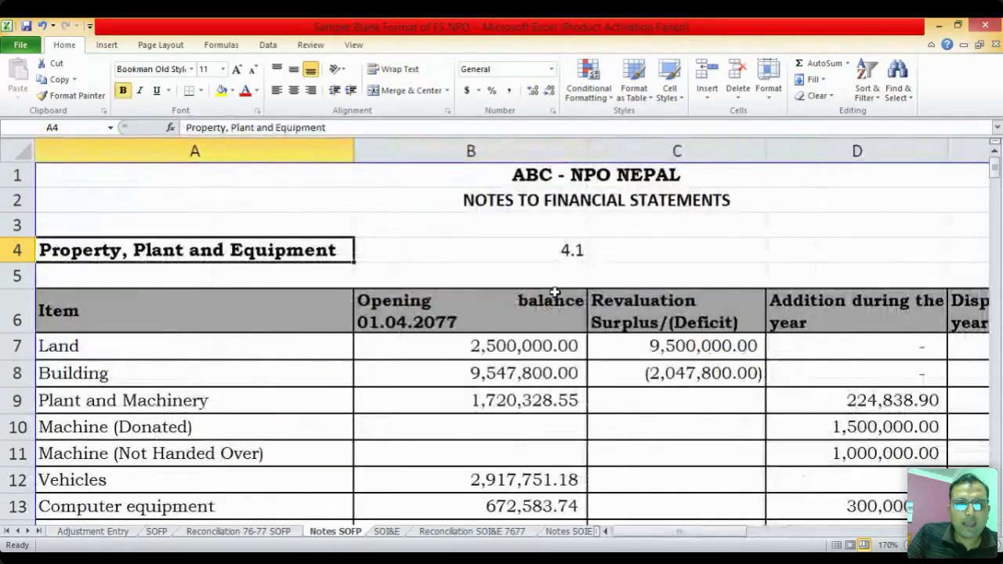
Examine Depreciation note 4.1.1, including its opening balances, charge for the year, disposals and closing balances
key("Down")
key("Down")
key("Down")
key("Down")
key("Down")
key("Down")
key("Down")
key("Down")
key("Down")
key("Down")
key("Down")
key("Down")
key("Down")
key("Down")
key("Down")
key("Down")
key("Down")
key("Down")
key("Down")
key("Down")
key("Down")
key("Down")
key("Down")
key("Down")
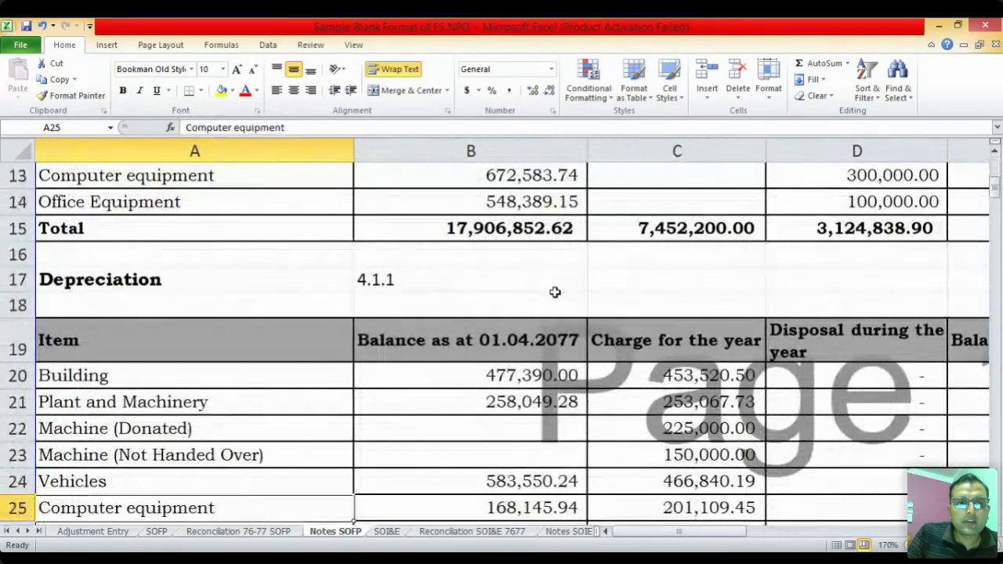
key("Up")
key("Up")
key("Up")
key("Up")
key("Up")
key("Up")
key("Up")
key("Up")
key("Up")
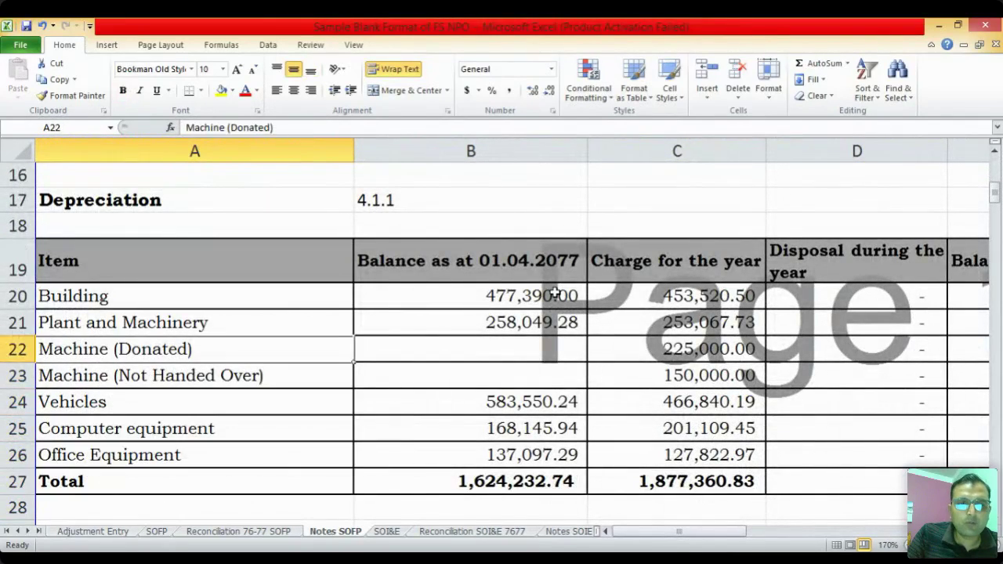
key("Right")
key("Right")
key("Down")
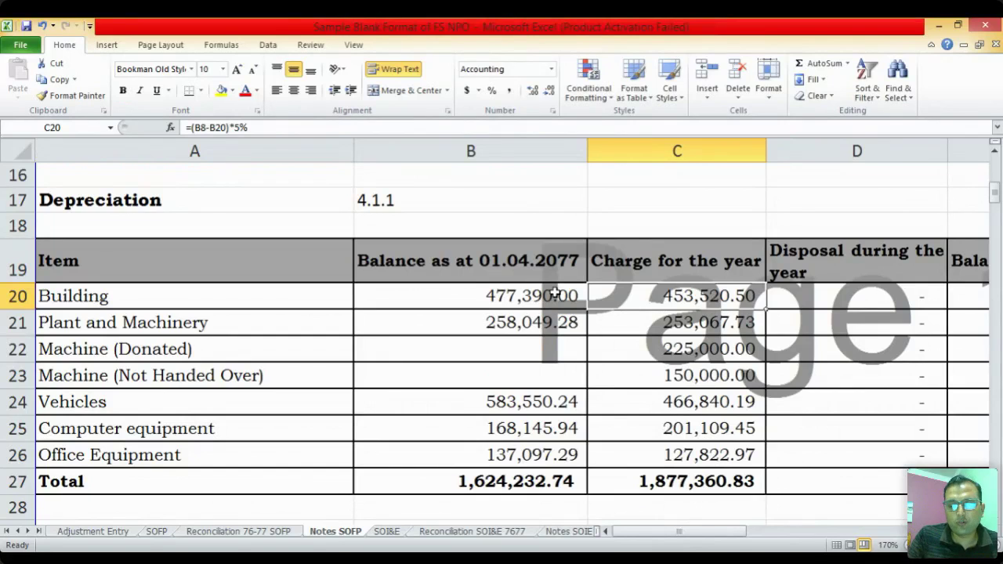
key("Right")
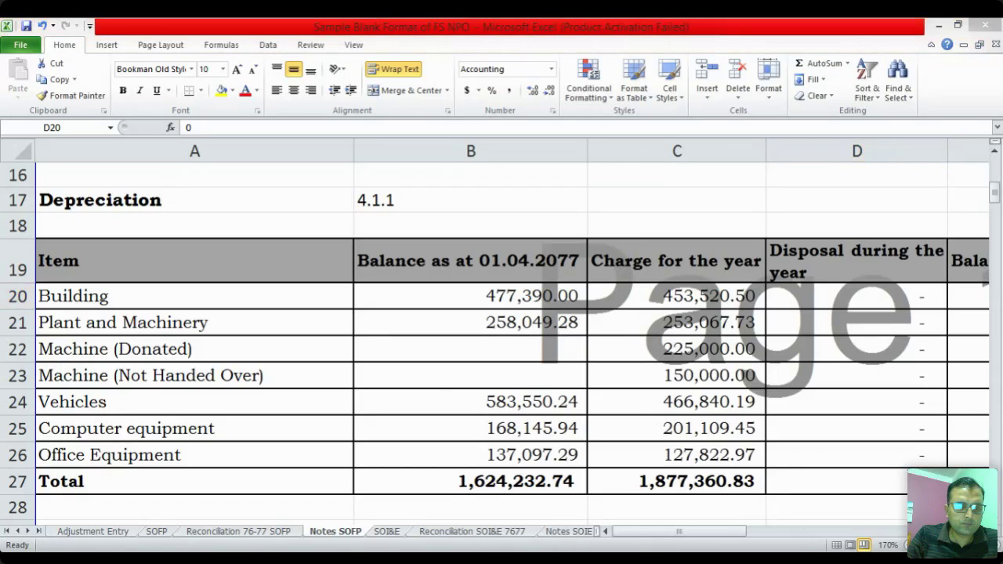
left_click(774, 318)
key("Right")
key("Left")
key("Left")
key("Left")
key("Left")
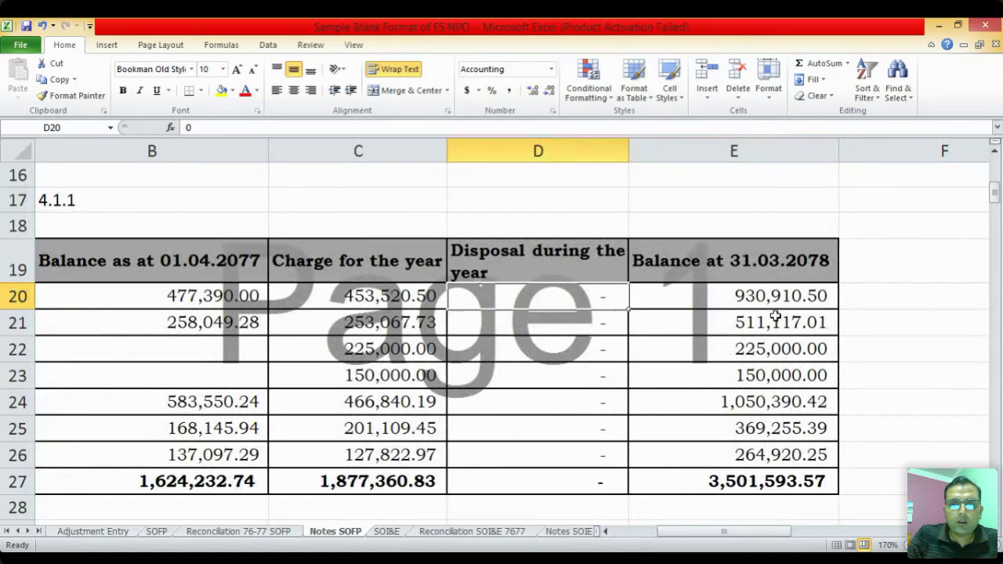
key("Right")
key("Right")
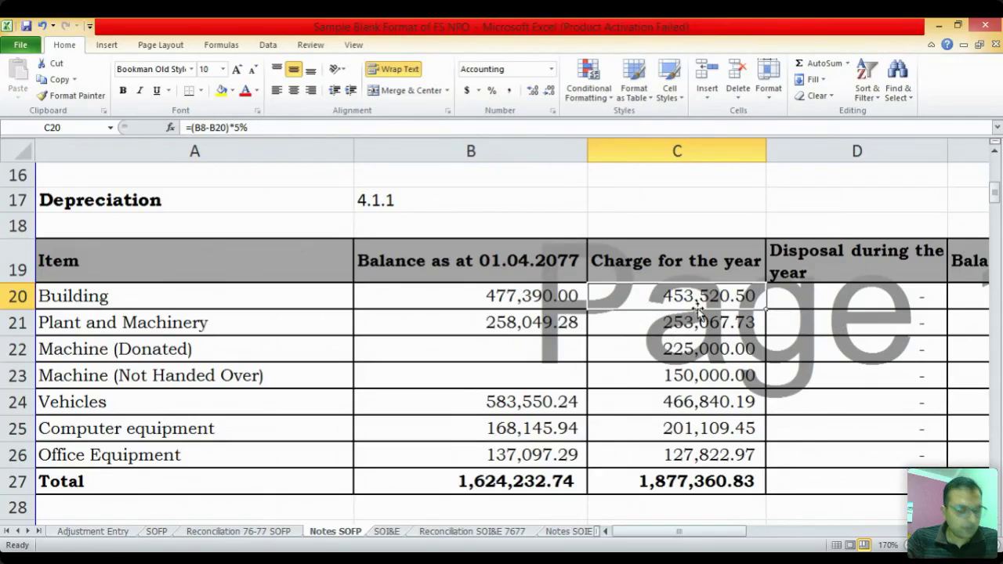
Inspect the charge-for-the-year formulas in C20:C27 of note 4.1.1 and trace the cells that feed the total
left_click(333, 126)
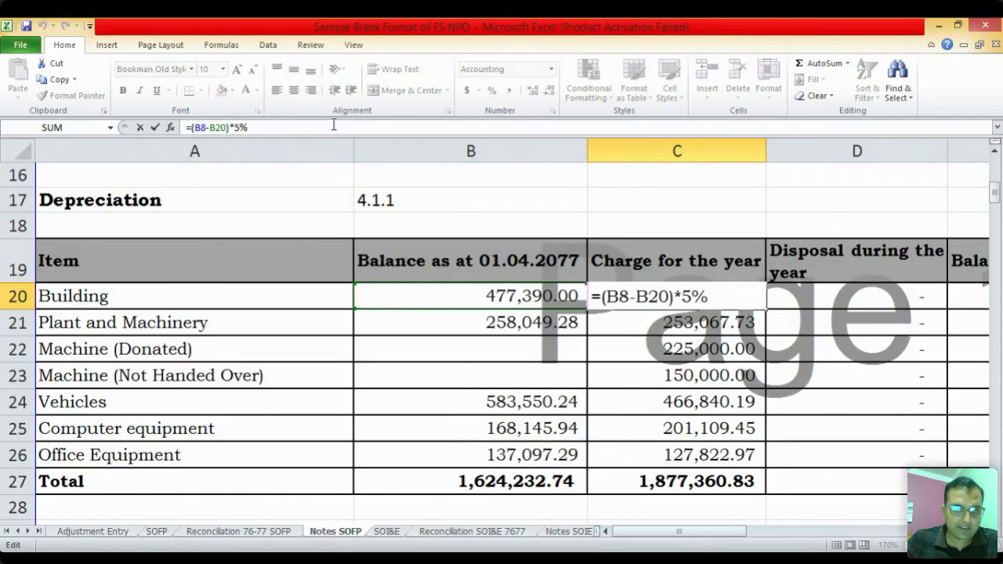
key("Return")
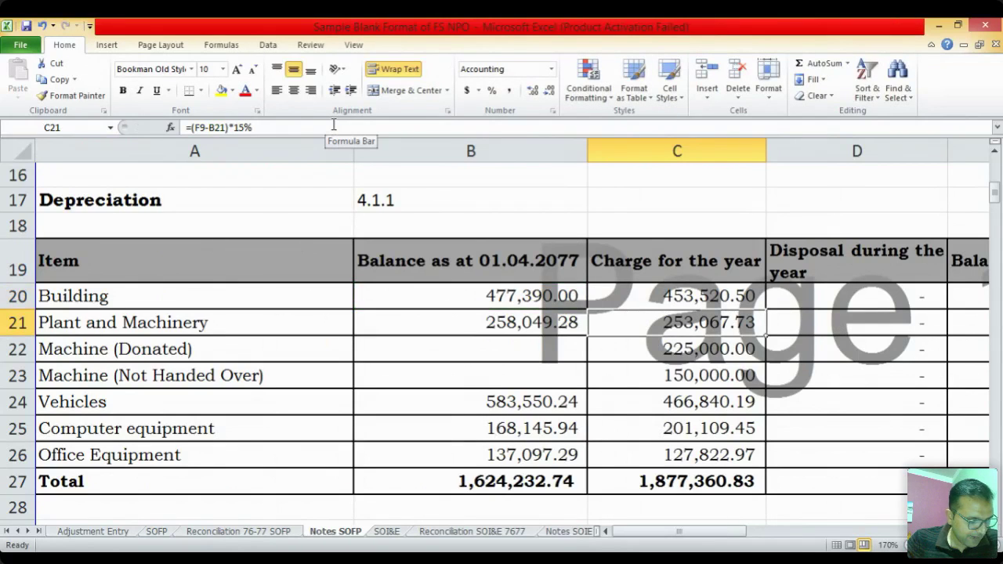
key("Return")
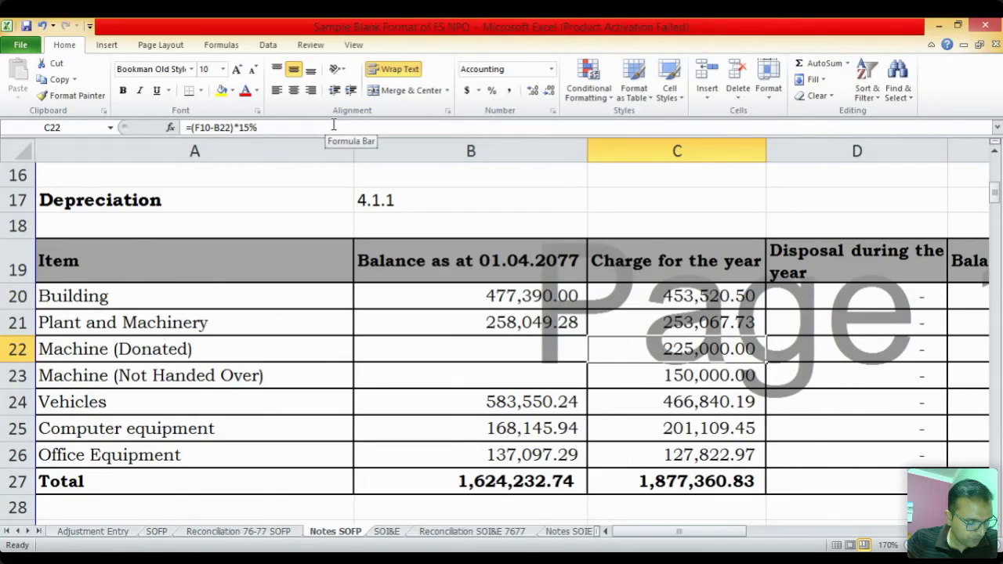
key("Return")
key("Return")
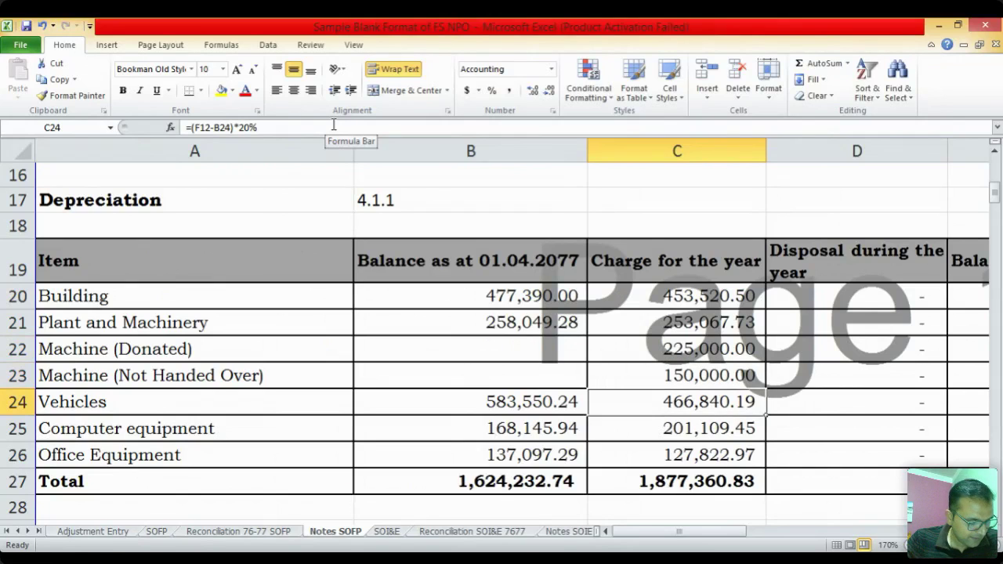
key("Return")
key("Return")
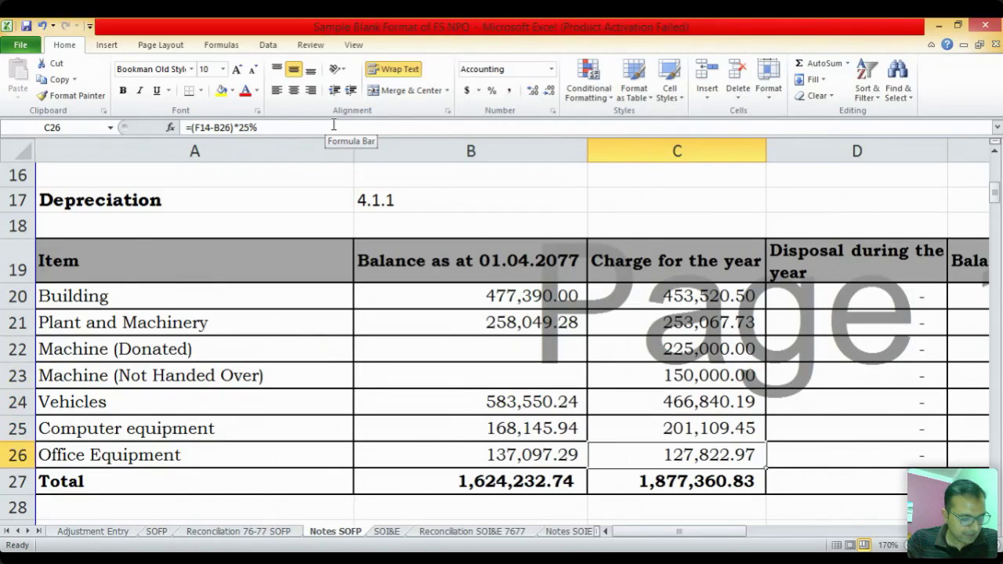
key("Return")
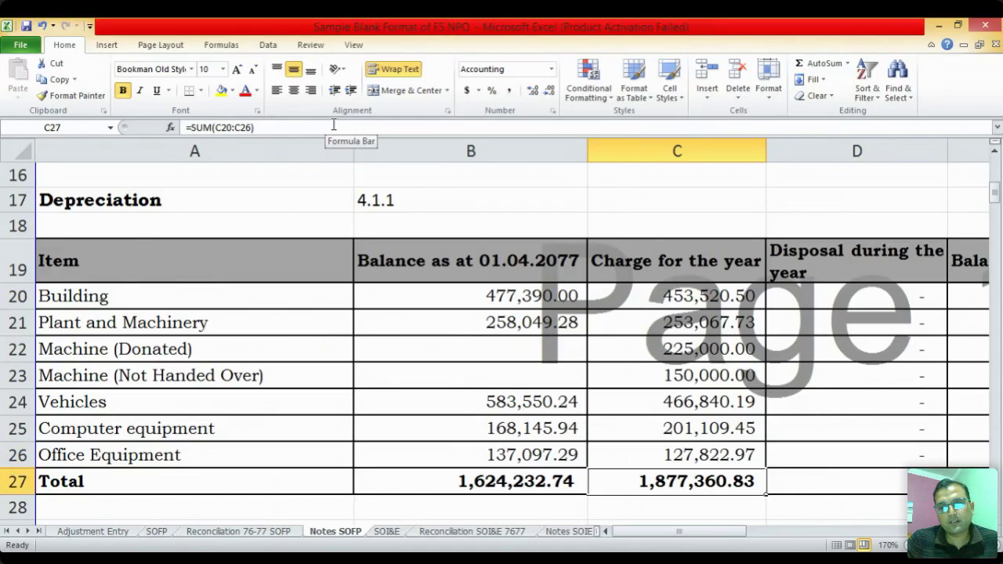
key("ctrl+bracketleft")
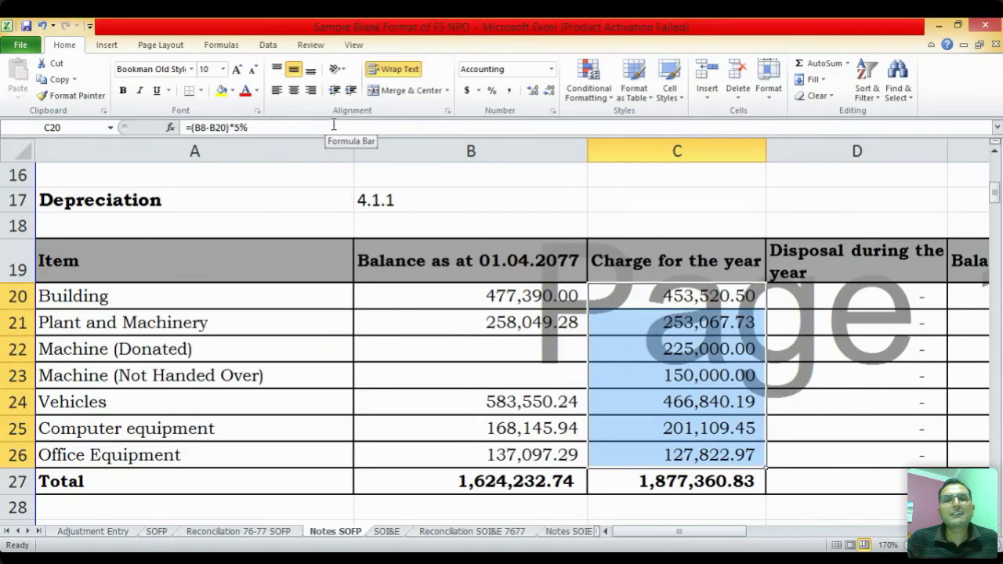
key("Down")
key("Up")
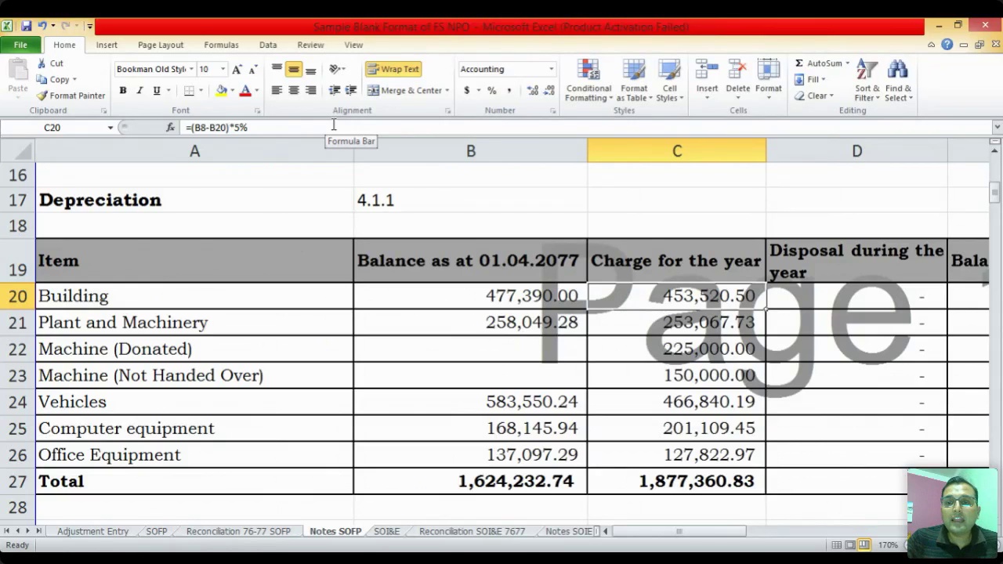
Highlight the individual depreciation charges from Building to Office Equipment in C20:C26 to review them together
key("shift+Down")
key("shift+Down")
key("shift+Down")
key("shift+Down")
key("shift+Down")
key("shift+Down")
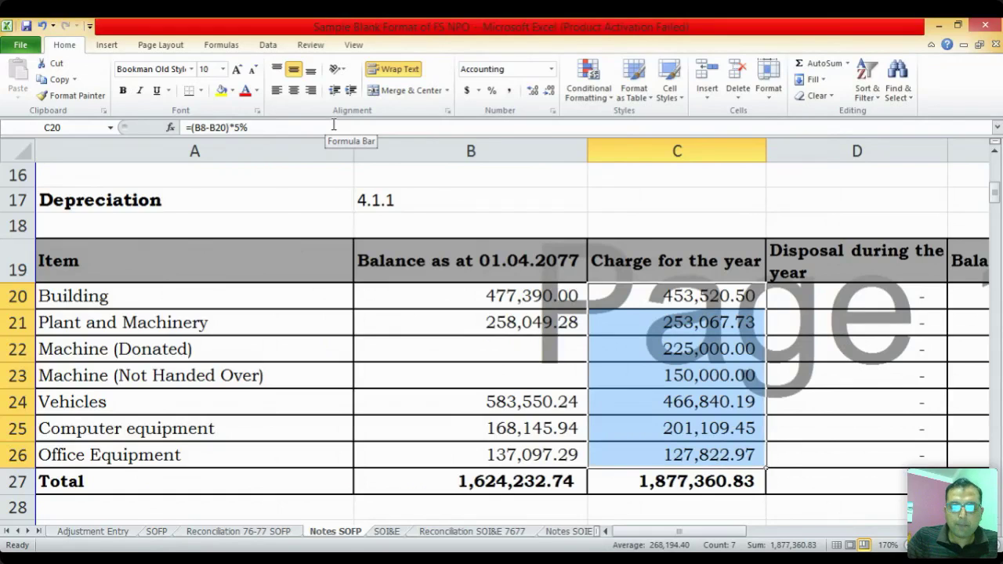
key("Down")
key("Up")
key("shift+Down")
key("shift+Down")
key("shift+Down")
key("shift+Down")
key("shift+Down")
key("shift+Down")
key("shift+Down")
key("shift+Up")
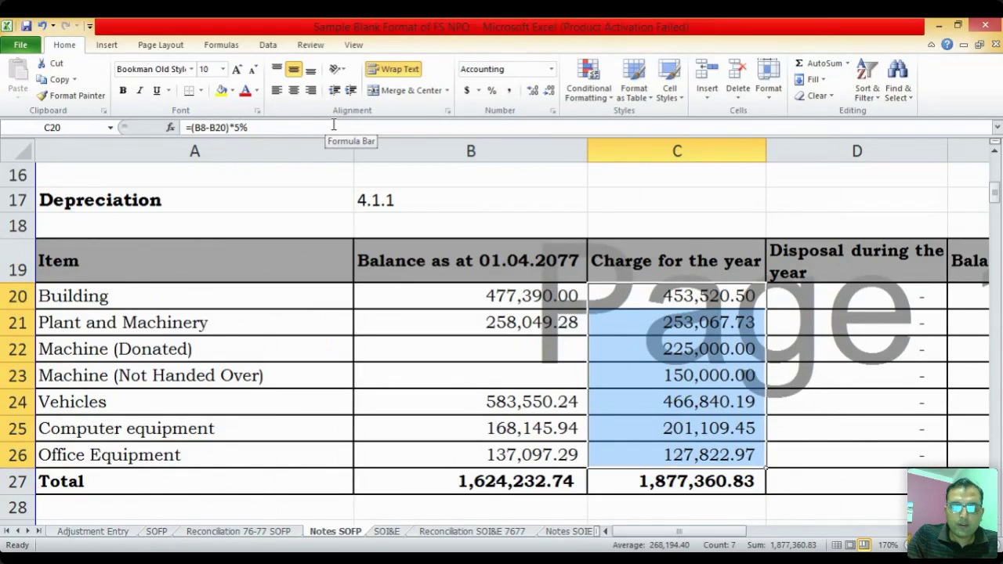
Return to the Adjustment Entry sheet and highlight entry 3's machine debit and Deferred Income credit in E9:F10
key("ctrl+Page_Up")
key("ctrl+Page_Up")
key("ctrl+Page_Up")
key("Left")
key("Left")
key("Left")
key("Left")
key("Up")
key("Right")
key("Right")
key("Right")
key("shift+Right")
key("shift+Down")
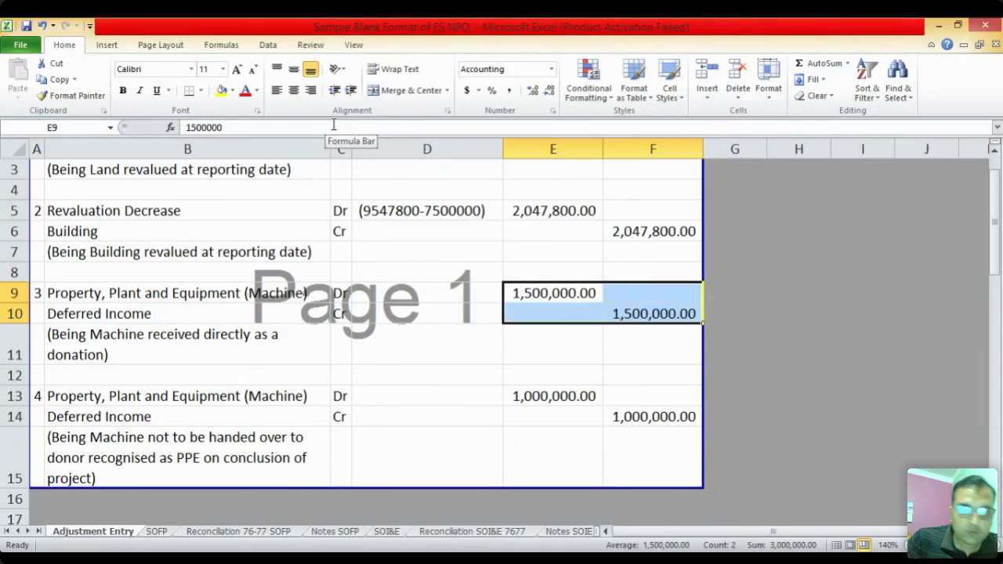
Review entry 3's machine debit and Deferred Income credit individually, along with entry 4's Deferred Income credit in F14
key("Down")
key("Right")
key("Left")
key("Left")
key("Left")
key("Right")
key("Right")
key("Right")
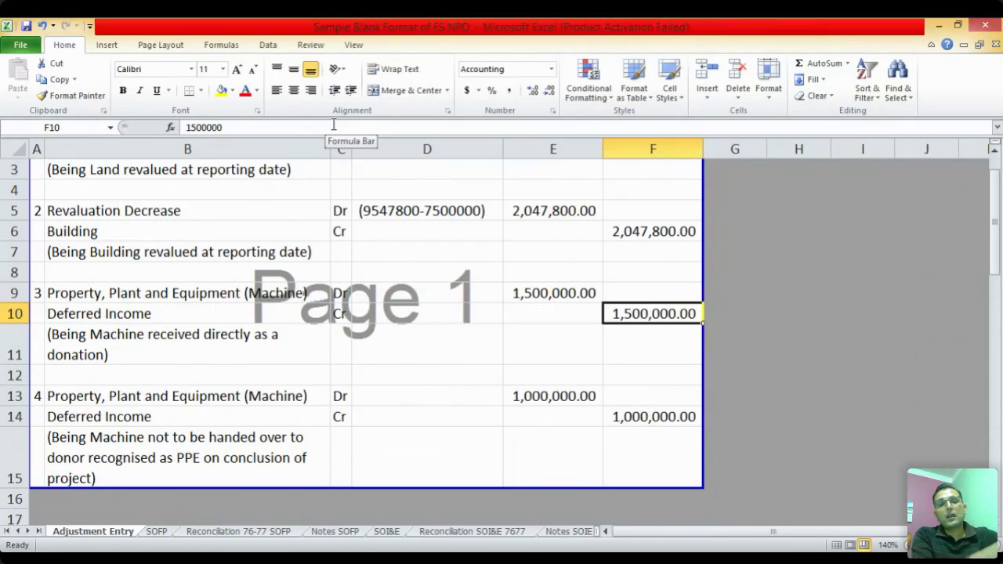
key("Left")
key("Up")
key("Left")
key("Left")
key("Right")
key("Right")
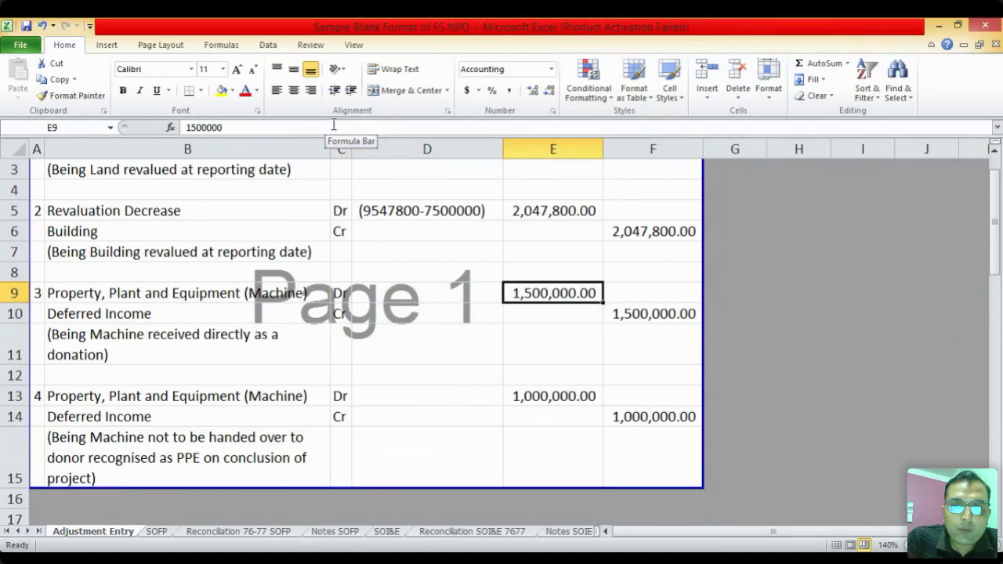
key("Down")
key("Right")
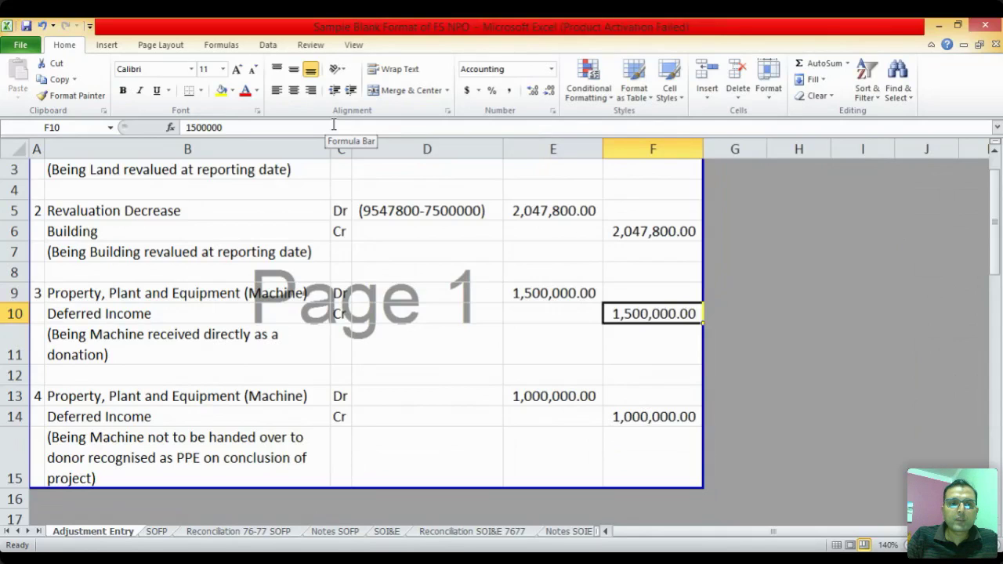
key("Down")
key("Down")
key("Down")
key("Down")
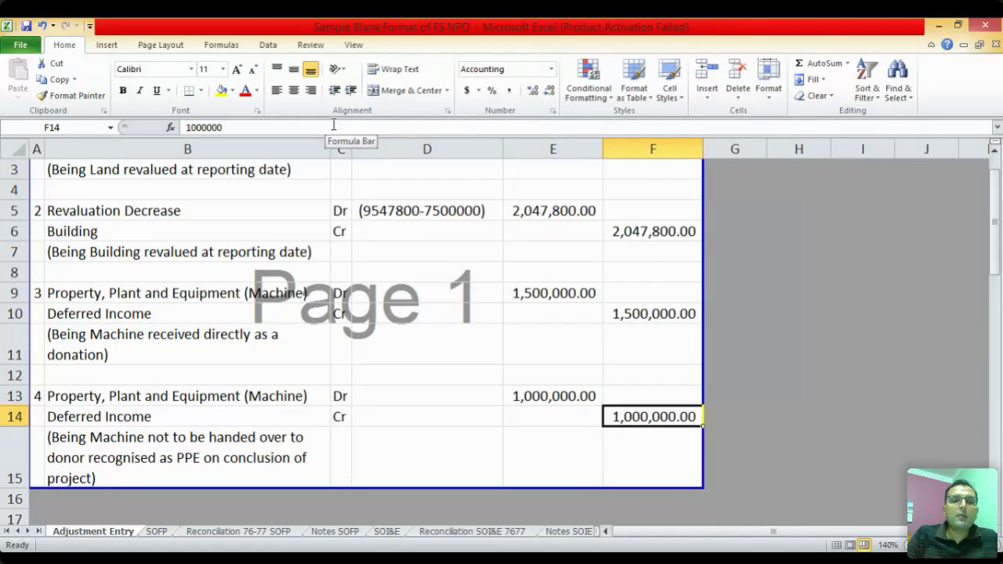
Switch to the Notes SOFP sheet and review the formulas in the charge-for-the-year column of depreciation note 4.1.1
key("Up")
key("ctrl+Page_Down")
key("ctrl+Page_Down")
key("ctrl+Page_Down")
key("ctrl+Page_Down")
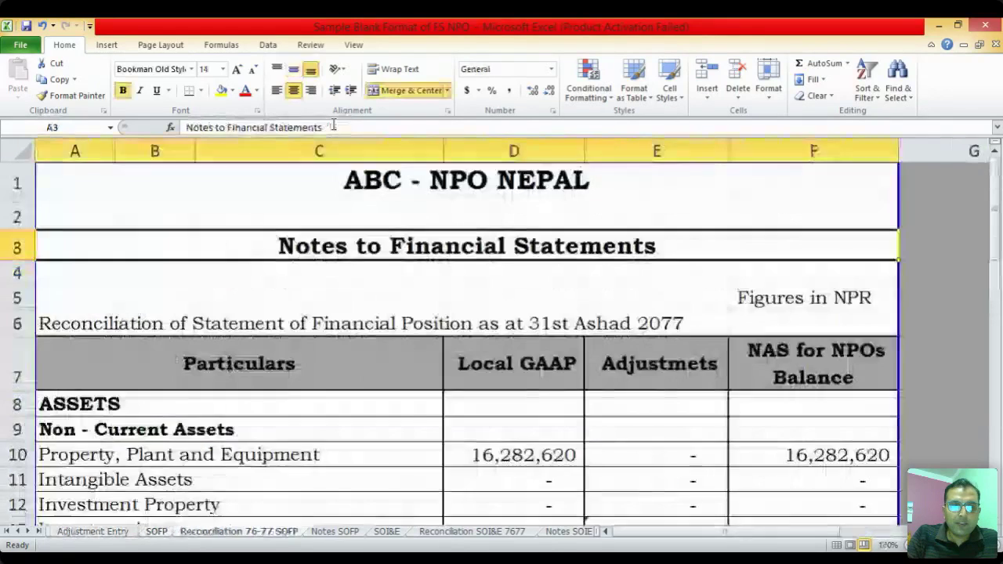
key("ctrl+Page_Up")
key("Down")
key("Down")
key("Down")
key("Down")
key("Down")
key("Down")
key("Down")
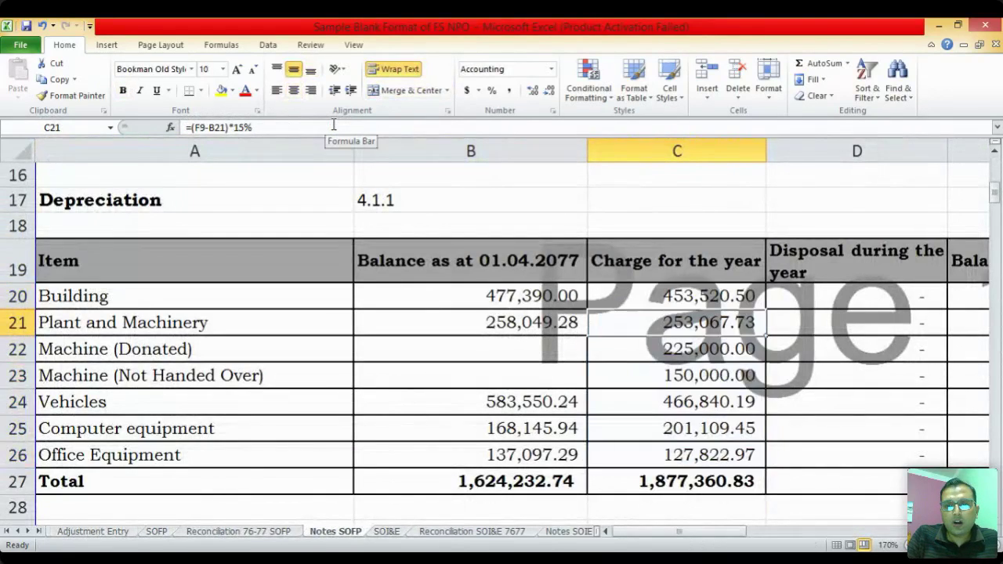
key("Up")
key("Up")
key("Up")
key("Up")
key("Up")
key("Up")
key("Up")
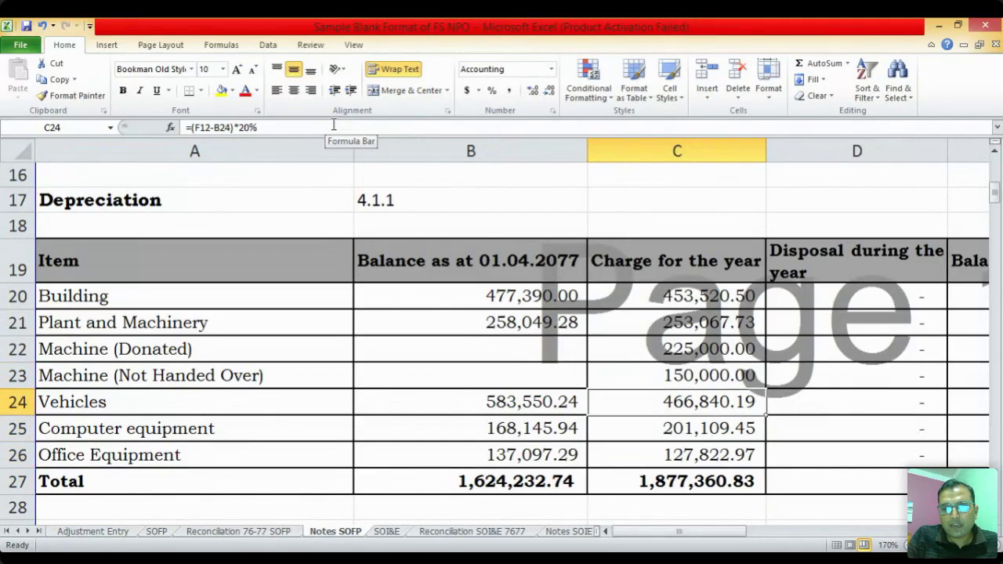
Highlight the depreciation charges in C20:C21 and C24:C26, leaving out the donated and not-handed-over machines
key("shift+Down")
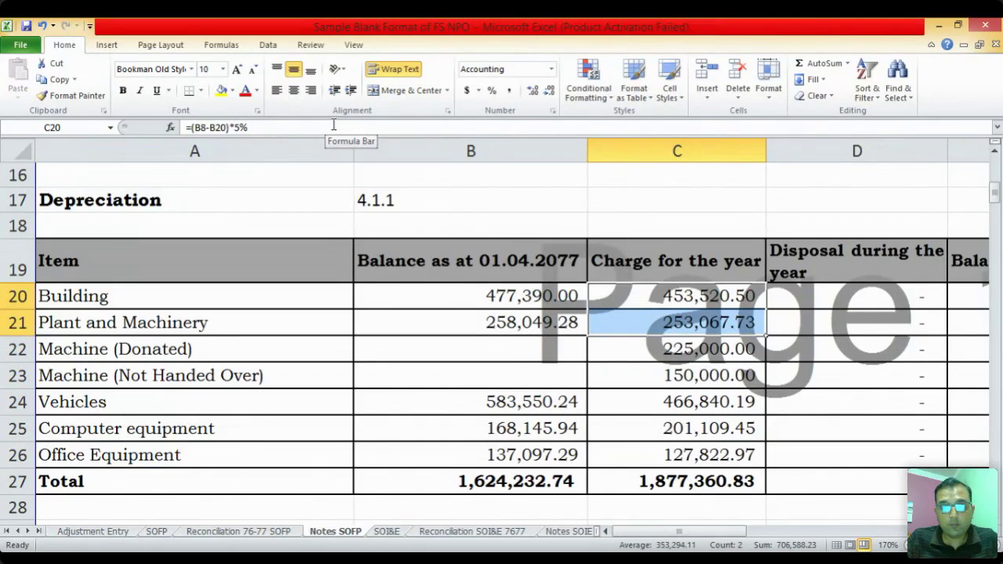
left_click(705, 401, "ctrl")
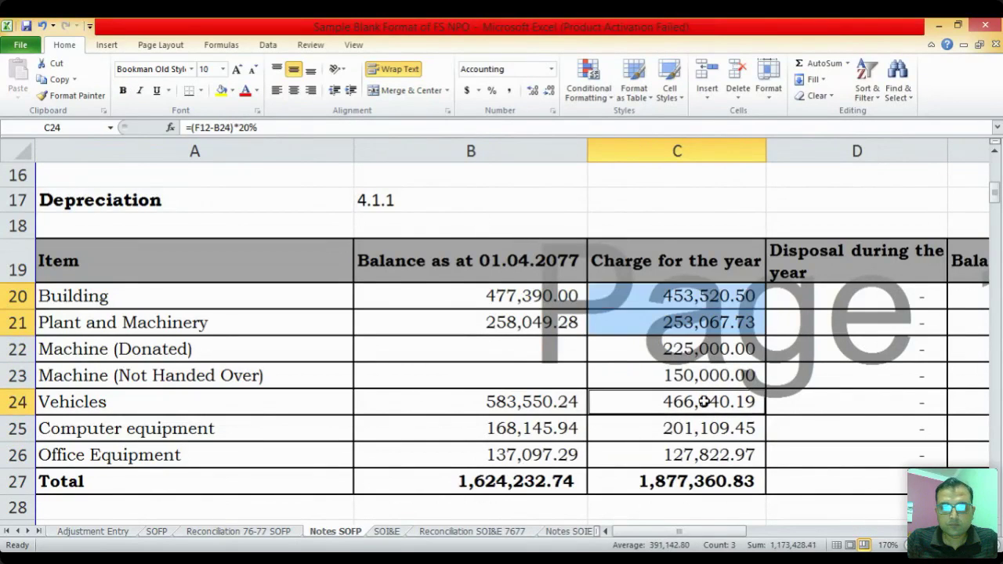
left_click(695, 427, "ctrl")
left_click(687, 453, "ctrl")
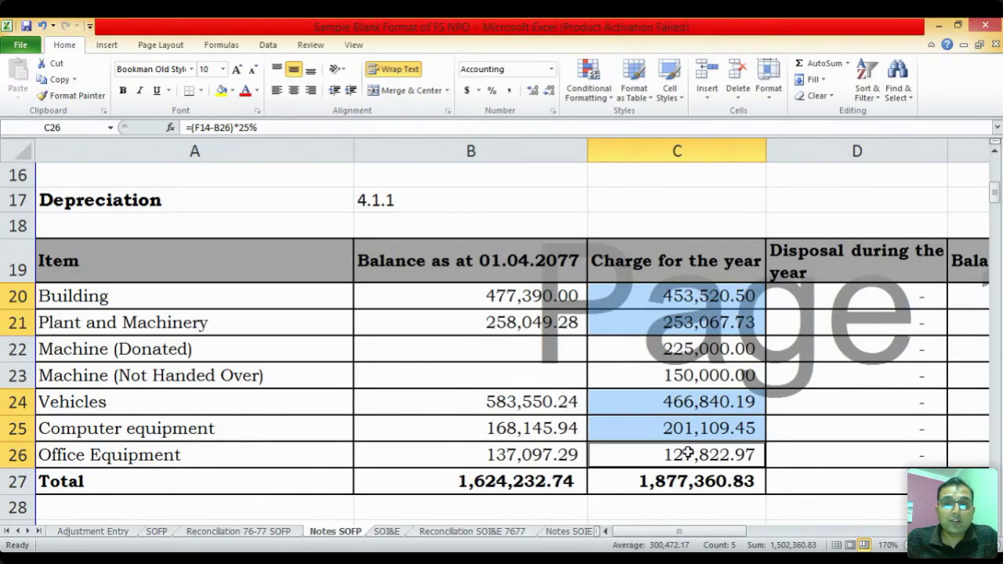
key("Up")
key("Up")
key("Up")
key("Up")
key("Up")
key("Up")
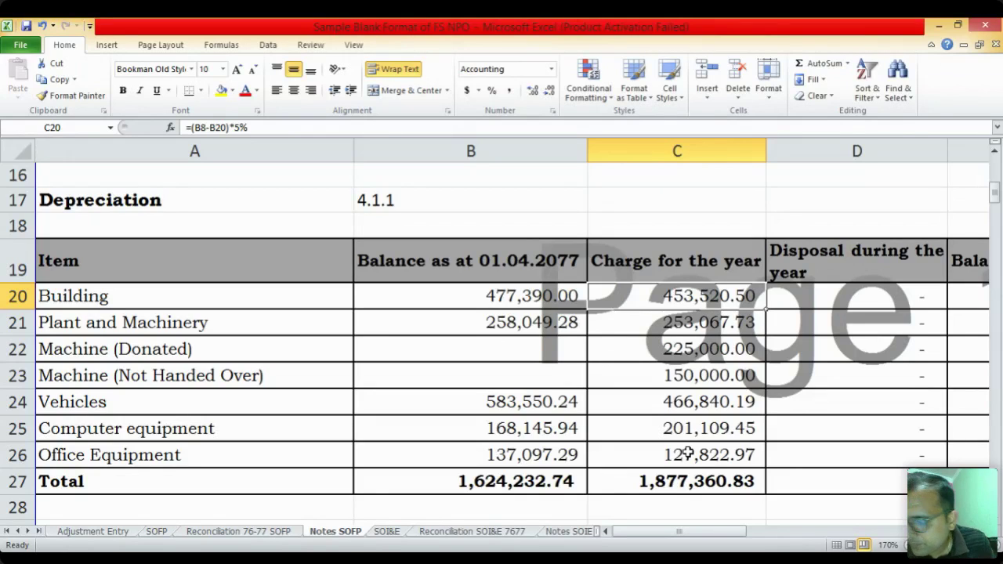
Examine the Machine (Donated) row and highlight both machine depreciation charges in C22:C23
key("ctrl+Page_Up")
key("ctrl+Page_Down")
key("Down")
key("Down")
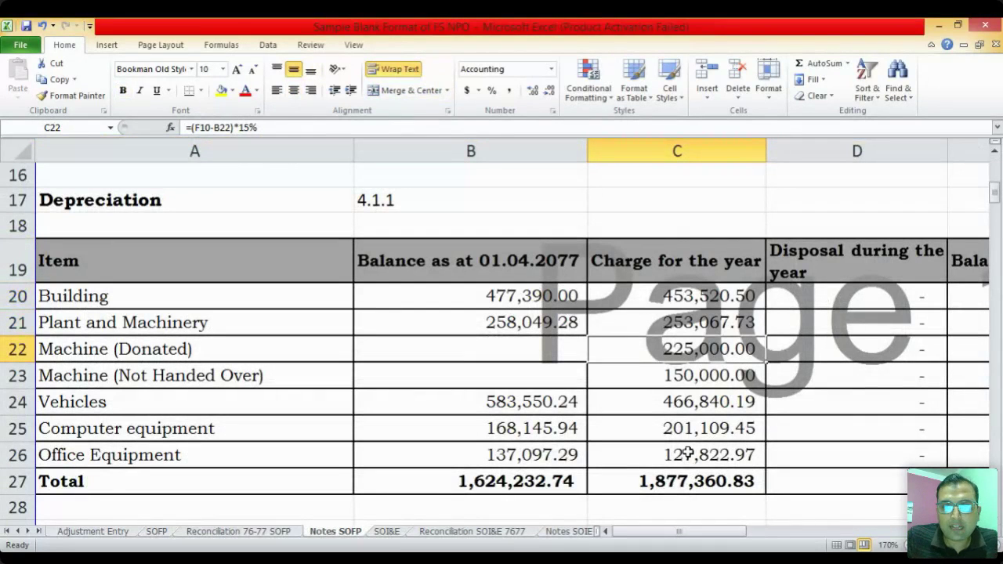
key("Left")
key("Left")
key("Right")
key("Right")
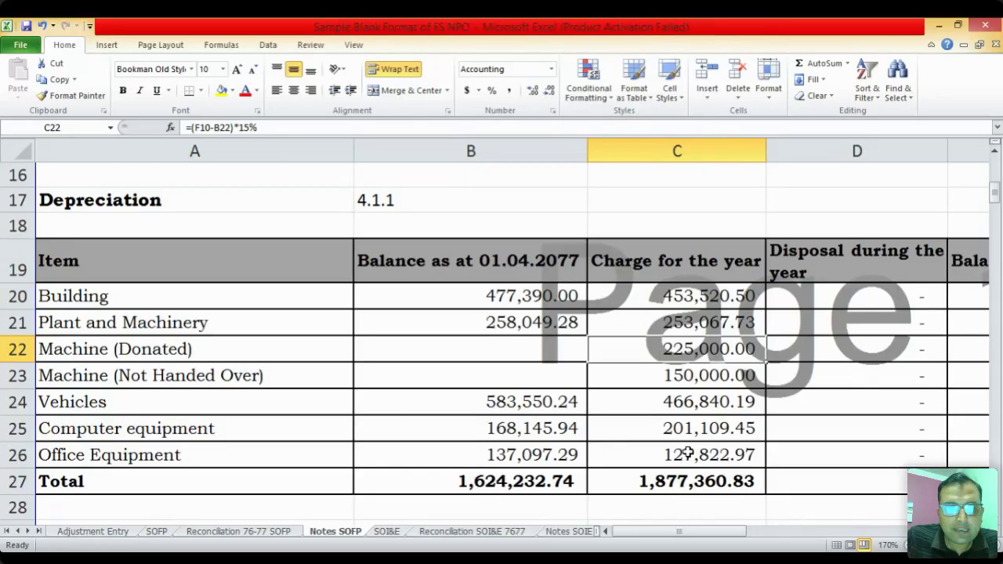
key("shift+Down")
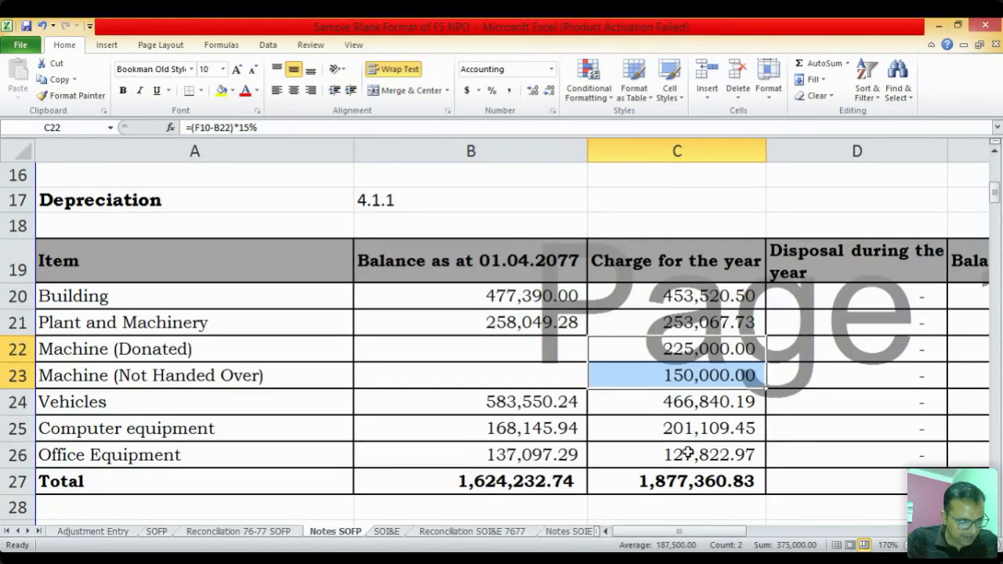
key("Left")
key("Left")
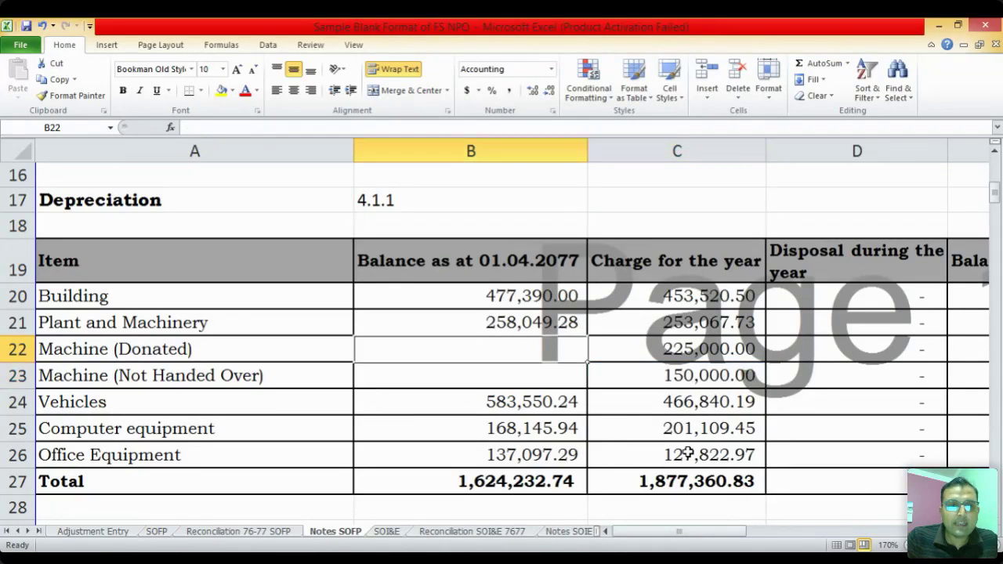
On the Adjustment Entry sheet, insert six blank rows between entry 3 and entry 4
key("ctrl+Page_Up")
key("ctrl+Page_Up")
key("ctrl+Page_Up")
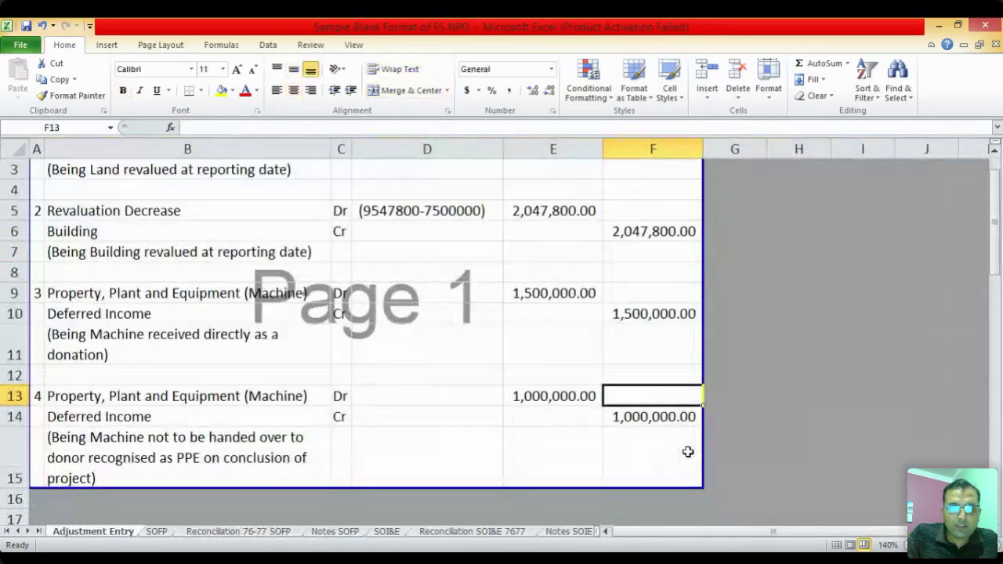
key("Left")
key("Left")
key("Left")
key("Up")
key("Up")
key("Up")
key("Left")
key("Left")
key("Right")
key("Down")
key("Down")
key("Down")
key("Up")
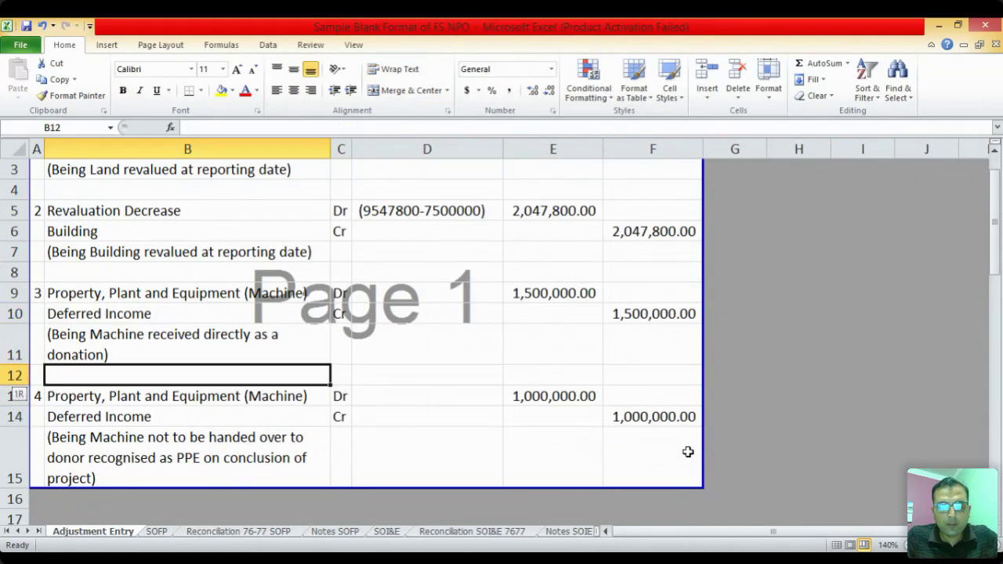
key("shift+space")
key("ctrl+plus")
key("ctrl+plus")
key("ctrl+plus")
key("ctrl+plus")
key("ctrl+plus")
key("ctrl+plus")
Number the new blank entry 4 in A13 and renumber the not-handed-over machine entry in A19 as 5
key("Left")
key("Down")
type("4")
key("Down")
key("Down")
key("Down")
key("Down")
key("Down")
key("Down")
type("5")
key("Down")
key("Up")
key("Up")
key("Up")
key("Up")
key("Up")
key("Up")
key("Up")
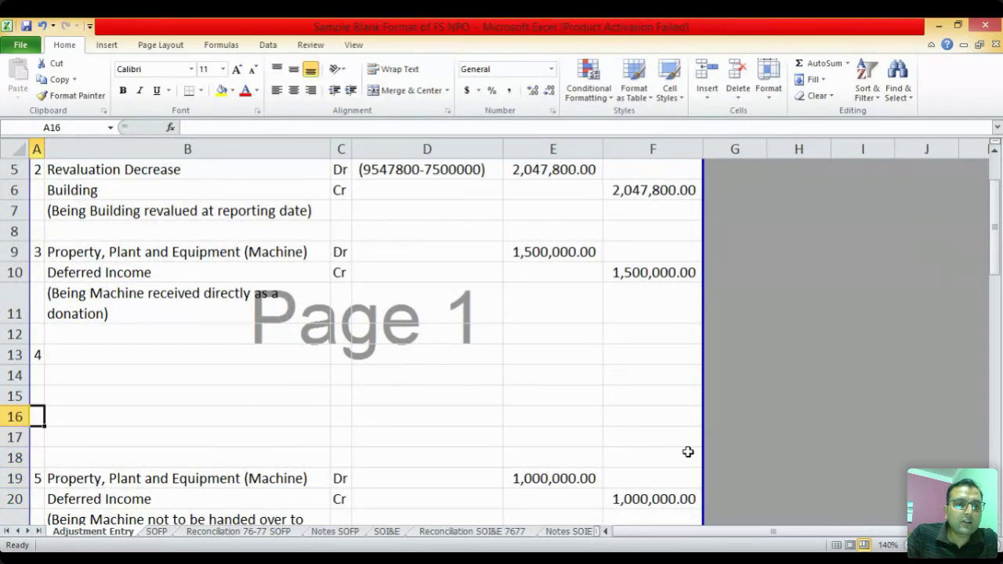
Enter the debit line of entry 4 in row 13: Deferred Income, Dr, 225000 in the debit column
key("Right")
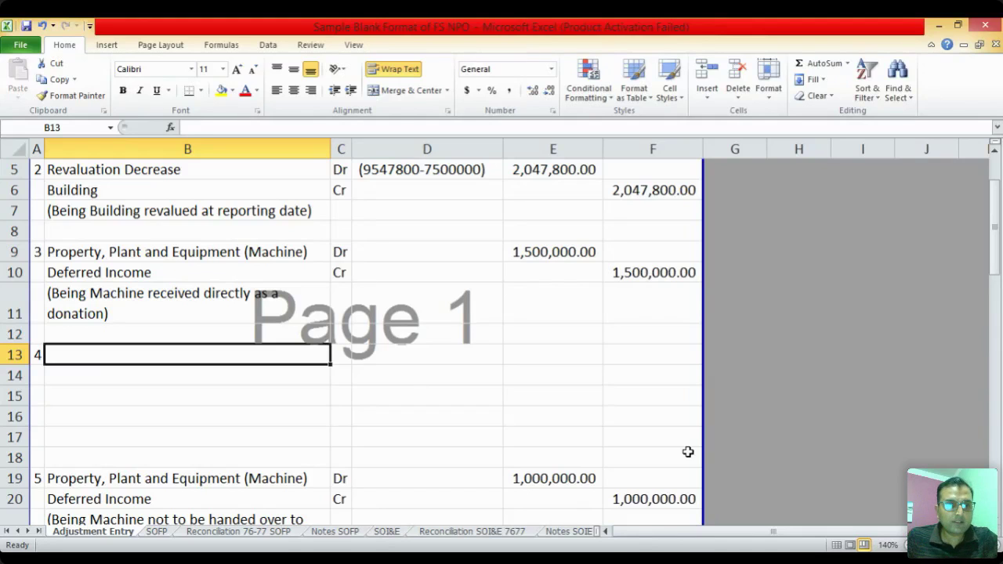
type("Deferred")
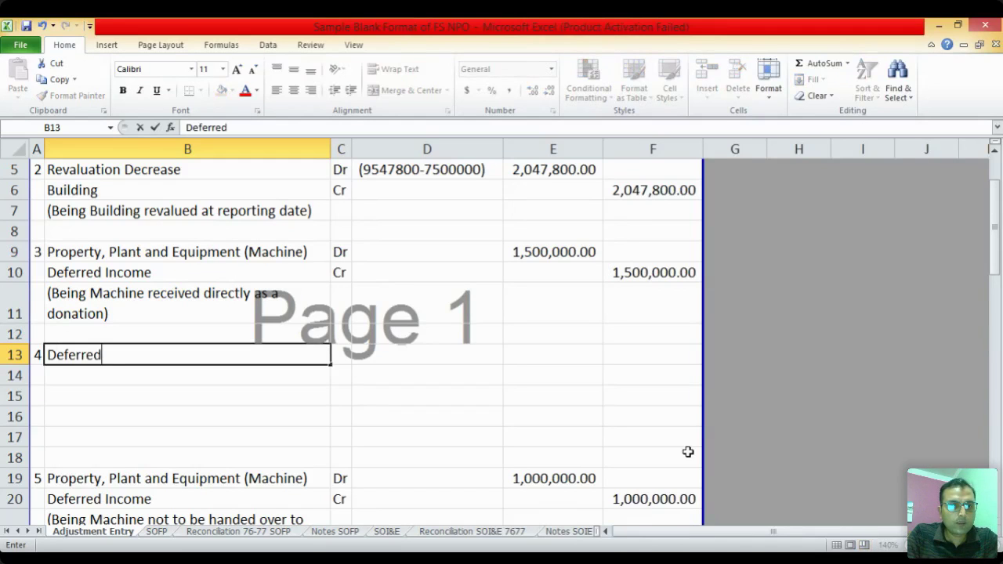
type(" INcome")
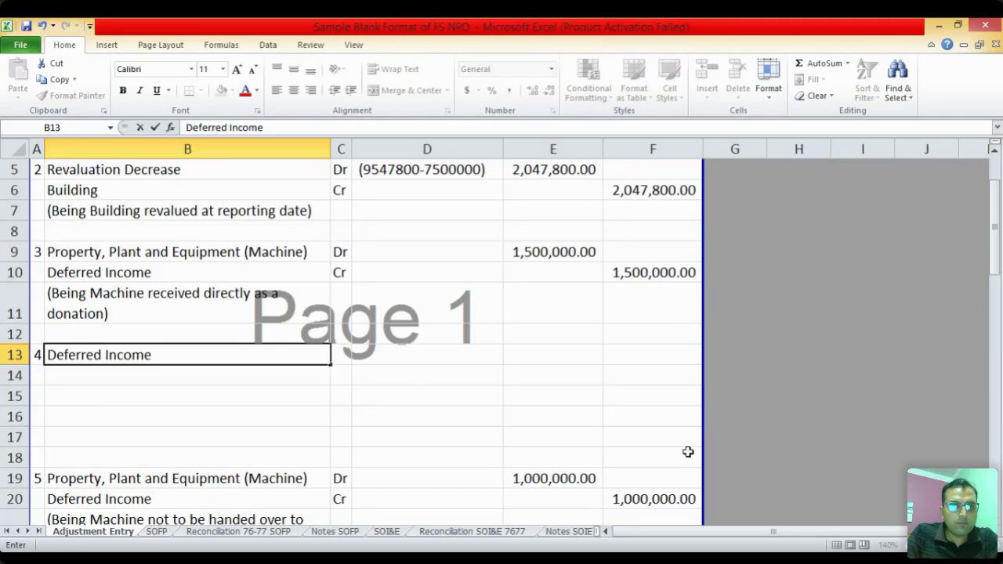
key("Tab")
type("Dr")
key("Tab")
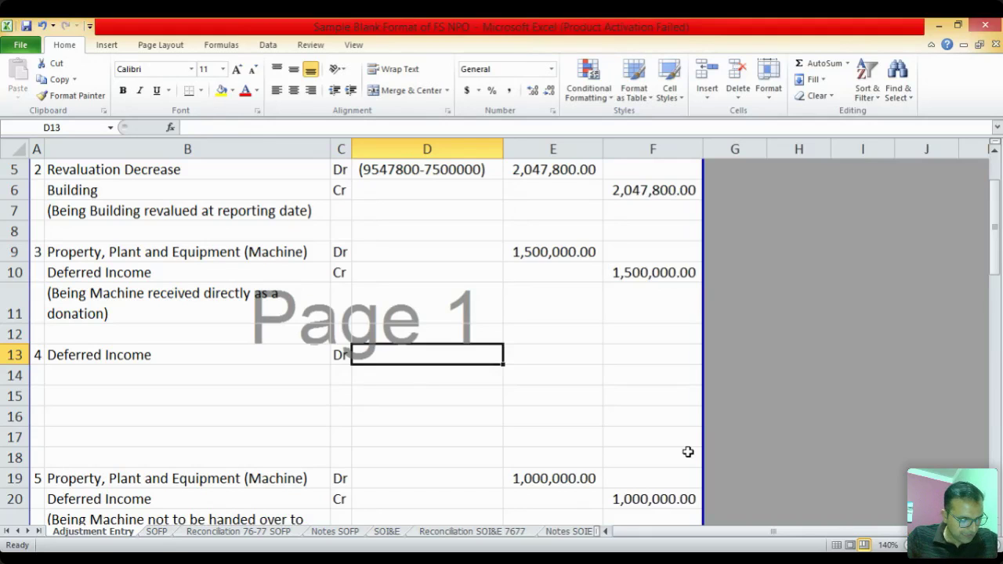
key("Tab")
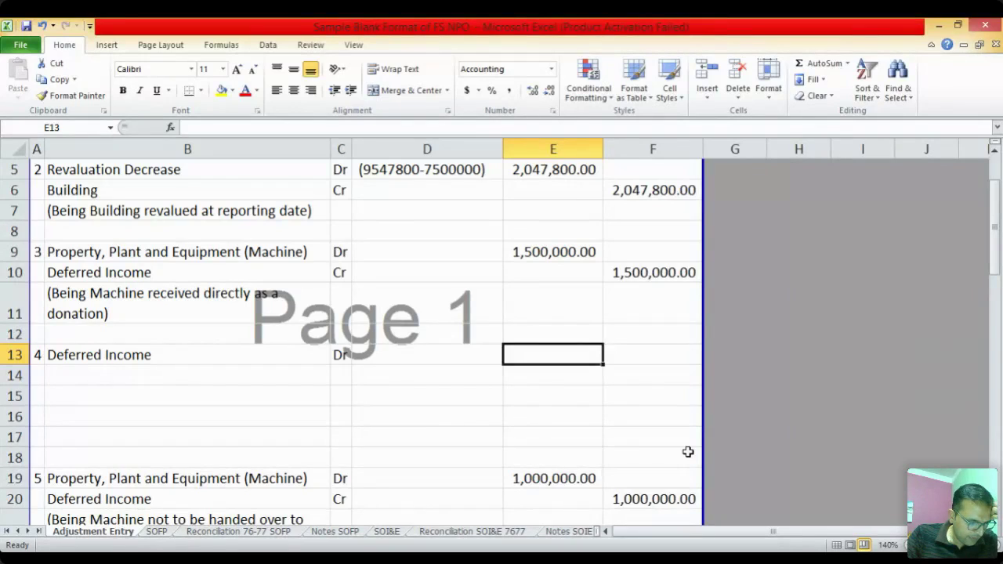
type("225000")
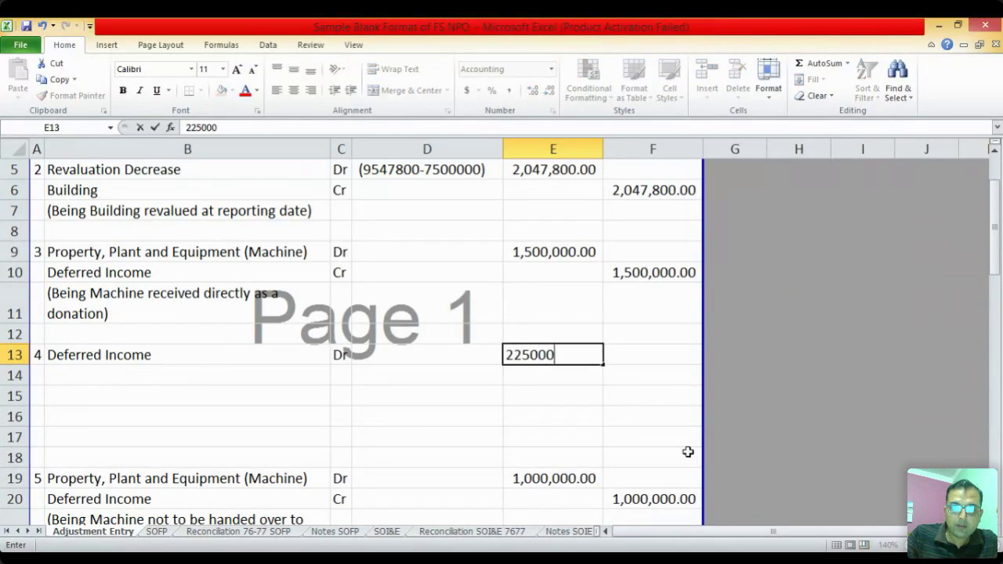
key("Return")
Enter the credit line of entry 4 in row 14: Donation Machine, Cr, 225000 in the credit column
key("Left")
key("Left")
key("Left")
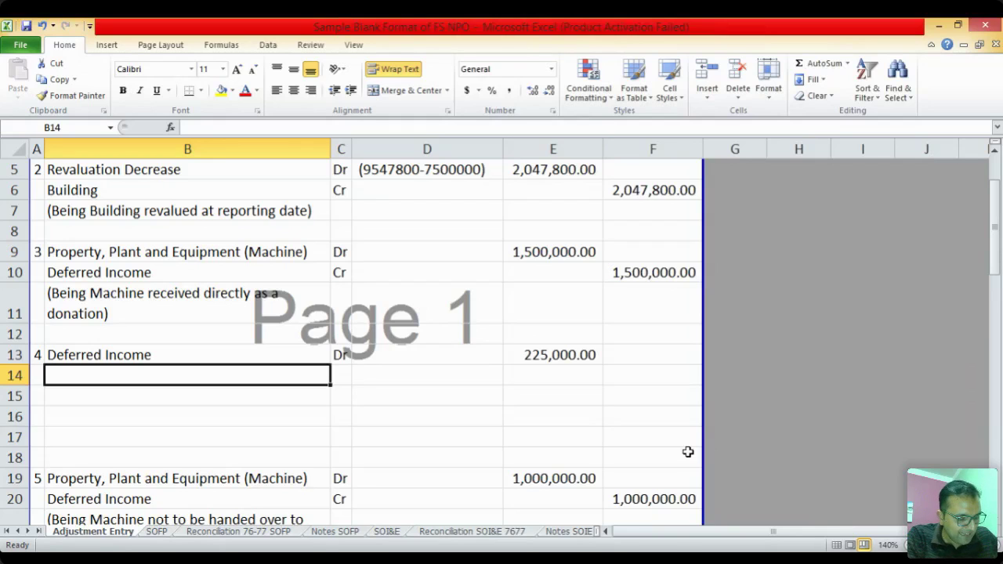
type("Donaion")
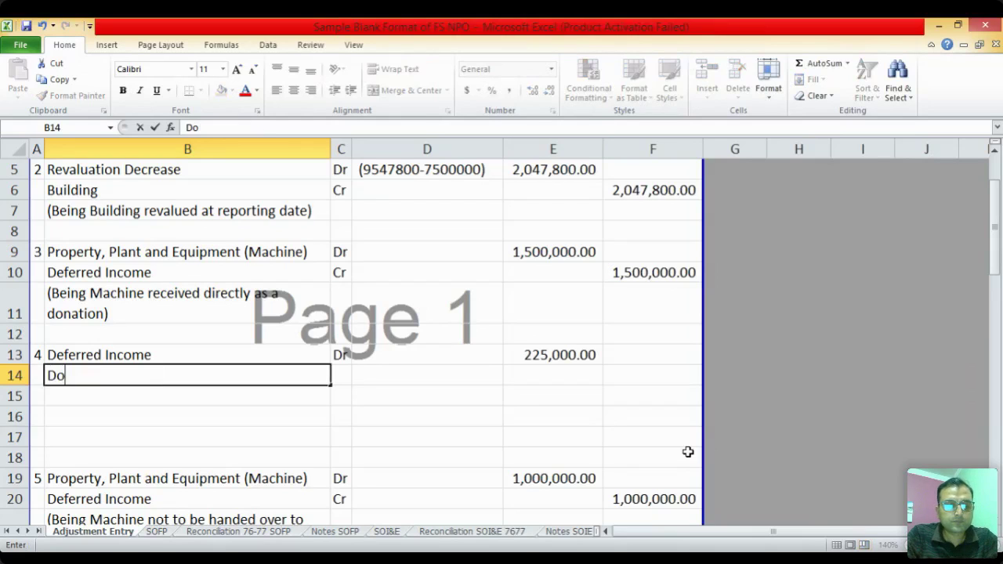
key("BackSpace")
key("BackSpace")
key("BackSpace")
type("tion Machine")
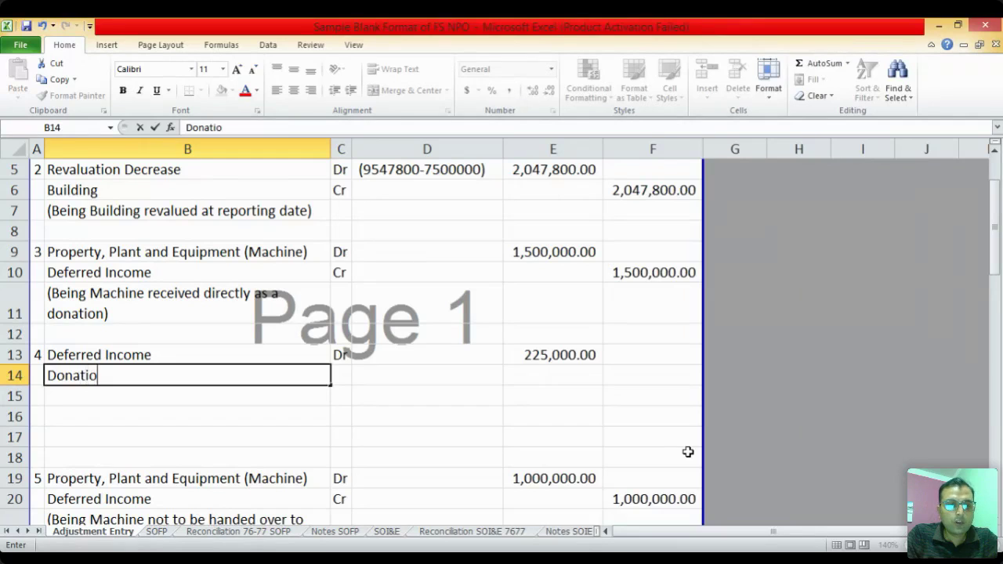
key("Tab")
type("Cr")
key("Tab")
key("Tab")
key("Tab")
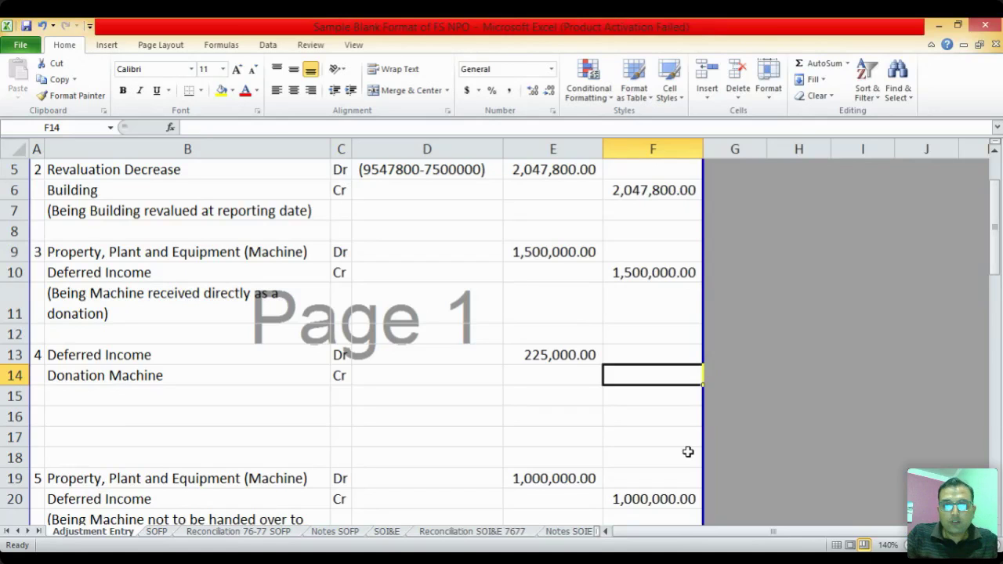
type("225000")
key("Return")
Apply the comma number format to entry 4's debit and credit amounts in E13:F14
key("Up")
key("Up")
key("Left")
key("shift+Down")
key("shift+Right")
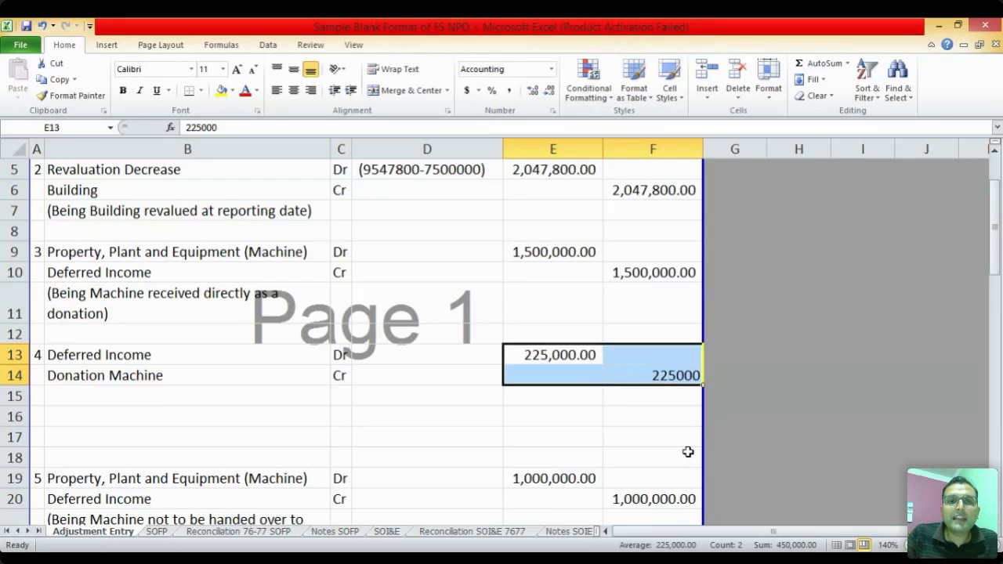
left_click(509, 91)
key("Left")
key("Right")
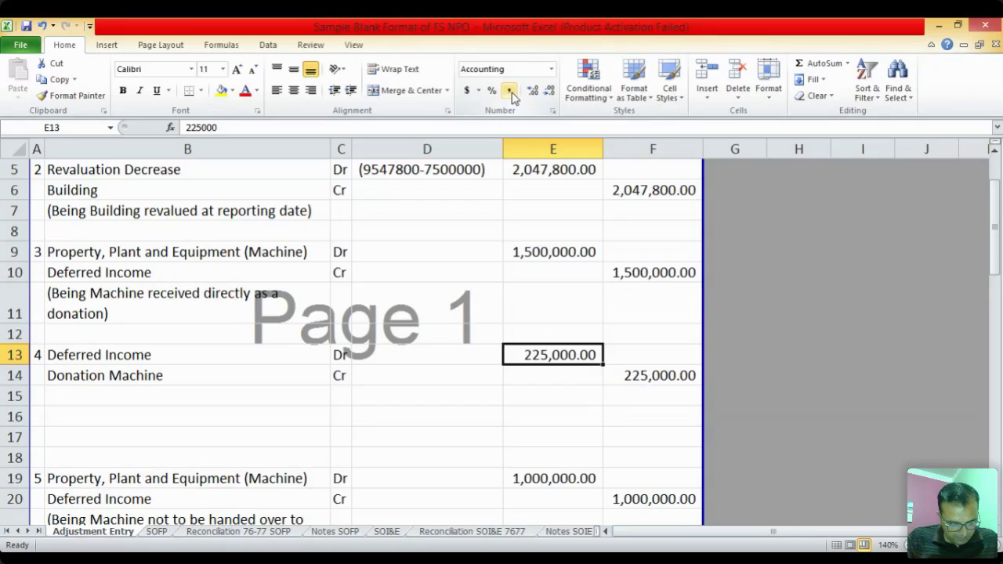
Enter entry 4's narration in B15: (Being corresponding amount of depreciation transferred from deferred income to statement of Income and Expenditure)
key("Down")
key("Left")
key("Left")
key("Left")
key("Down")
type("(")
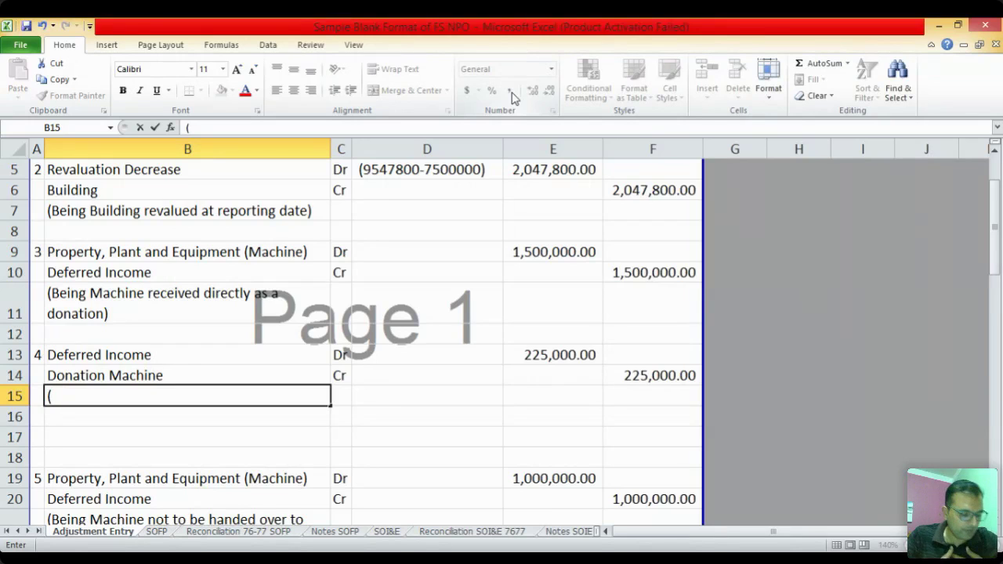
type("Be")
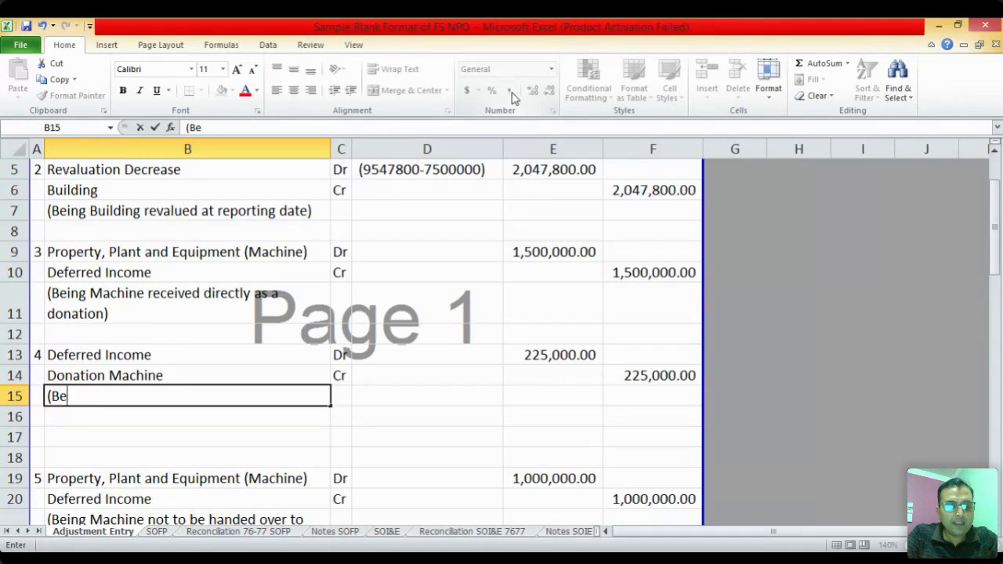
type("ing corre")
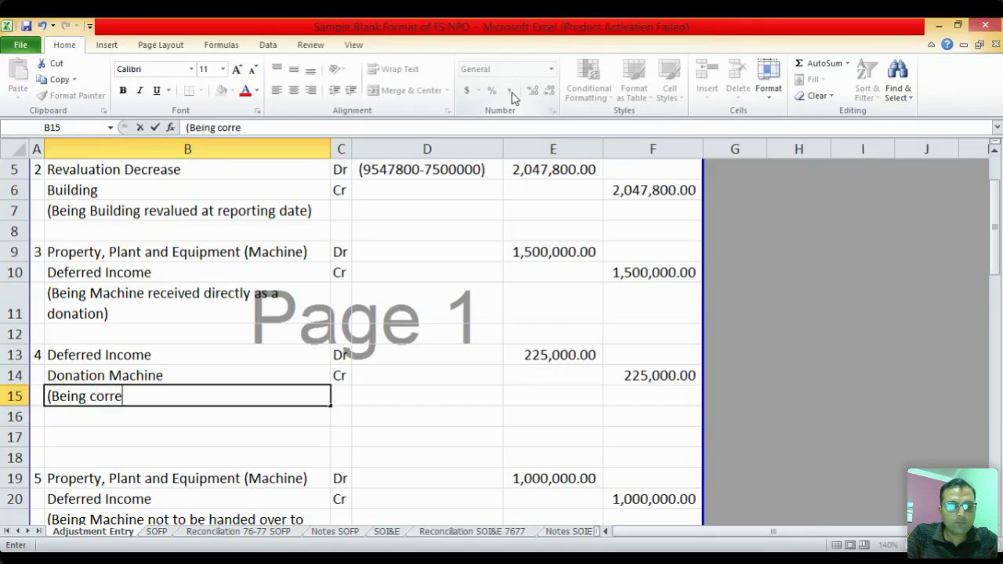
type("spongin")
key("BackSpace")
key("BackSpace")
key("BackSpace")
type("ding")
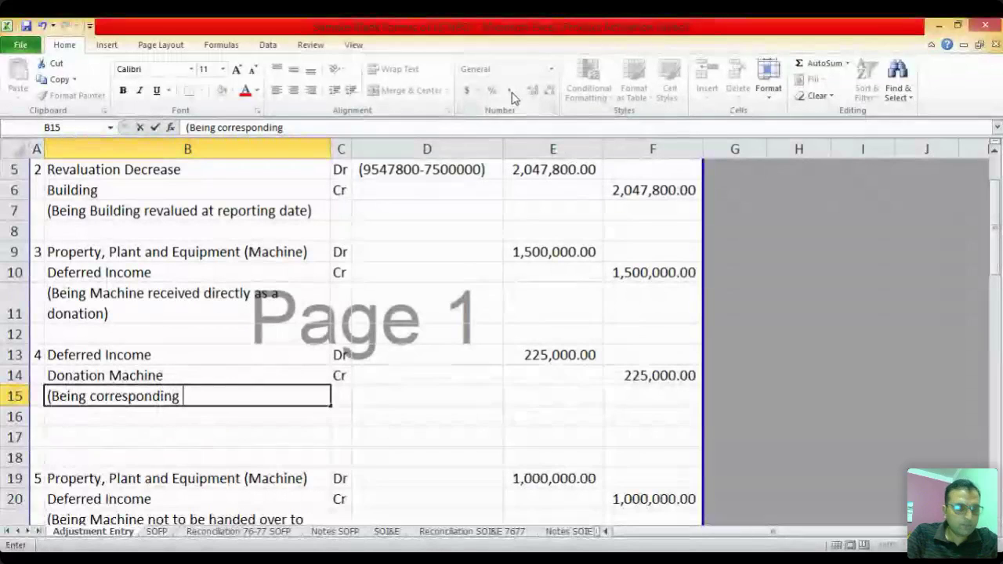
type(" amou")
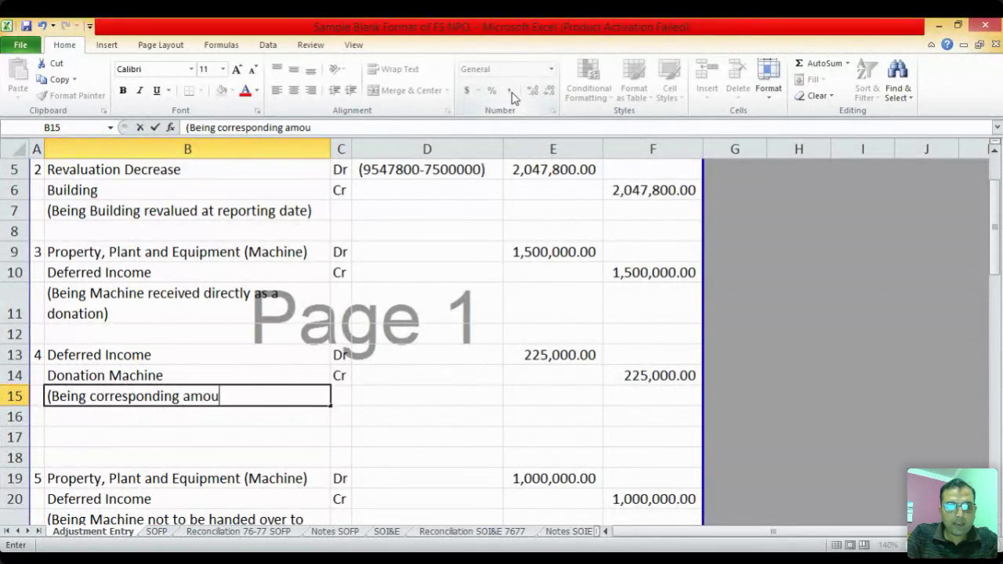
type("nt of ")
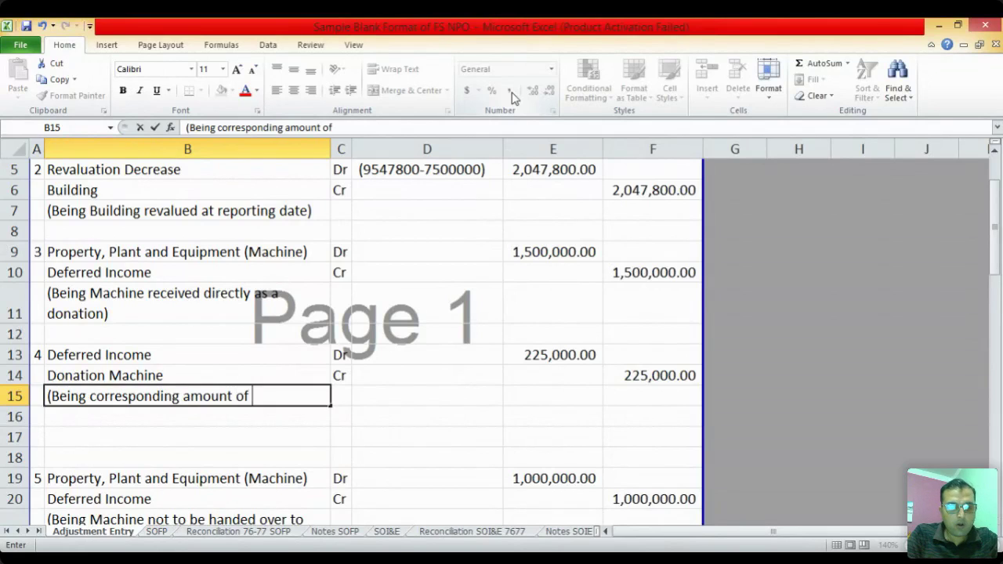
type("depreciation")
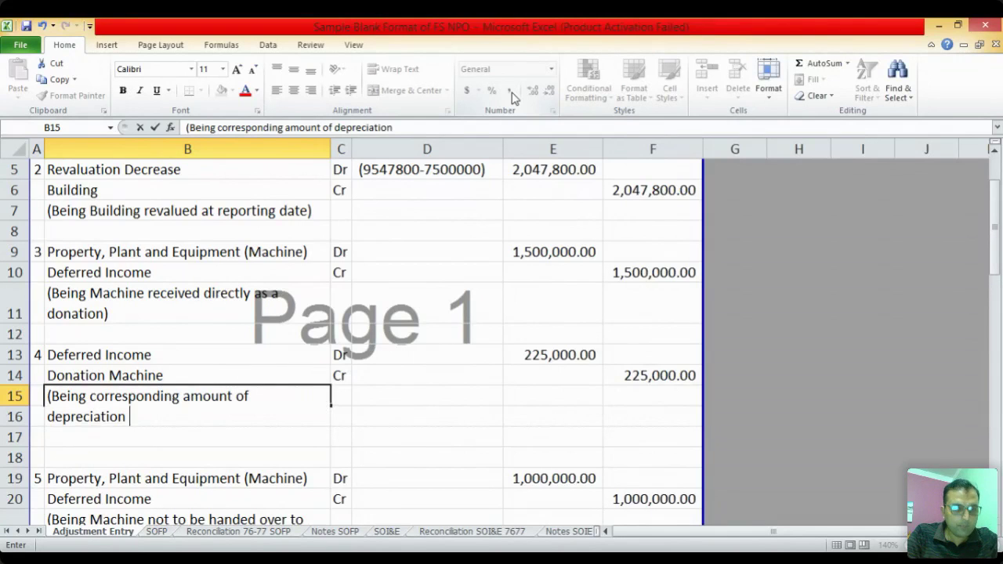
type(" tra")
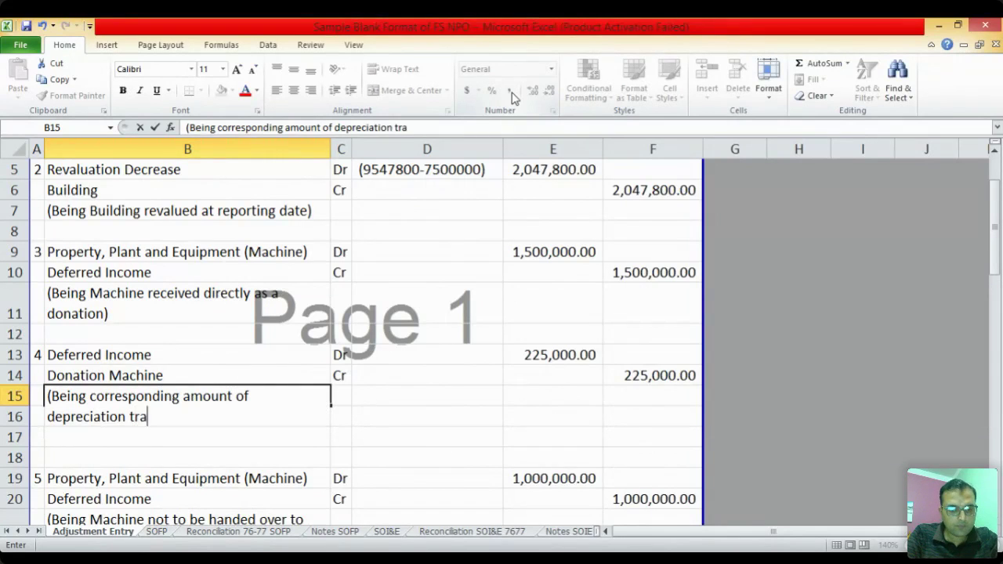
type("nsferred ")
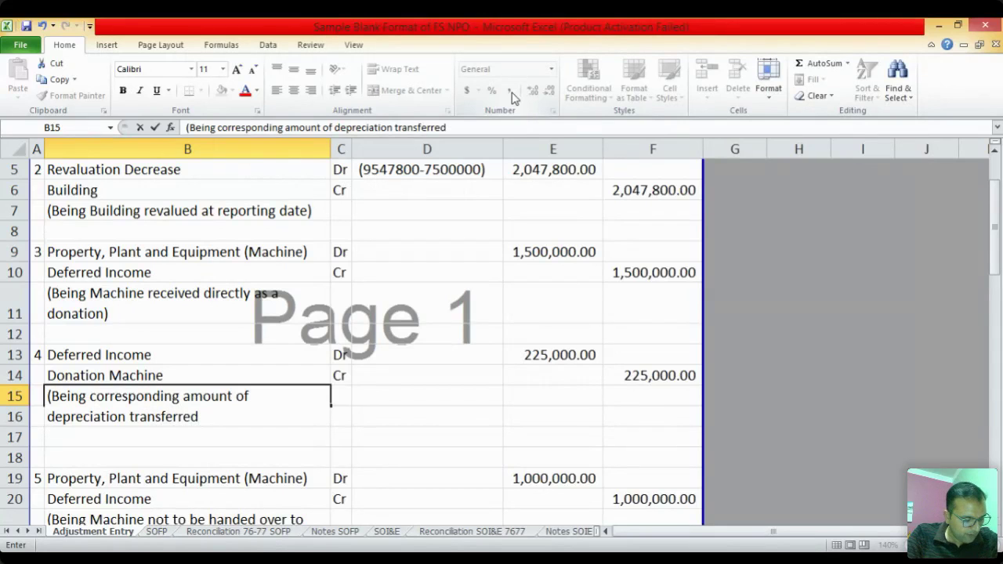
type("from deferred ")
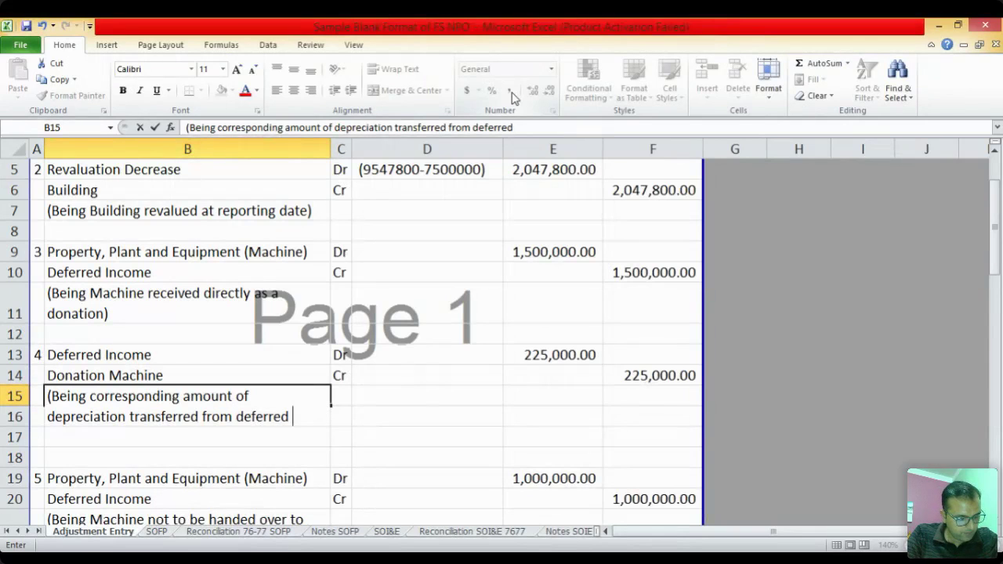
type("income to ")
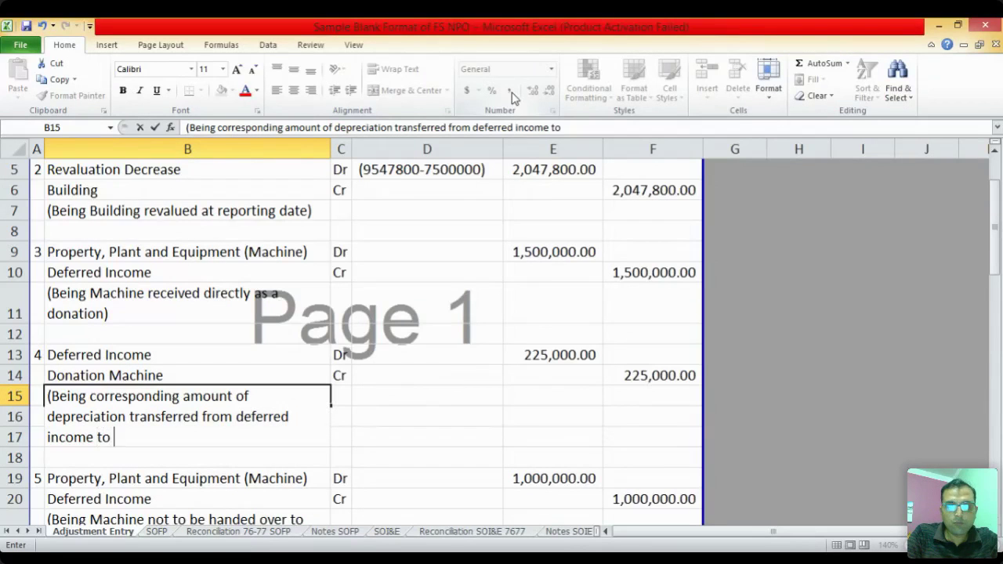
type("statement of ")
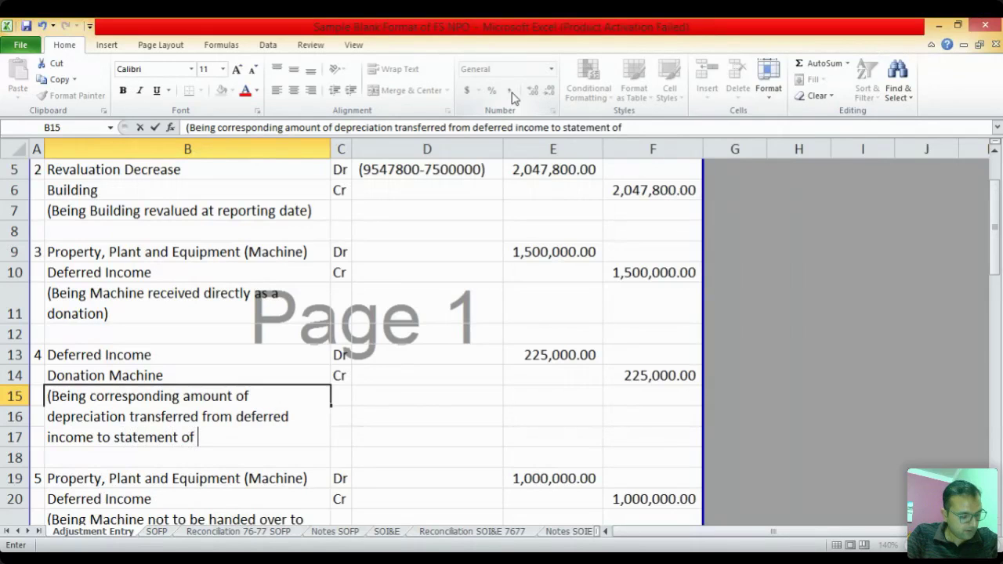
type("Income and Expenditure)")
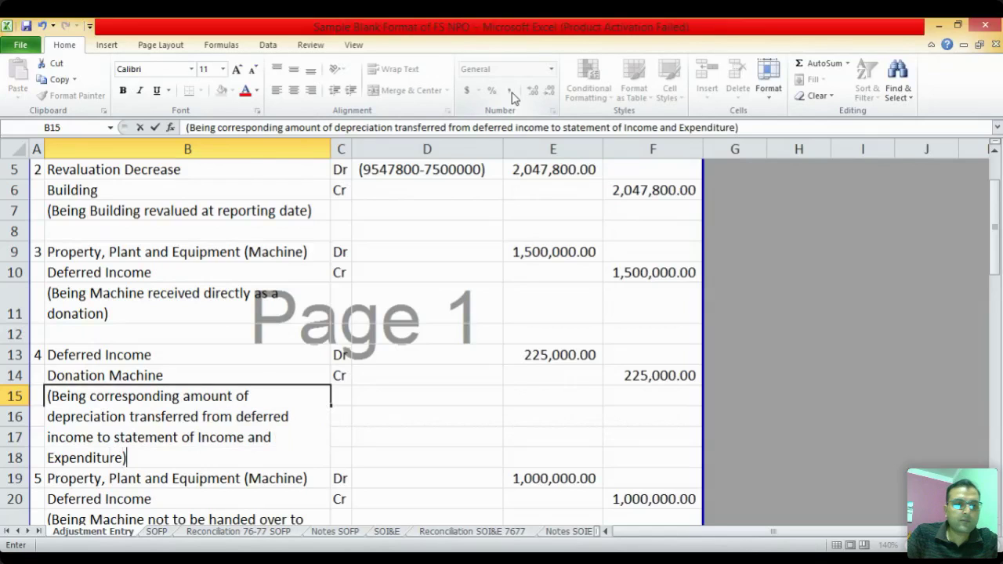
key("Return")
key("Up")
key("Down")
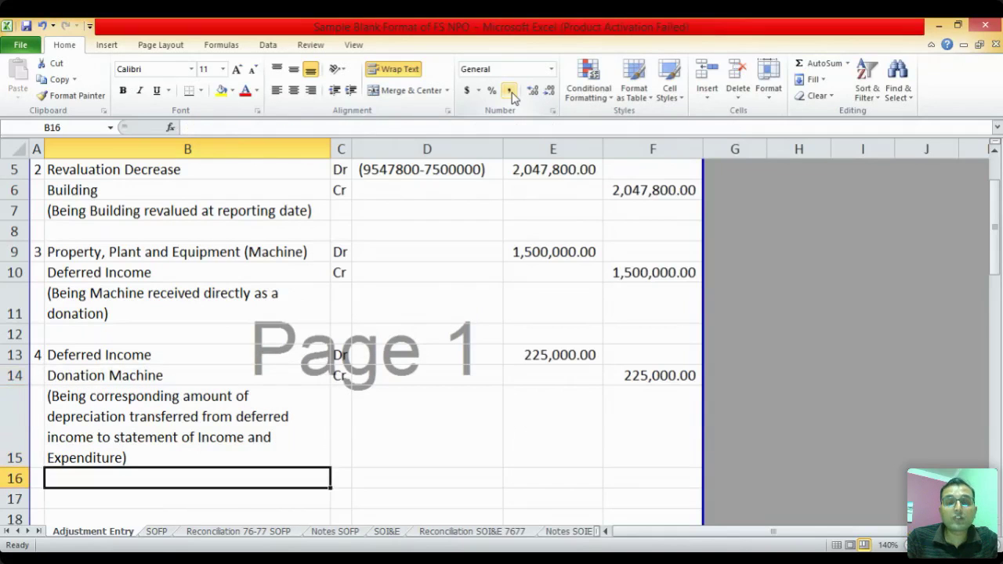
Delete the two surplus blank rows between entries 4 and 5, keeping row 16 as the single separator
key("Down")
key("Down")
key("Down")
key("Up")
key("Up")
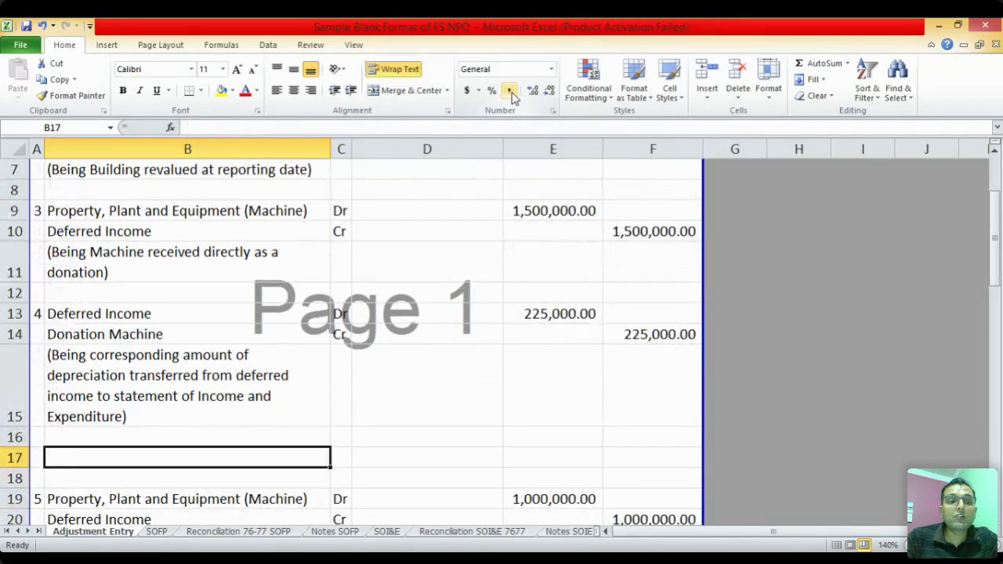
key("shift+space")
key("ctrl+minus")
key("ctrl+minus")
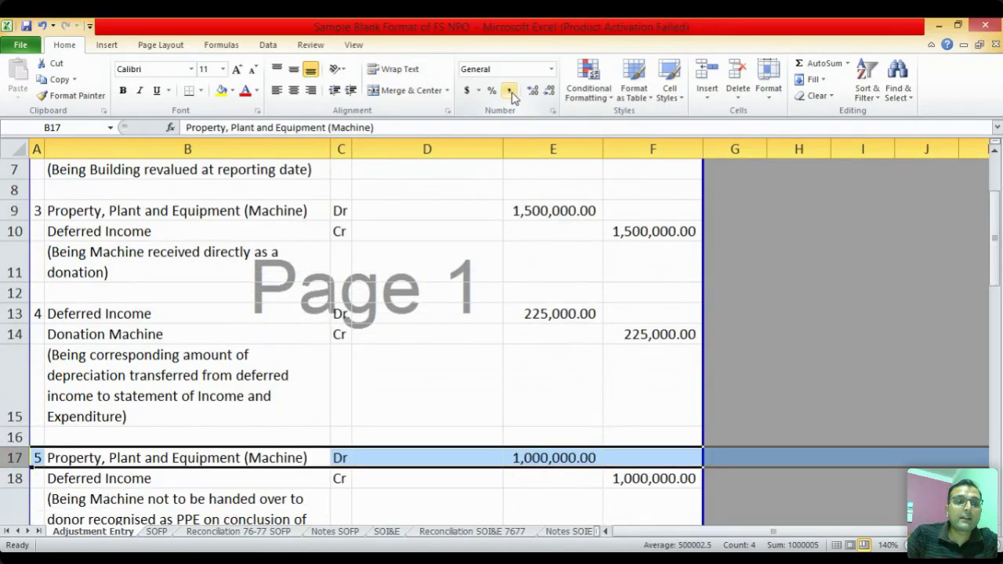
Number a new adjustment entry 6 in A21, below the not-handed-over machine entry
key("Up")
key("Up")
key("Up")
key("Up")
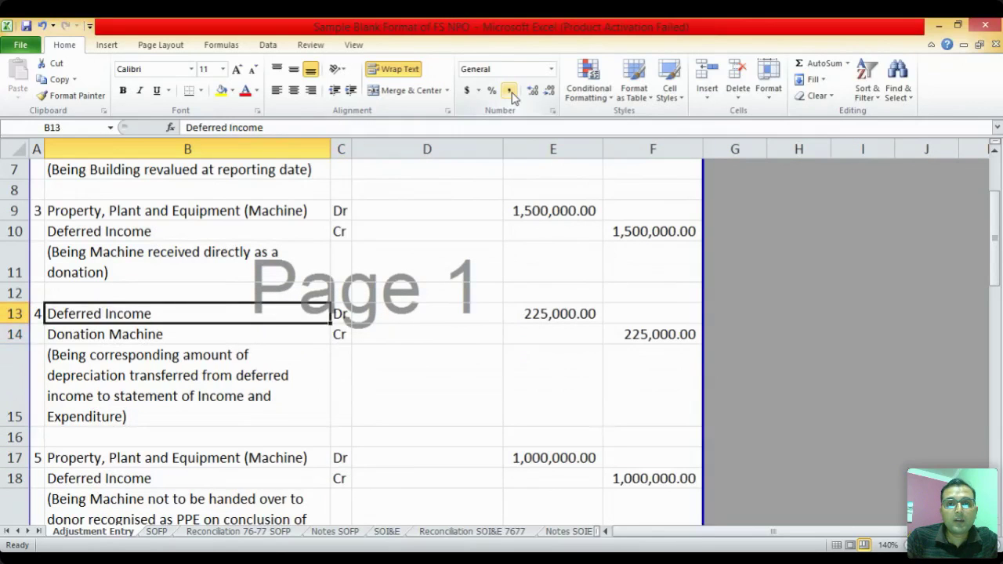
key("Down")
key("Down")
key("Down")
key("Down")
key("Down")
key("Down")
key("Down")
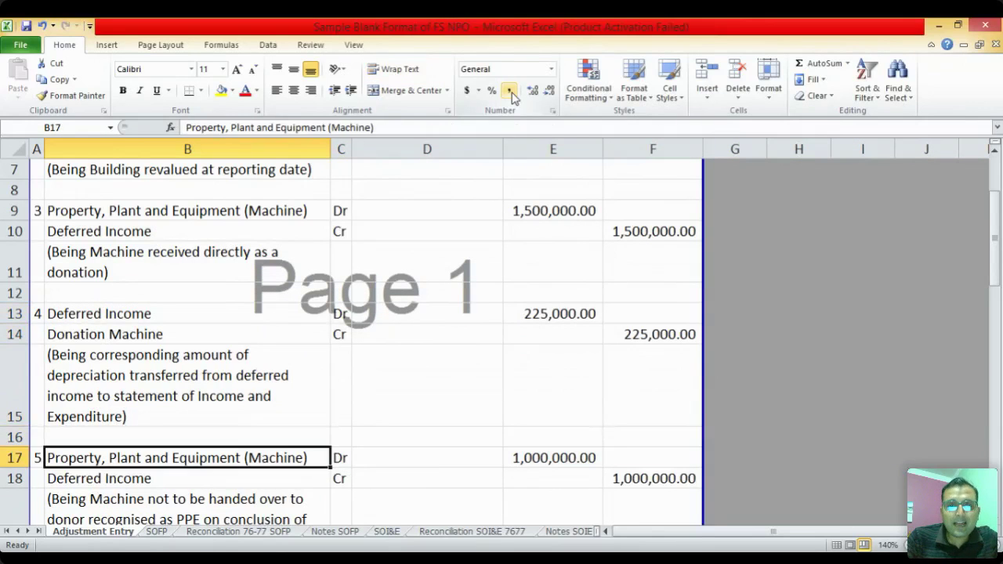
key("Down")
key("Left")
type("6")
key("Return")
key("Up")
key("Right")
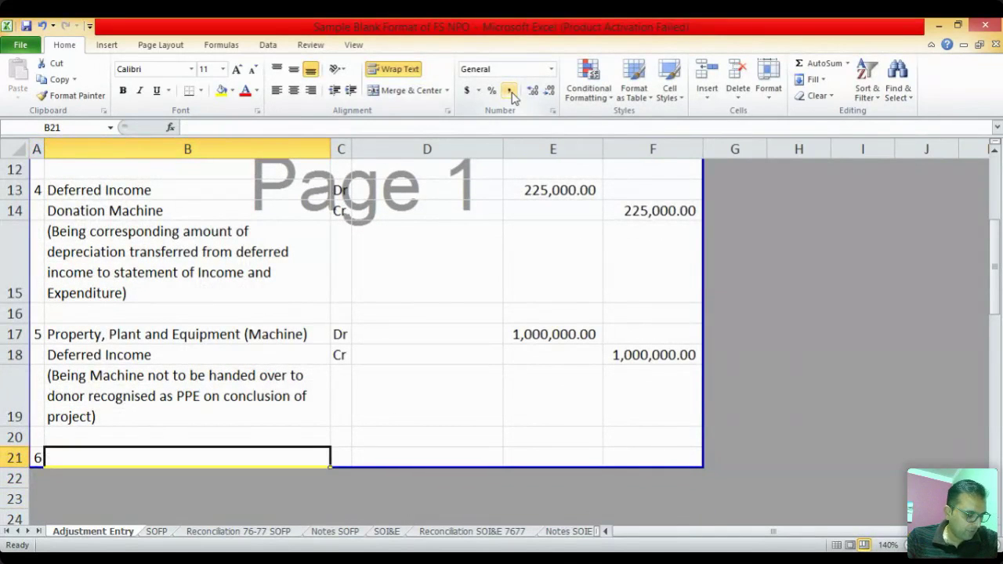
Copy entry 4's account names, Dr/Cr marks and narration from B13:C15 into entry 6, starting at B21
key("Up")
key("Up")
key("Up")
key("Up")
key("Up")
key("Up")
key("Up")
key("Up")
key("Up")
key("Down")
key("shift+Down")
key("shift+Down")
key("shift+Down")
key("shift+Up")
key("shift+Right")
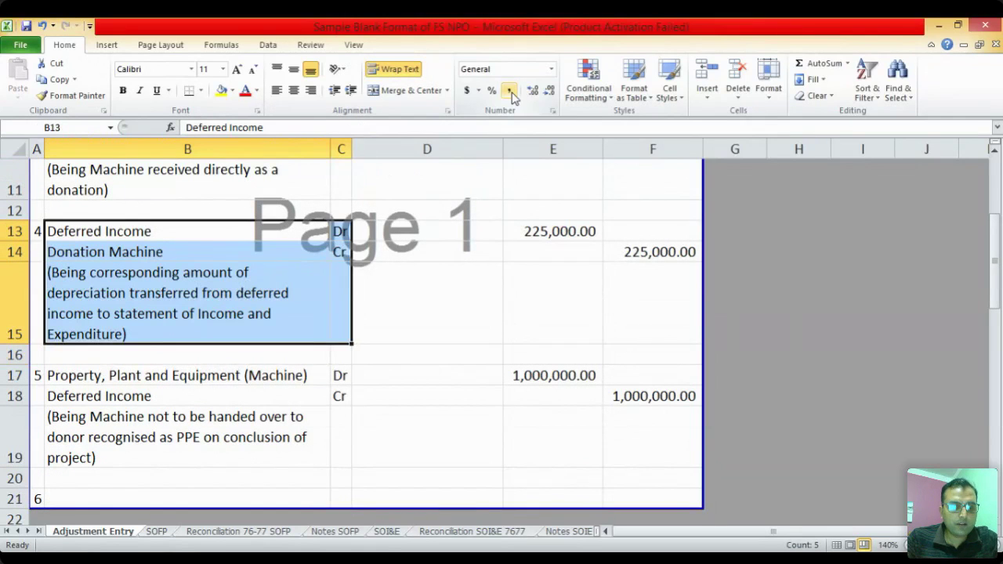
key("ctrl+c")
key("Down")
key("Down")
key("Down")
key("Down")
key("Down")
key("Down")
key("Down")
key("Down")
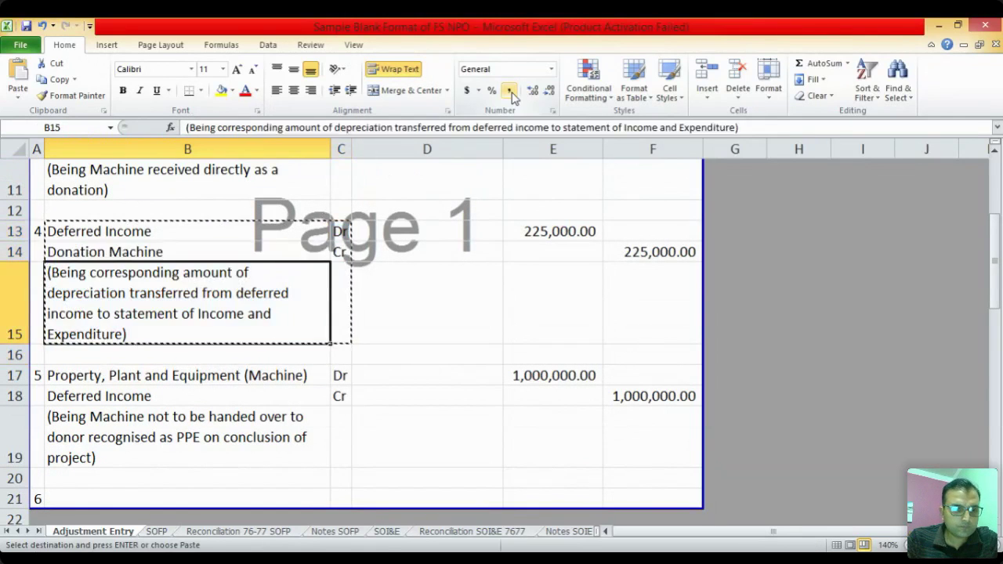
Change entry 6's credit account in B22 to Donation Machine not handed over
key("Down")
key("Down")
key("Up")
left_click(399, 128)
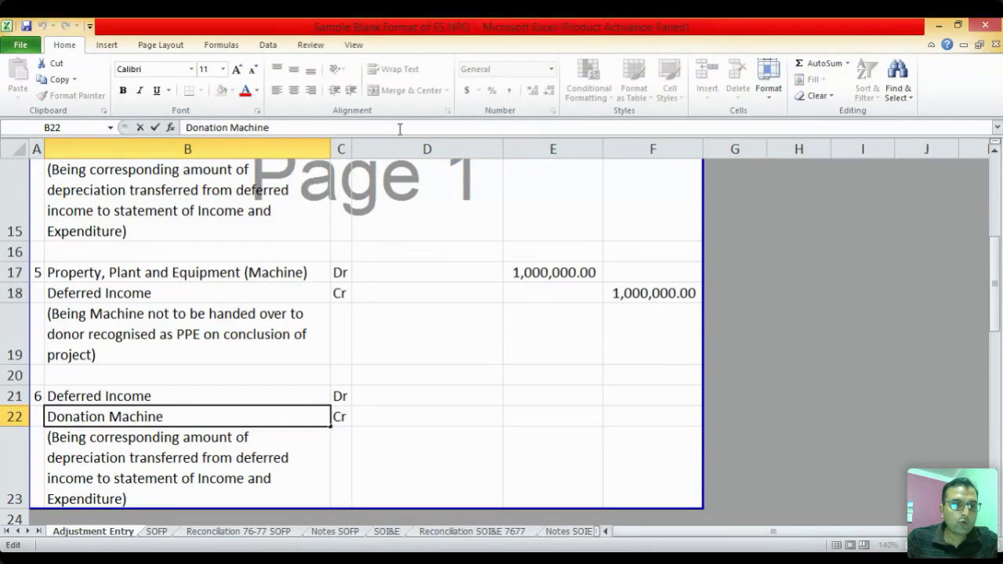
type("not ")
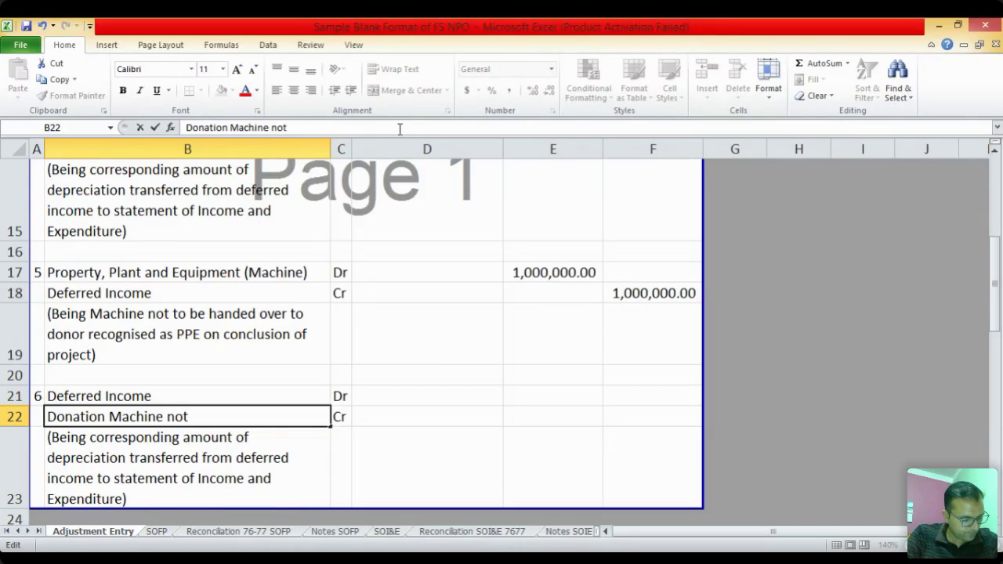
type("handed over")
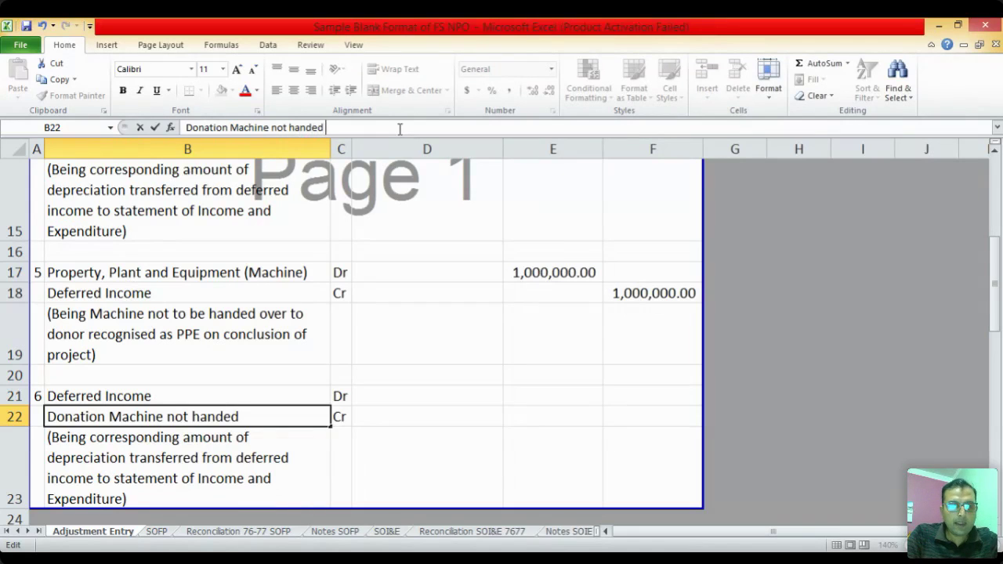
key("Return")
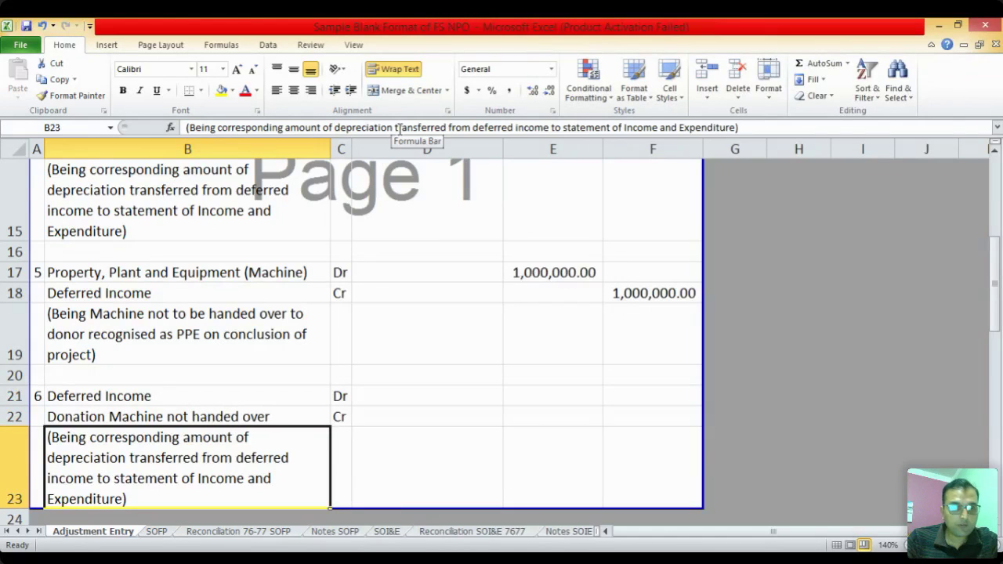
Enter entry 6's amounts: 150000 in the debit column at E21 and 150000 in the credit column at F22
key("Up")
key("Up")
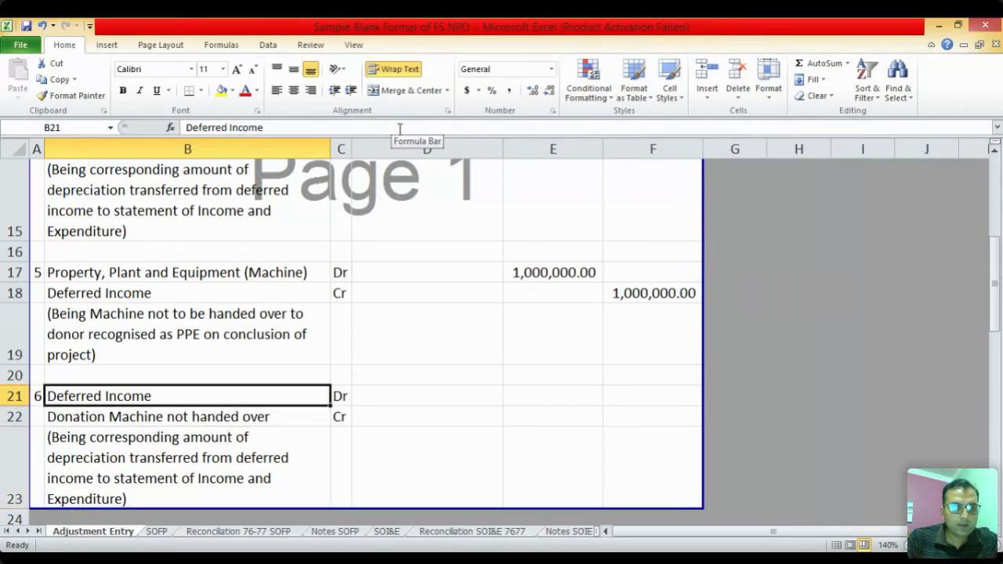
key("Right")
key("Right")
key("Right")
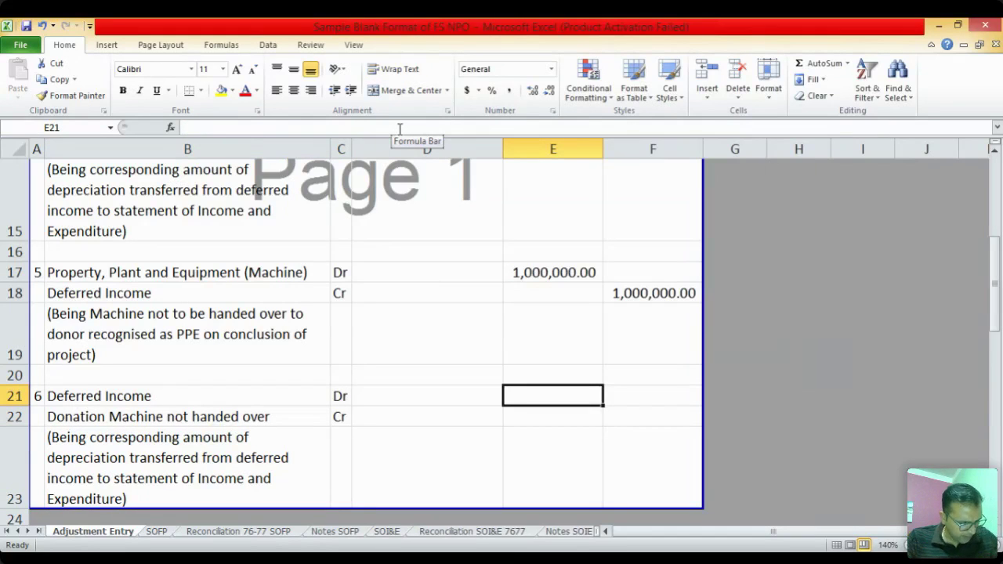
type("150000")
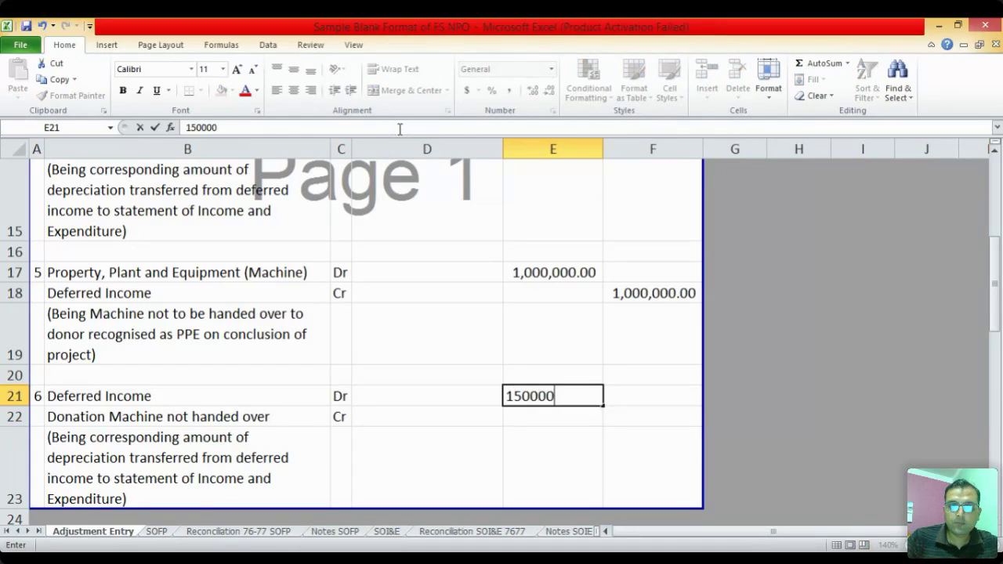
key("Return")
key("Up")
key("Right")
key("Down")
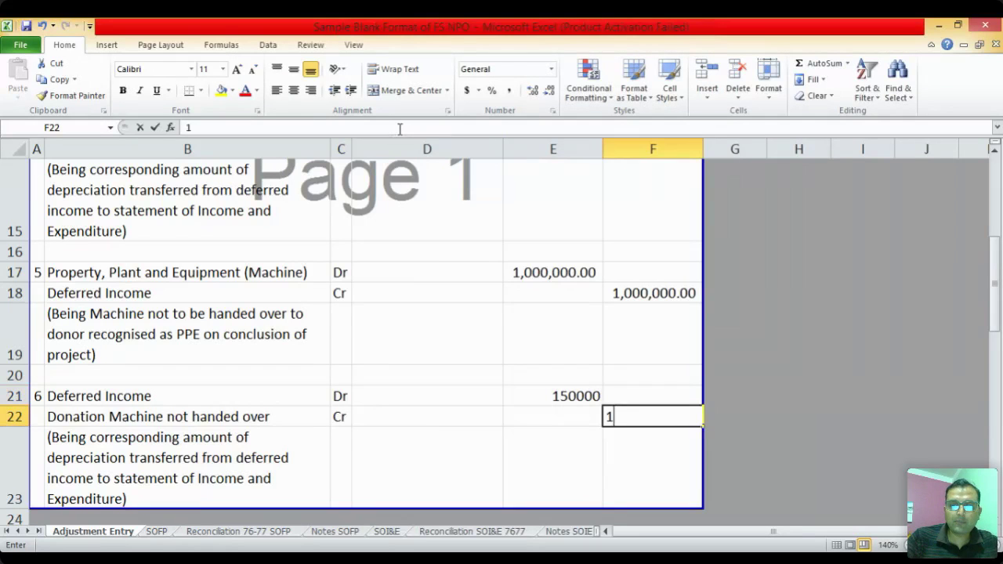
type("150000")
key("Return")
Apply the comma number format to entry 6's debit and credit amounts in E21:F22
key("Up")
key("Up")
key("Left")
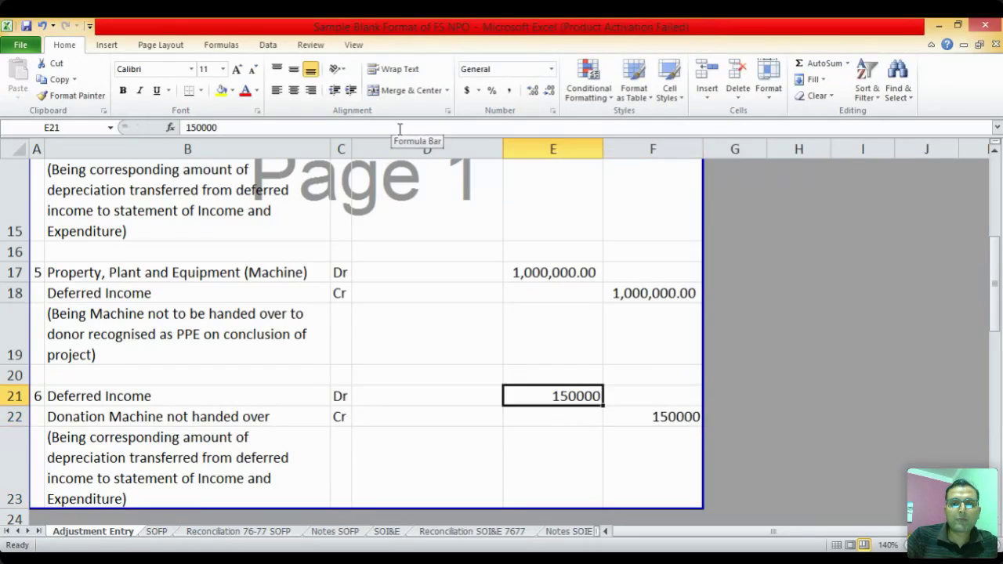
key("shift+Down")
key("shift+Right")
left_click(508, 90)
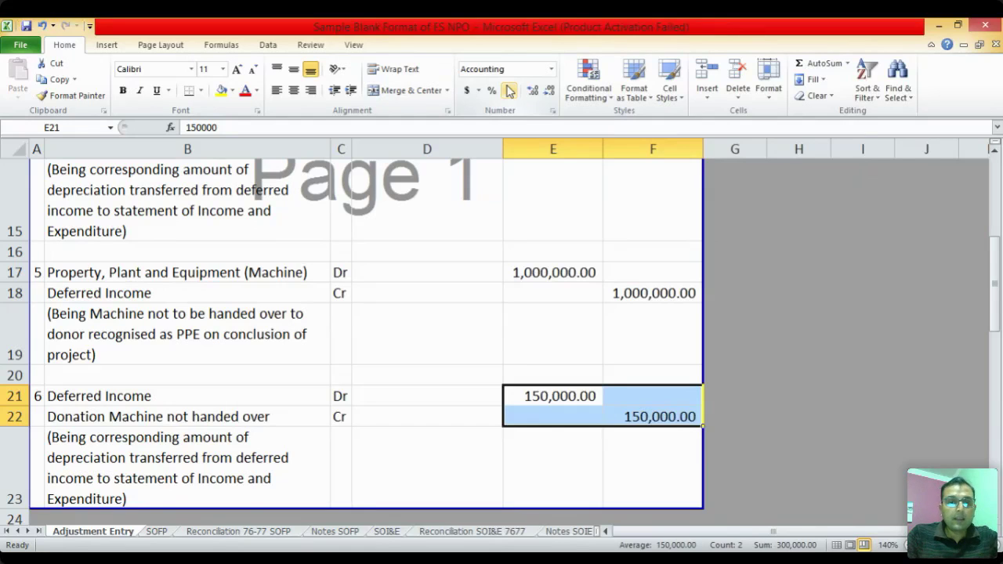
Review adjustment entries 6, 5 and 4, moving back up to entry 4's Deferred Income line
key("Left")
key("Up")
key("Left")
key("Left")
key("Down")
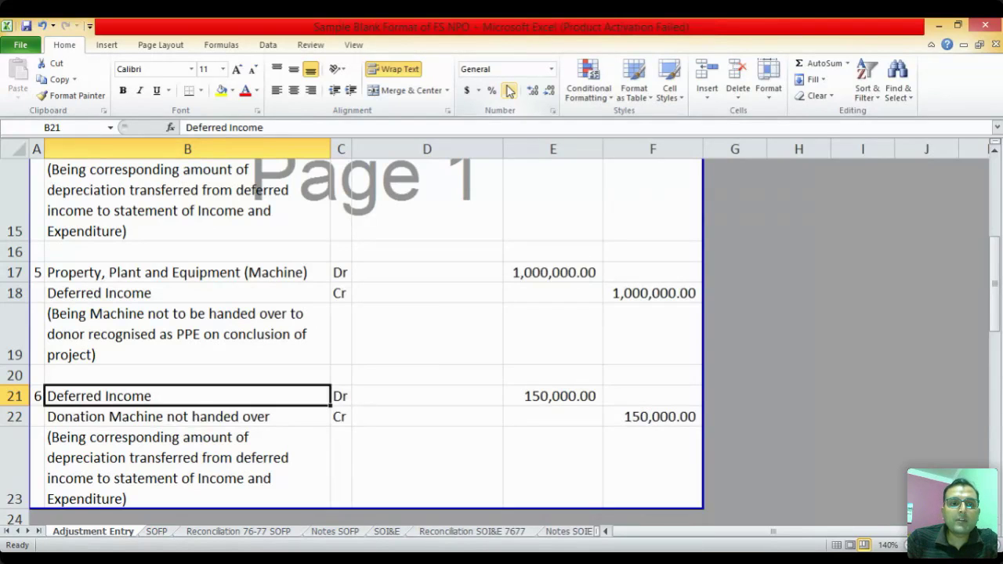
key("Up")
key("Up")
key("Up")
key("Up")
key("Up")
key("Up")
key("Up")
key("Up")
key("Up")
key("Down")
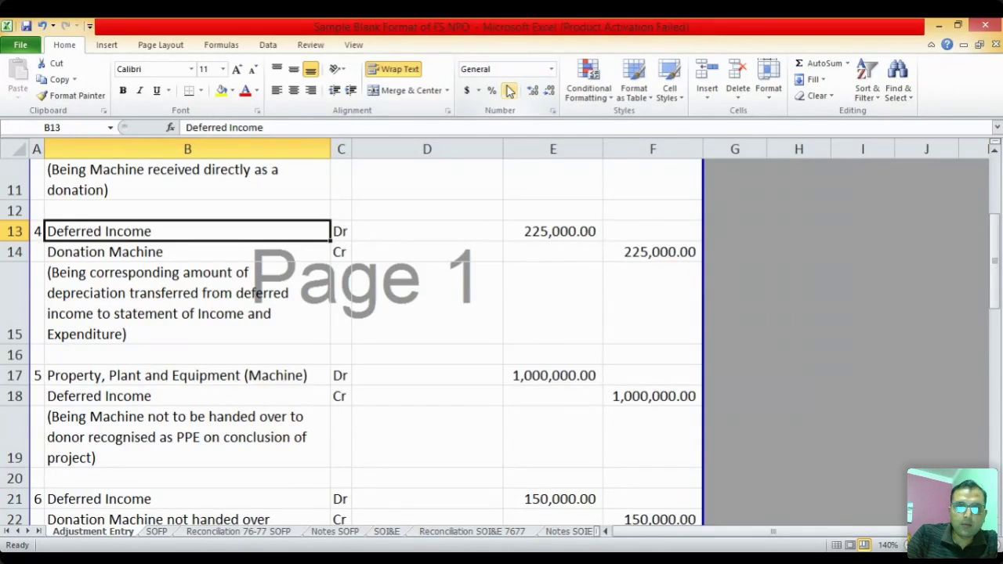
Review the Other Capital Reserves note (4.13) in Notes SOFP, checking the deferred income machine and depreciation lines
key("ctrl+Page_Down")
key("ctrl+Page_Down")
key("ctrl+Page_Down")
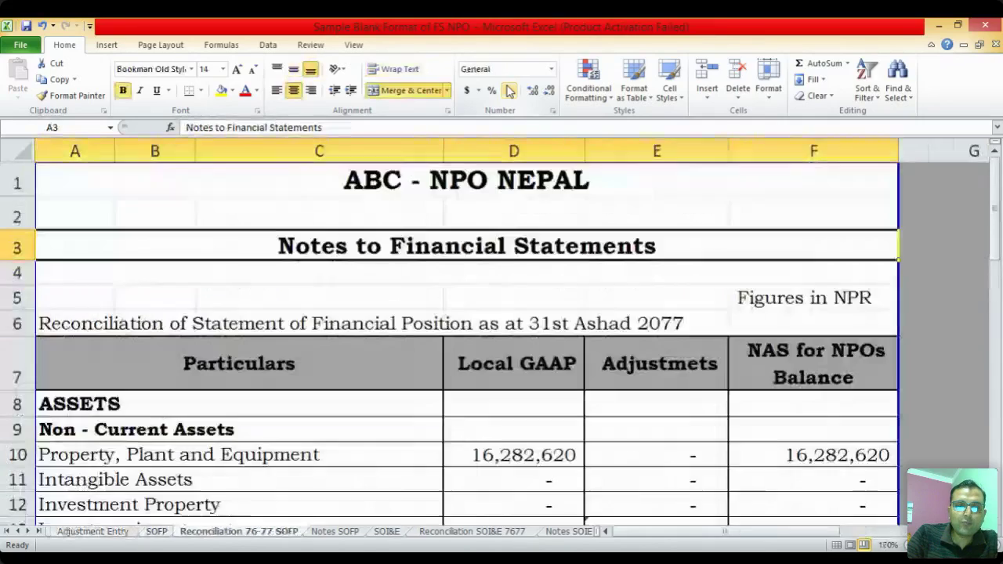
key("ctrl+Page_Down")
key("ctrl+Page_Up")
key("Page_Down")
key("Page_Down")
key("Page_Down")
key("Page_Down")
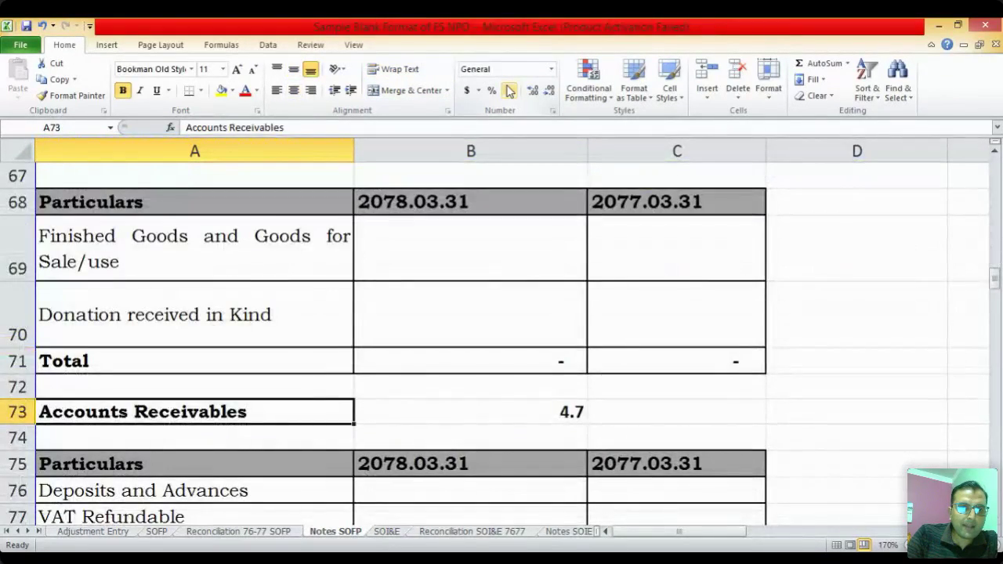
key("Page_Down")
key("Page_Down")
key("Page_Down")
key("Page_Down")
key("Page_Down")
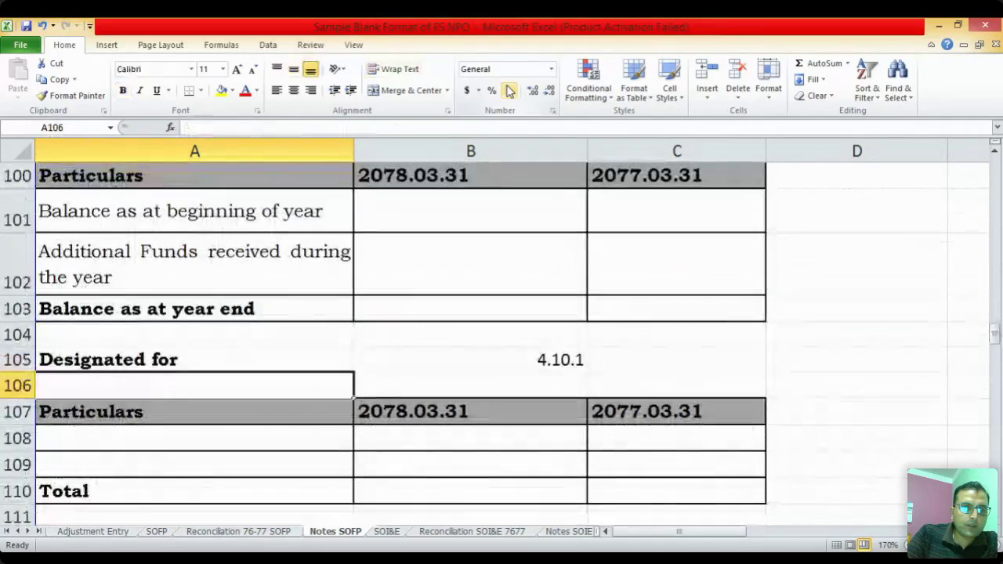
key("Page_Down")
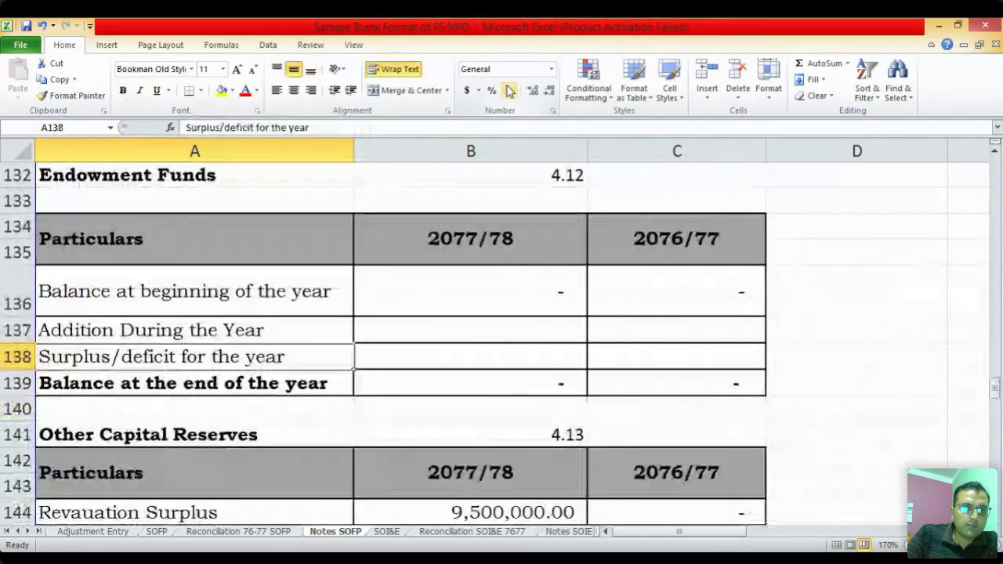
key("Down")
key("Down")
key("Down")
key("Down")
key("Down")
key("Down")
key("Down")
key("Down")
key("Down")
key("Down")
key("Up")
key("Up")
key("Right")
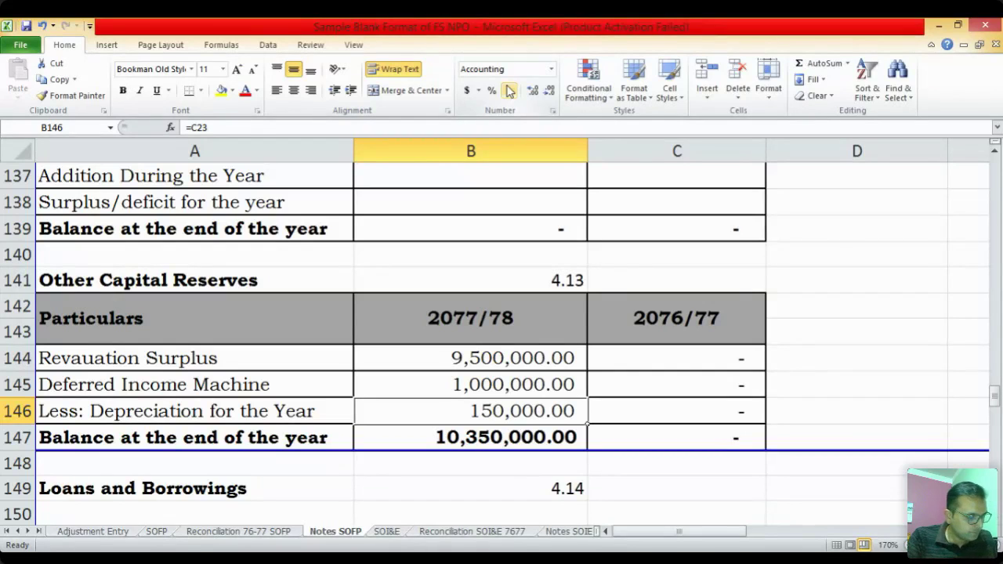
In the Deferred Revenue note (4.16), link the 2077/78 amount transferred to Income and Expenditure (B172) to entry 4's debit, ='Adjustment Entry'!E13
key("Down")
key("Down")
key("Down")
key("Down")
key("Down")
key("Down")
key("Down")
key("Down")
key("Down")
key("Down")
key("Down")
key("Down")
key("Down")
key("Down")
key("Down")
key("Down")
key("Down")
key("Down")
key("Down")
key("Down")
key("Down")
key("Down")
key("Down")
key("Down")
key("Down")
key("Down")
key("Up")
key("Up")
key("Up")
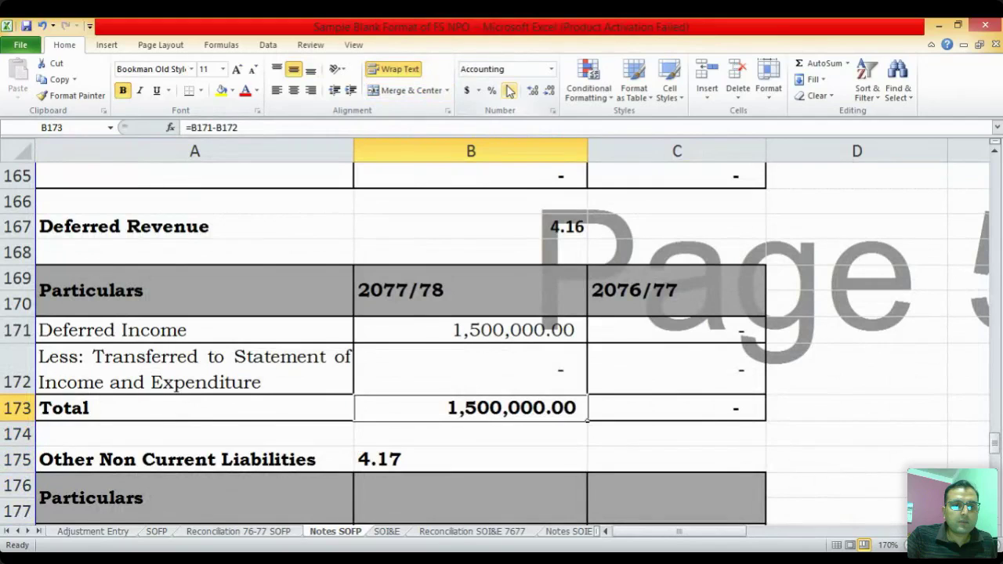
key("Up")
key("Left")
key("Right")
key("Up")
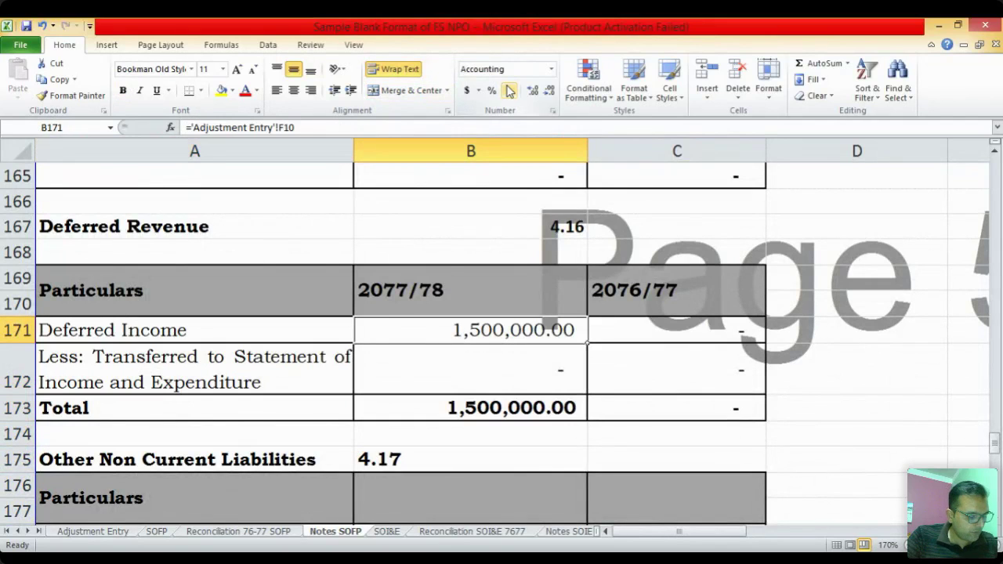
key("Down")
key("Up")
key("Down")
key("Down")
key("Up")
type("=")
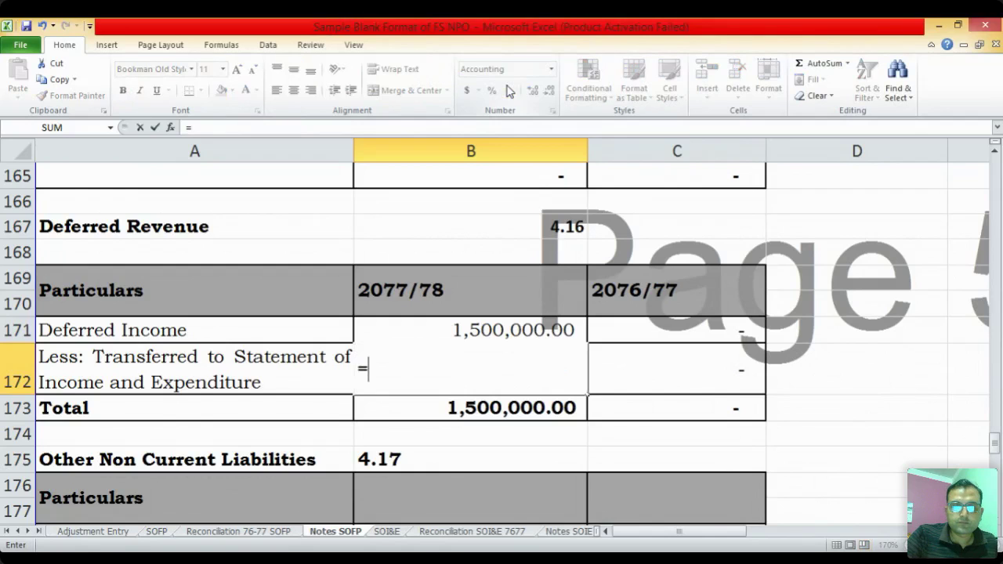
key("ctrl+Page_Up")
key("ctrl+Page_Up")
key("ctrl+Page_Up")
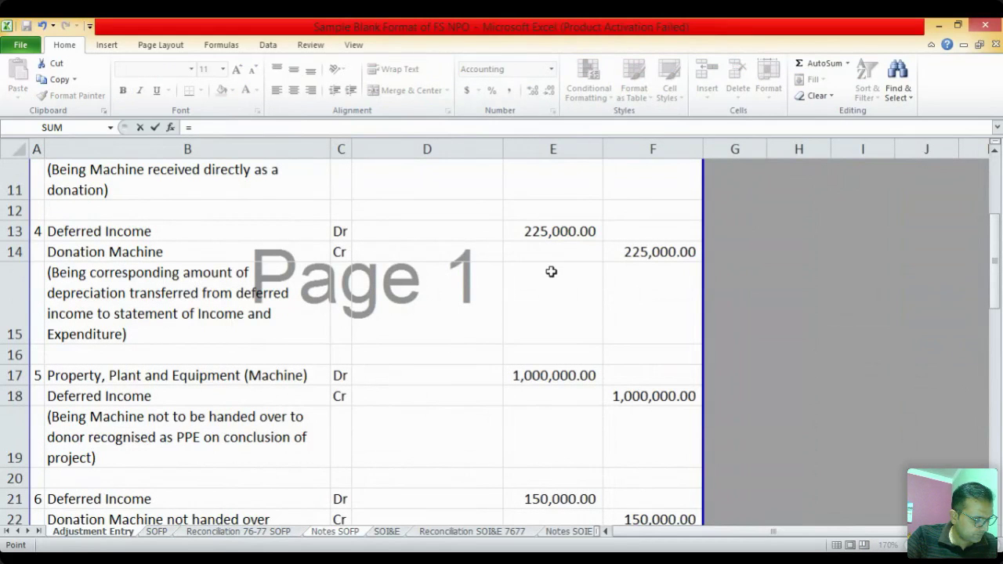
left_click(563, 314)
key("Up")
key("Up")
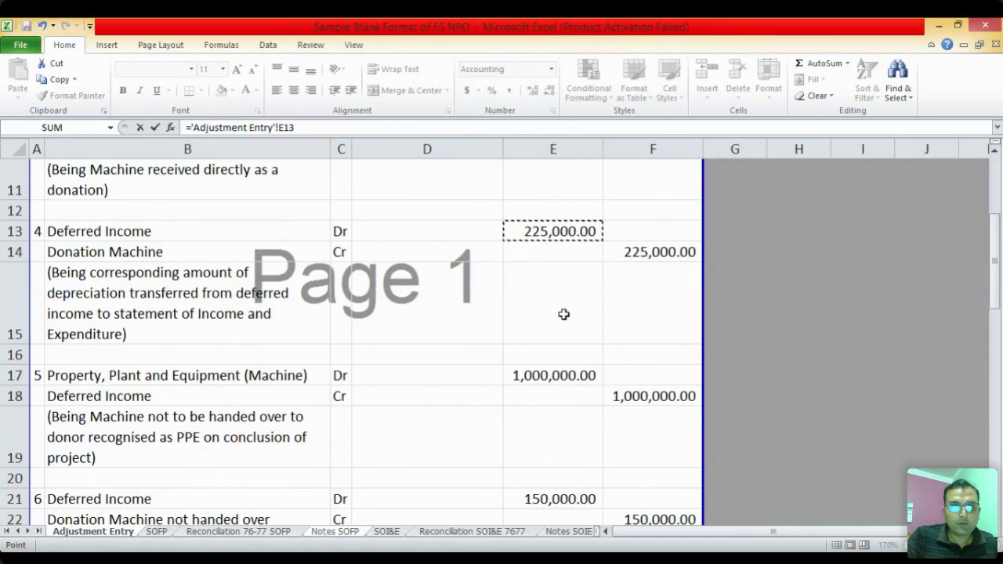
key("Return")
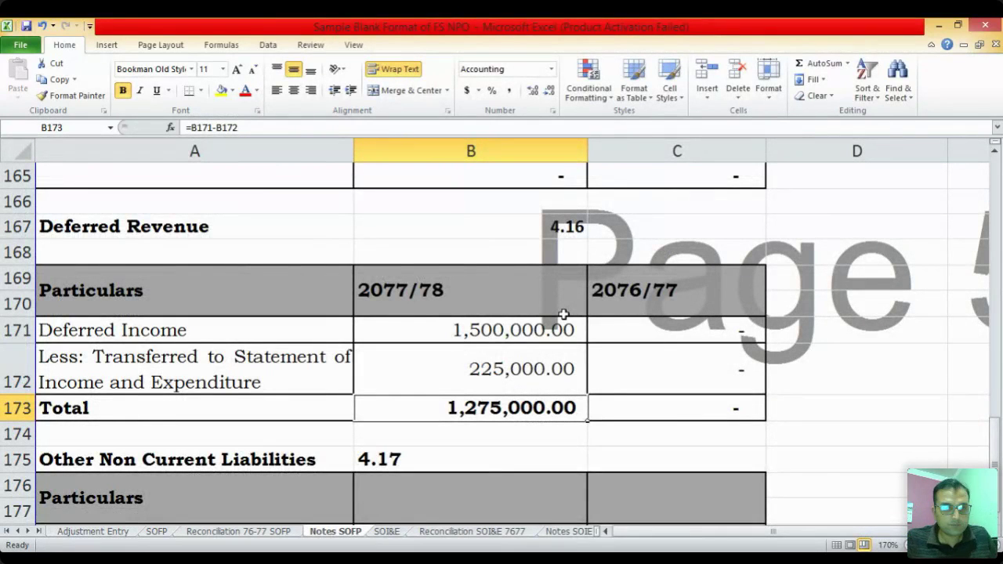
Check the Deferred Revenue note's 2077/78 deferred income, transferred amount and total in B171:B173
key("Up")
key("Up")
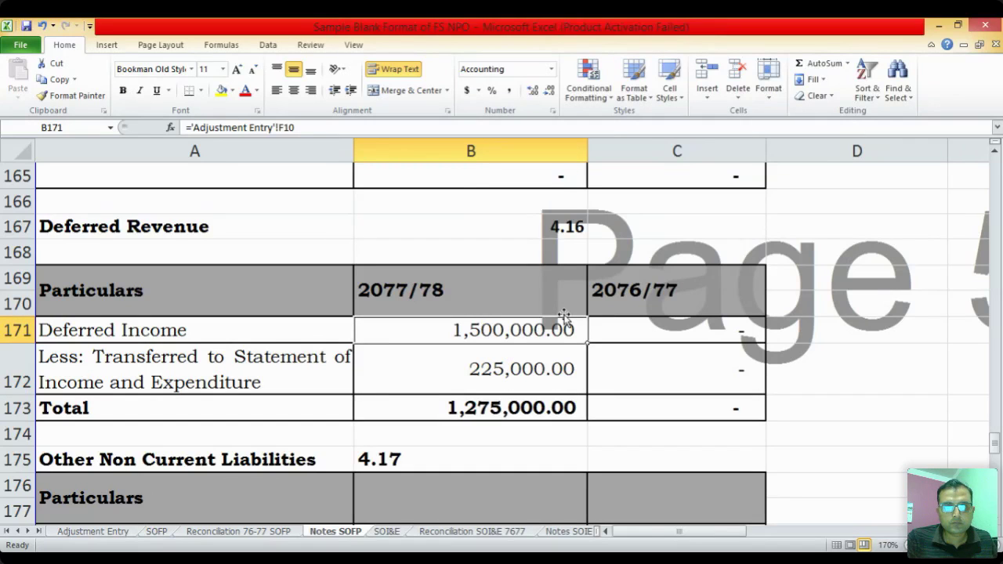
key("Down")
key("Down")
key("Up")
key("Up")
key("shift+Down")
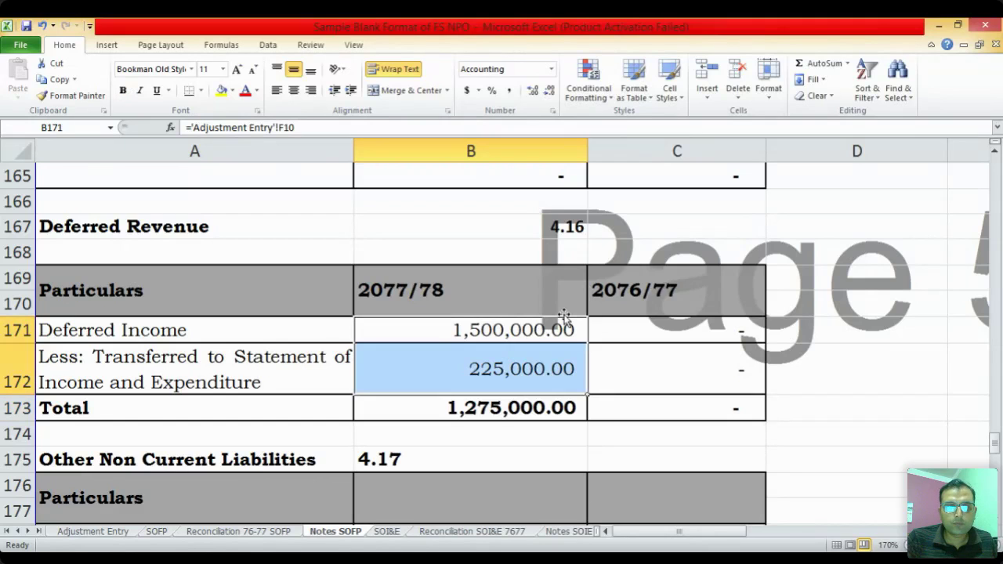
key("Down")
key("Down")
key("Down")
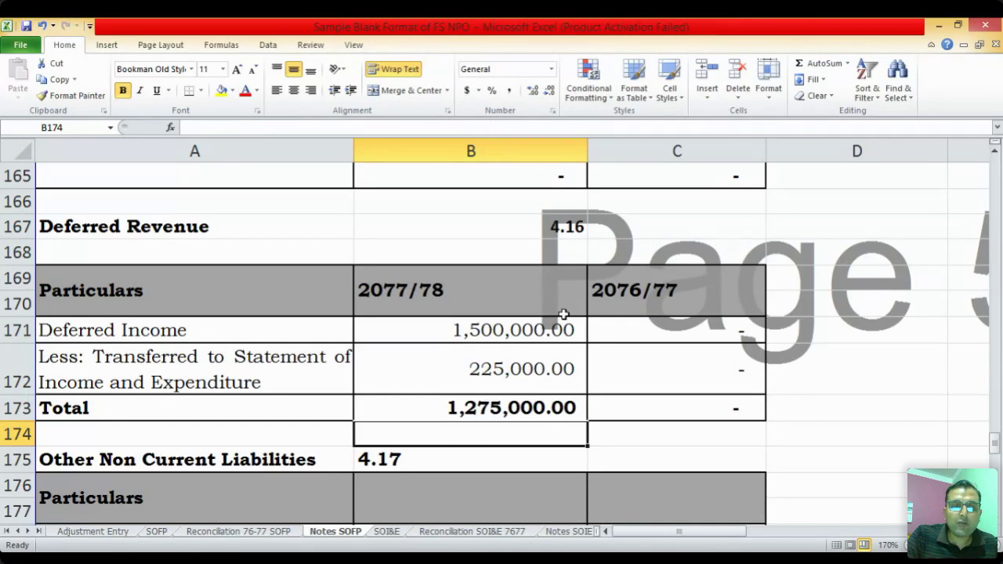
Examine the income lines in the SOI&E statement and trace FY 2077-78 Other Income to its note 4.24 in Notes SOIE
key("ctrl+Page_Down")
key("Up")
key("Up")
key("Up")
key("Up")
key("Up")
key("Up")
key("Up")
key("Up")
key("Up")
key("Up")
key("Up")
key("Up")
key("Up")
key("Up")
key("Down")
key("Down")
key("Down")
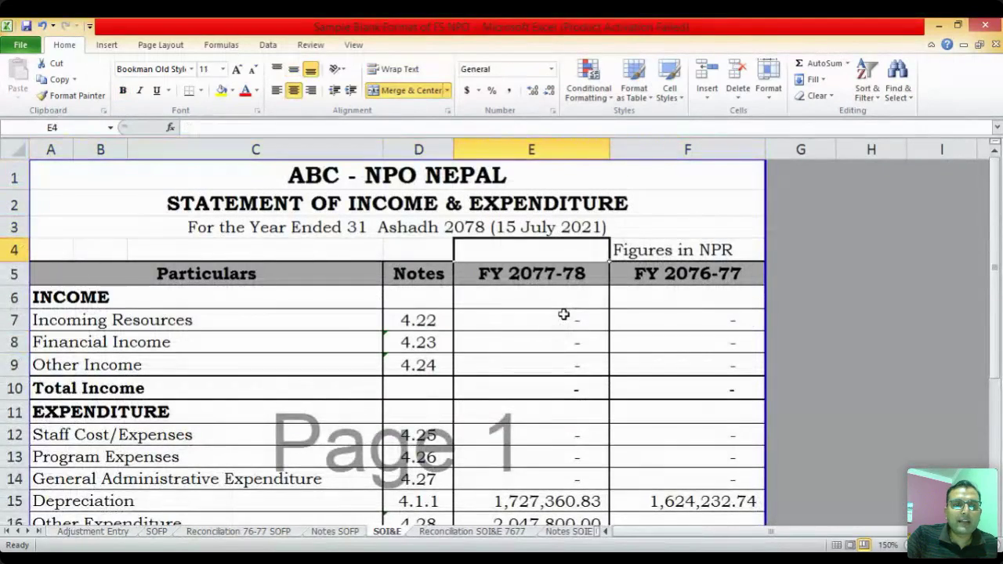
key("Down")
key("Down")
key("Down")
key("Down")
key("Down")
key("ctrl+bracketleft")
key("Up")
key("Up")
key("Up")
key("Up")
key("Up")
key("Down")
key("Down")
key("Down")
key("Down")
key("Down")
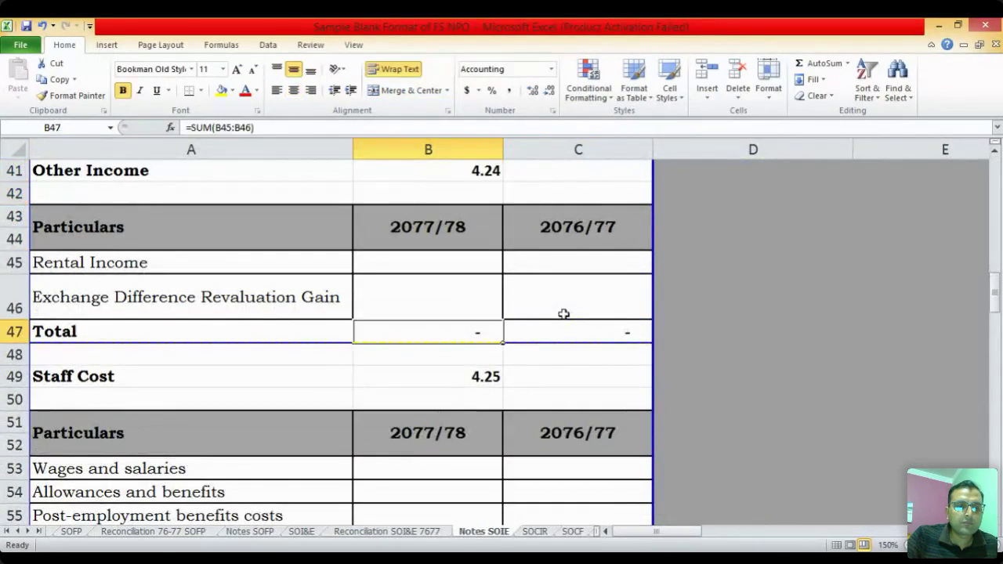
Look through the income notes in Notes SOIE for the Donation- Machine line in row 12
key("Up")
key("Up")
key("Up")
key("Up")
key("Up")
key("Up")
key("Up")
key("Up")
key("Up")
key("Up")
key("Up")
key("Up")
key("Up")
key("Up")
key("Up")
key("Up")
key("Up")
key("Up")
key("Up")
key("Up")
key("Down")
key("Down")
key("Down")
key("Down")
key("Down")
key("Down")
key("Down")
key("Down")
key("Down")
key("Left")
key("Up")
key("Up")
key("Up")
key("Up")
key("Up")
key("Up")
key("Up")
key("Up")
key("Up")
key("Down")
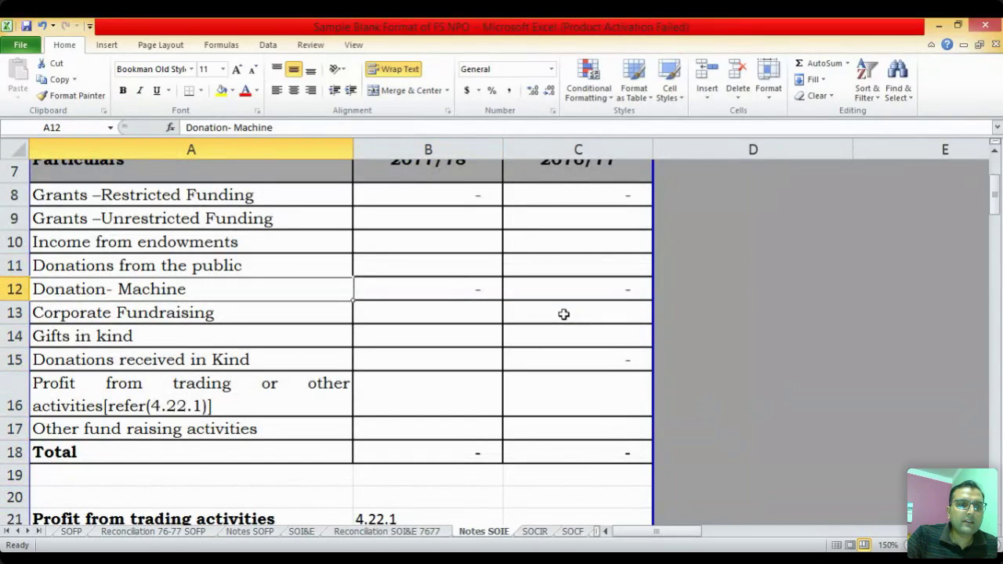
Examine the Incoming Resources note (4.22) from Donations received in Kind back up to its heading and year columns
key("Down")
key("Down")
key("Down")
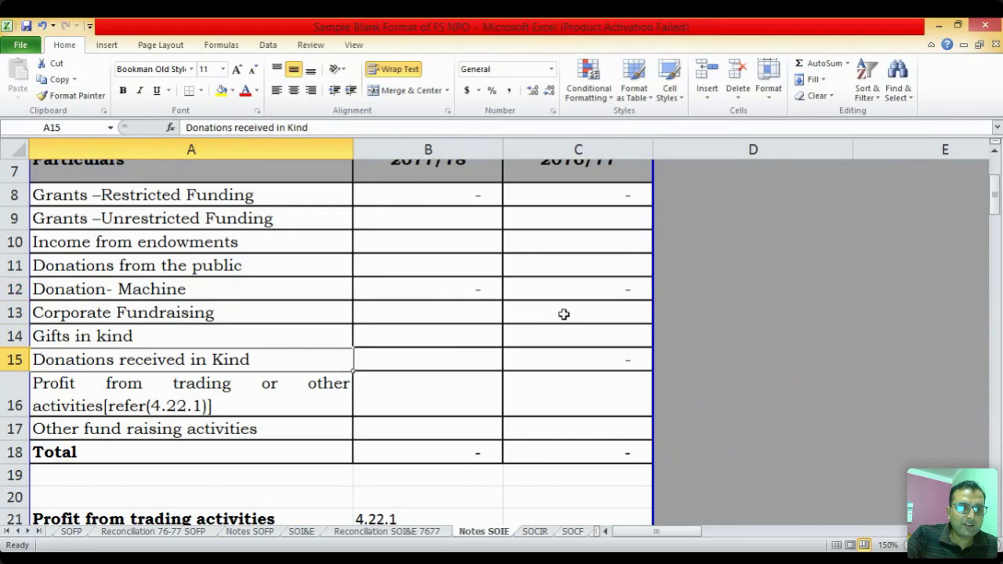
key("Up")
key("Up")
key("Up")
key("Up")
key("Up")
key("Up")
key("Up")
key("Up")
key("Up")
key("Up")
key("Up")
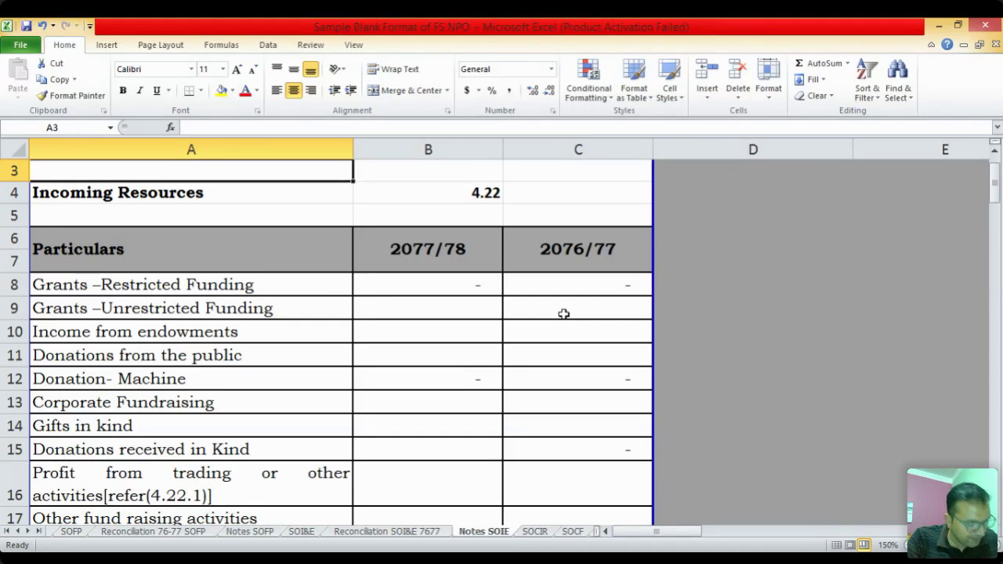
In the Incoming Resources note (4.22), link the 2077/78 Donation- Machine amount (B12) to entry 4's credit amount in the adjustment entries
key("Down")
key("Down")
key("Down")
key("Down")
key("Down")
key("Down")
key("Down")
key("Down")
key("Right")
type("=")
key("ctrl+Page_Up")
key("ctrl+Page_Up")
key("ctrl+Page_Up")
key("ctrl+Page_Up")
key("ctrl+Page_Up")
key("ctrl+Page_Up")
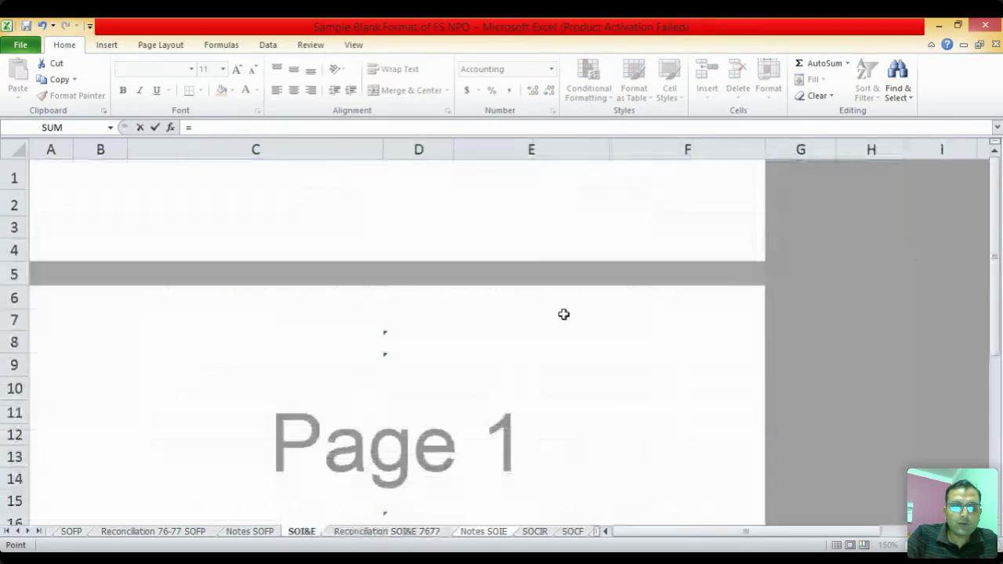
left_click(556, 229)
key("Down")
key("Right")
key("Return")
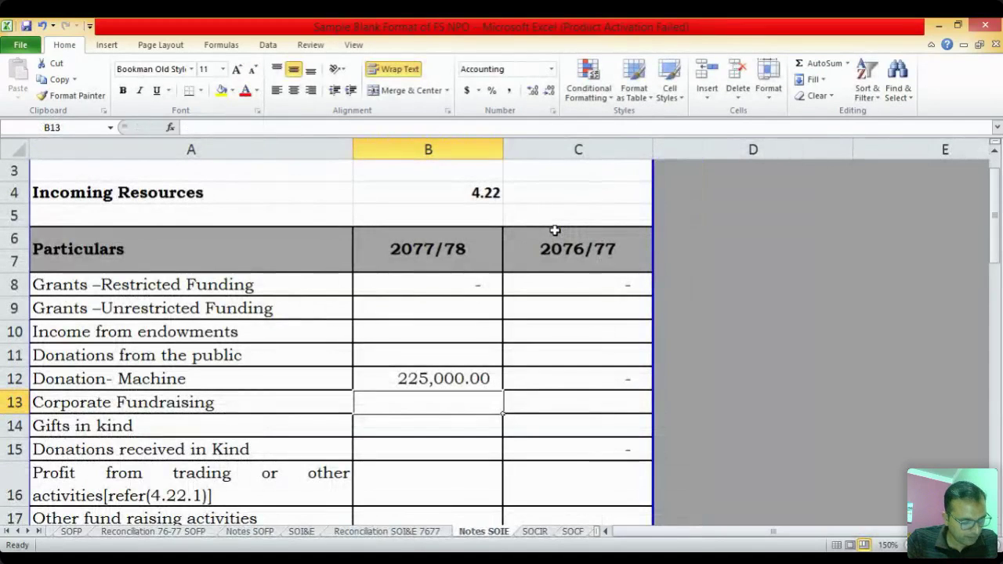